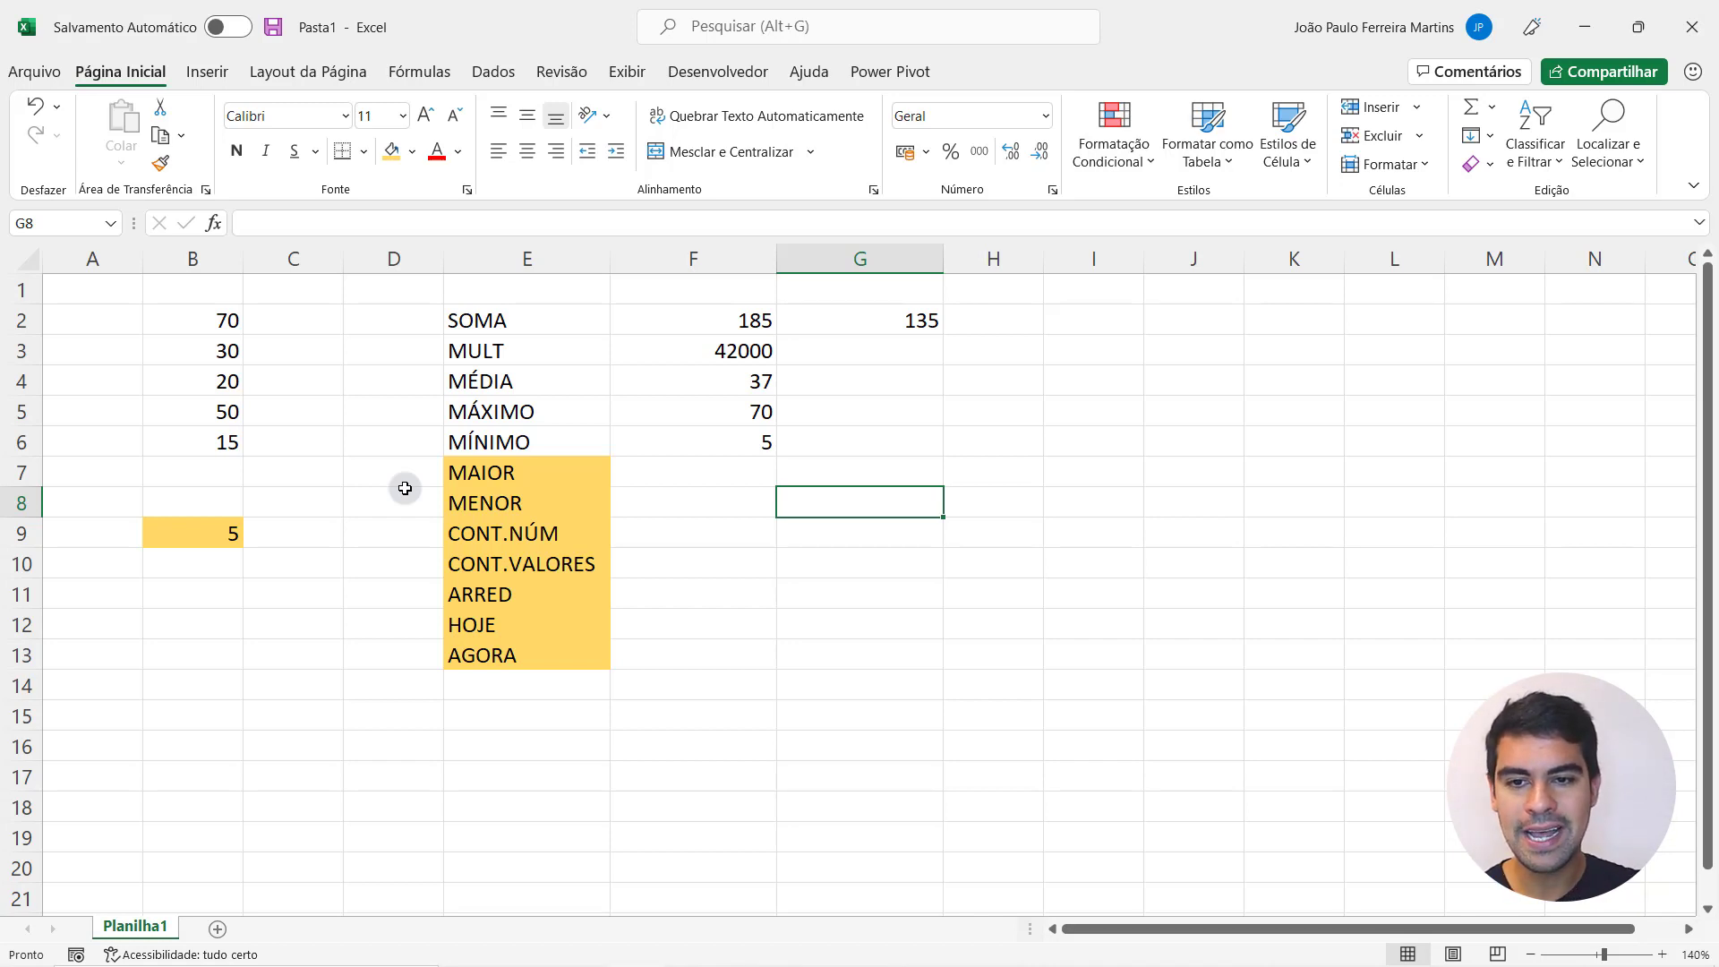
- Fill the ARRED, HOJE and AGORA label cells E11:E13 with light blue
{"action": "left_click_drag", "start_coordinate": [572, 602], "coordinate": [573, 656]}
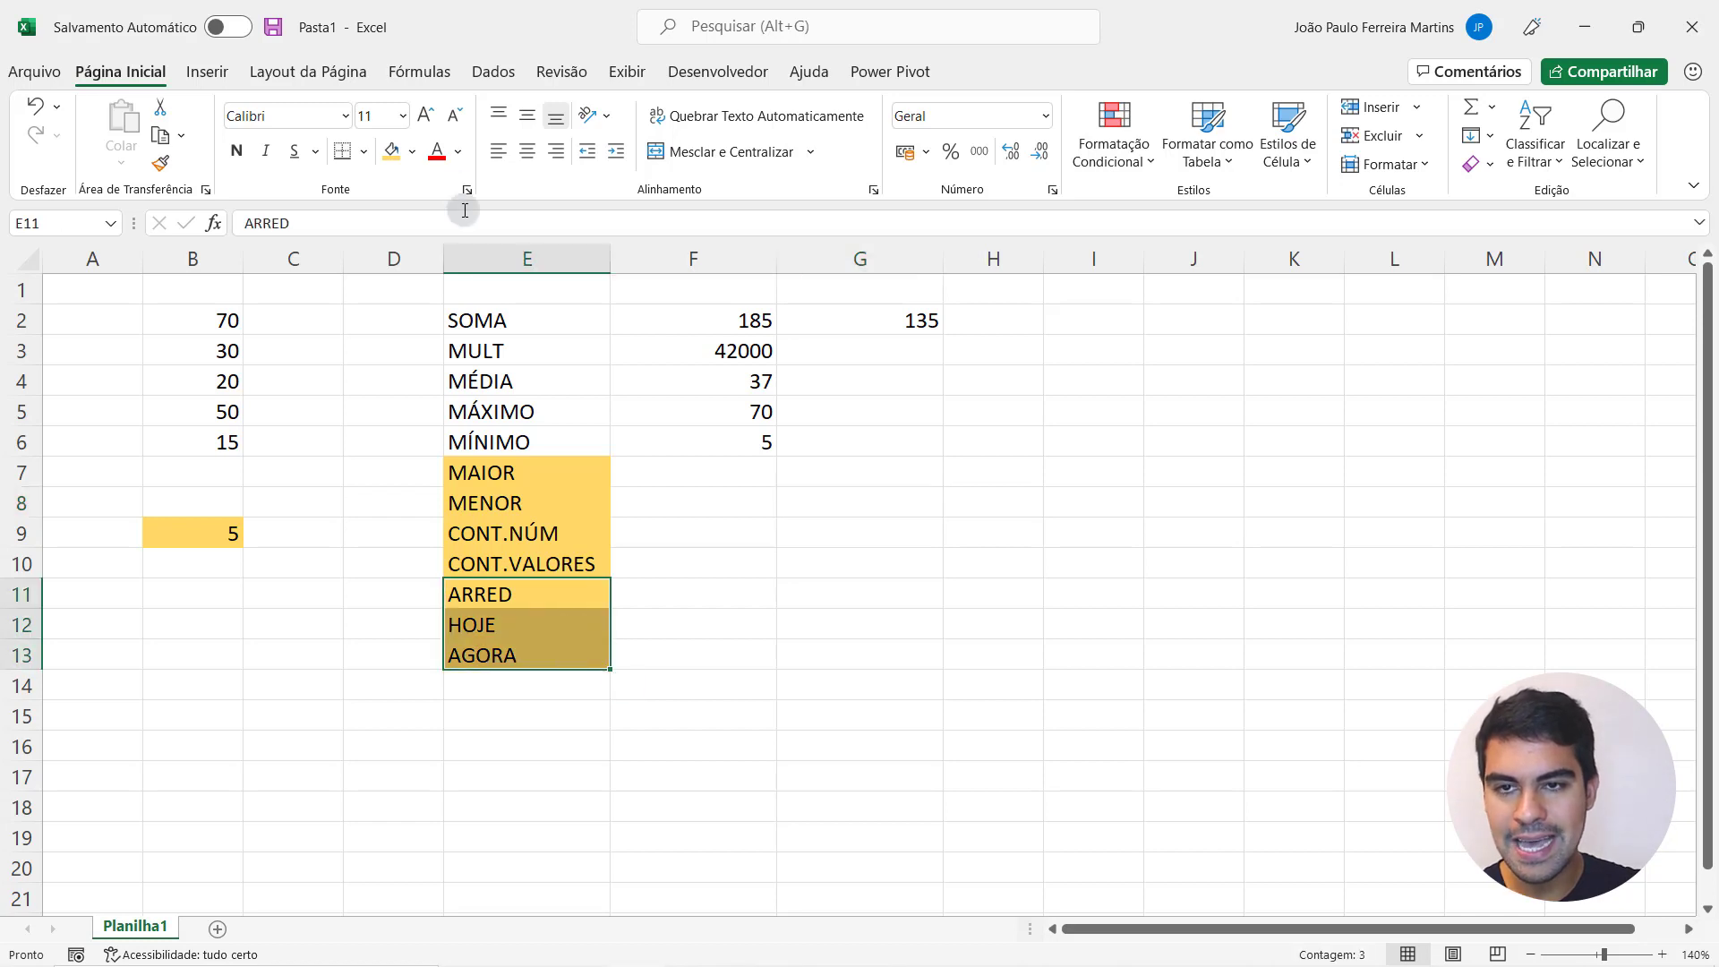
{"action": "left_click", "coordinate": [413, 151]}
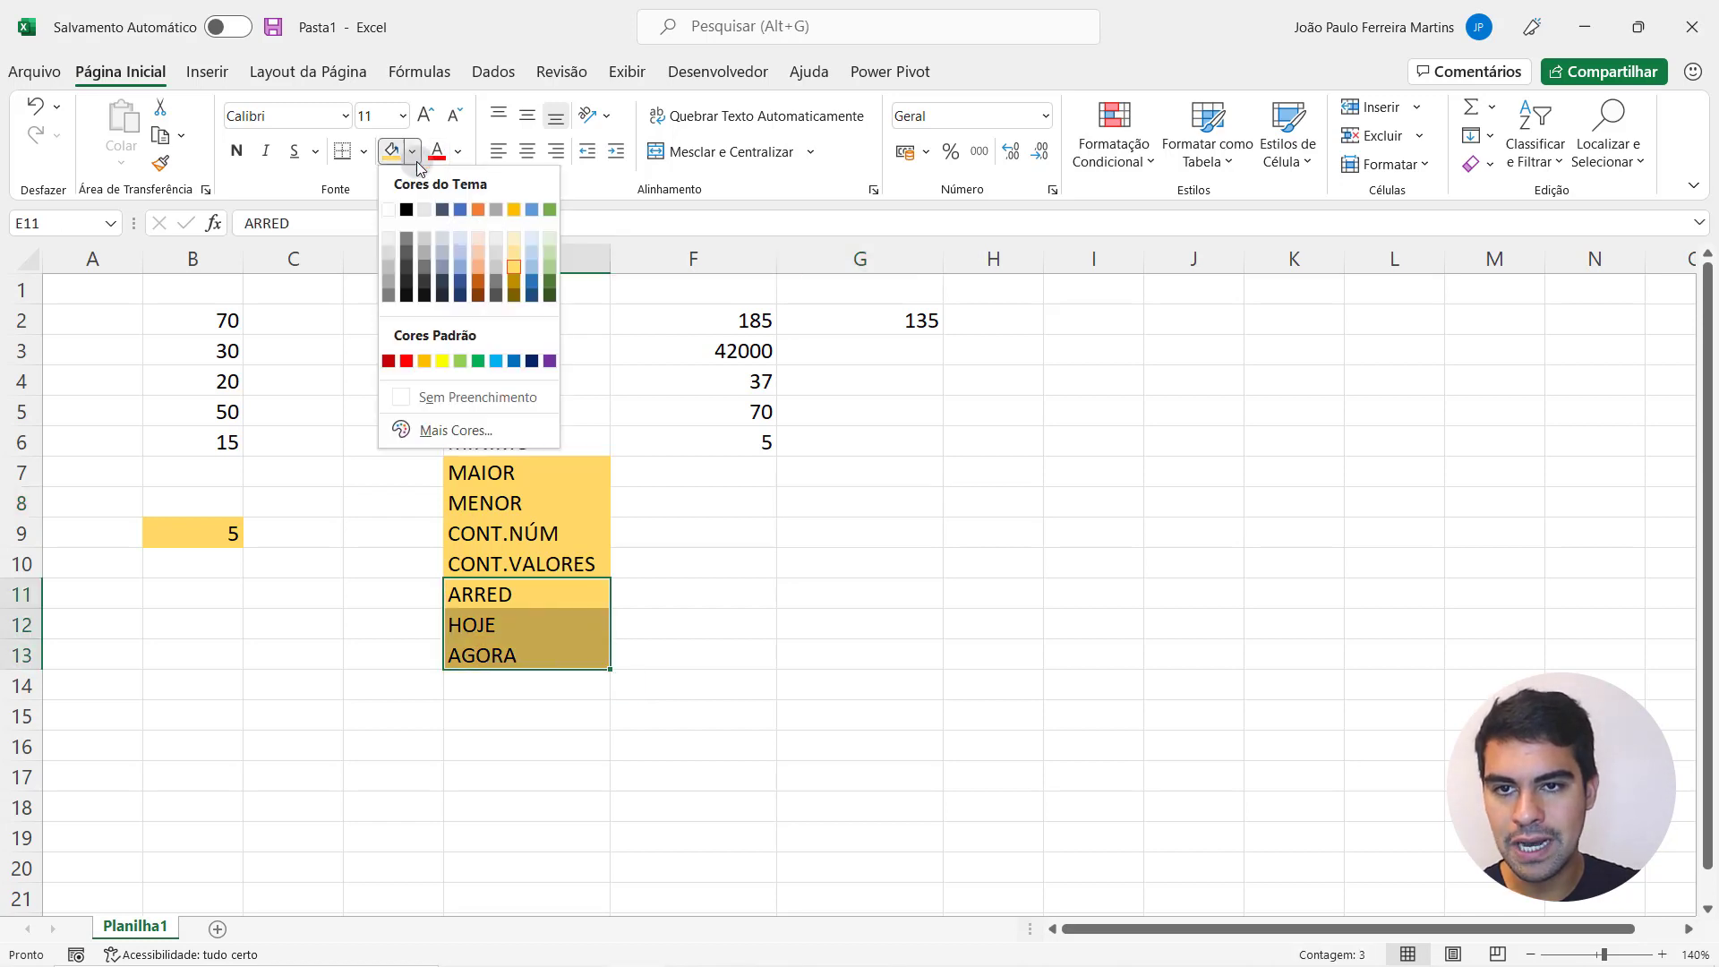
{"action": "left_click", "coordinate": [530, 258]}
{"action": "left_click", "coordinate": [535, 591]}
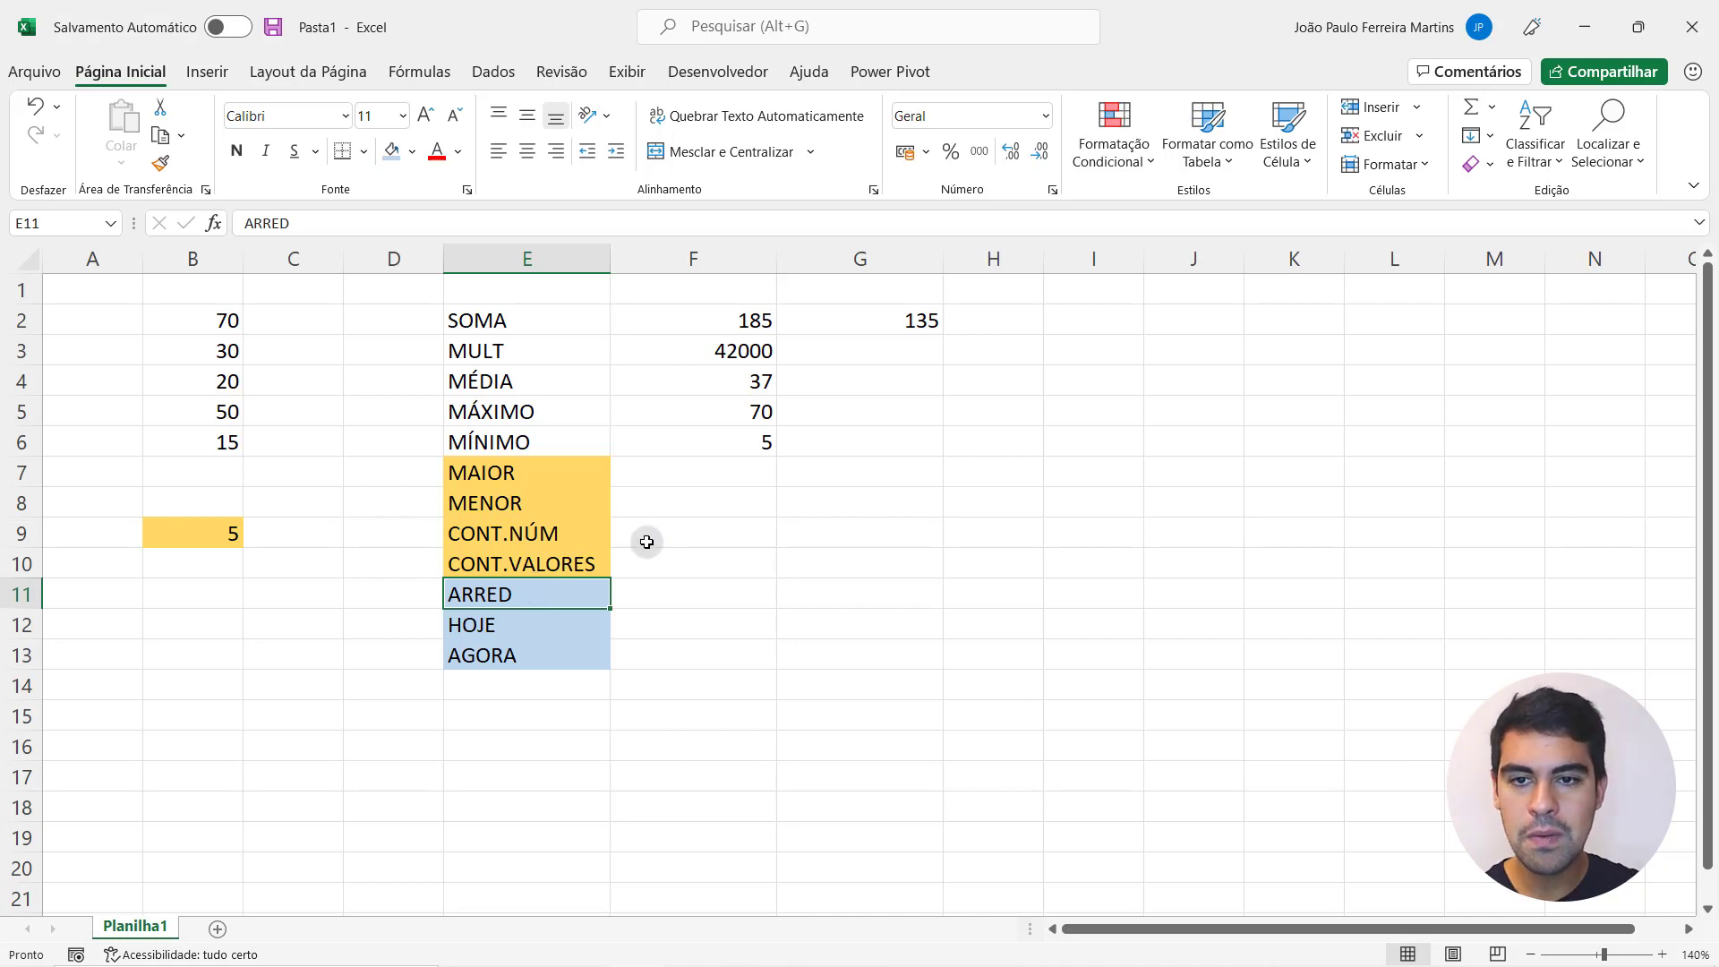
{"action": "left_click", "coordinate": [519, 508]}
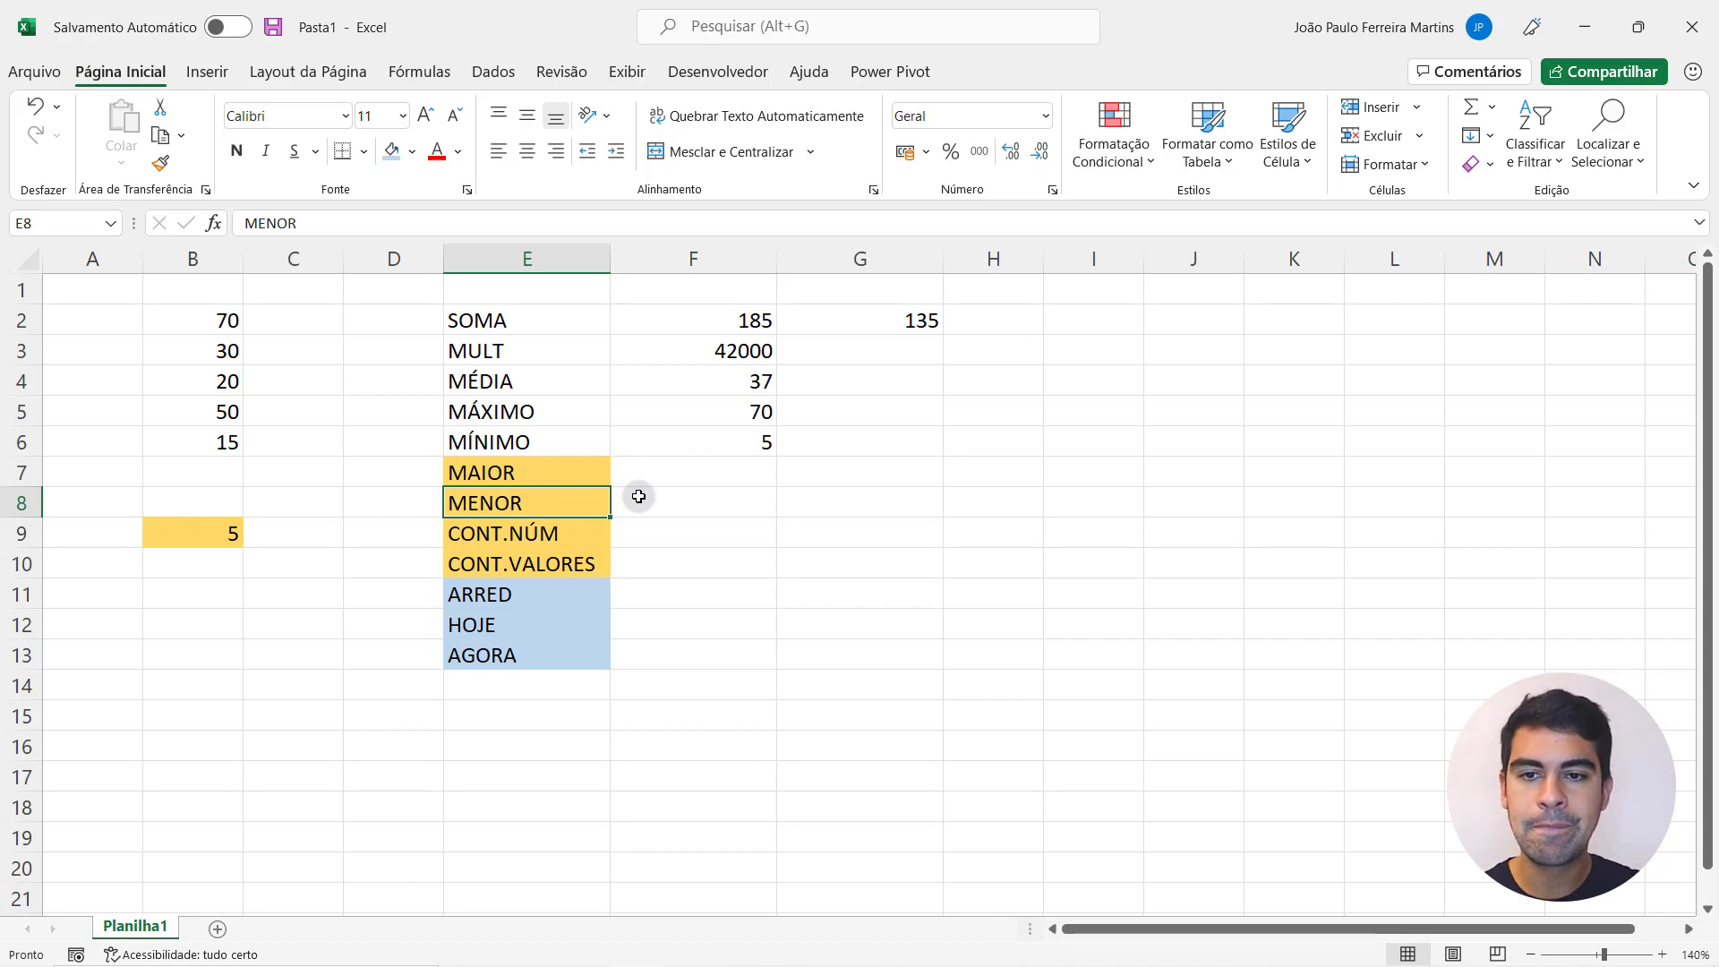
{"action": "left_click", "coordinate": [687, 469]}
{"action": "left_click", "coordinate": [559, 472]}
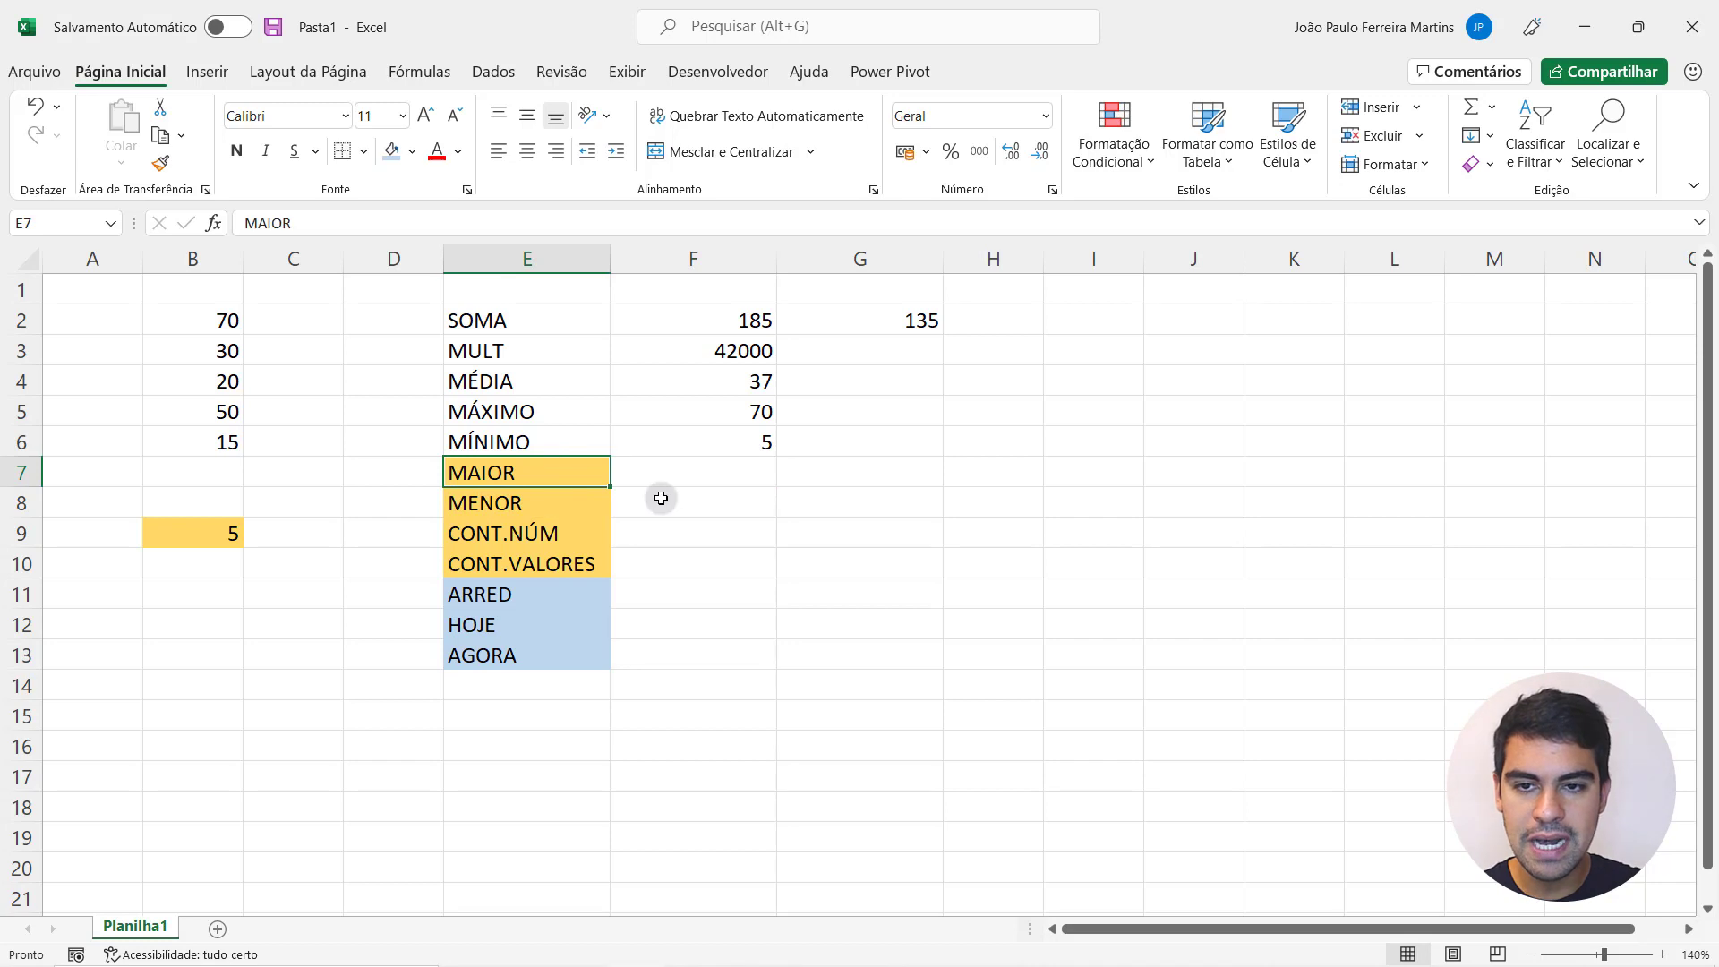
{"action": "left_click", "coordinate": [556, 411]}
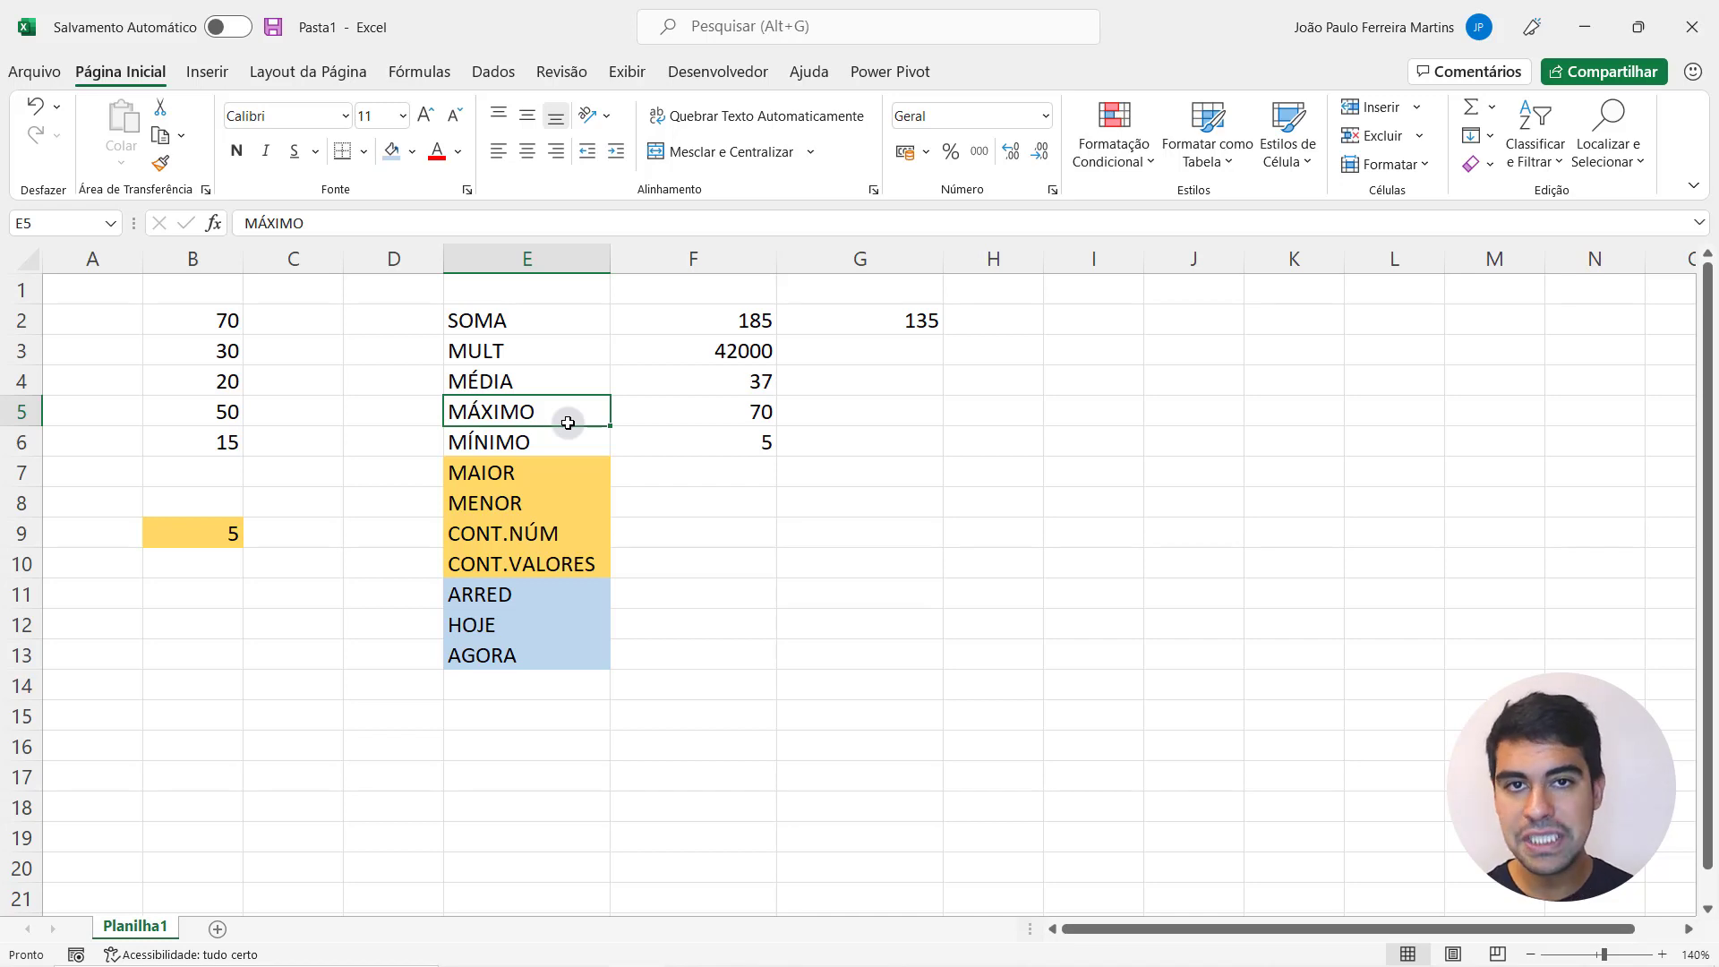
{"action": "left_click", "coordinate": [673, 469]}
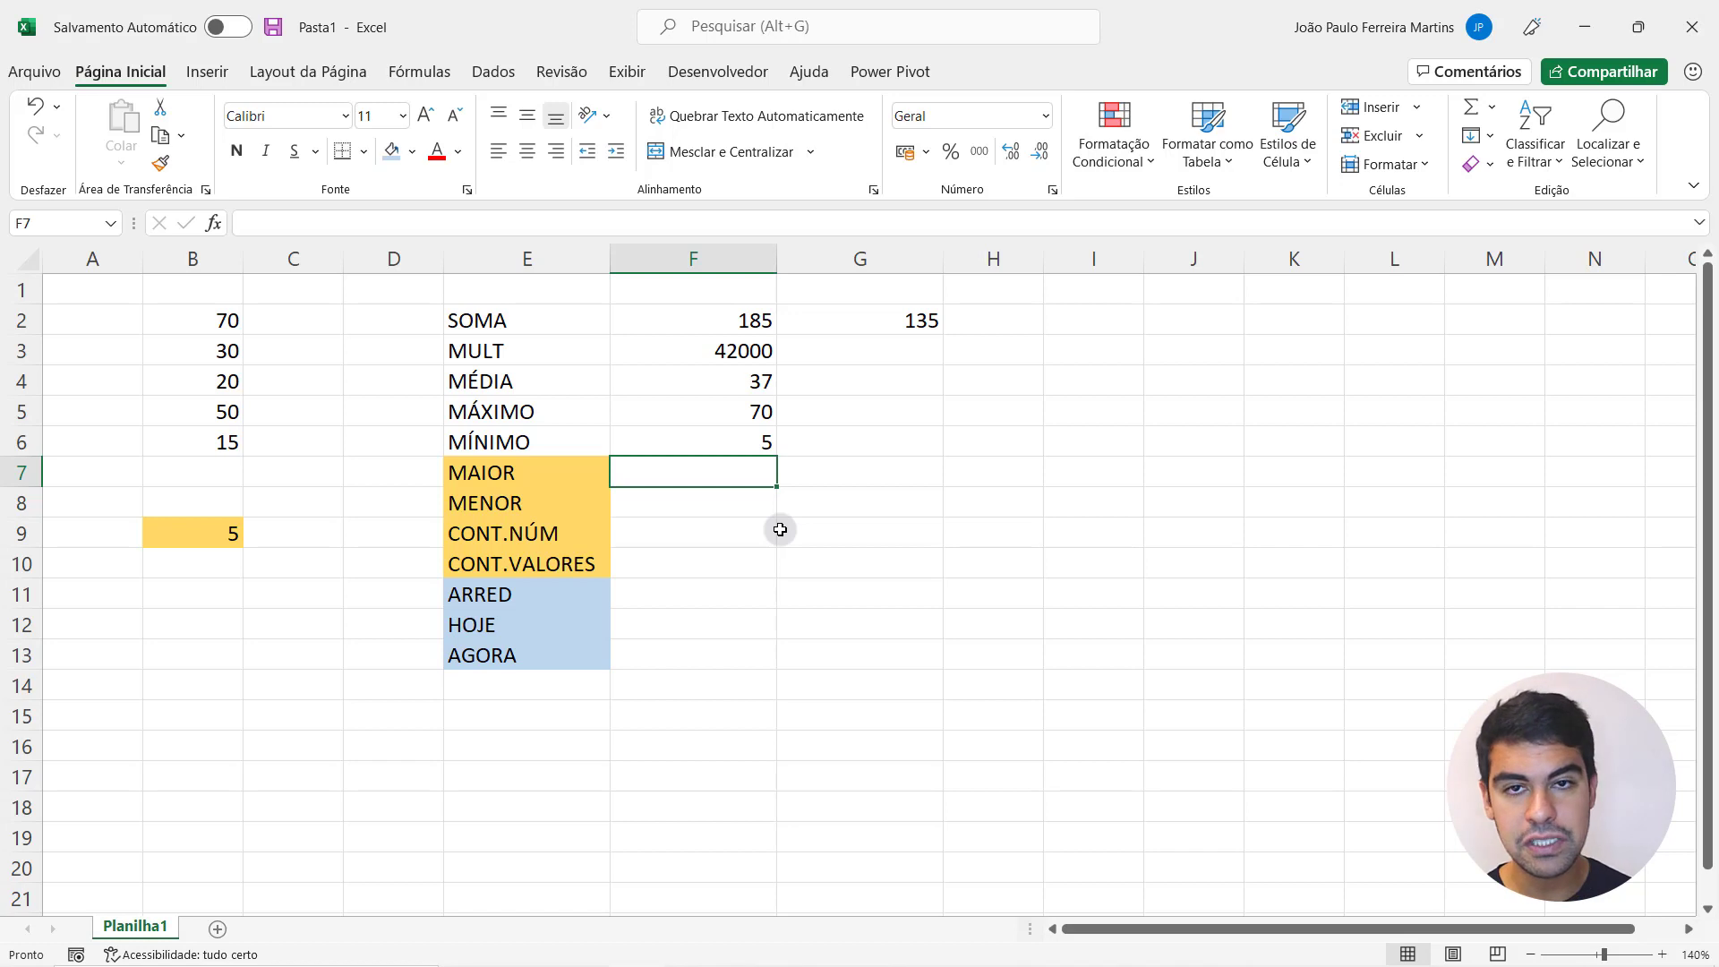
- Clear the value and fill of cell B9 by pasting the empty cell B8 over it
{"action": "left_click", "coordinate": [211, 502]}
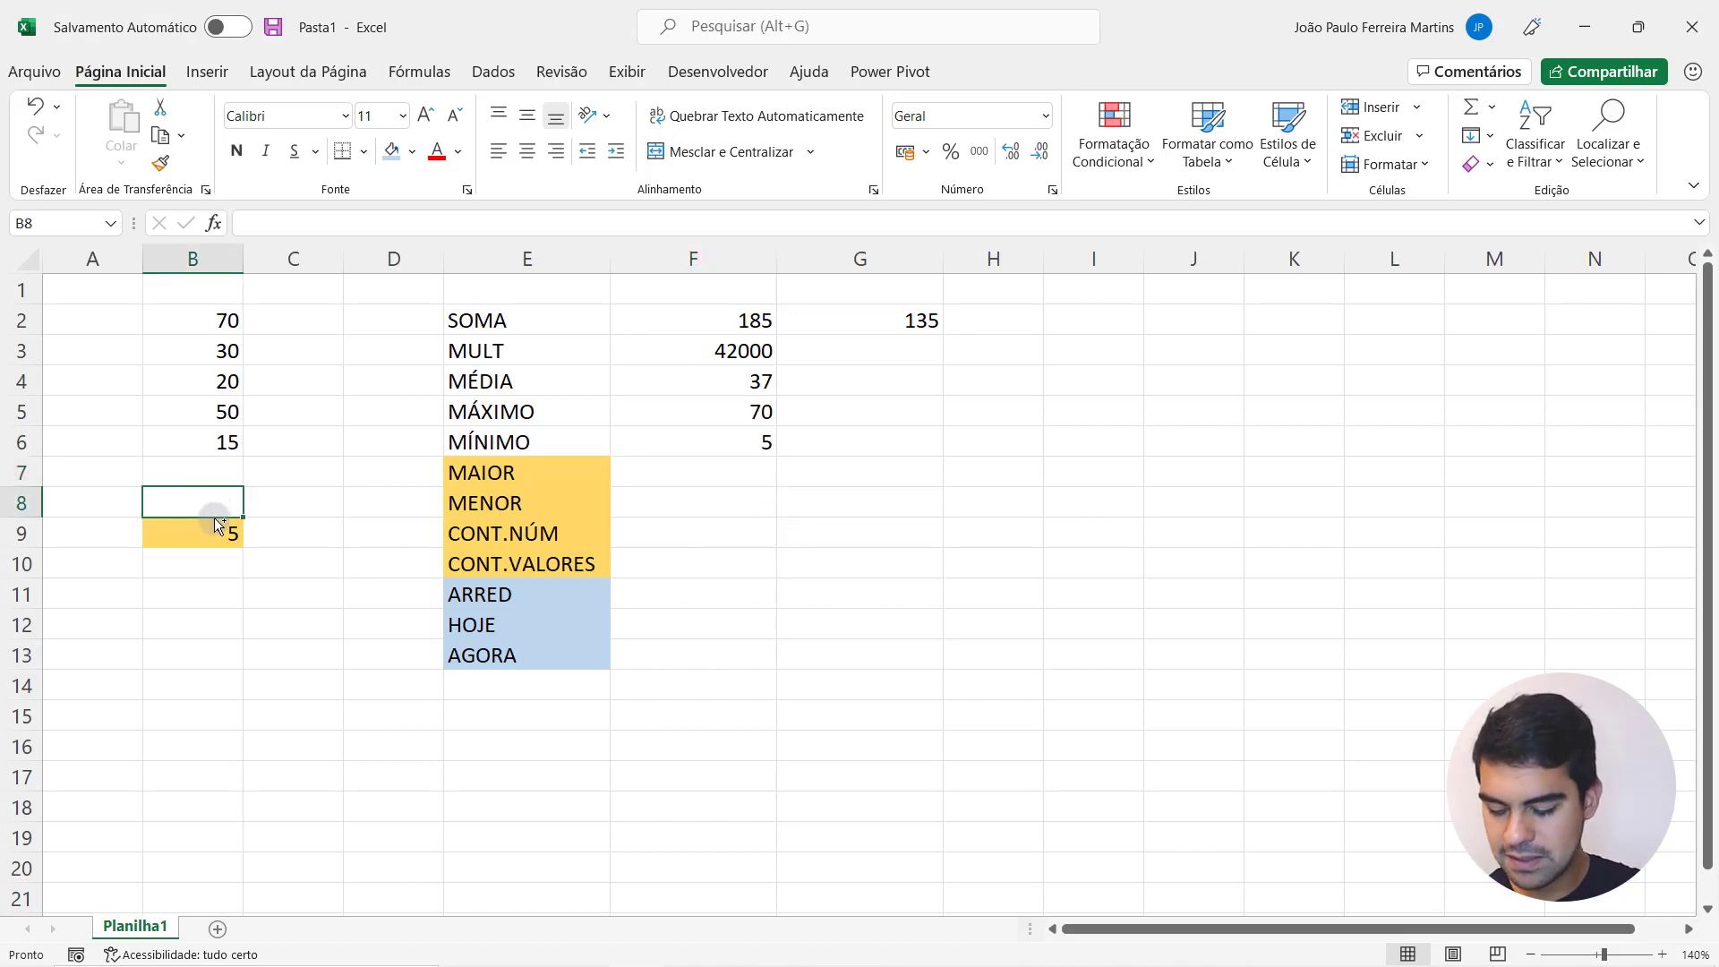
{"action": "key", "text": "ctrl+c"}
{"action": "left_click", "coordinate": [204, 533]}
{"action": "key", "text": "ctrl+v"}
{"action": "key", "text": "Escape"}
- Examine the numbers in B2:B6 and compare them with the MÁXIMO result in row 5
{"action": "left_click", "coordinate": [222, 349]}
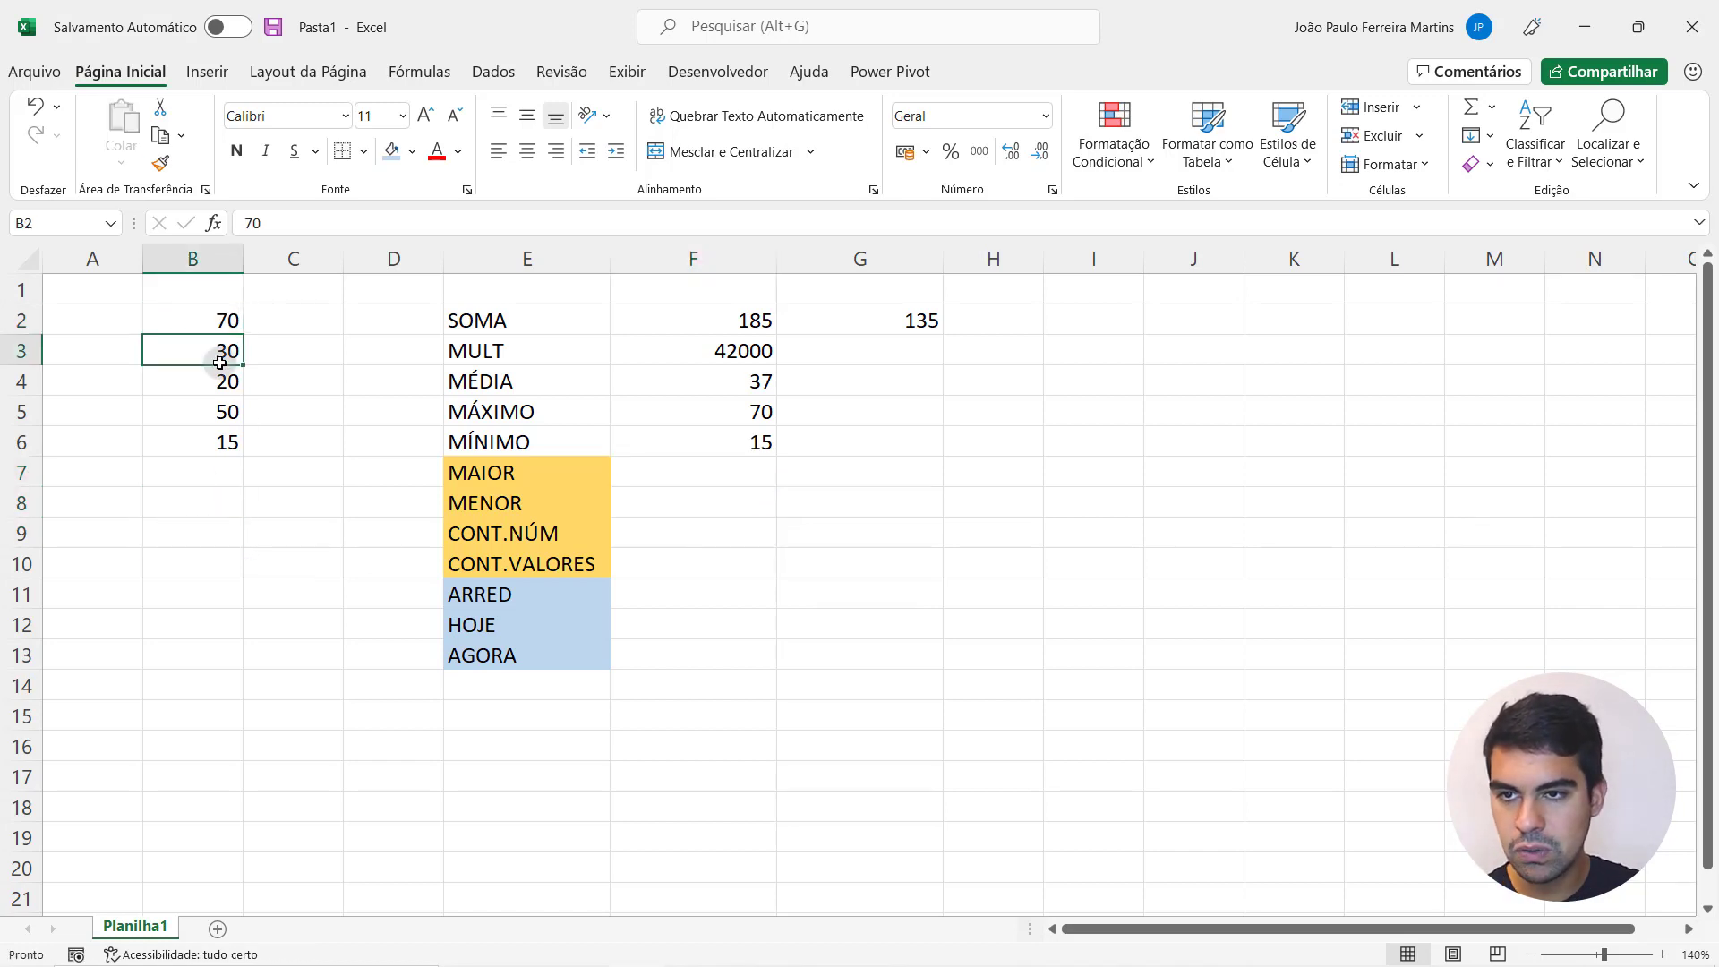
{"action": "left_click", "coordinate": [216, 380]}
{"action": "left_click", "coordinate": [213, 411]}
{"action": "left_click", "coordinate": [211, 442]}
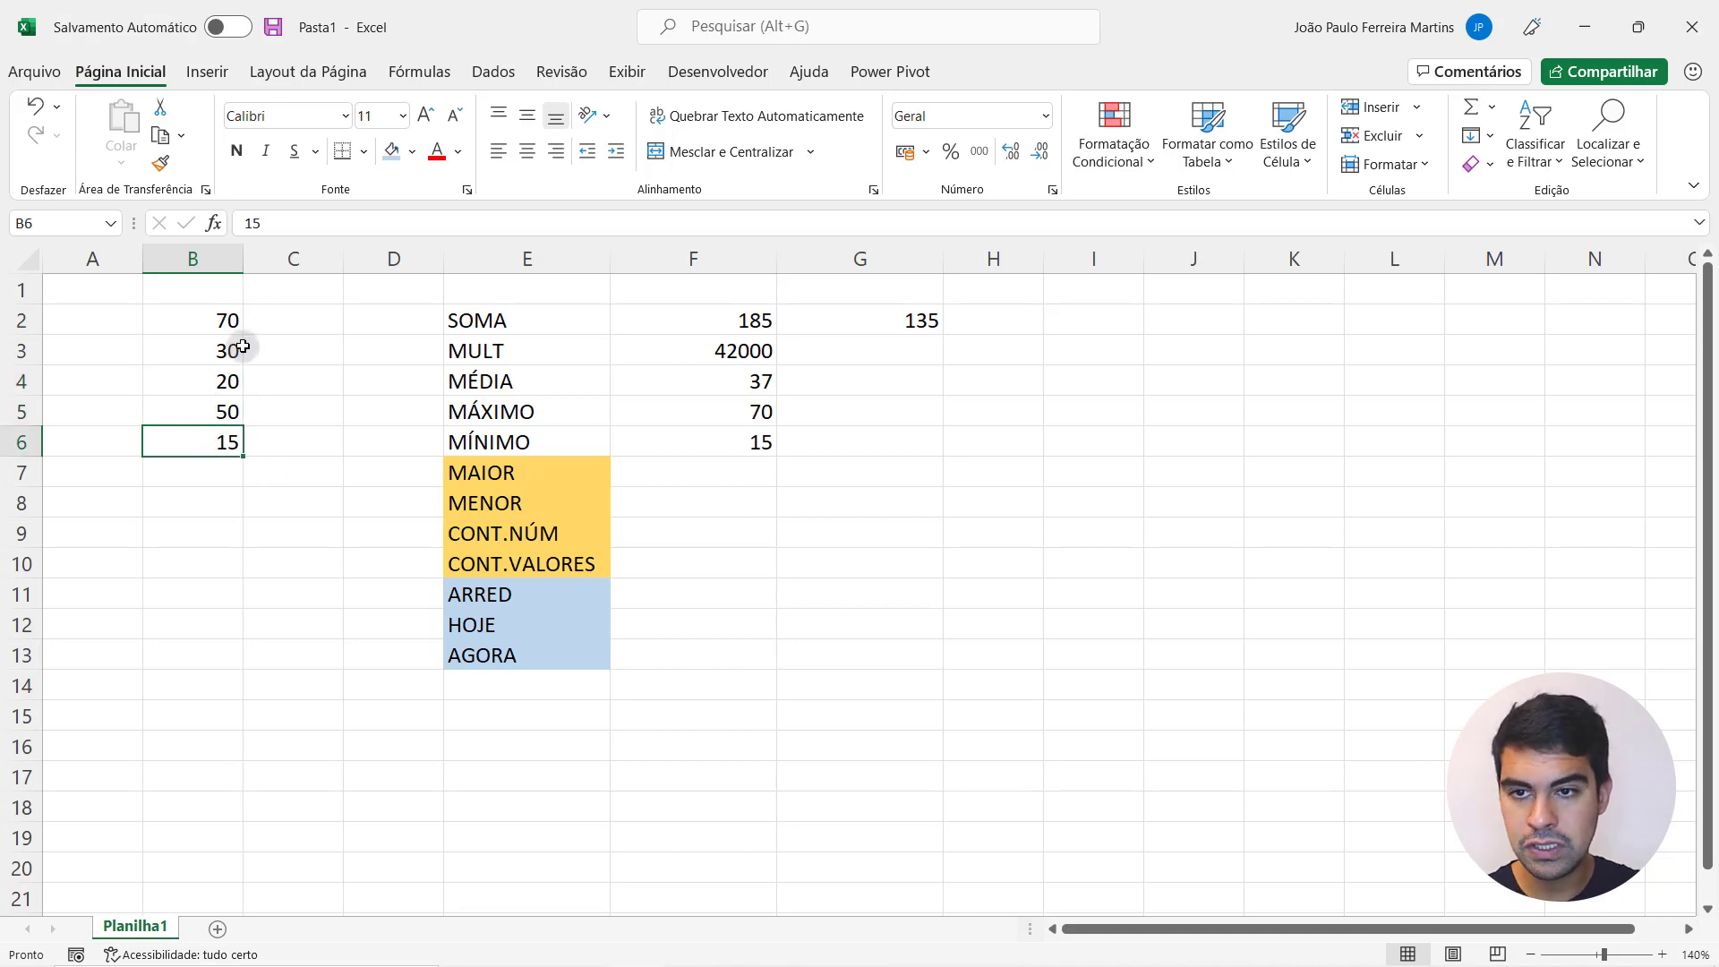
{"action": "left_click", "coordinate": [234, 320]}
{"action": "left_click_drag", "start_coordinate": [763, 411], "coordinate": [587, 411]}
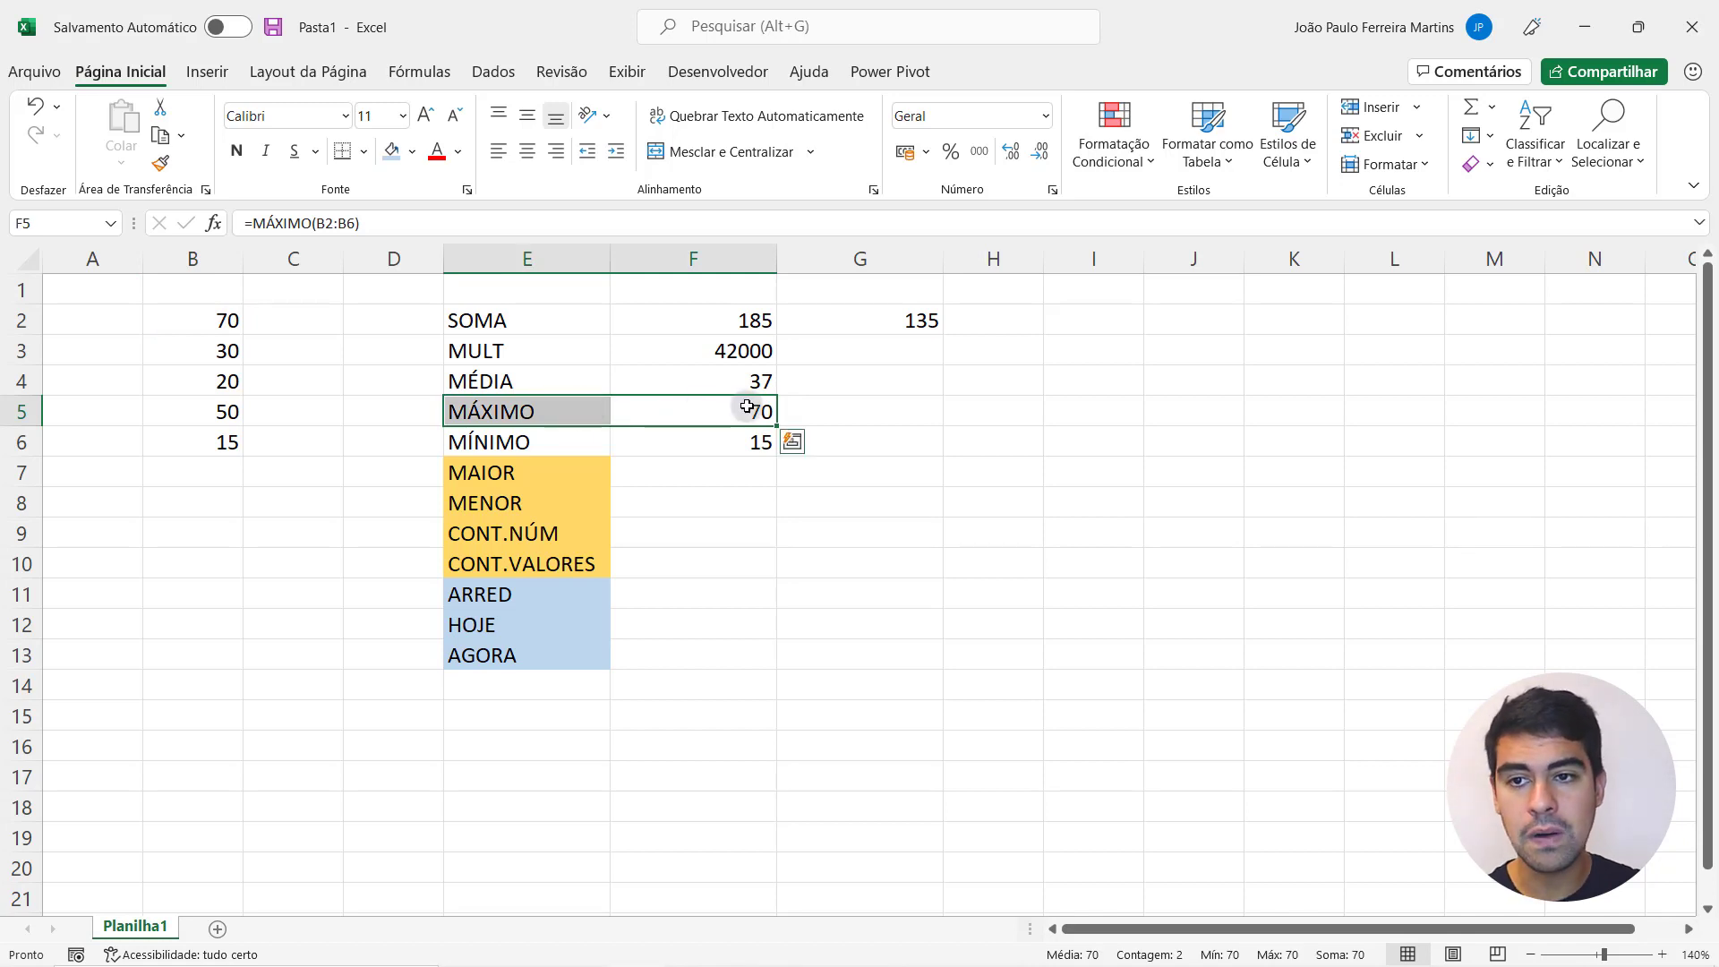
{"action": "left_click_drag", "start_coordinate": [228, 321], "coordinate": [219, 438]}
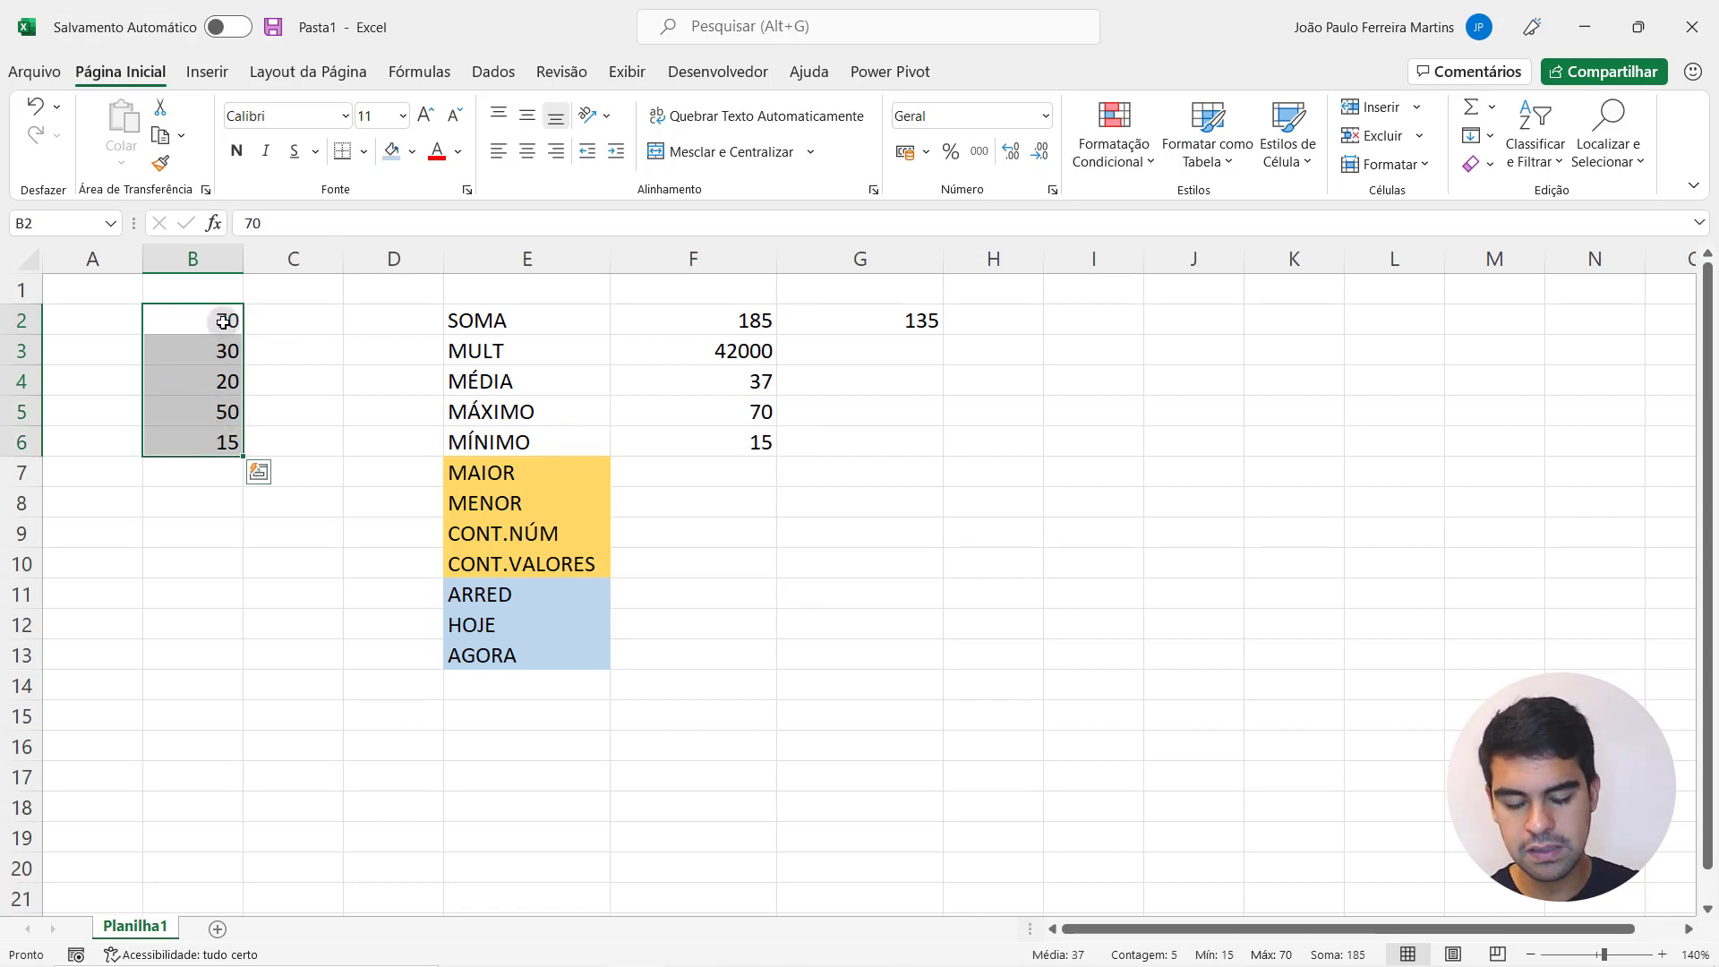
{"action": "key", "text": "Return"}
{"action": "key", "text": "Return"}
{"action": "key", "text": "Return"}
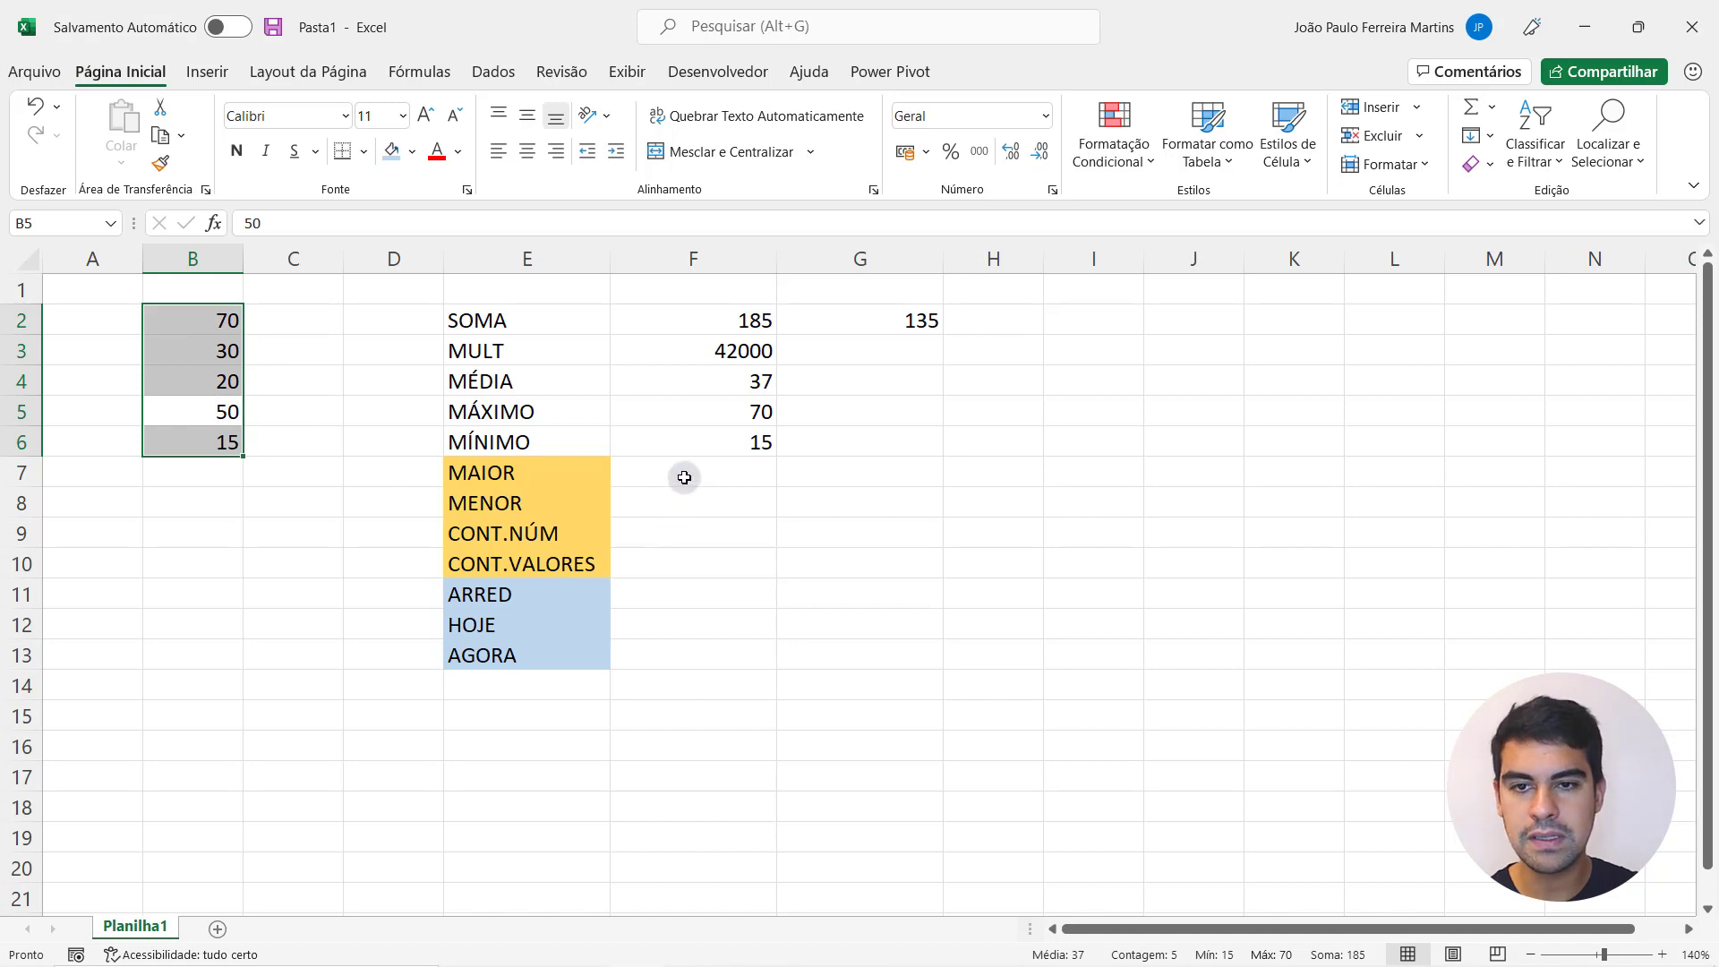
{"action": "left_click", "coordinate": [684, 477]}
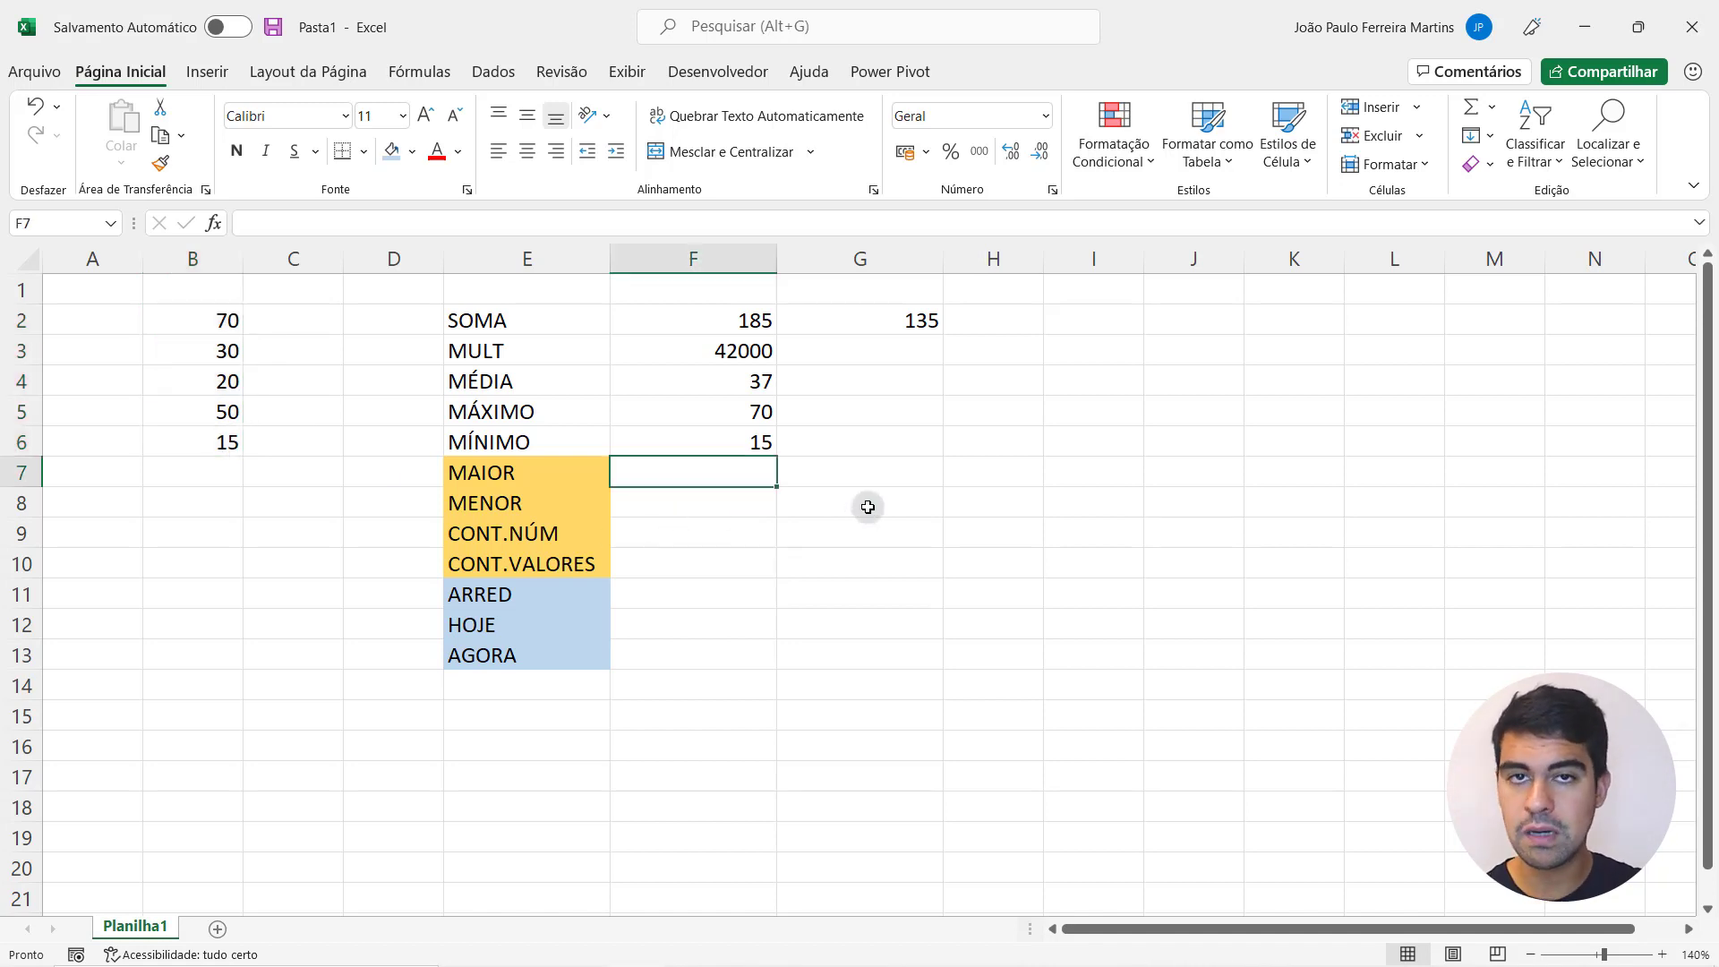
- Fill cell G7 with light green and enter 2 in it
{"action": "left_click", "coordinate": [875, 480]}
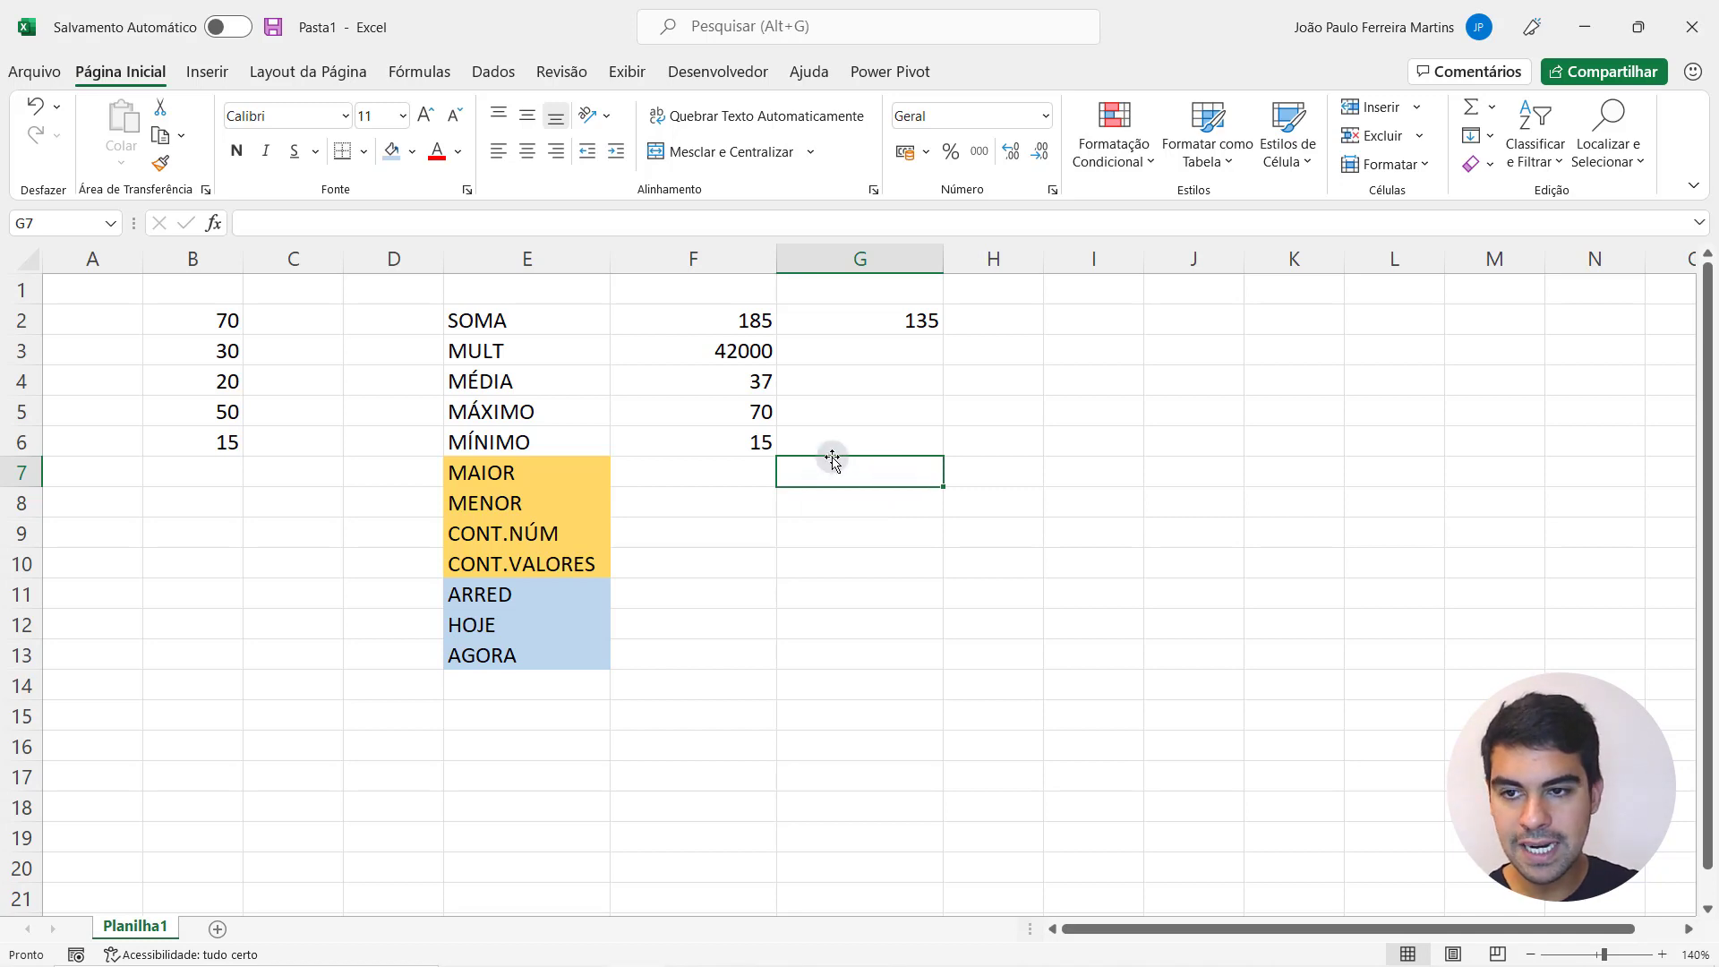
{"action": "left_click", "coordinate": [412, 152]}
{"action": "left_click", "coordinate": [549, 240]}
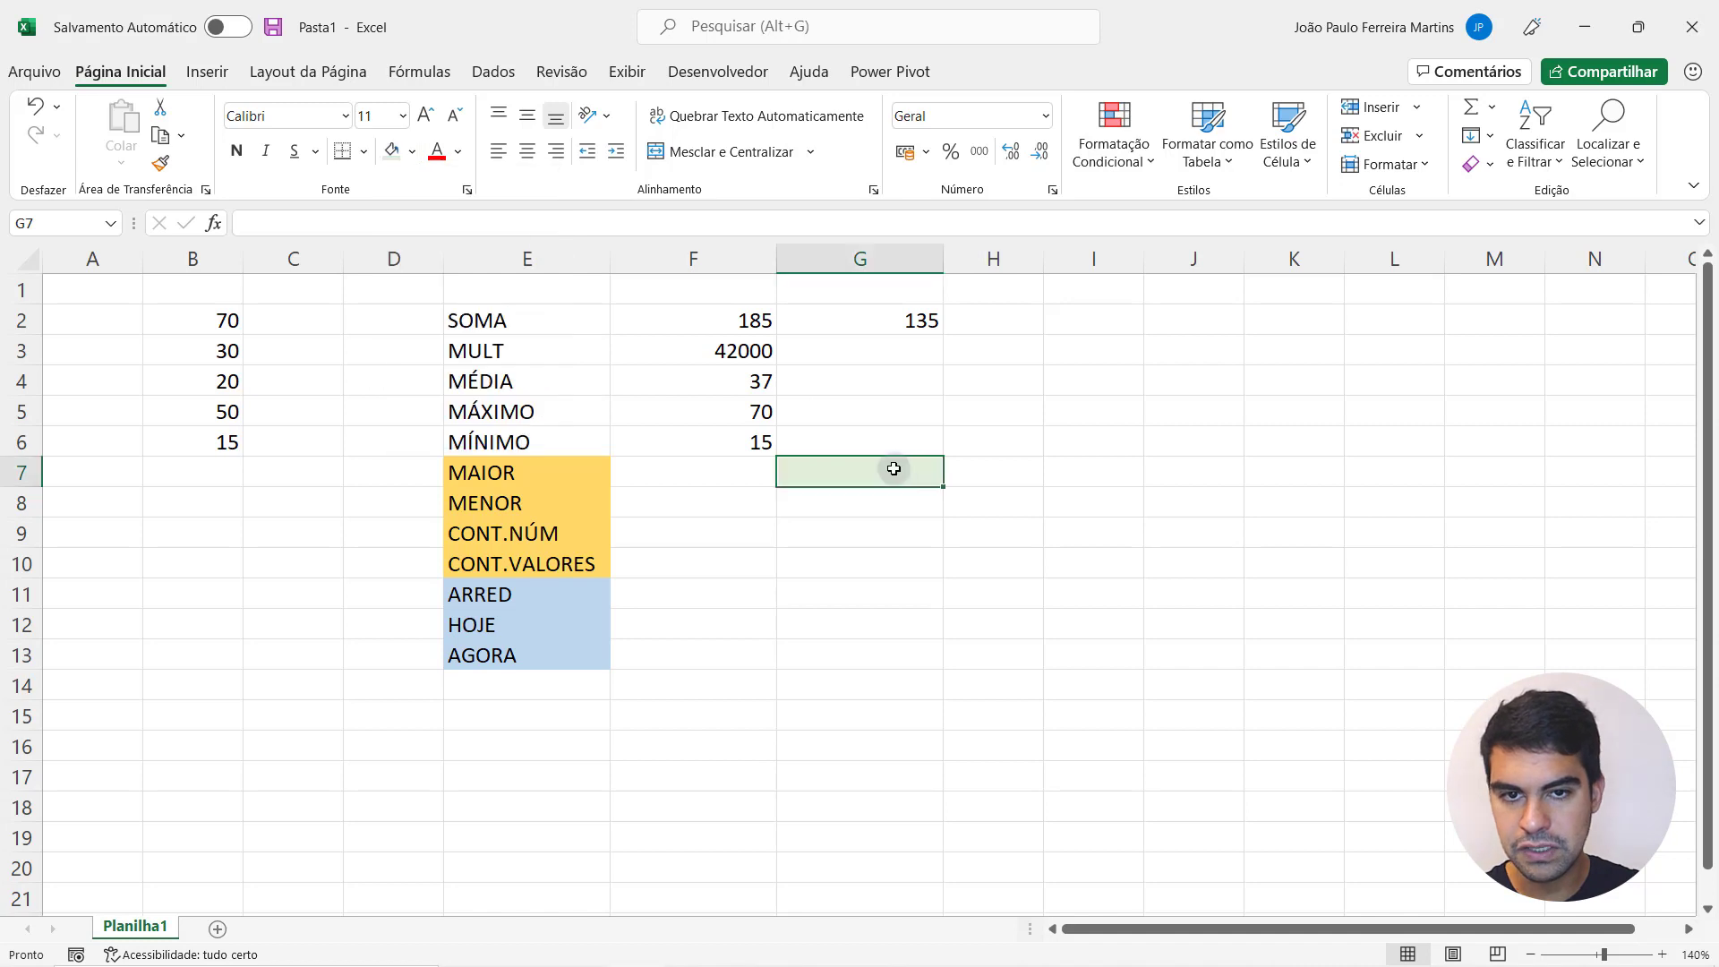
{"action": "left_click", "coordinate": [950, 564]}
{"action": "left_click", "coordinate": [874, 477]}
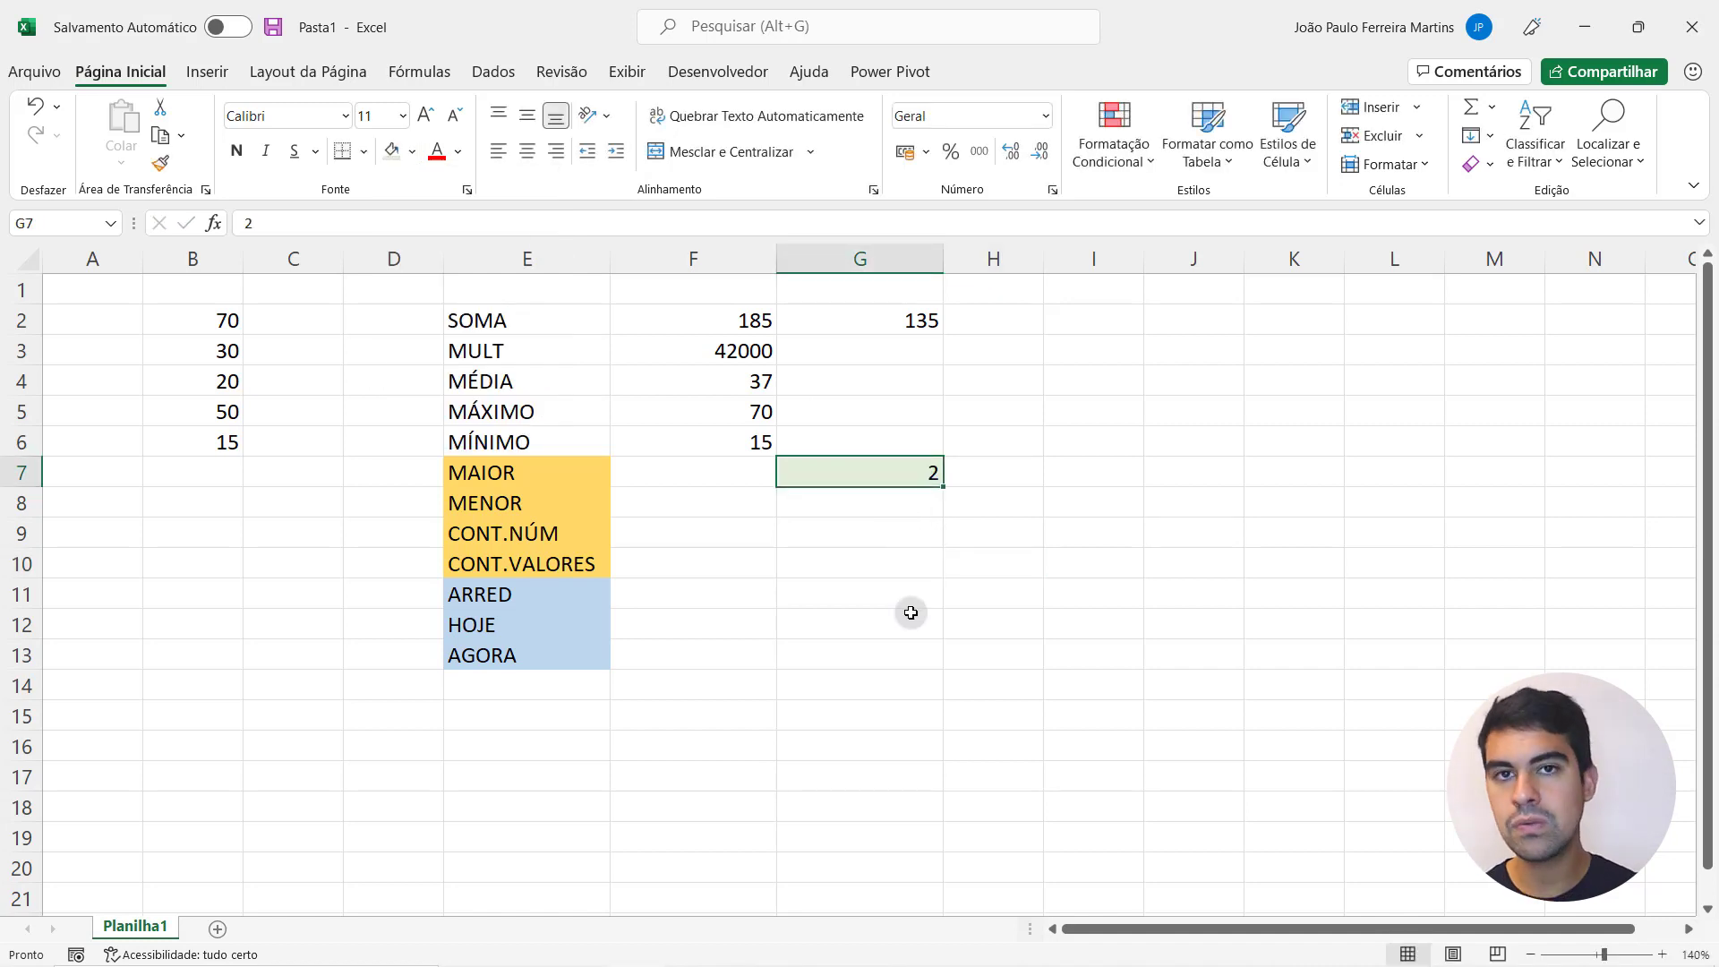
- Enter the formula =MAIOR(B2:B6;2) in cell F7, beside the MAIOR label
{"action": "left_click", "coordinate": [664, 469]}
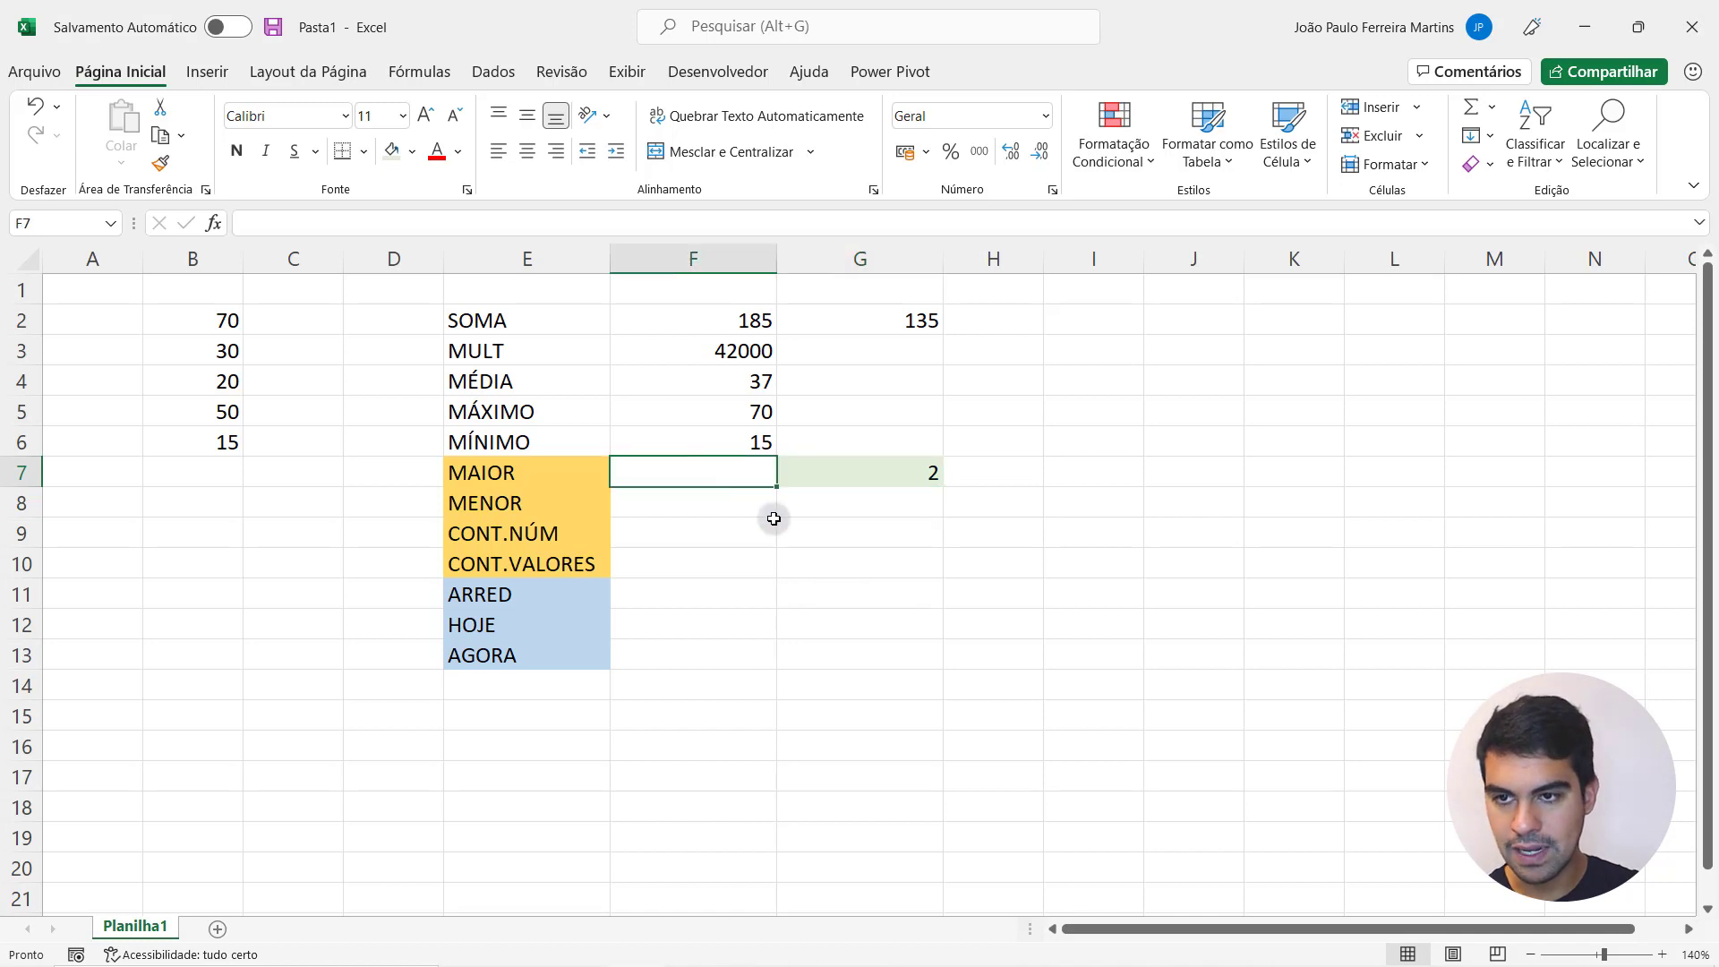
{"action": "type", "text": "="}
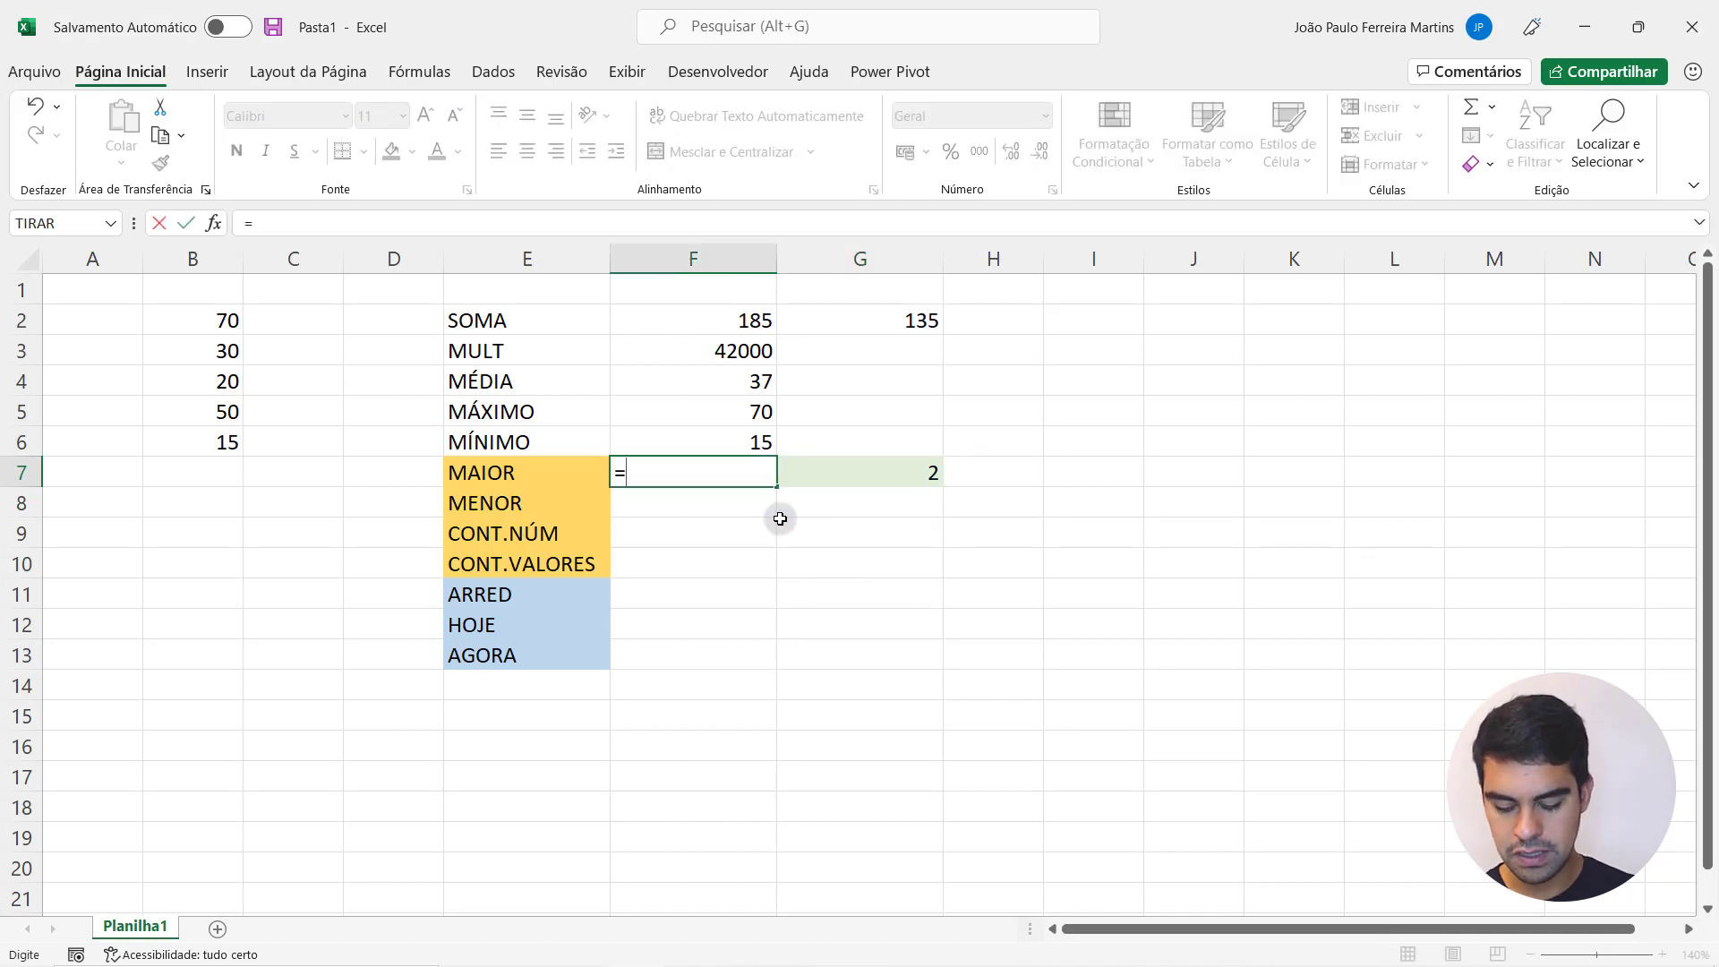
{"action": "type", "text": "MAIO"}
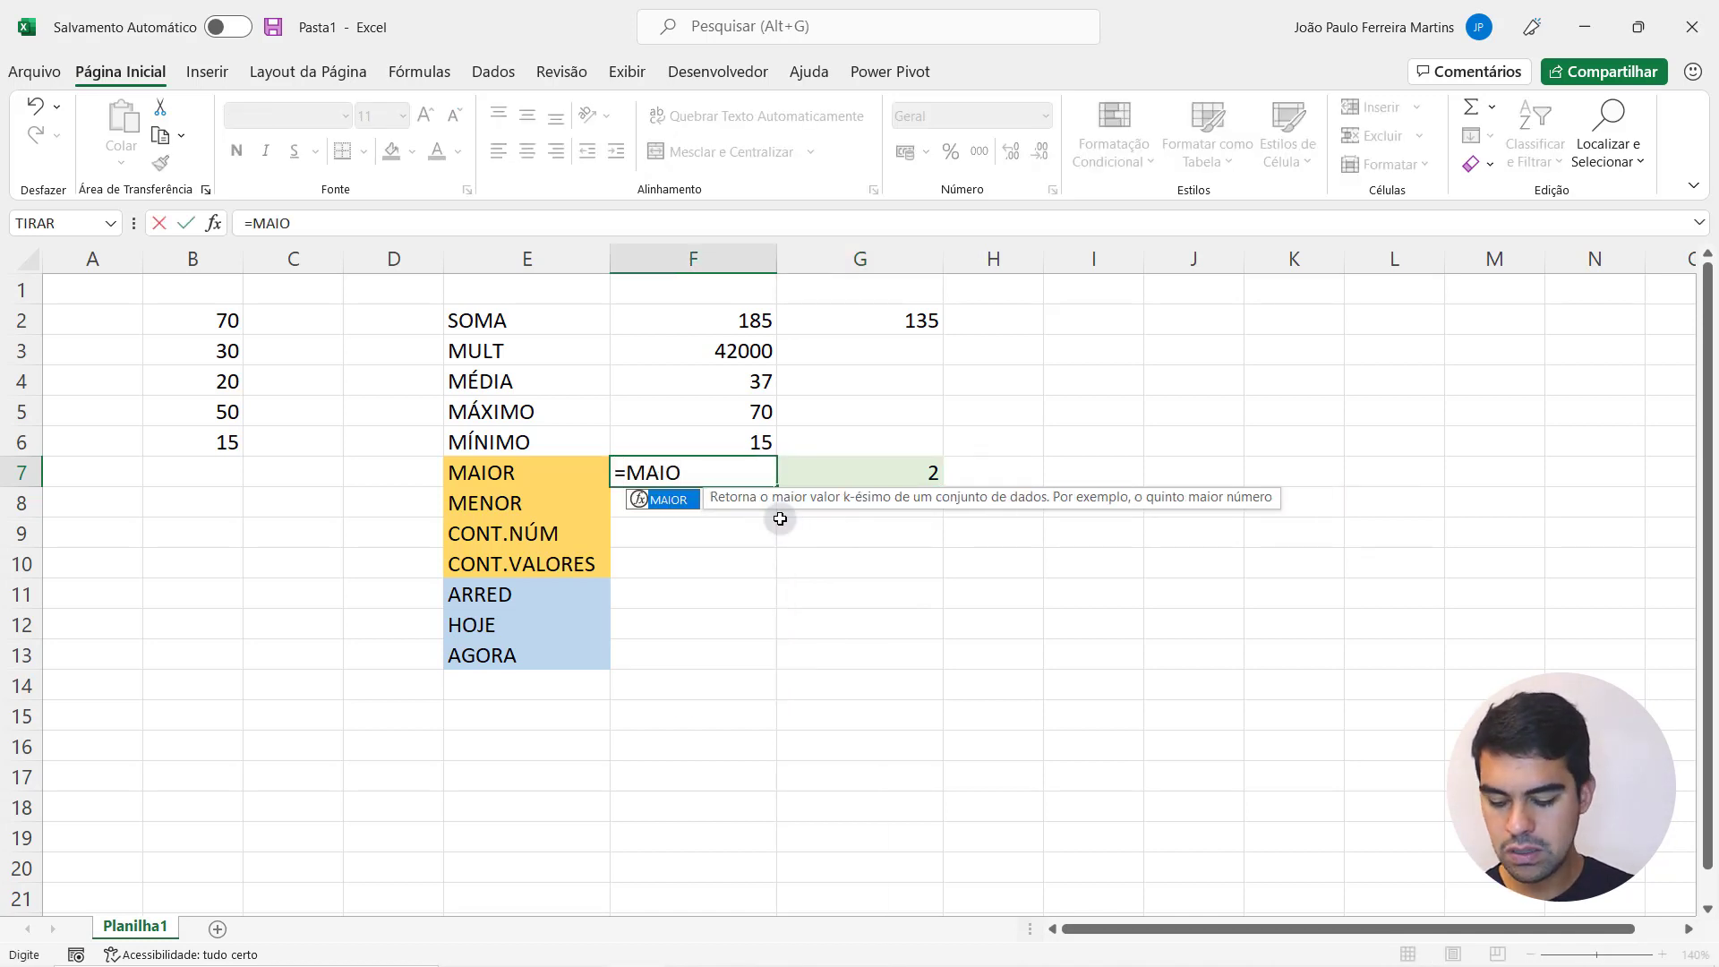
{"action": "type", "text": "R("}
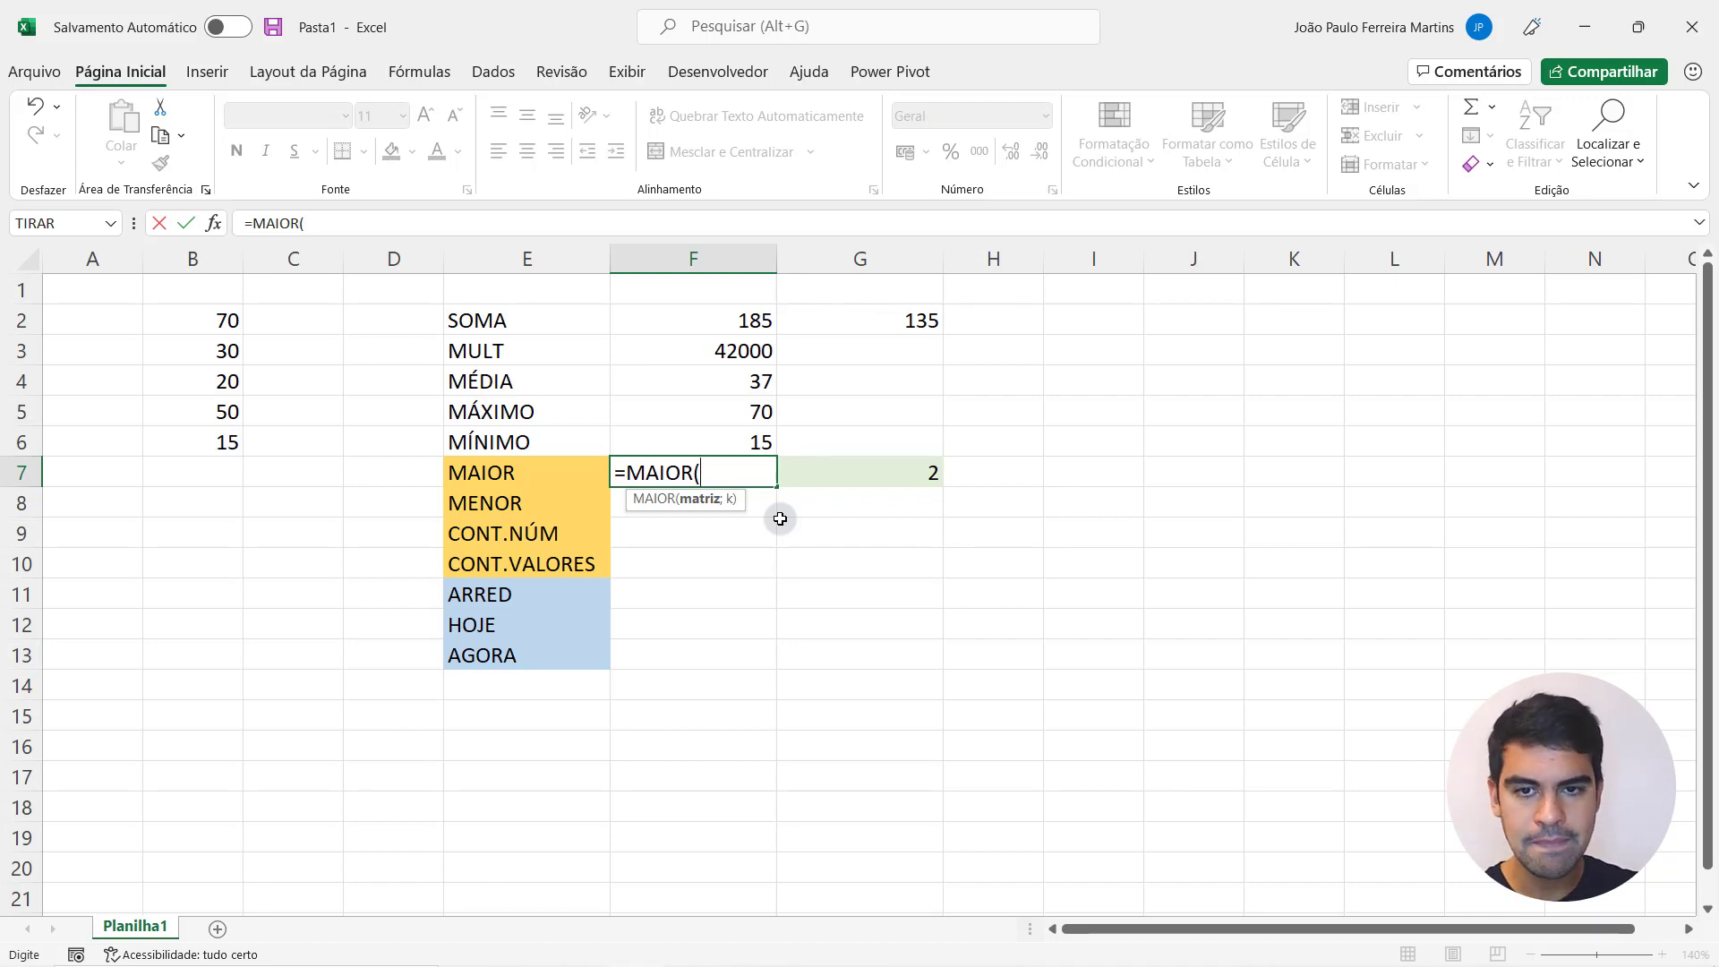
{"action": "left_click", "coordinate": [227, 323]}
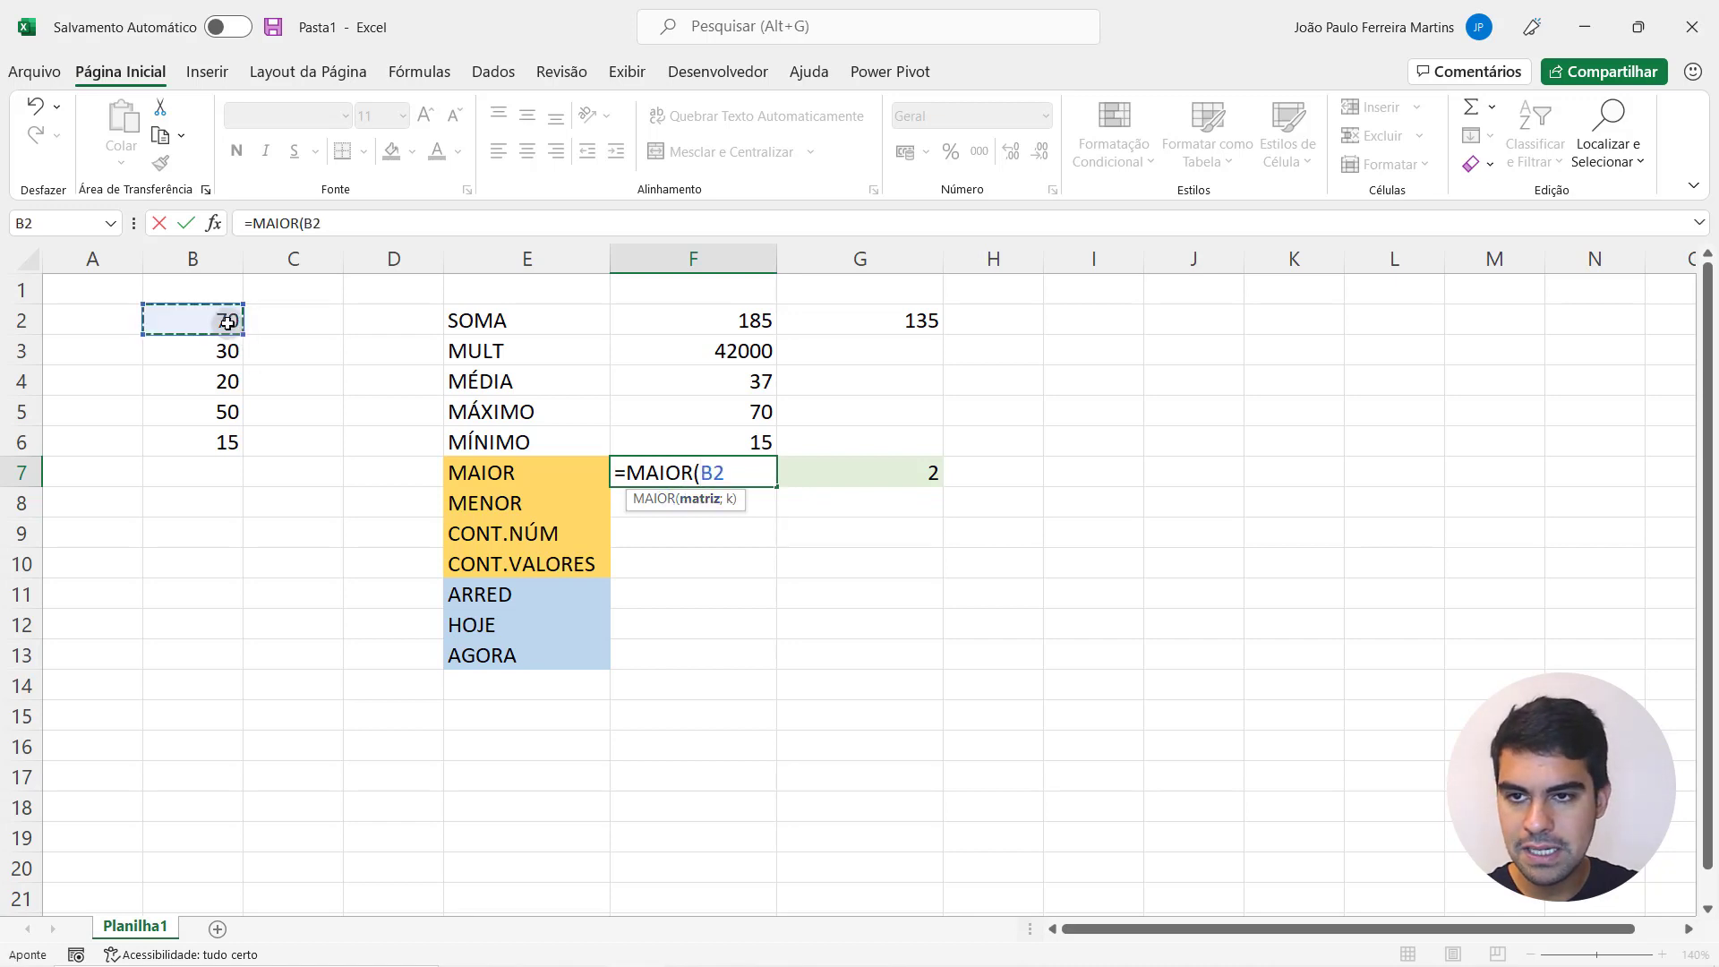
{"action": "left_click_drag", "start_coordinate": [228, 322], "coordinate": [219, 444]}
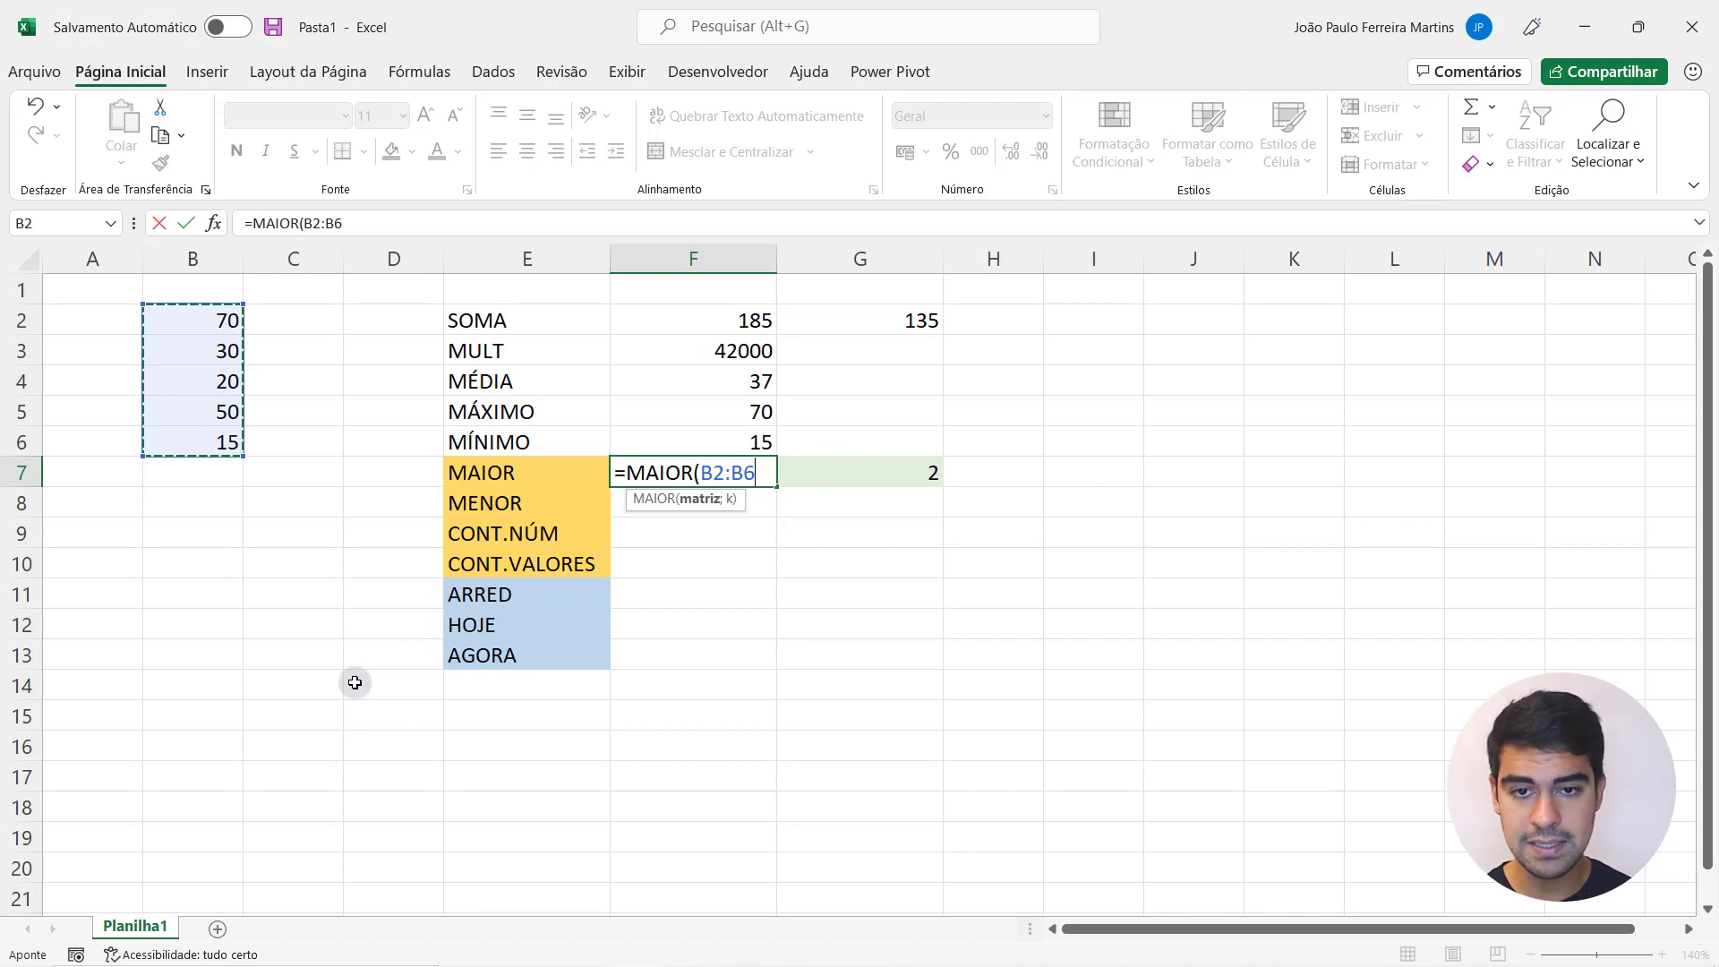
{"action": "type", "text": ";"}
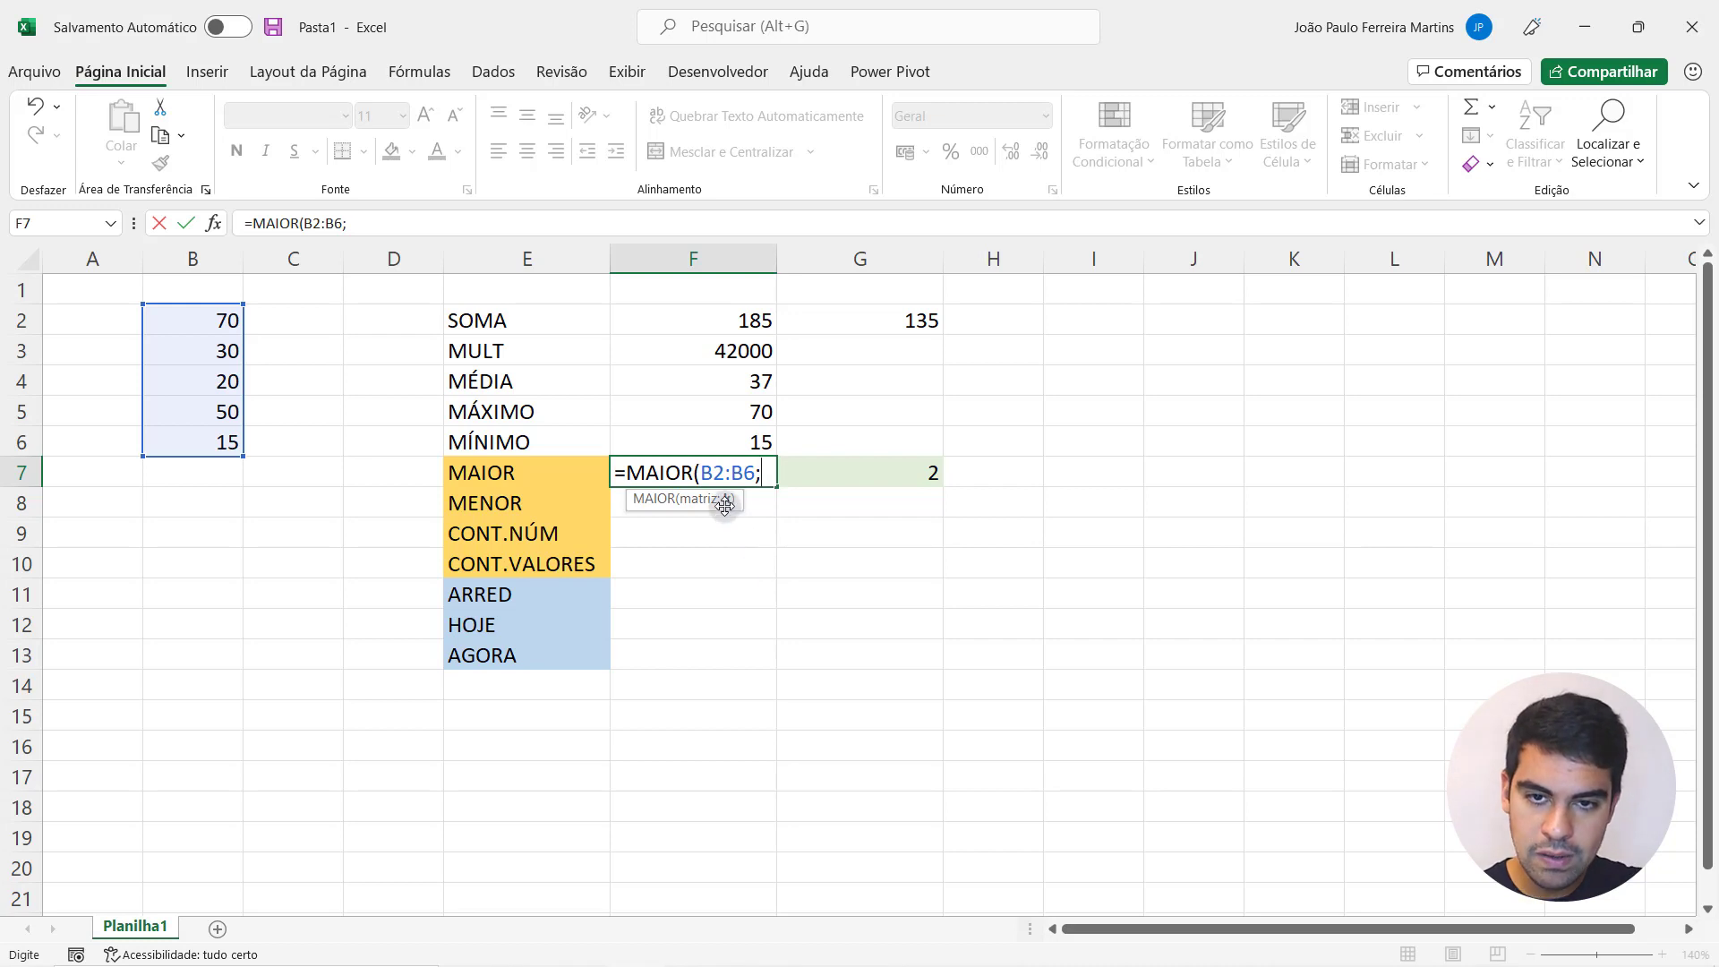
{"action": "type", "text": "2"}
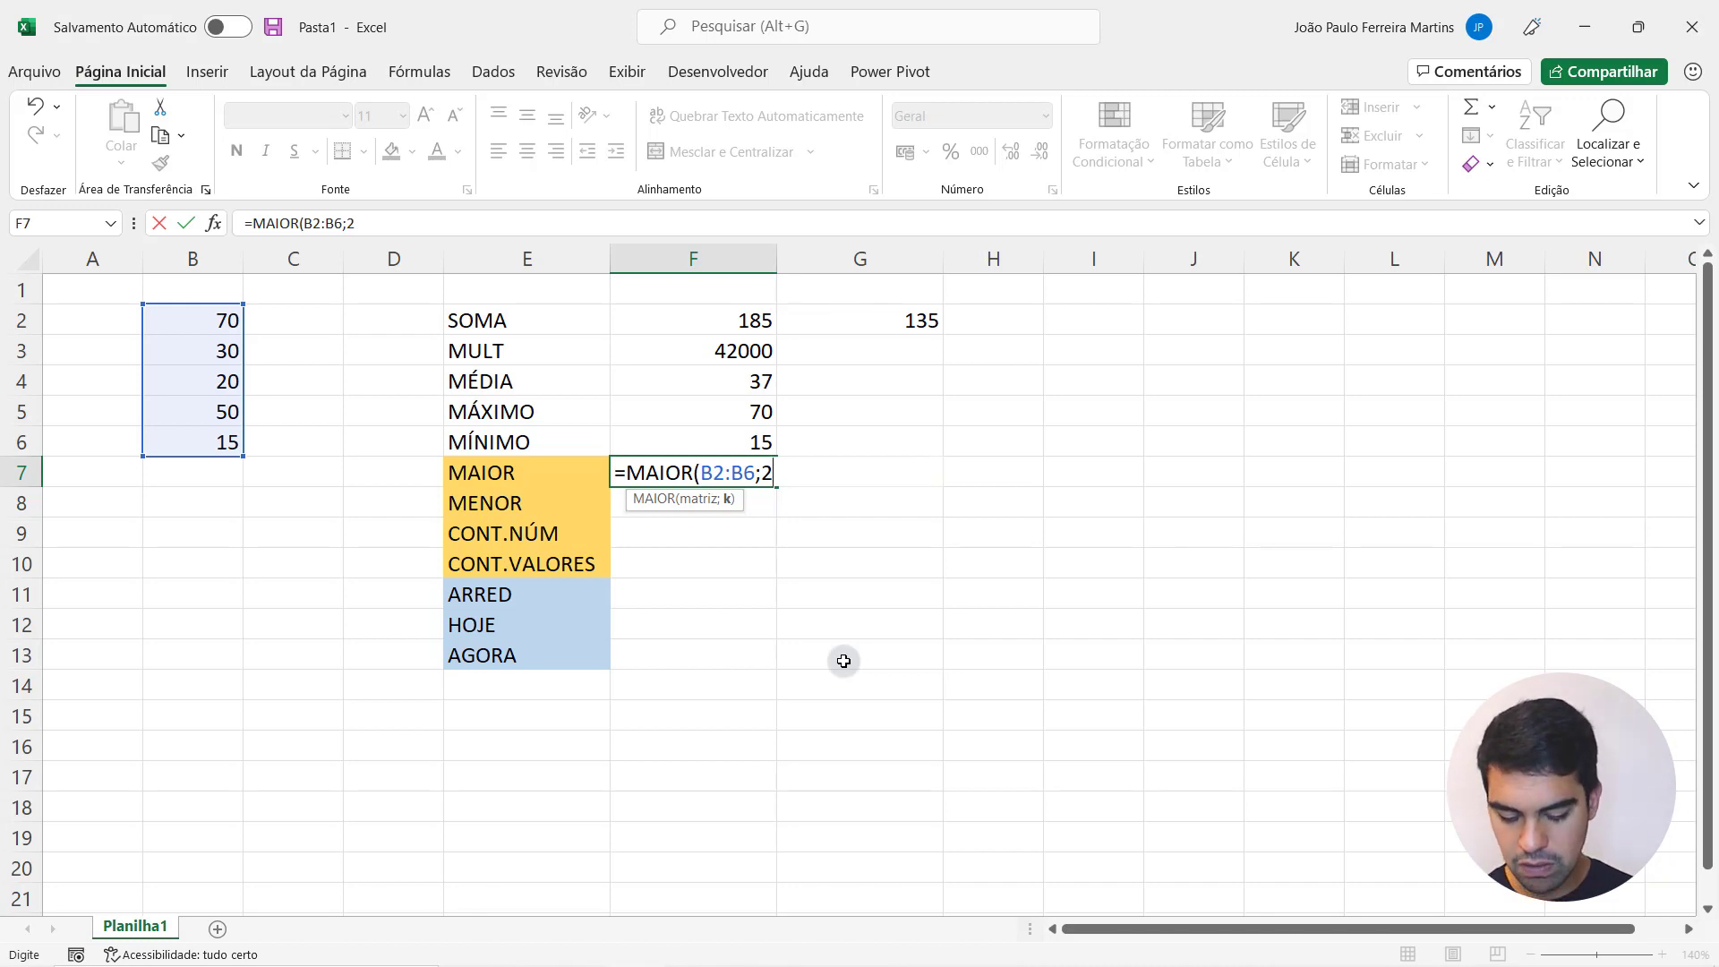
{"action": "type", "text": ")"}
{"action": "key", "text": "Return"}
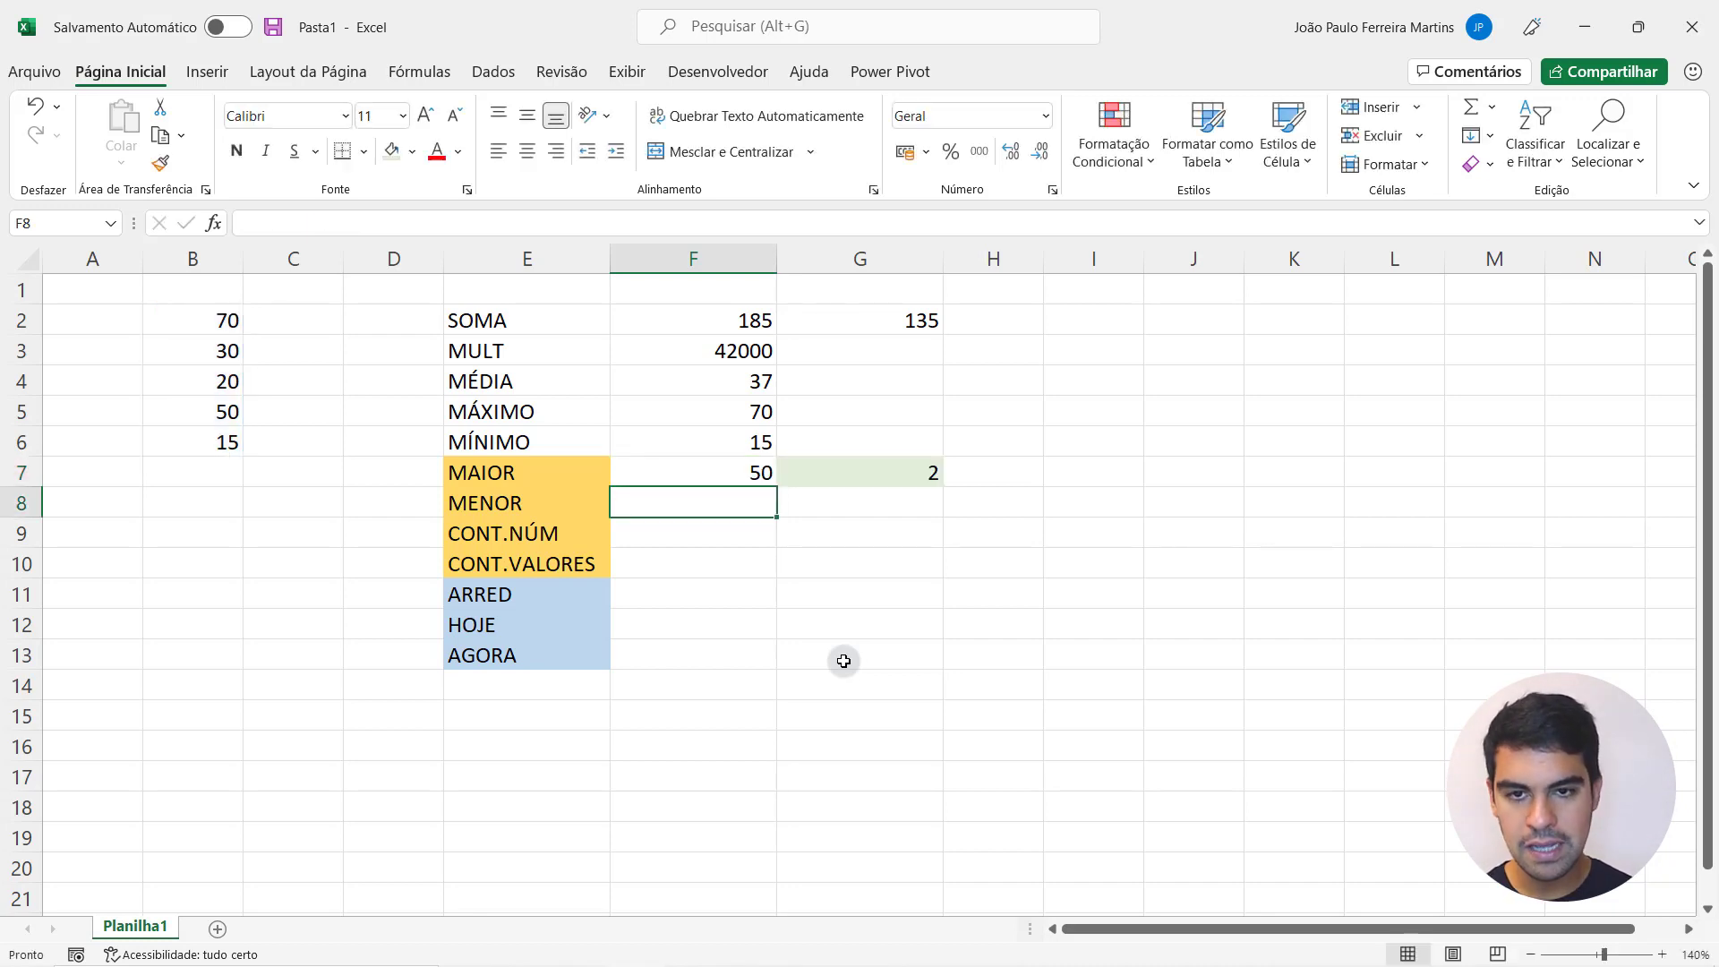
- Replace the fixed rank in F7's MAIOR formula with a reference to cell G7
{"action": "left_click", "coordinate": [761, 472]}
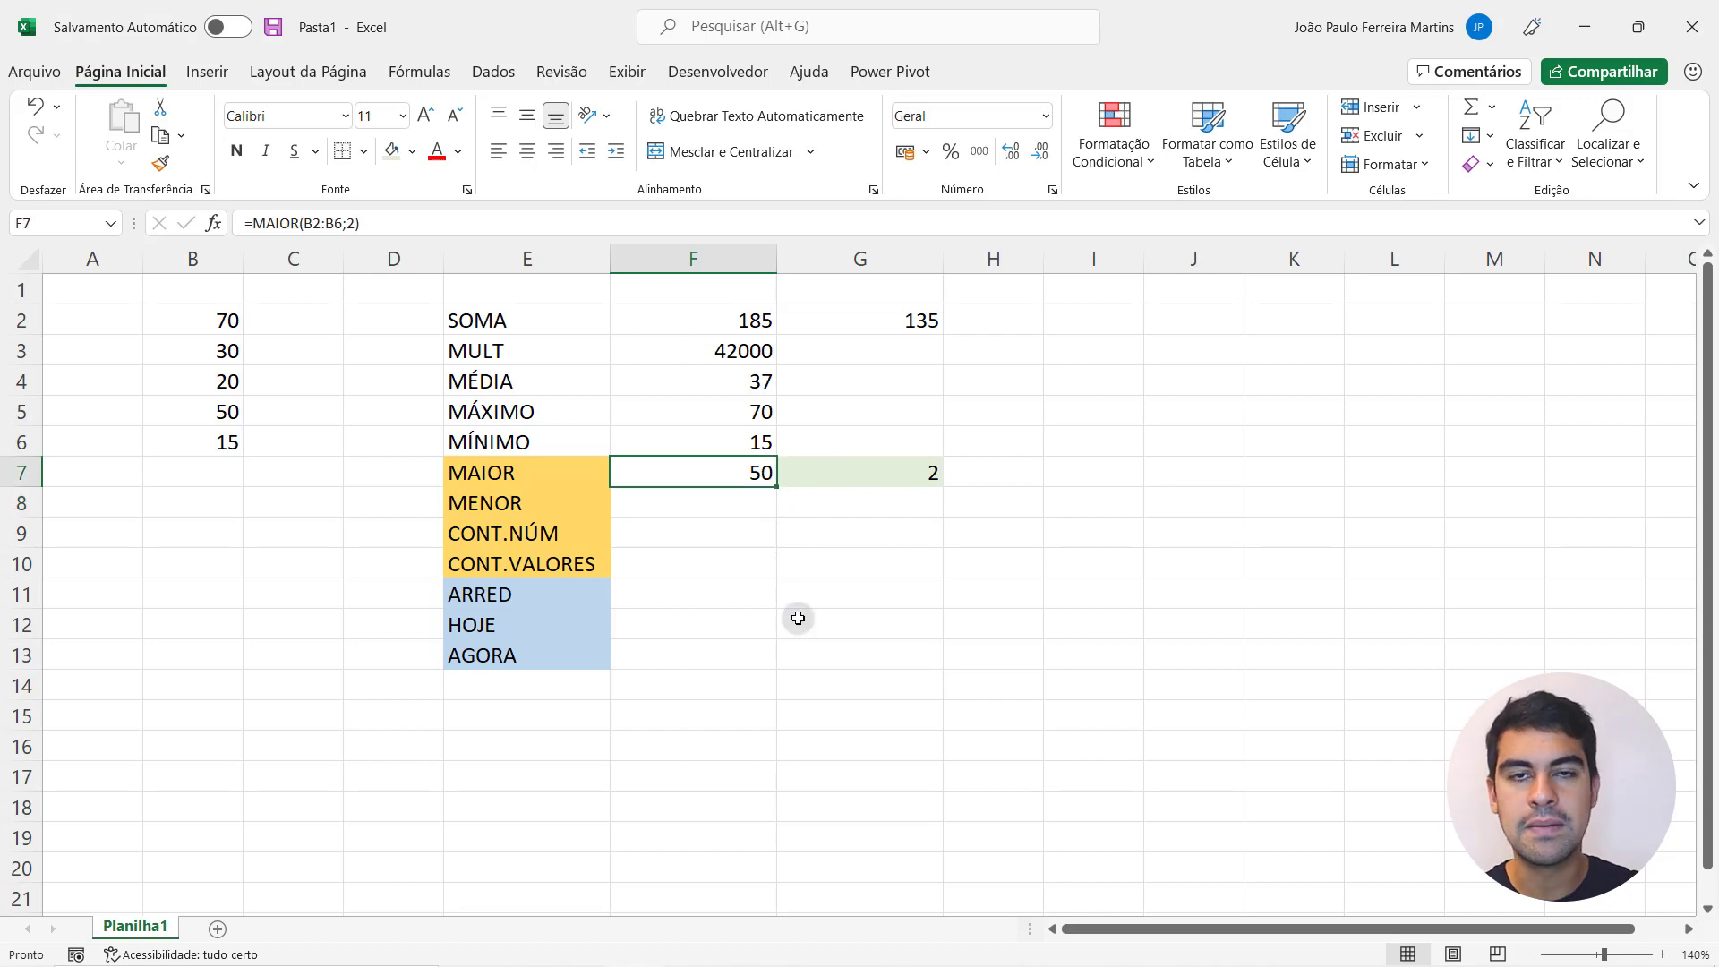
{"action": "left_click_drag", "start_coordinate": [208, 427], "coordinate": [207, 442]}
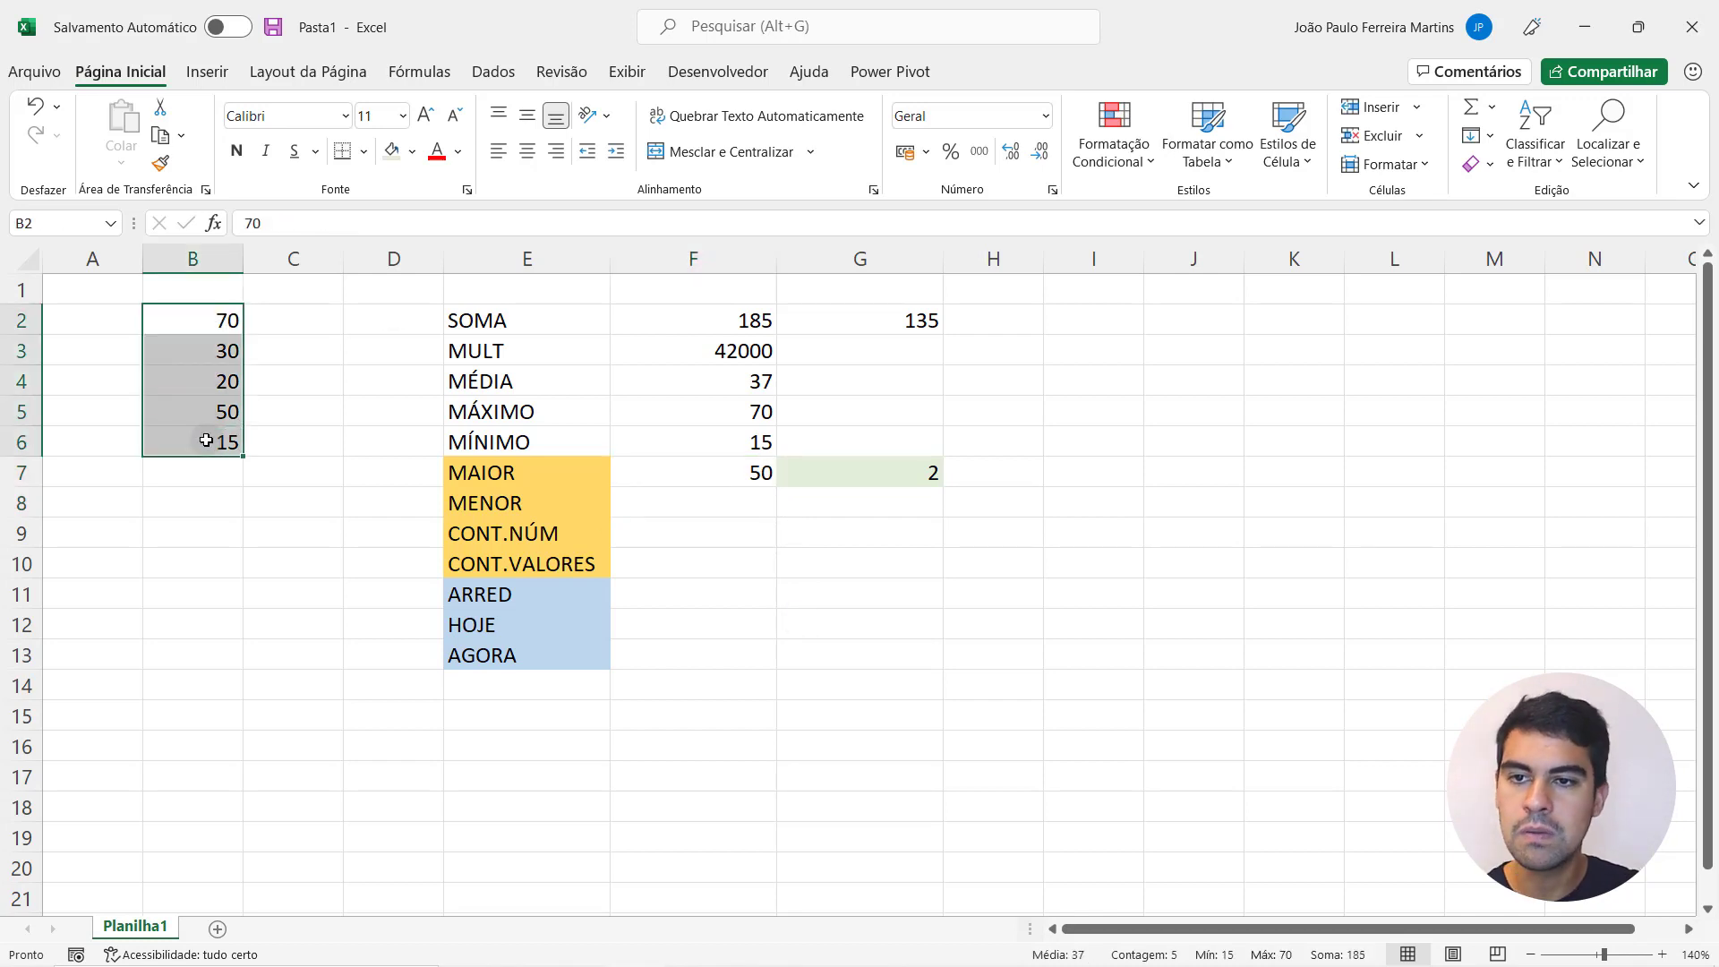
{"action": "left_click", "coordinate": [937, 465]}
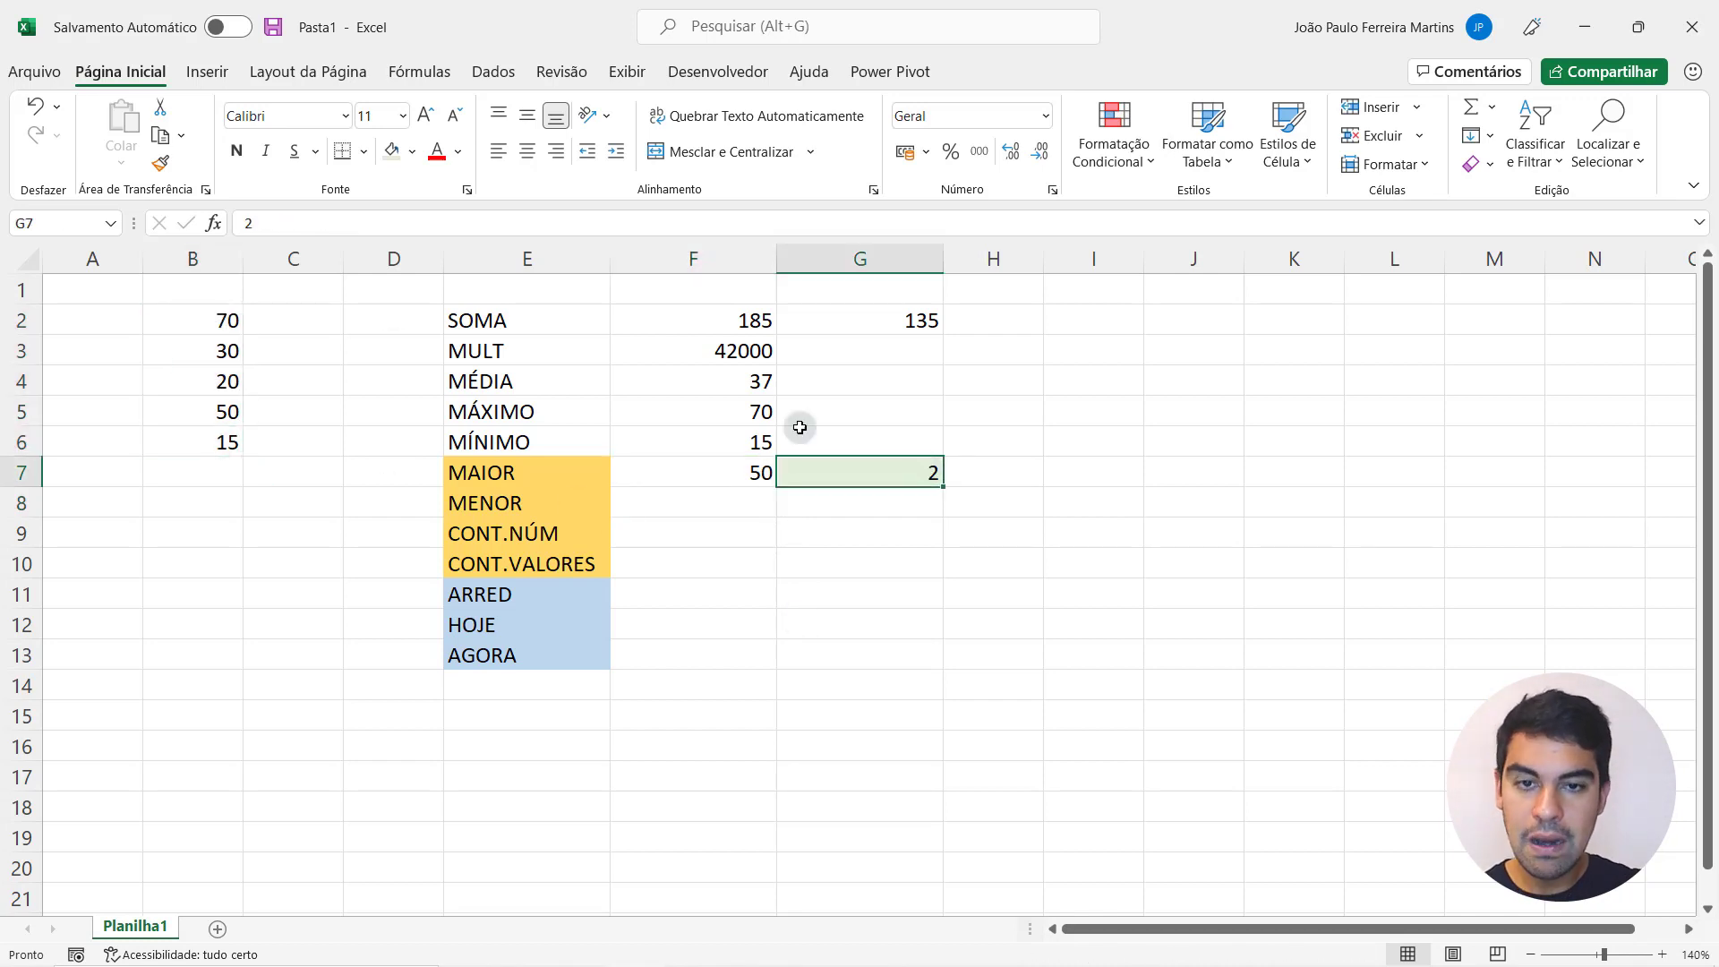
{"action": "left_click", "coordinate": [712, 474]}
{"action": "left_click", "coordinate": [370, 230]}
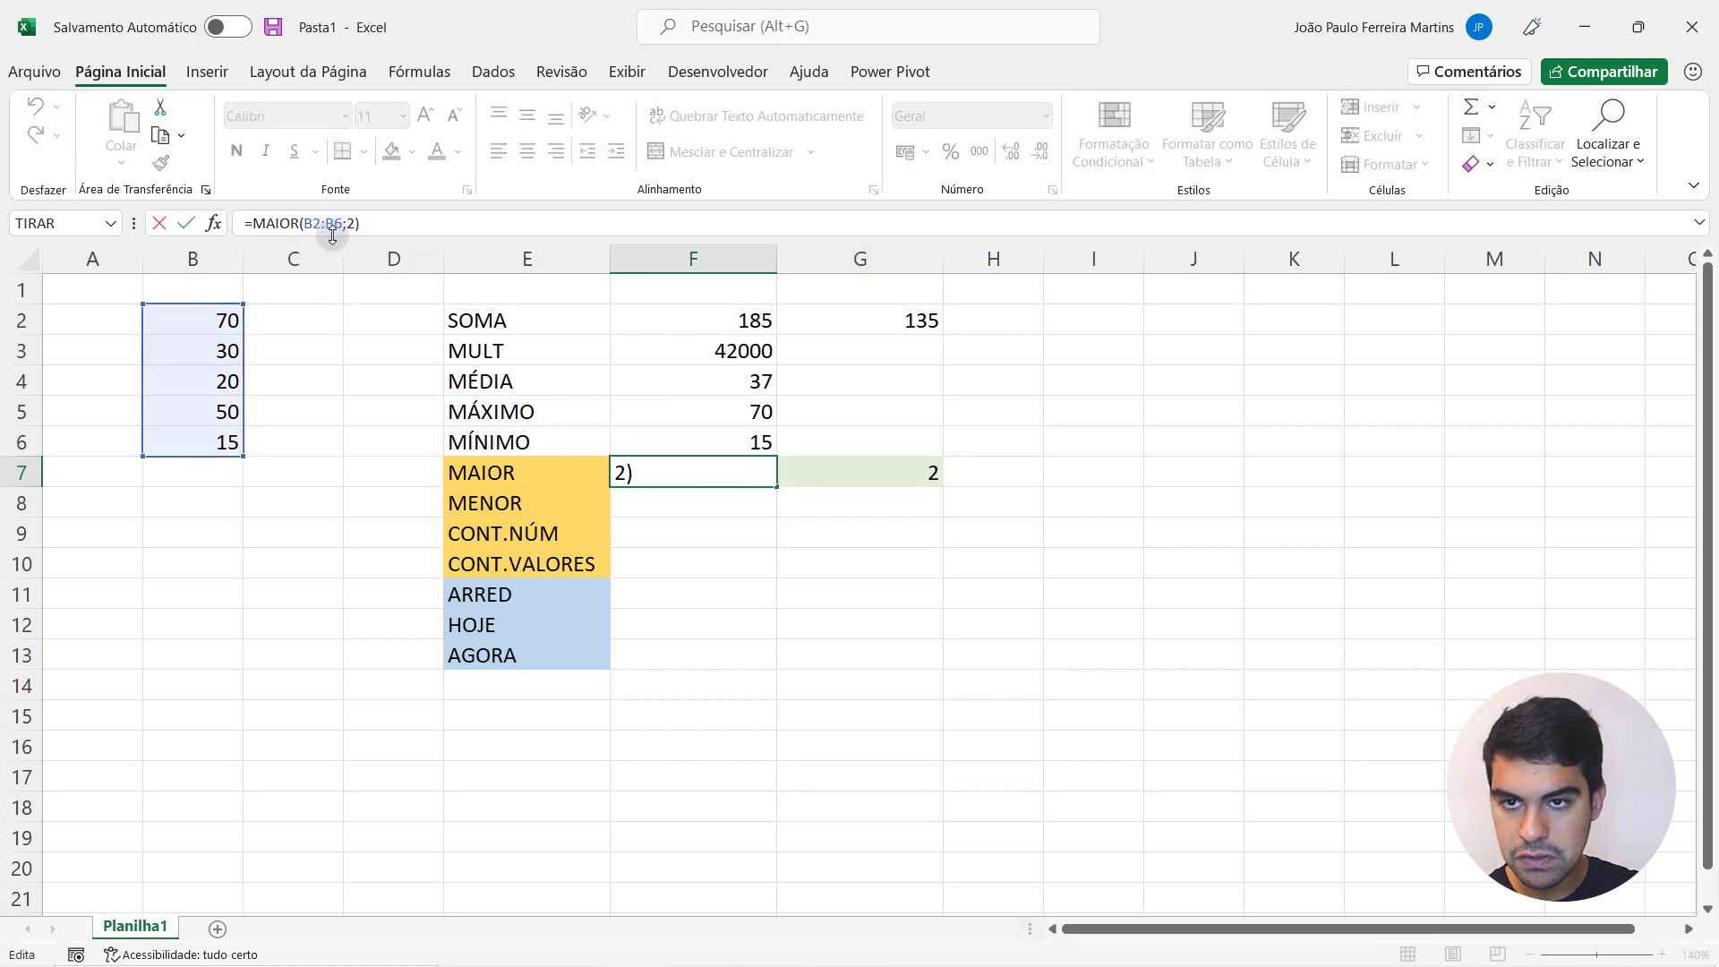
{"action": "key", "text": "BackSpace"}
{"action": "key", "text": "BackSpace"}
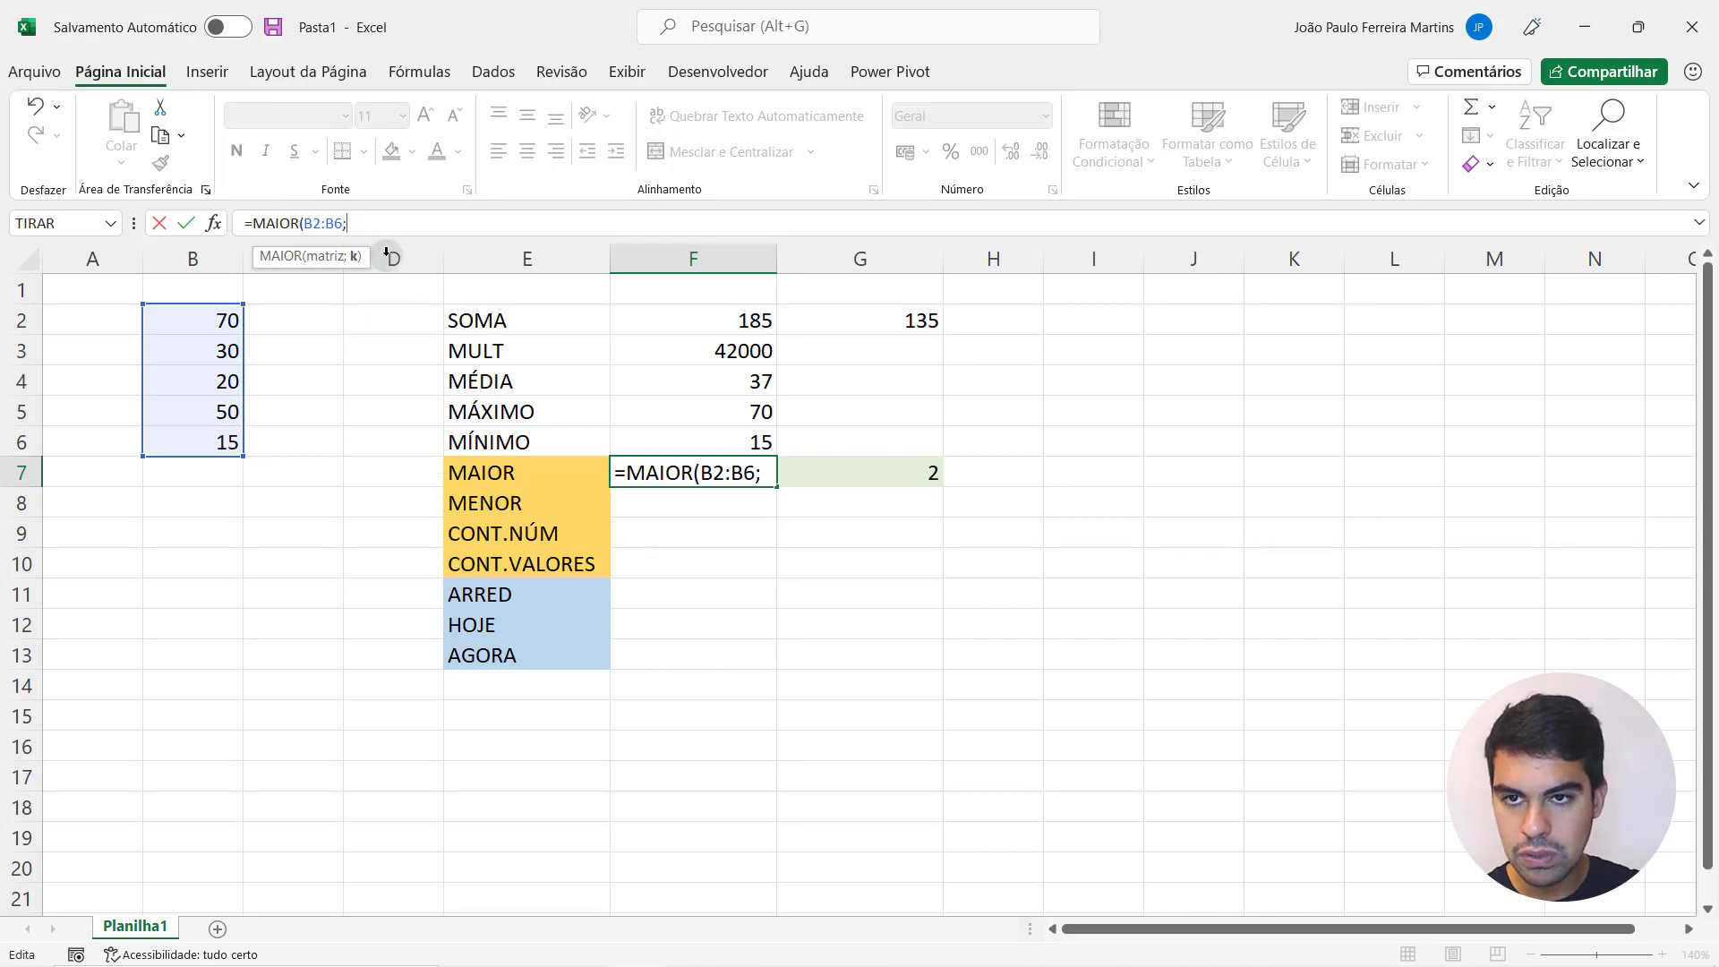
{"action": "left_click", "coordinate": [882, 472]}
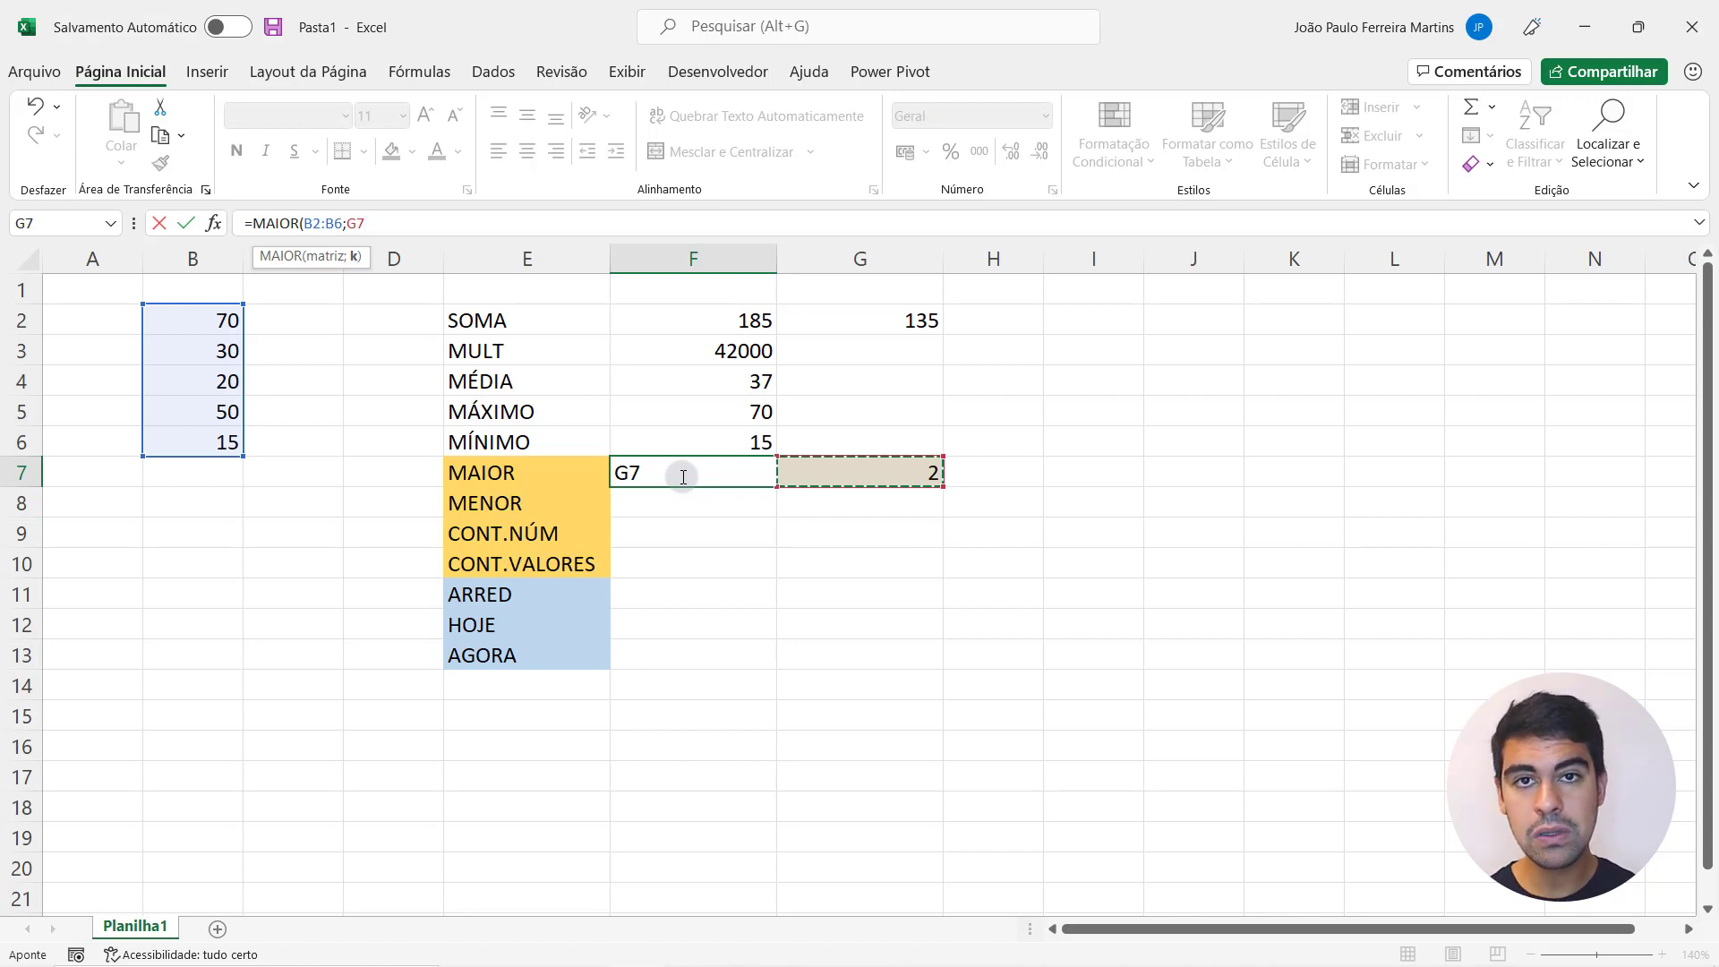
{"action": "left_click", "coordinate": [315, 257]}
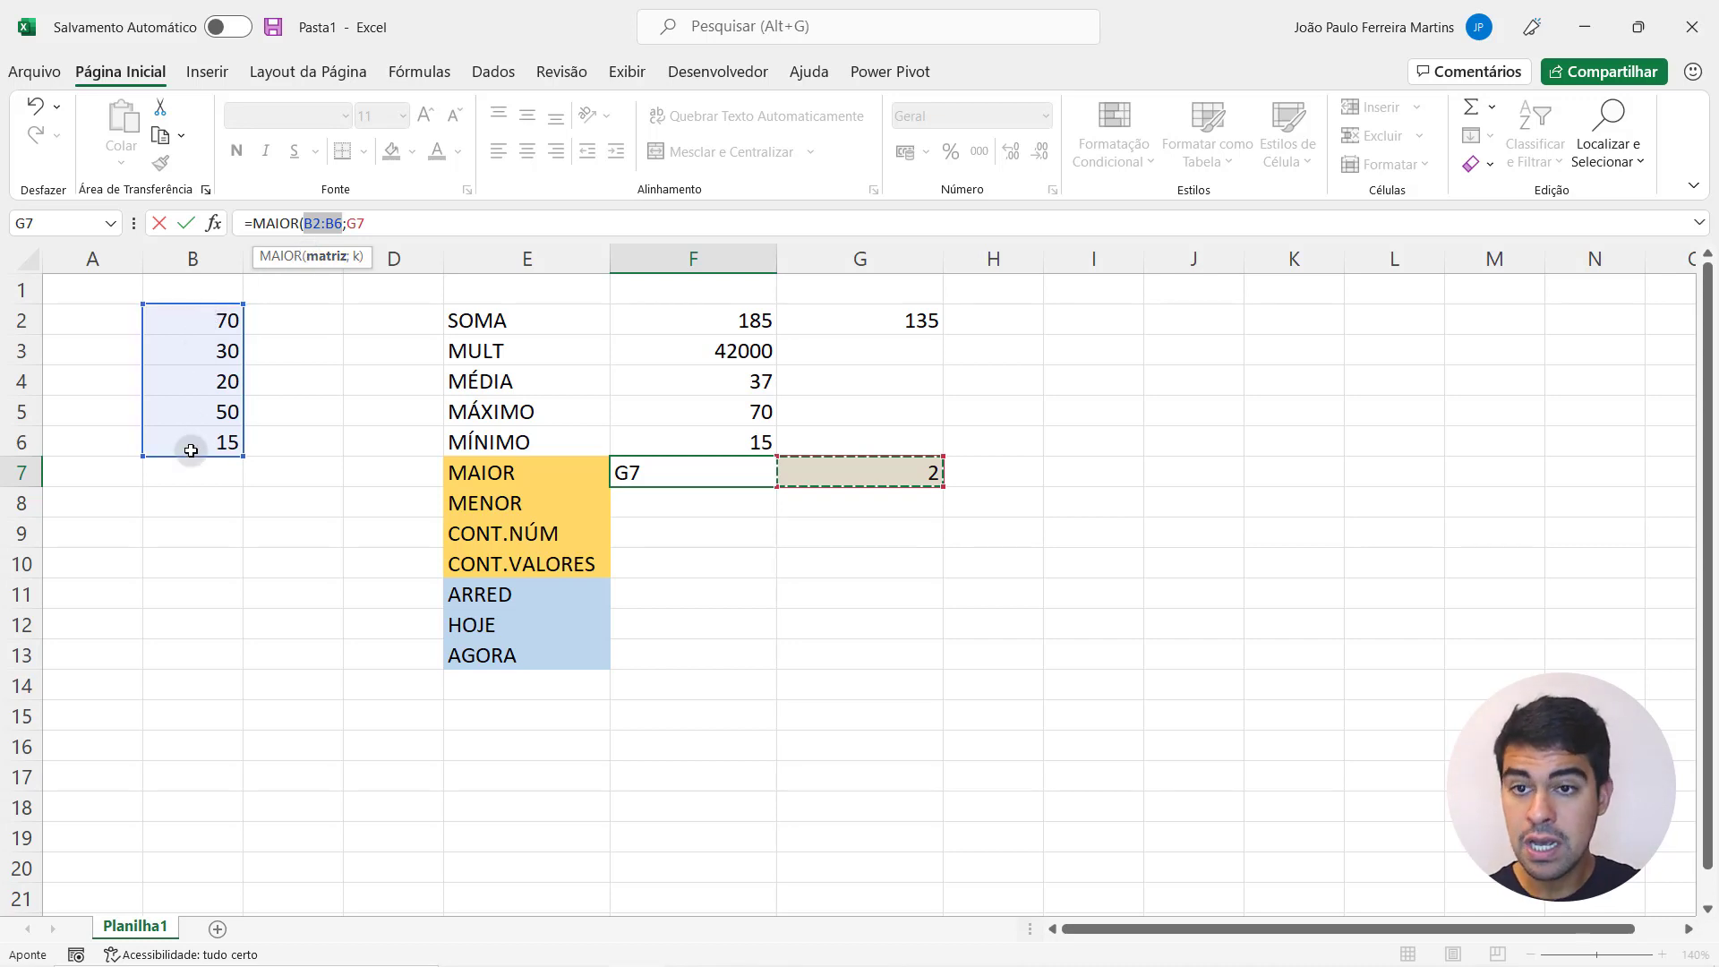
{"action": "left_click", "coordinate": [355, 257]}
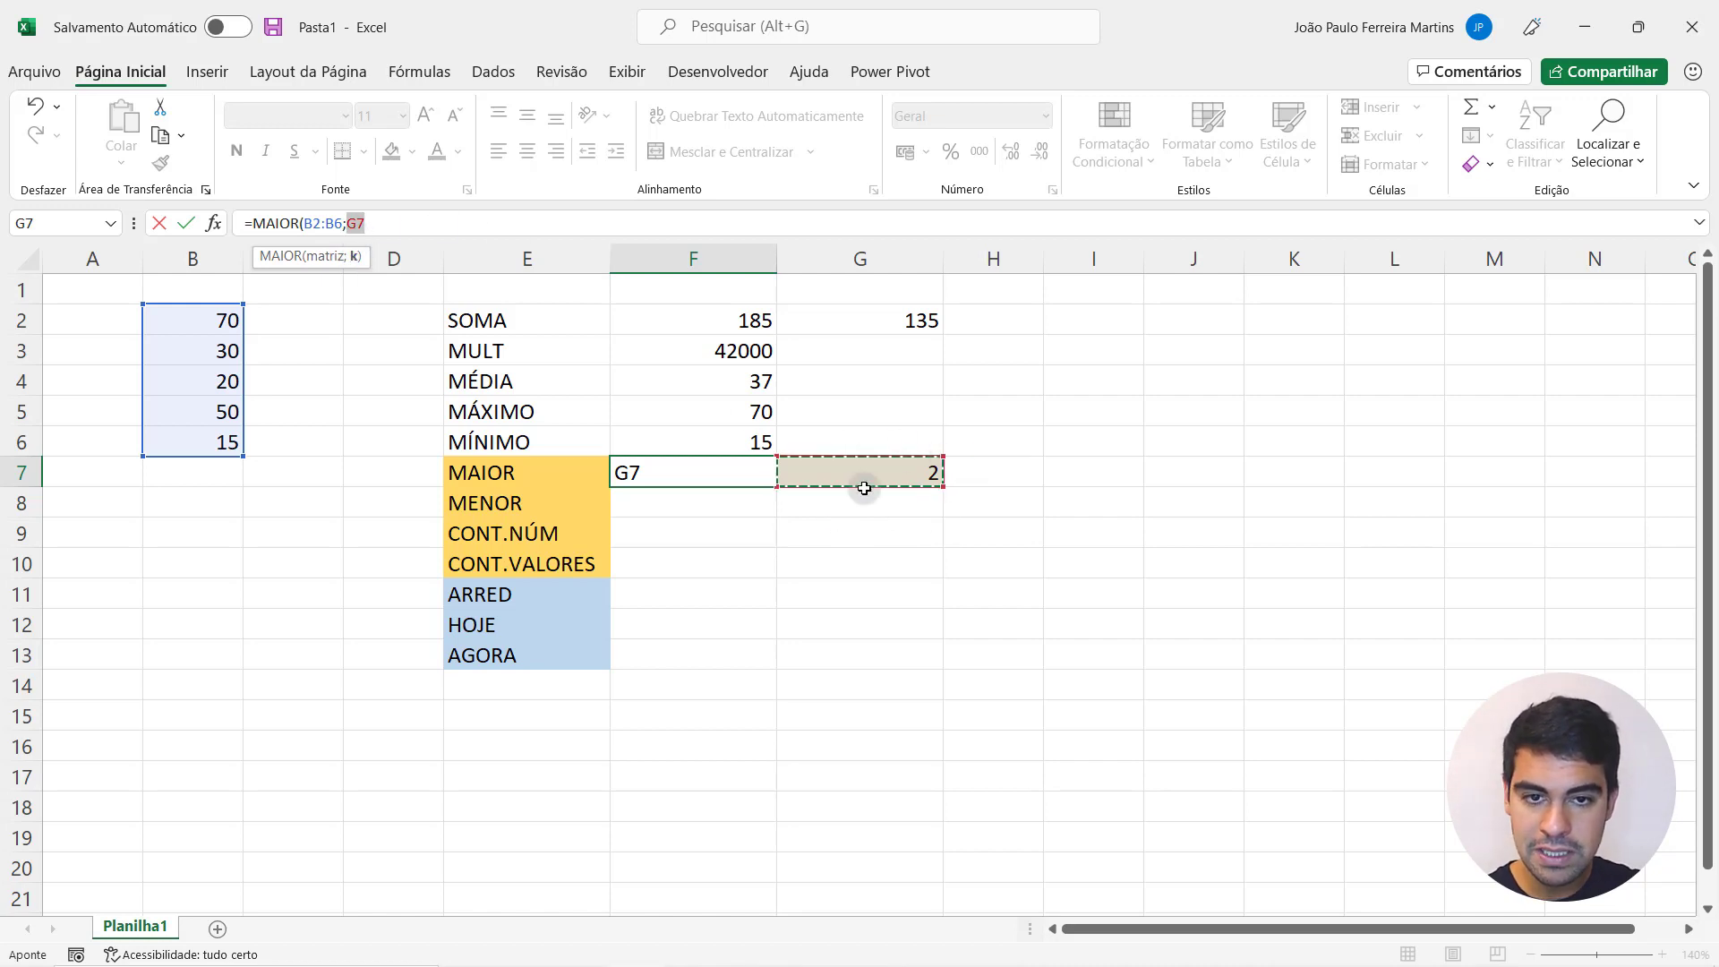
{"action": "key", "text": "Return"}
{"action": "left_click", "coordinate": [910, 477]}
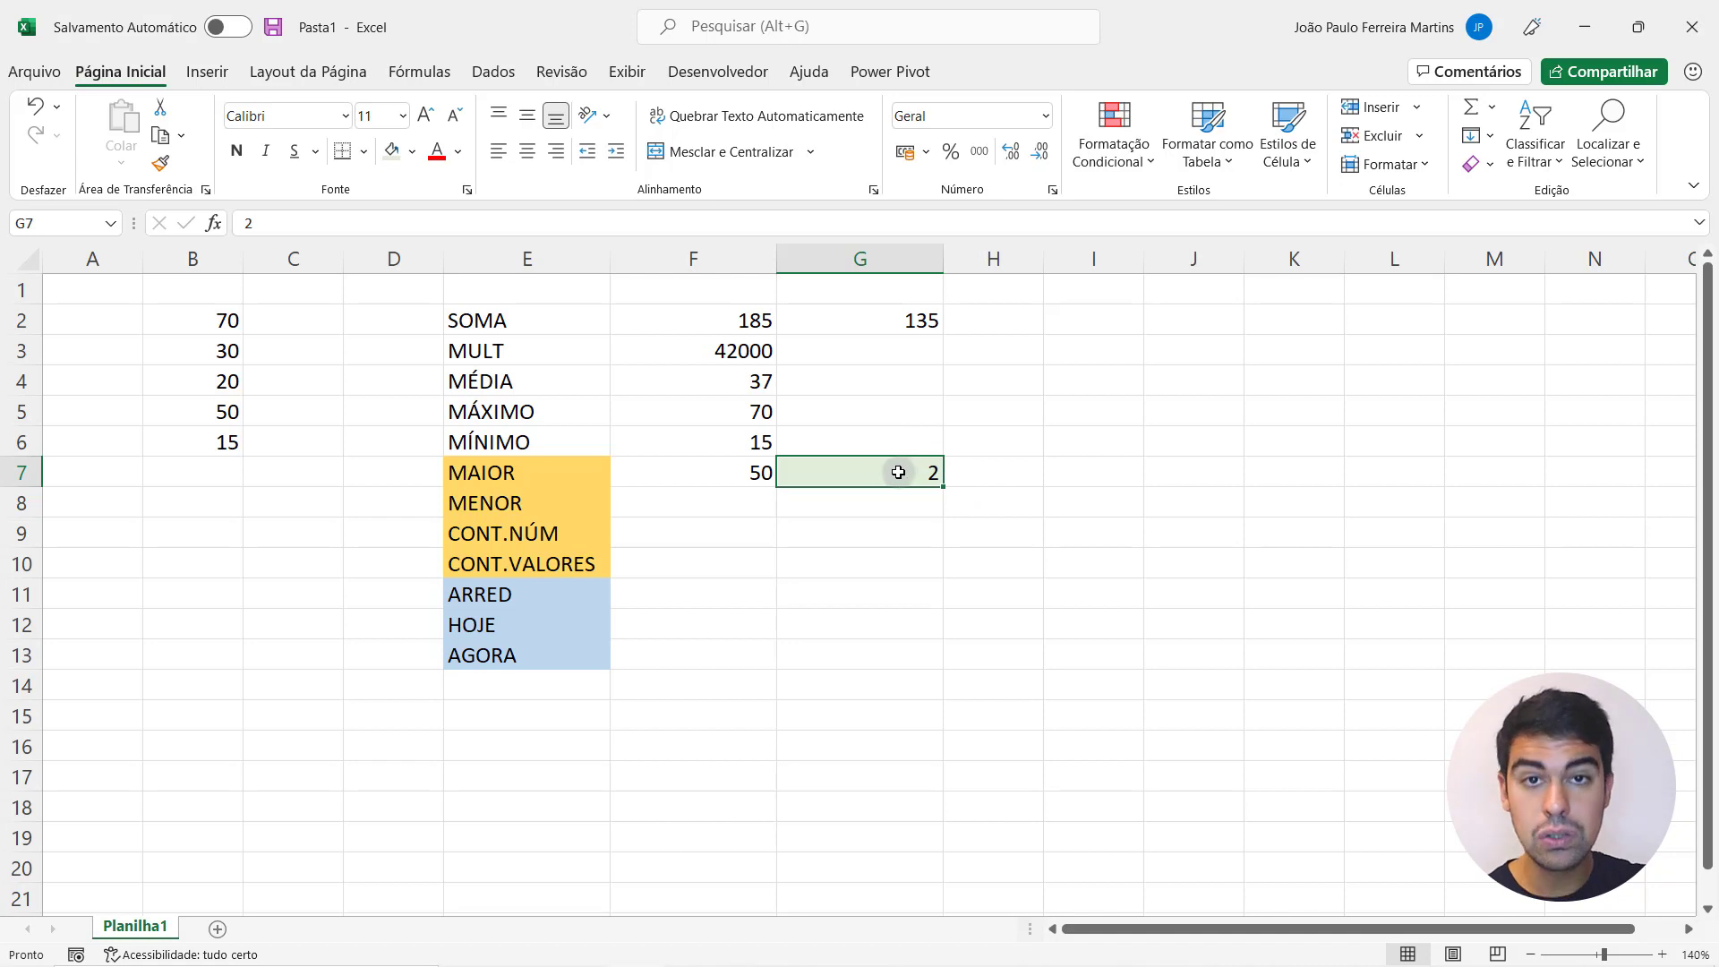
- Set the rank in G7 to 4 and check the MAIOR result in F7 against the numbers in B2:B6
{"action": "type", "text": "4"}
{"action": "key", "text": "Return"}
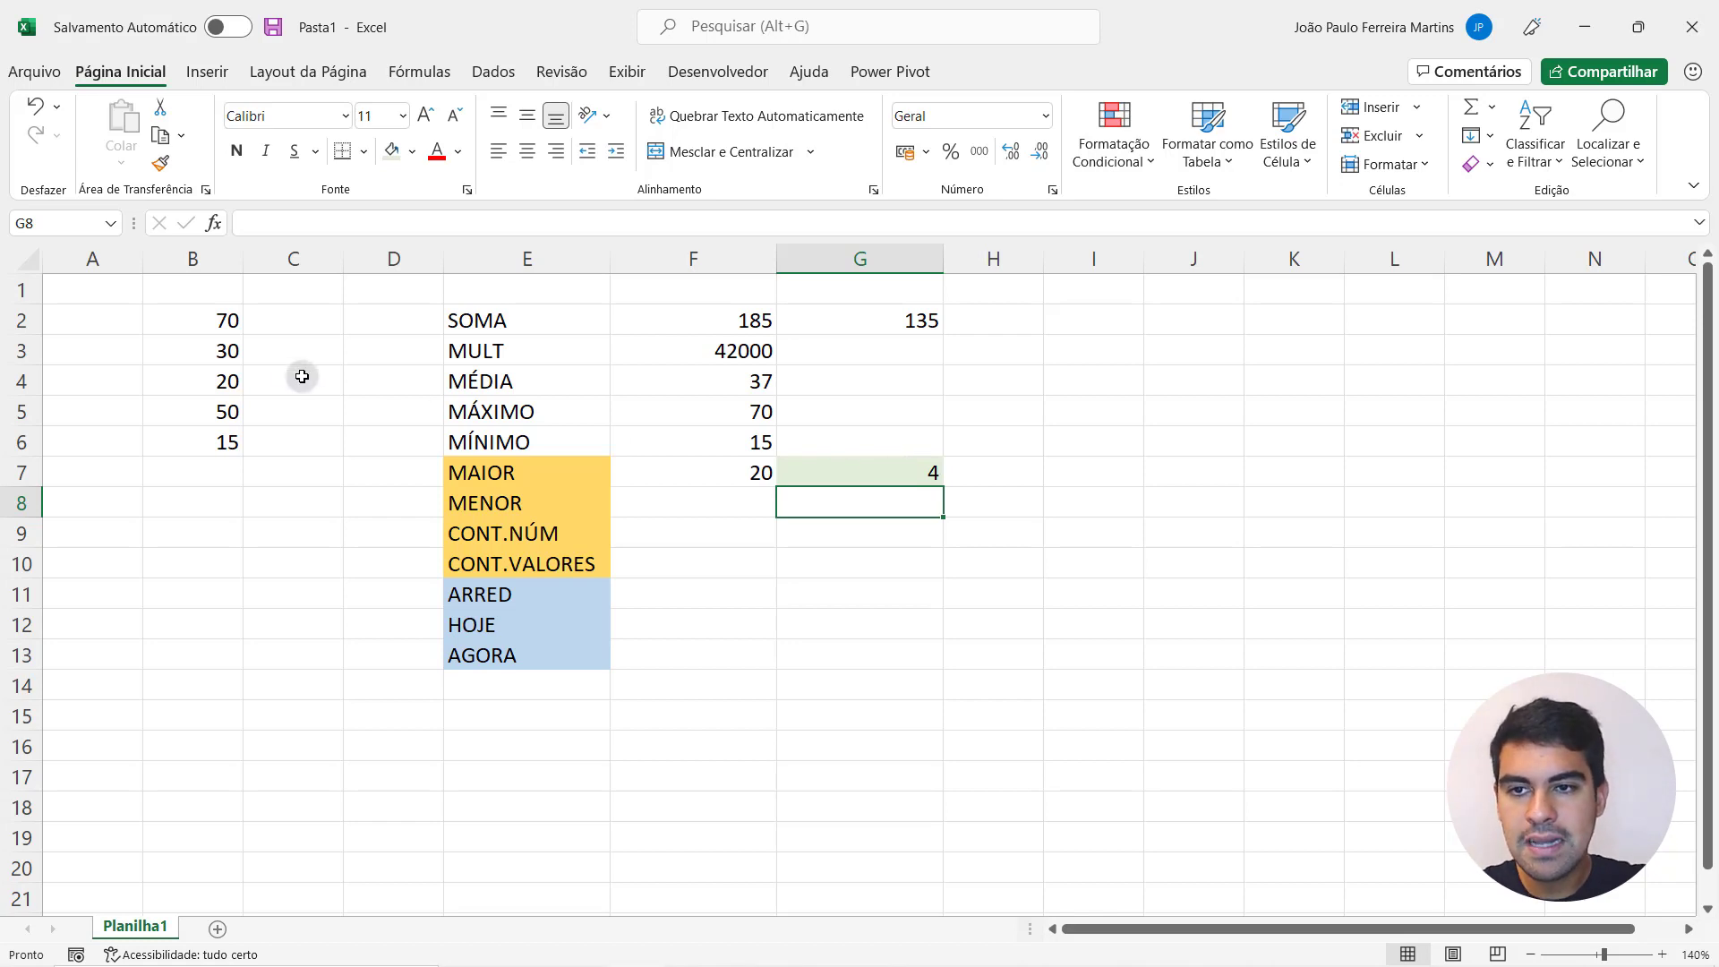
{"action": "left_click", "coordinate": [224, 322]}
{"action": "left_click", "coordinate": [219, 351]}
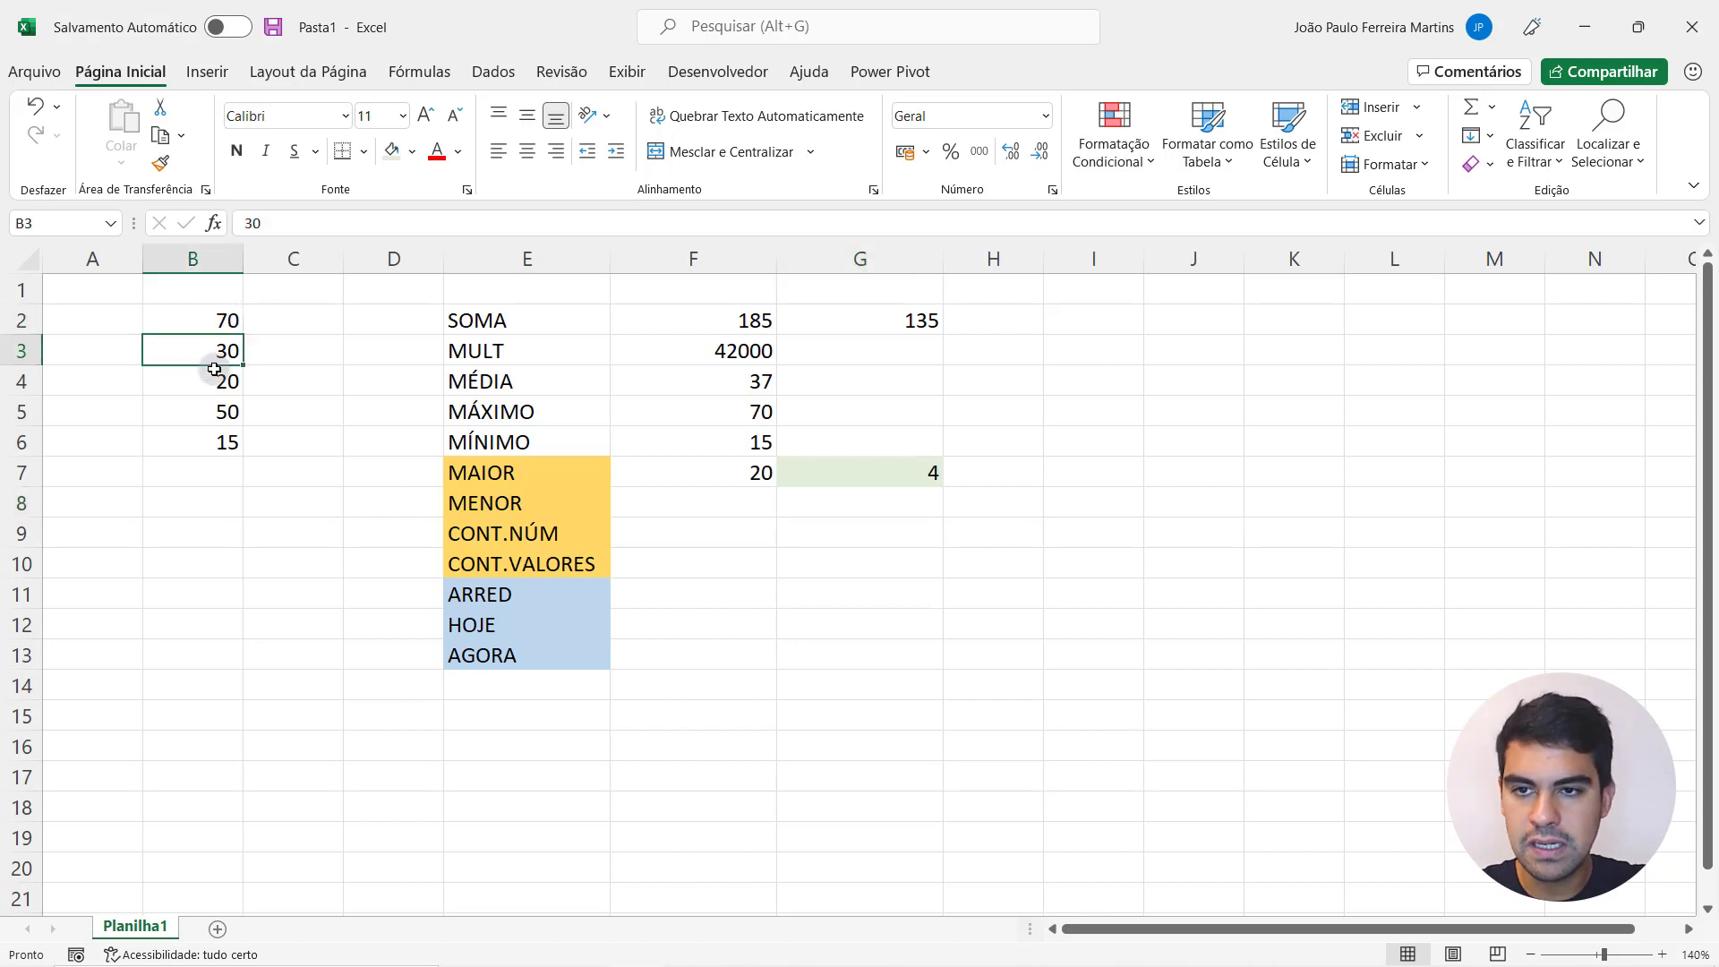
{"action": "left_click", "coordinate": [217, 381]}
{"action": "left_click", "coordinate": [213, 412]}
{"action": "left_click", "coordinate": [208, 446]}
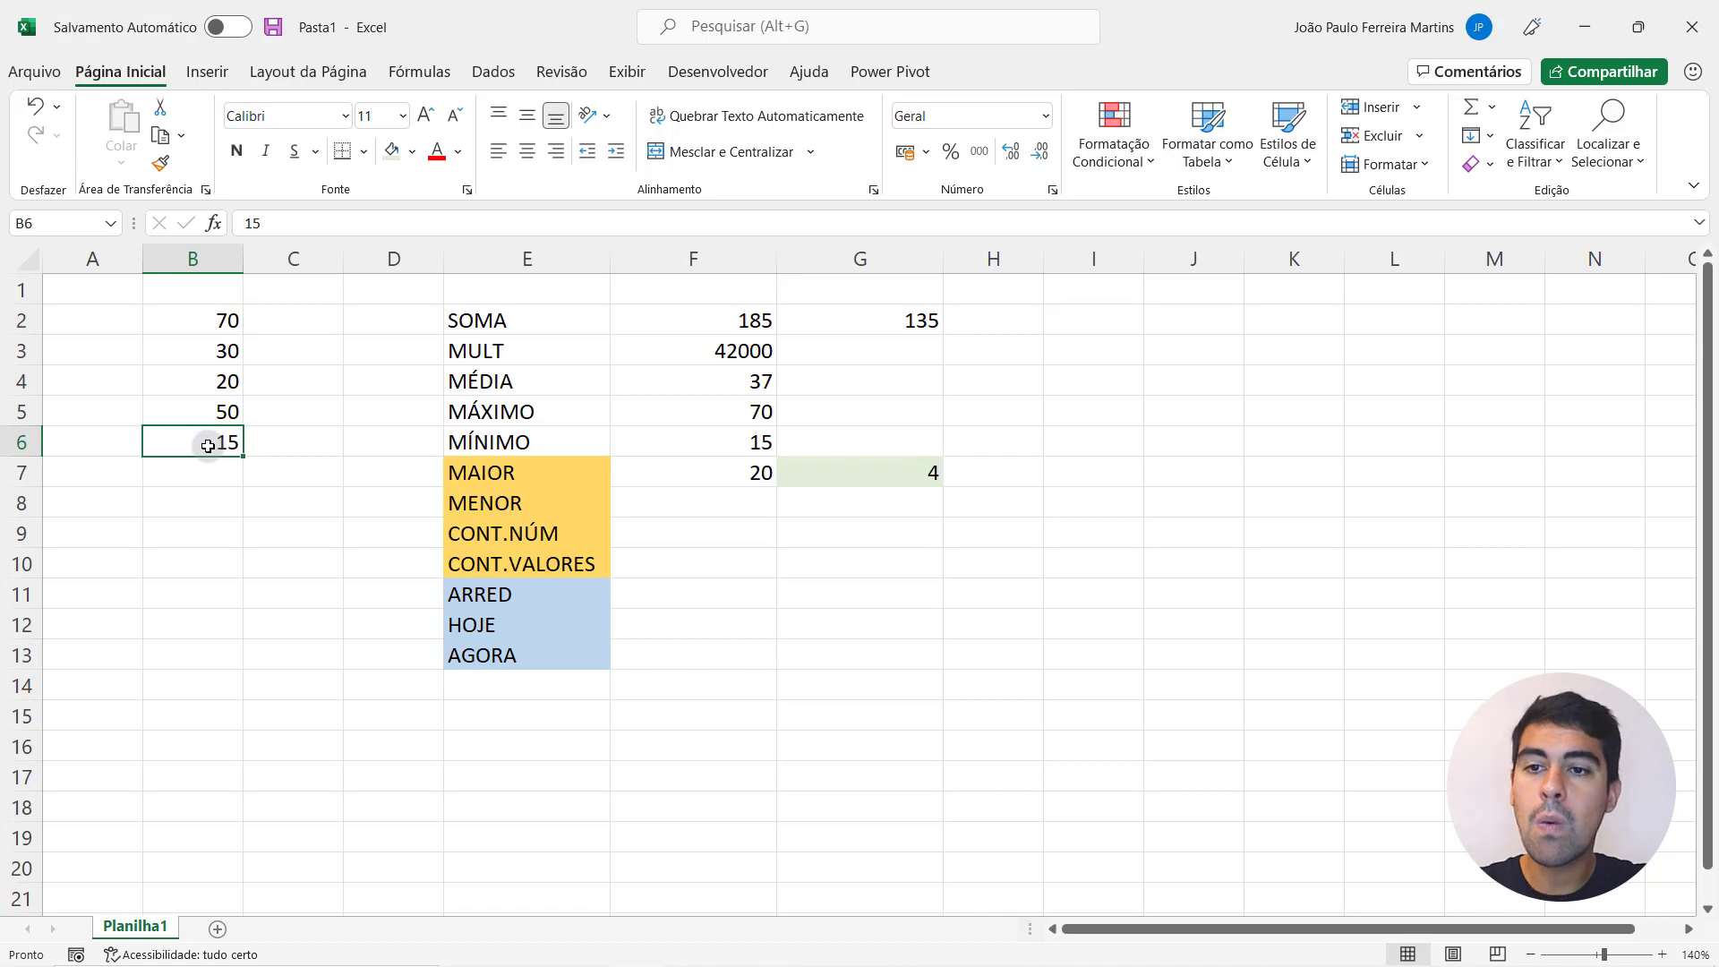
{"action": "left_click", "coordinate": [752, 469]}
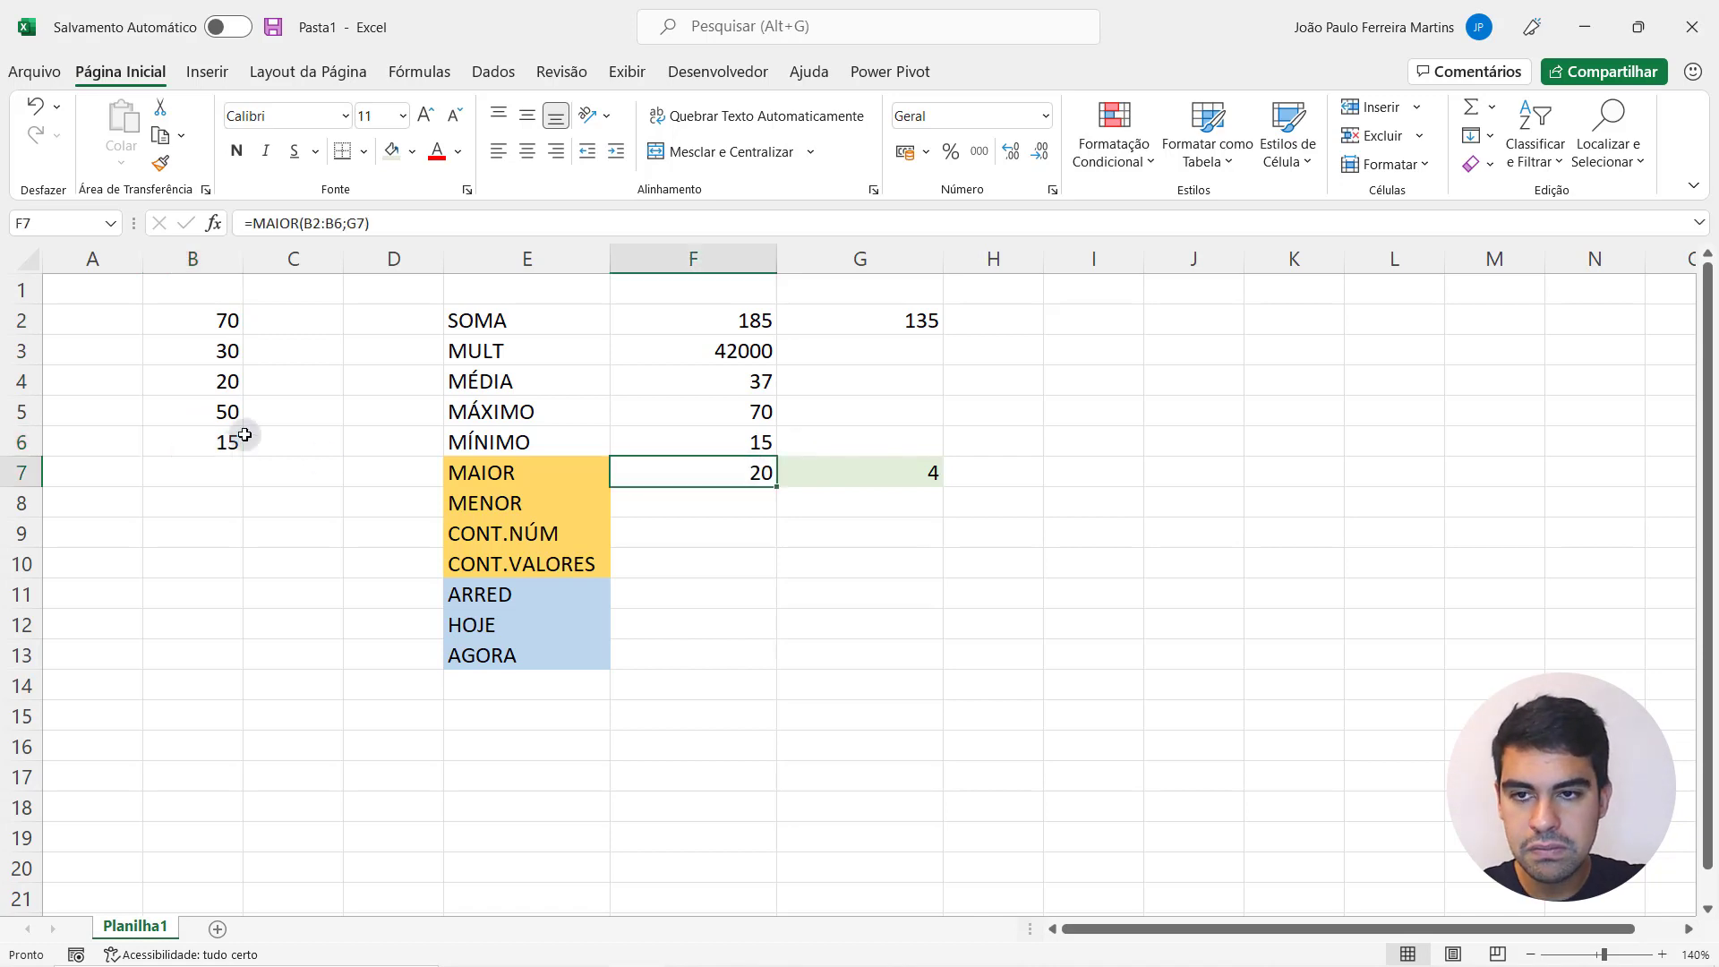
{"action": "left_click", "coordinate": [223, 323]}
{"action": "left_click", "coordinate": [224, 410]}
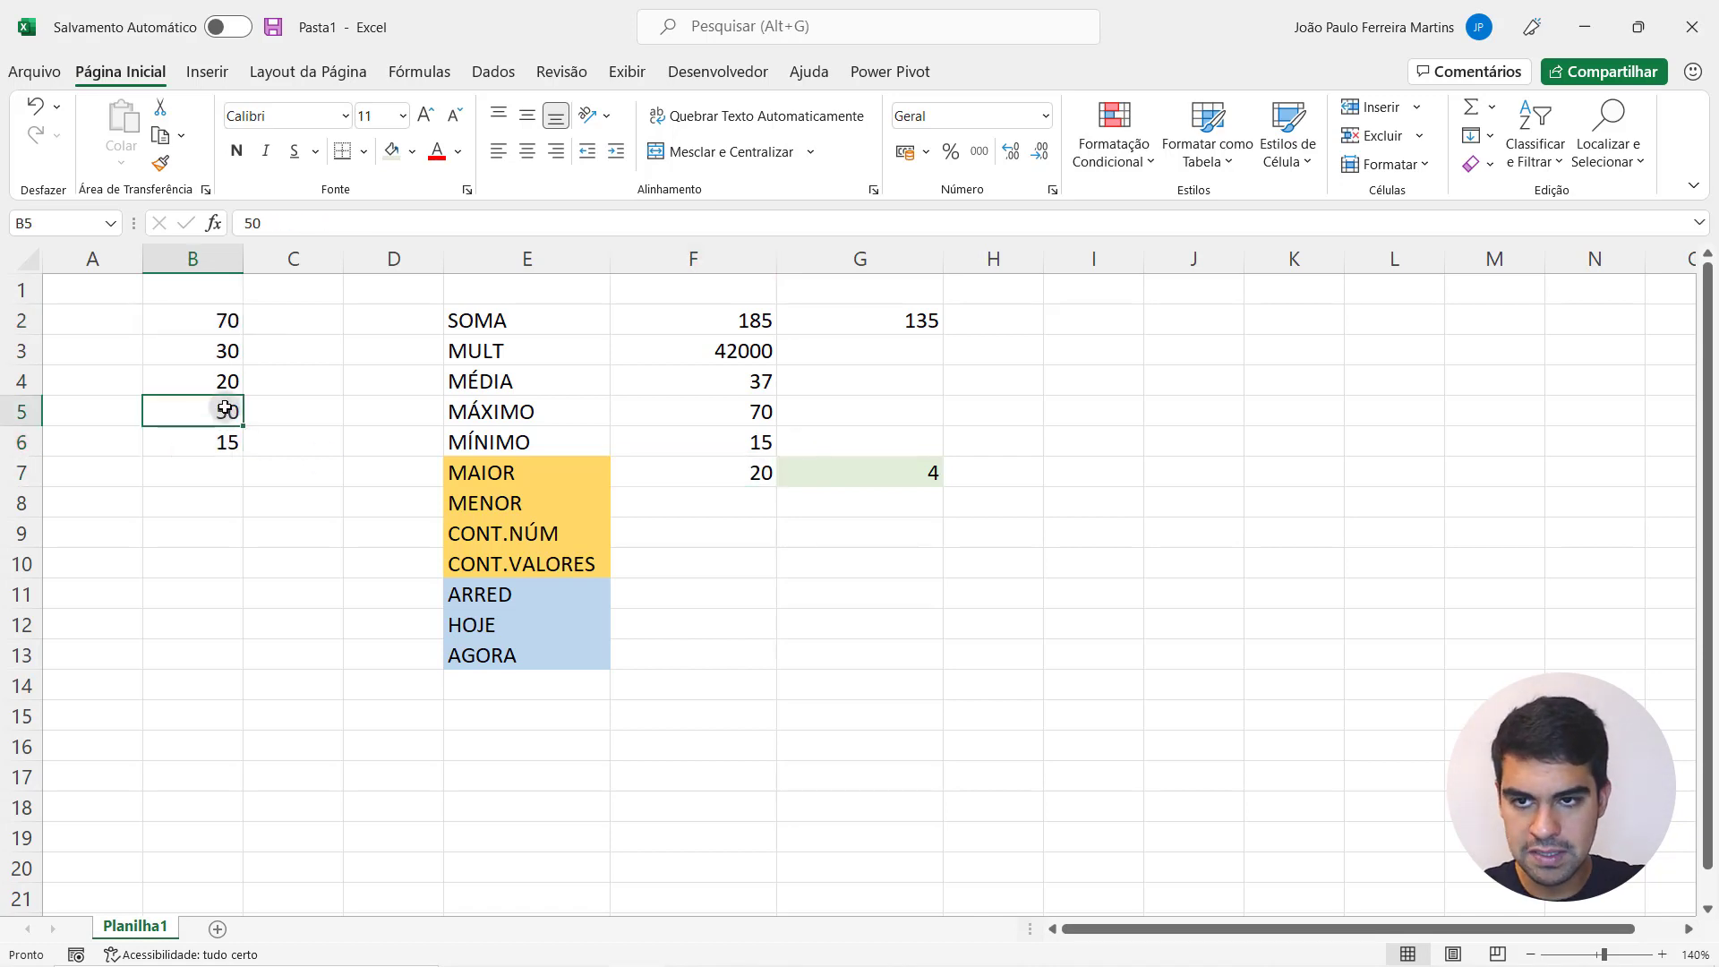
{"action": "left_click", "coordinate": [227, 349]}
{"action": "left_click", "coordinate": [228, 379]}
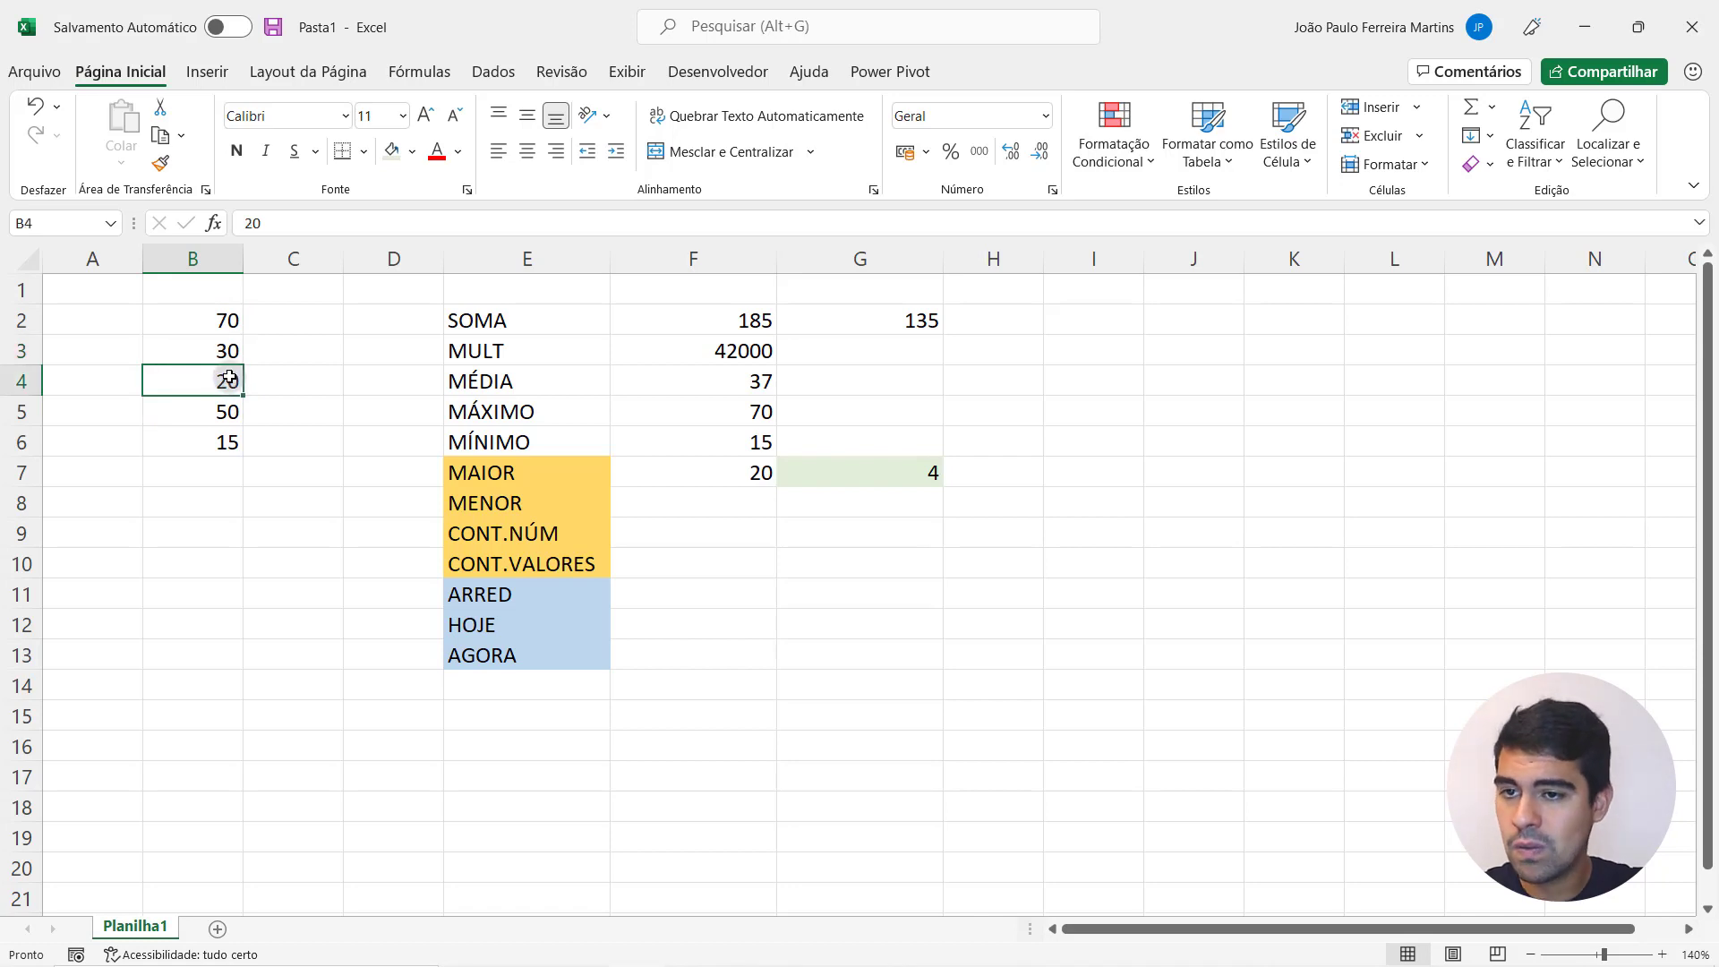
- Set the rank in G7 to 5 and compare the MAIOR result with cell B6
{"action": "left_click", "coordinate": [907, 473]}
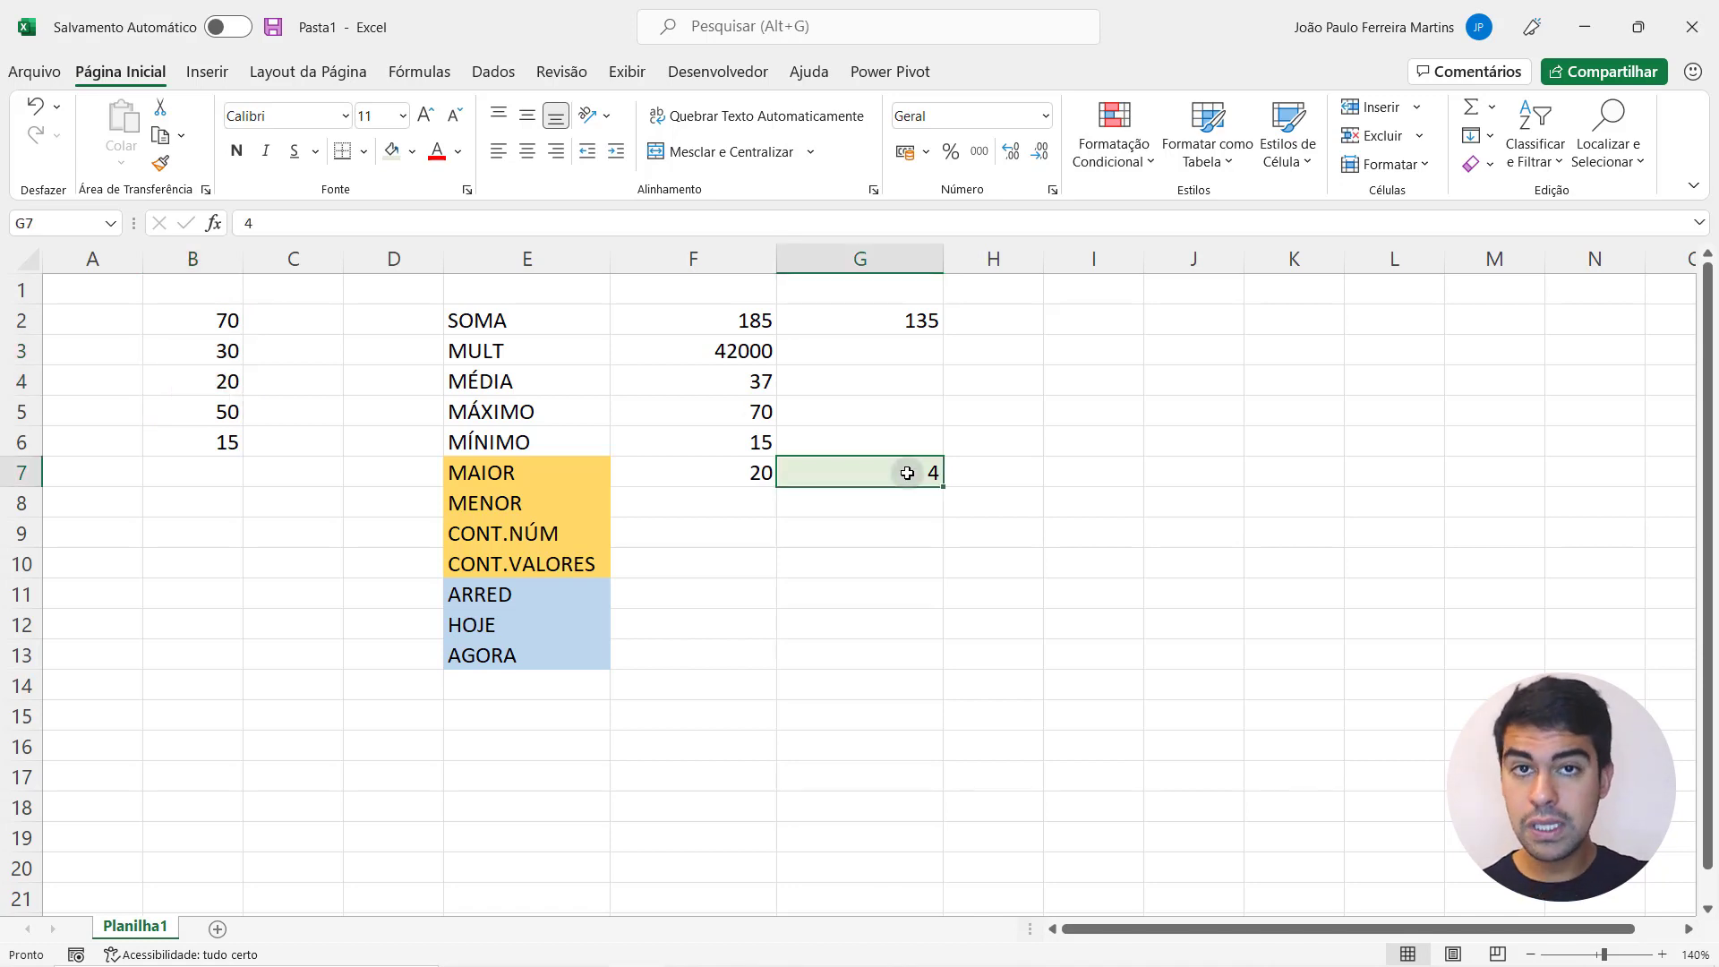
{"action": "type", "text": "5"}
{"action": "key", "text": "Return"}
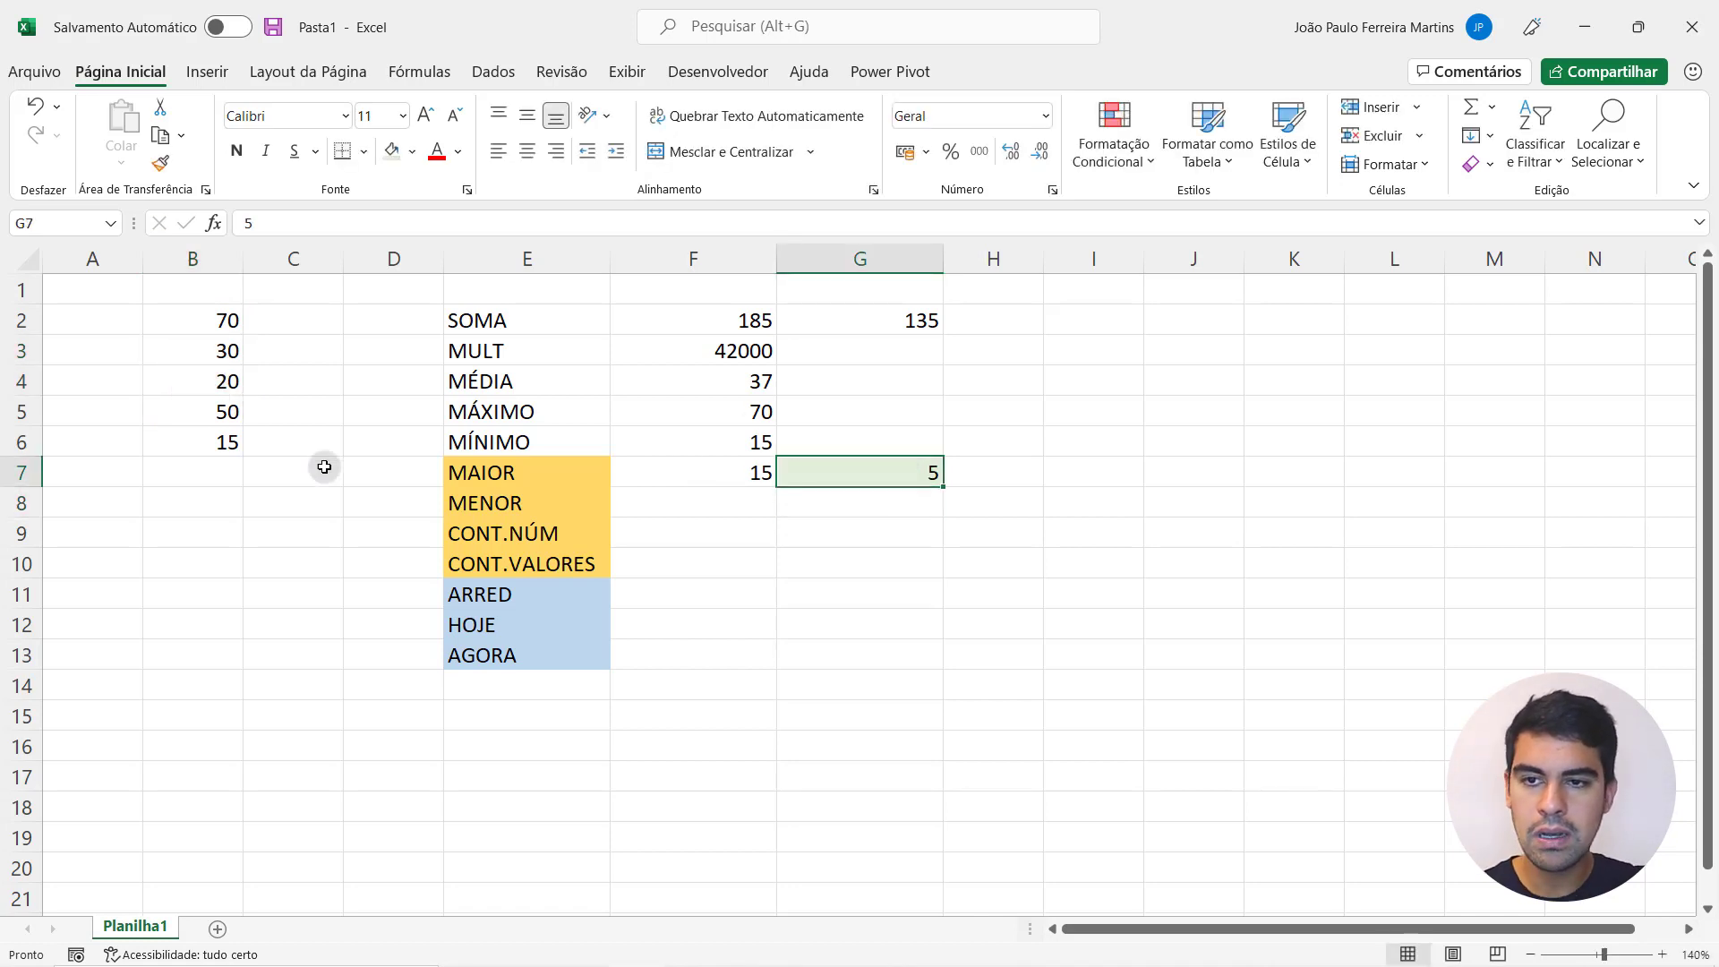
{"action": "left_click", "coordinate": [205, 453]}
- Try rank 6 in G7 and check the MAIOR formula in F7 against the range B2:B6
{"action": "left_click", "coordinate": [878, 480]}
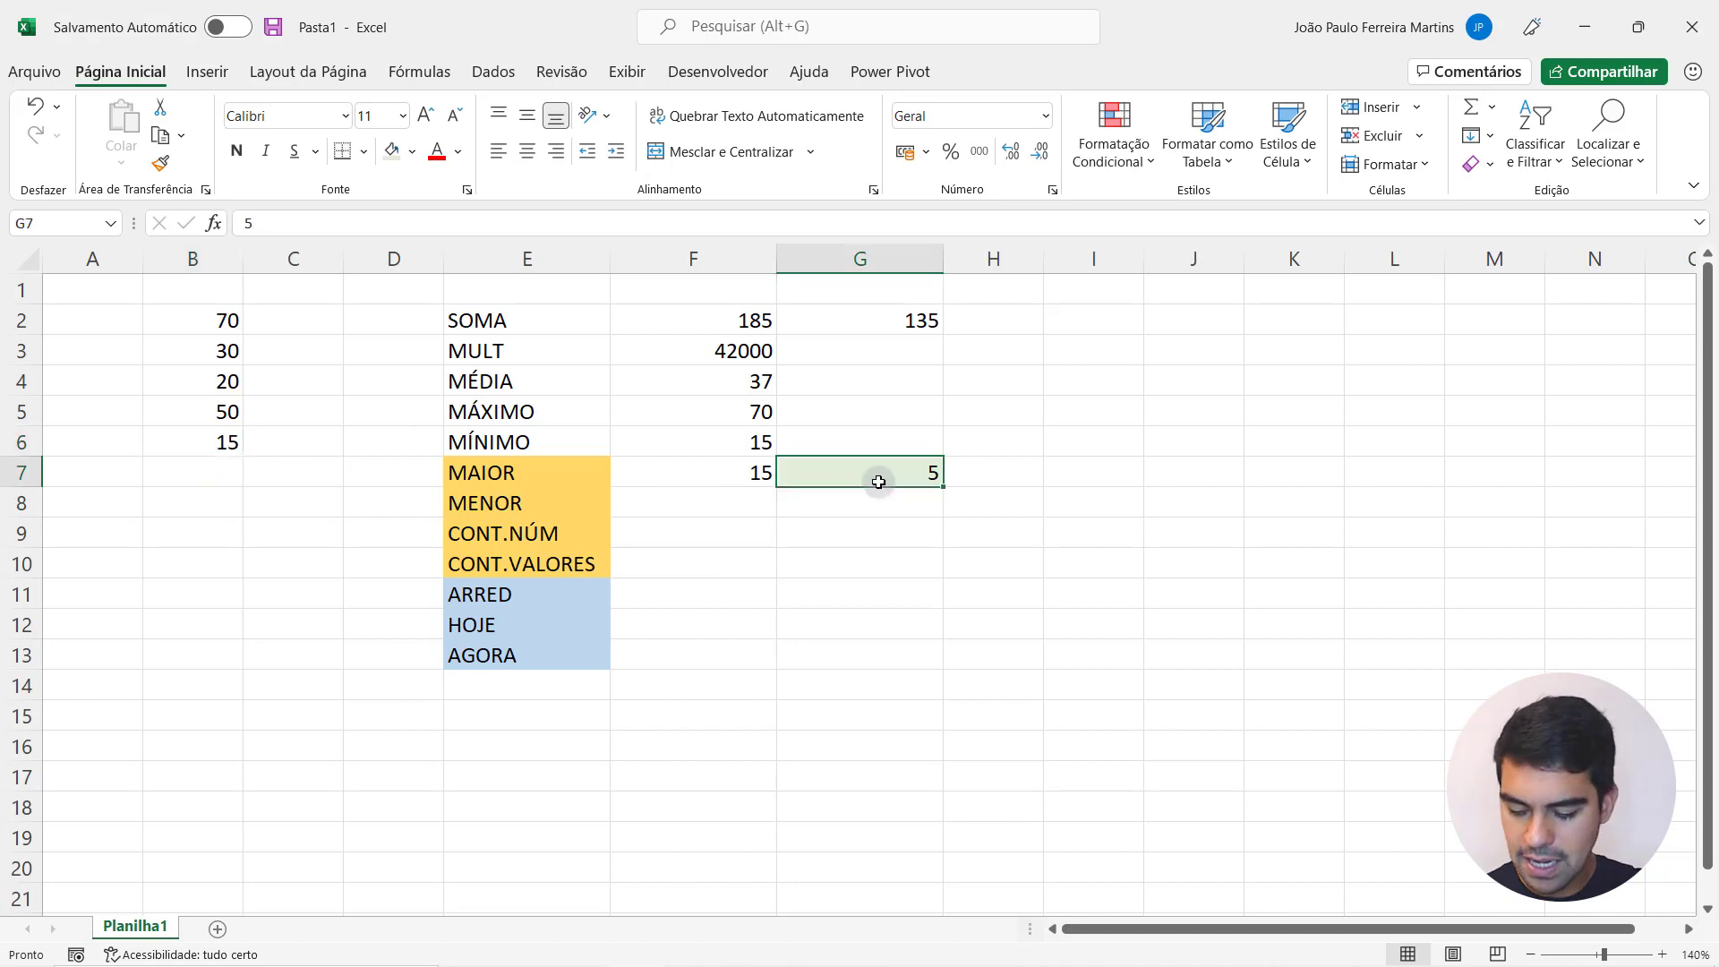
{"action": "type", "text": "6"}
{"action": "key", "text": "Return"}
{"action": "left_click", "coordinate": [706, 472]}
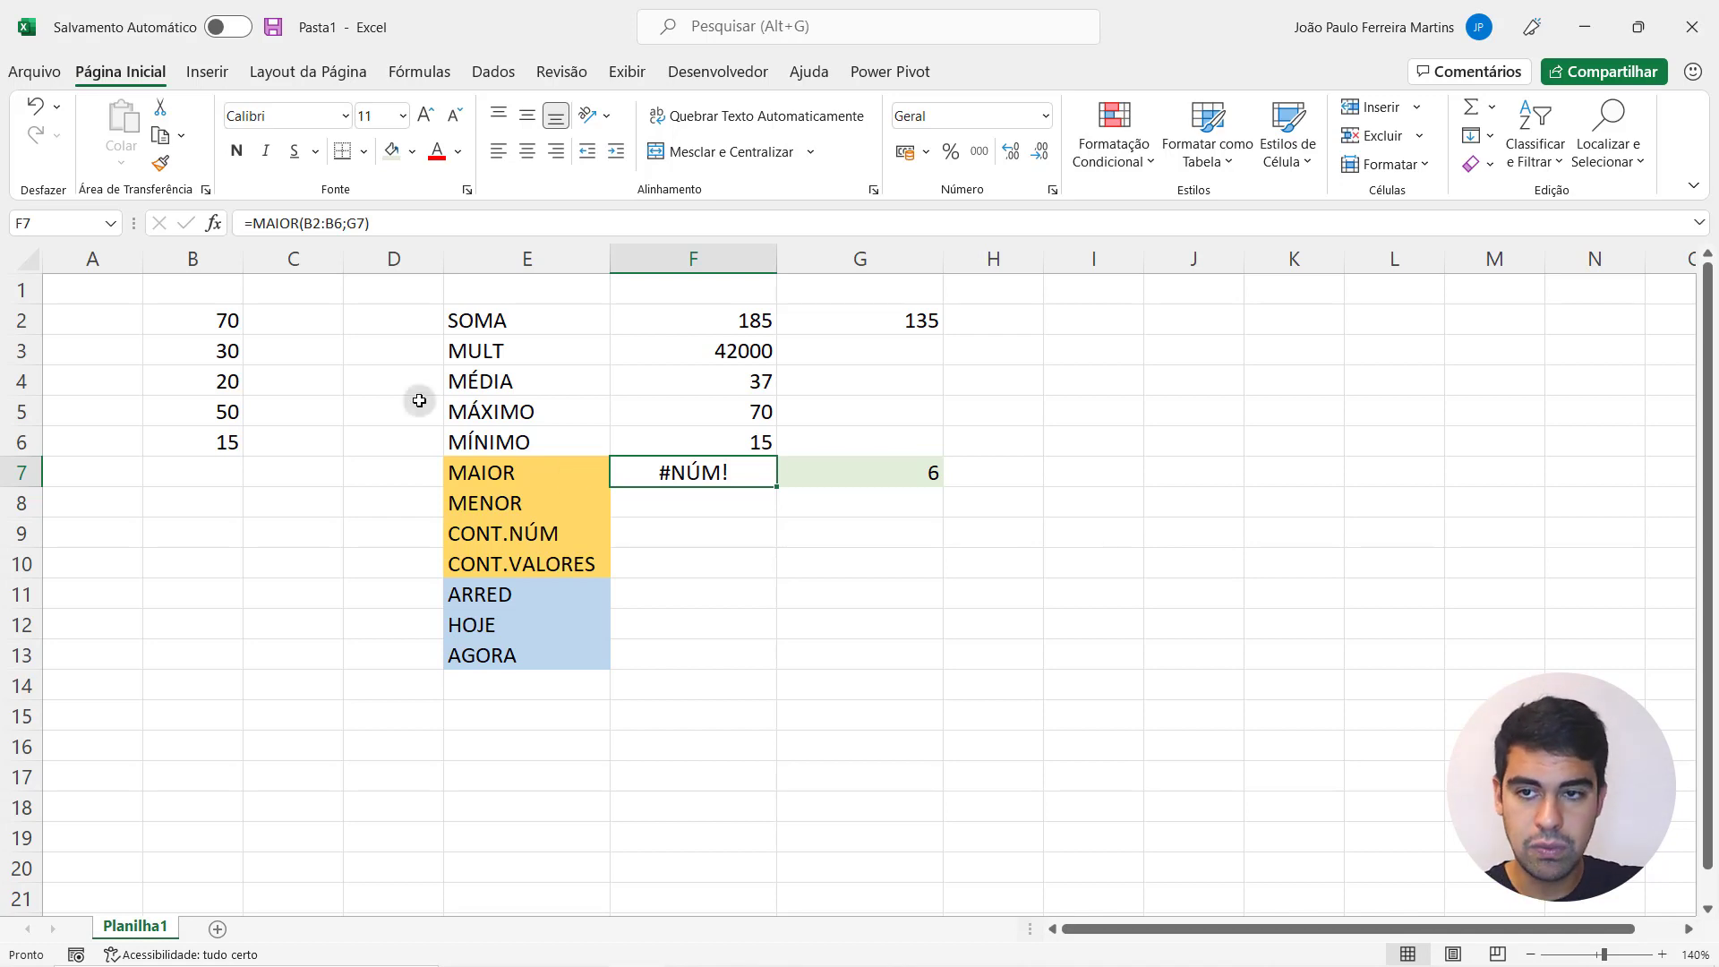
{"action": "left_click_drag", "start_coordinate": [203, 321], "coordinate": [213, 430]}
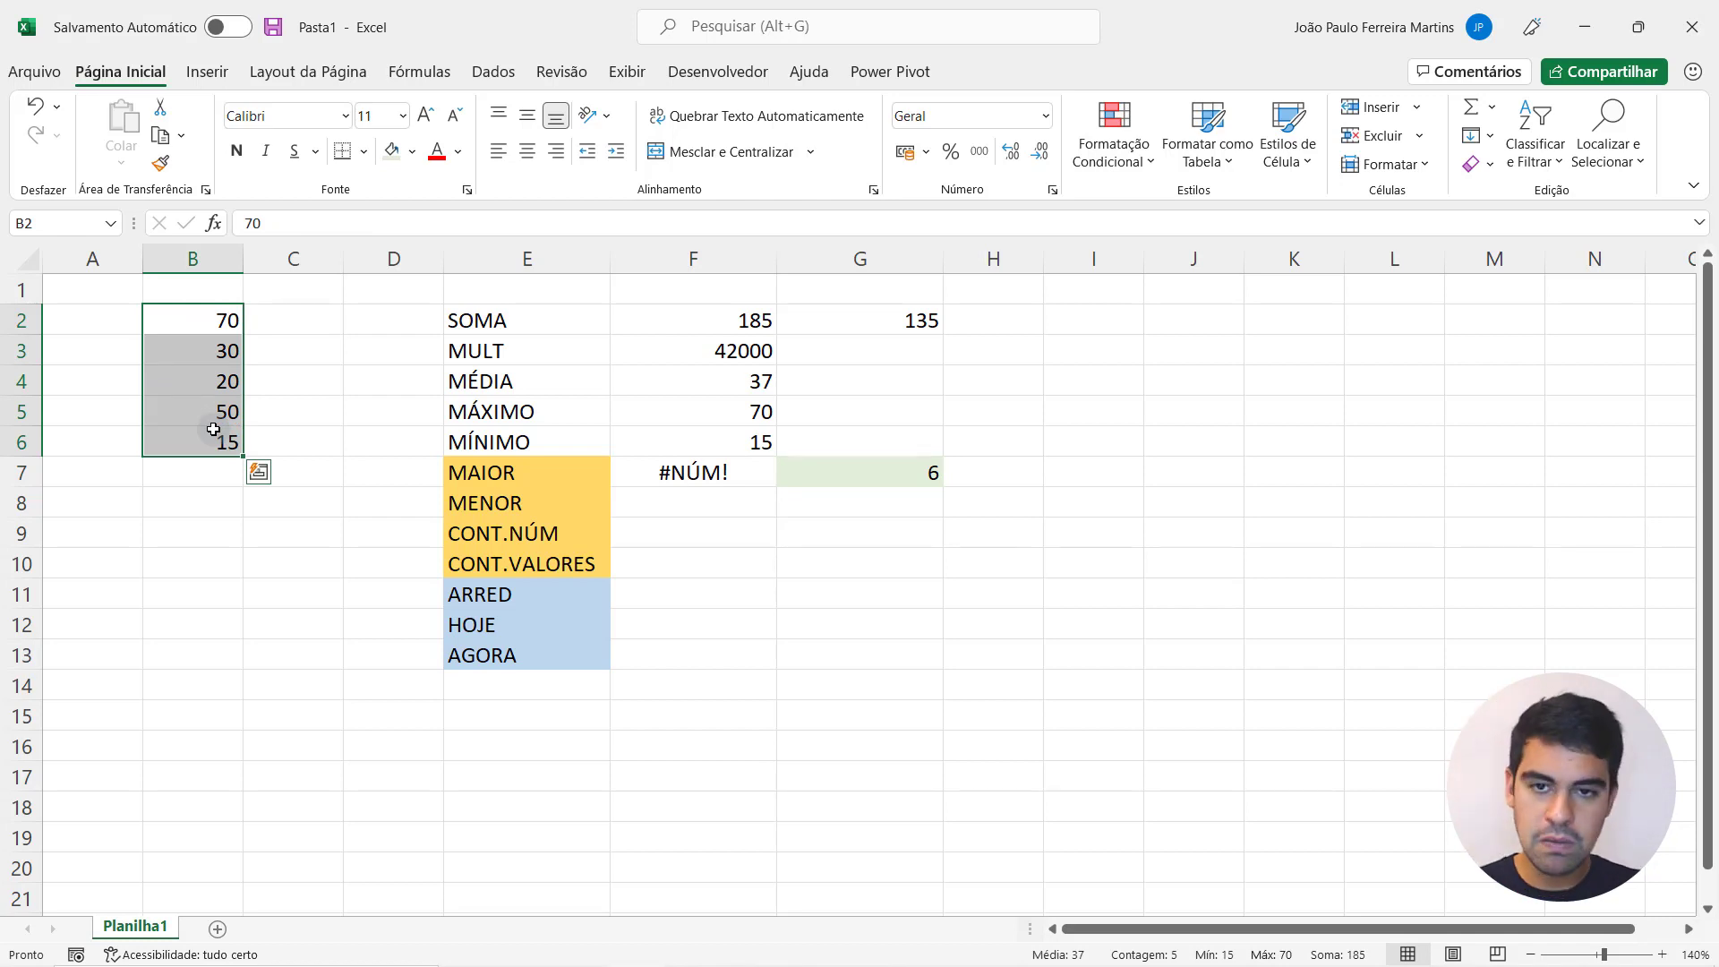
{"action": "left_click", "coordinate": [714, 469]}
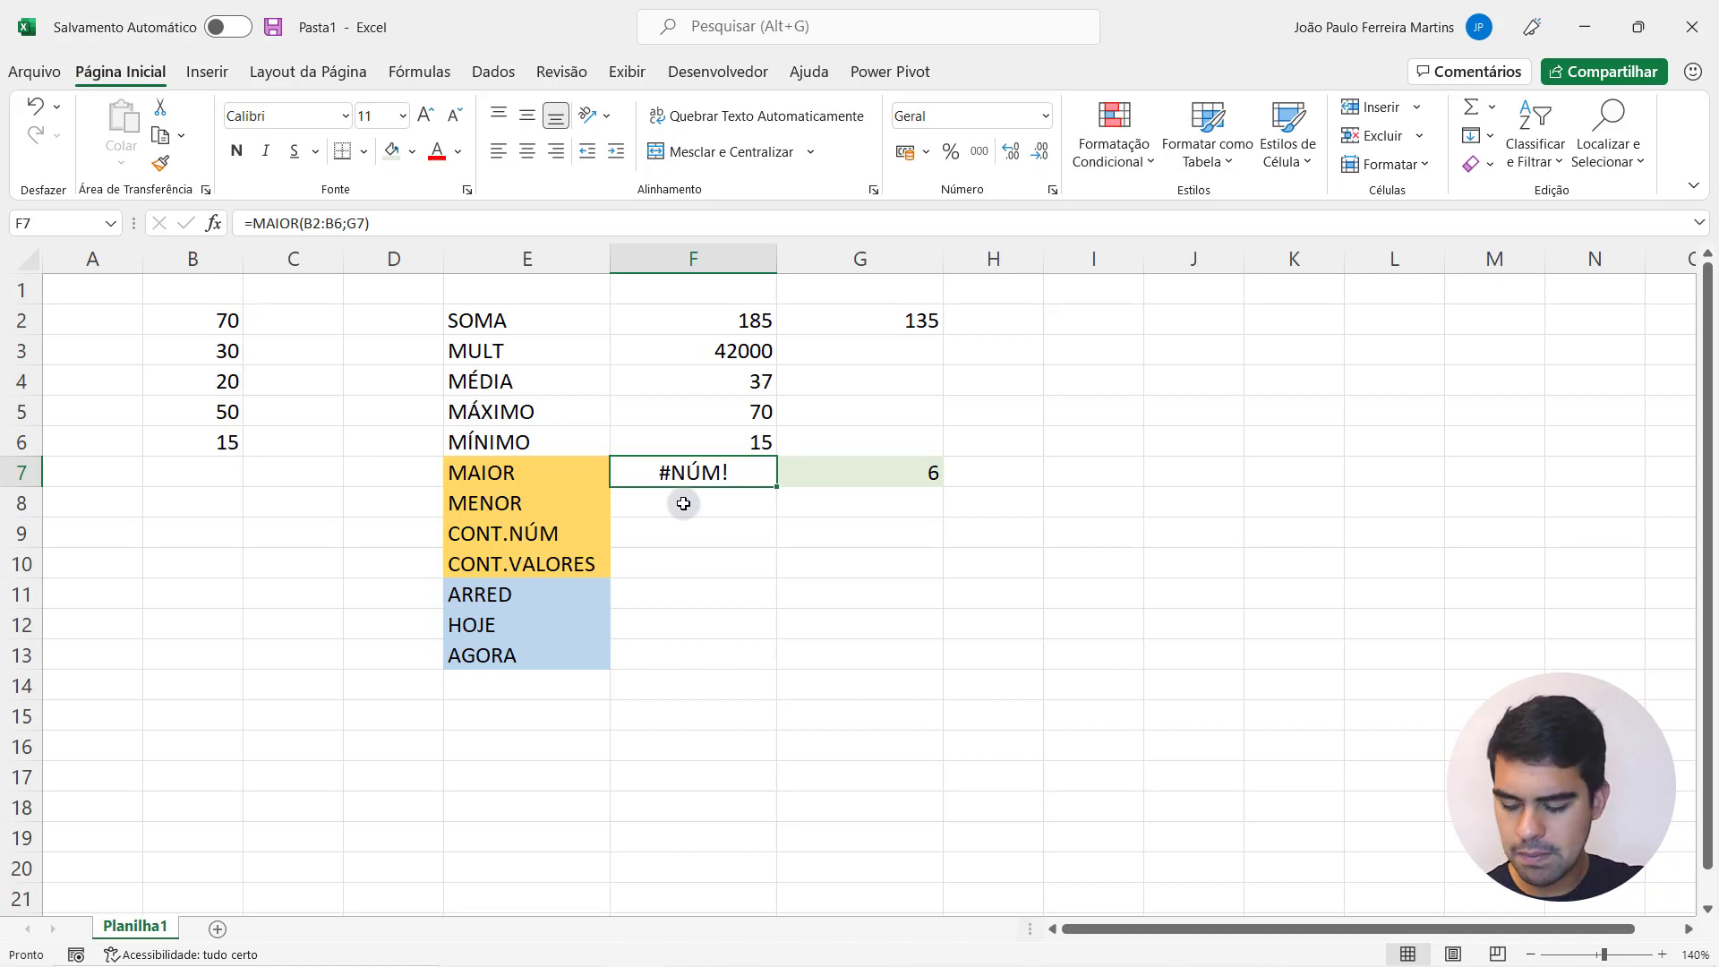
- Return the MAIOR rank in G7 to 5 and check cell F7
{"action": "left_click", "coordinate": [845, 472]}
{"action": "type", "text": "5"}
{"action": "left_click", "coordinate": [991, 559]}
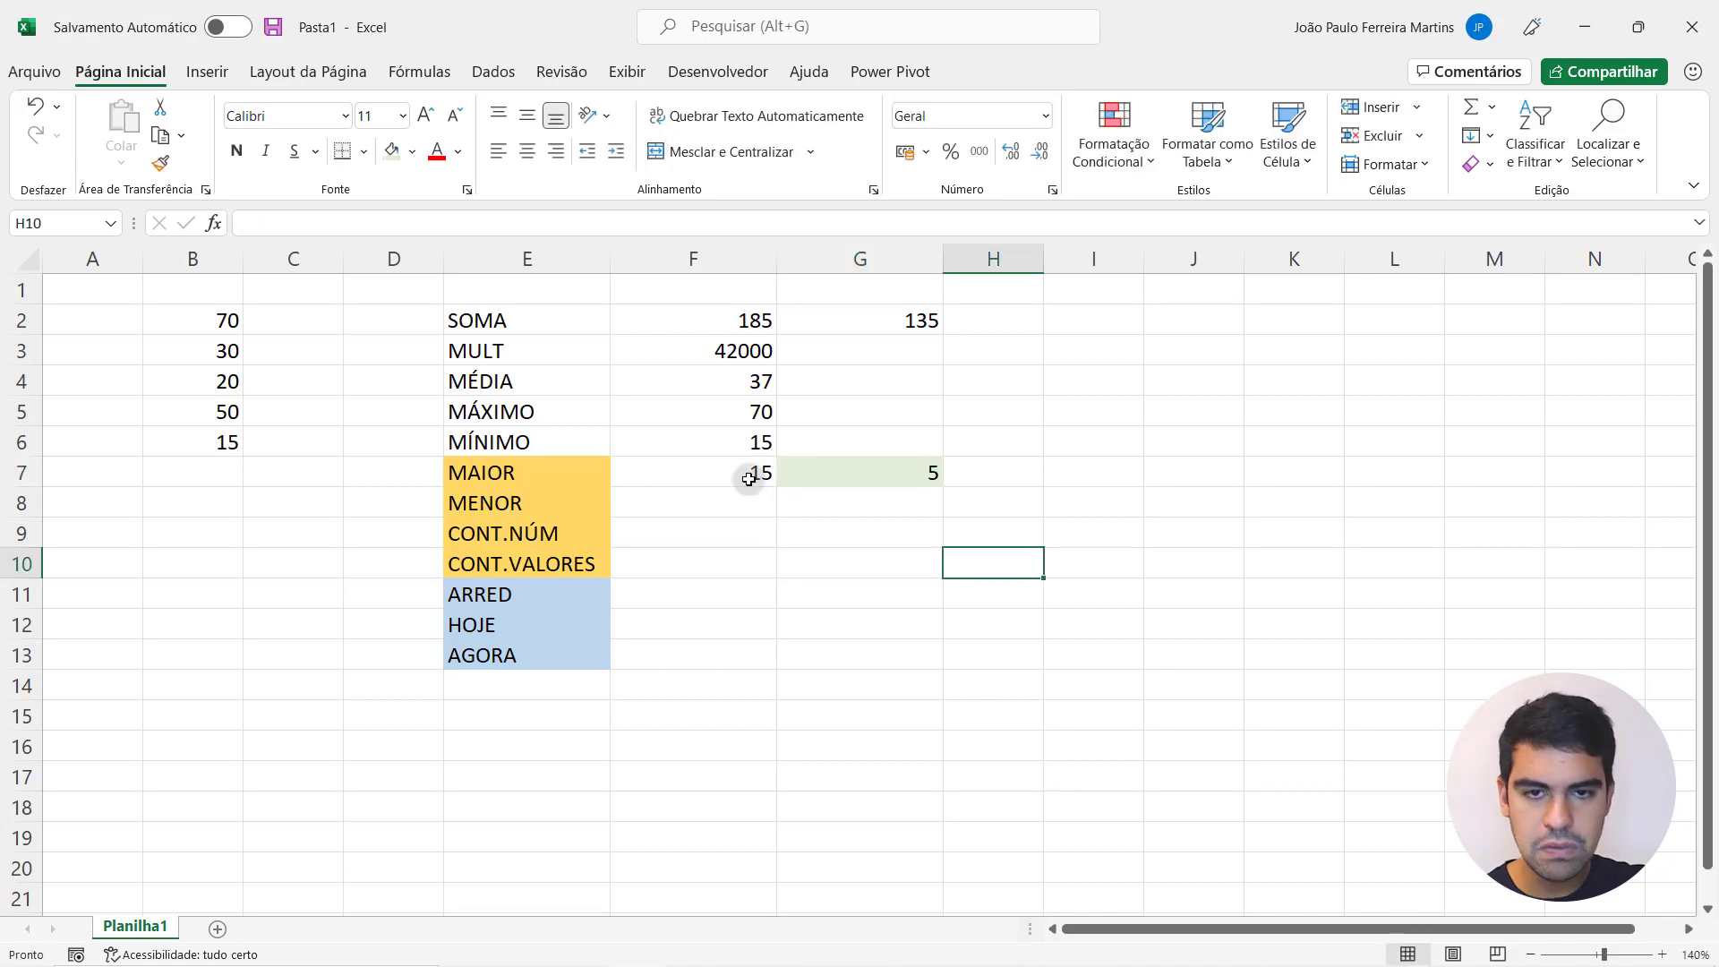
{"action": "left_click", "coordinate": [749, 475]}
- Enter the formula =MENOR(B2:B6;1) in cell F8, beside the MENOR label
{"action": "left_click", "coordinate": [729, 494]}
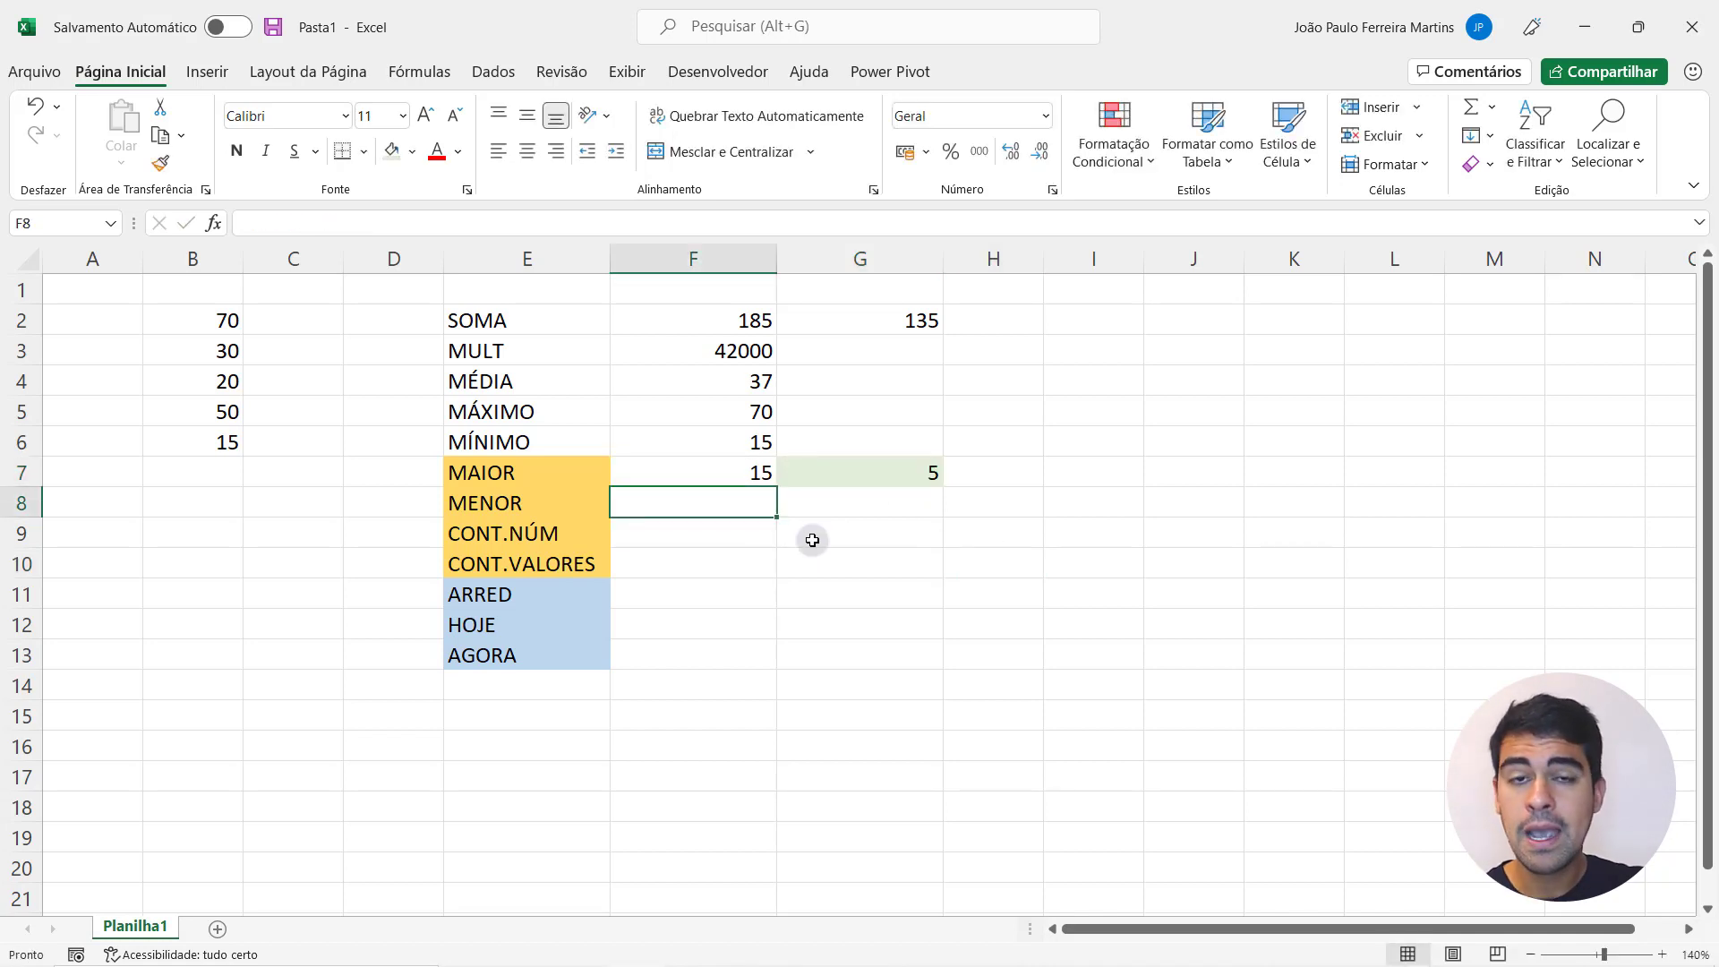
{"action": "left_click", "coordinate": [591, 502]}
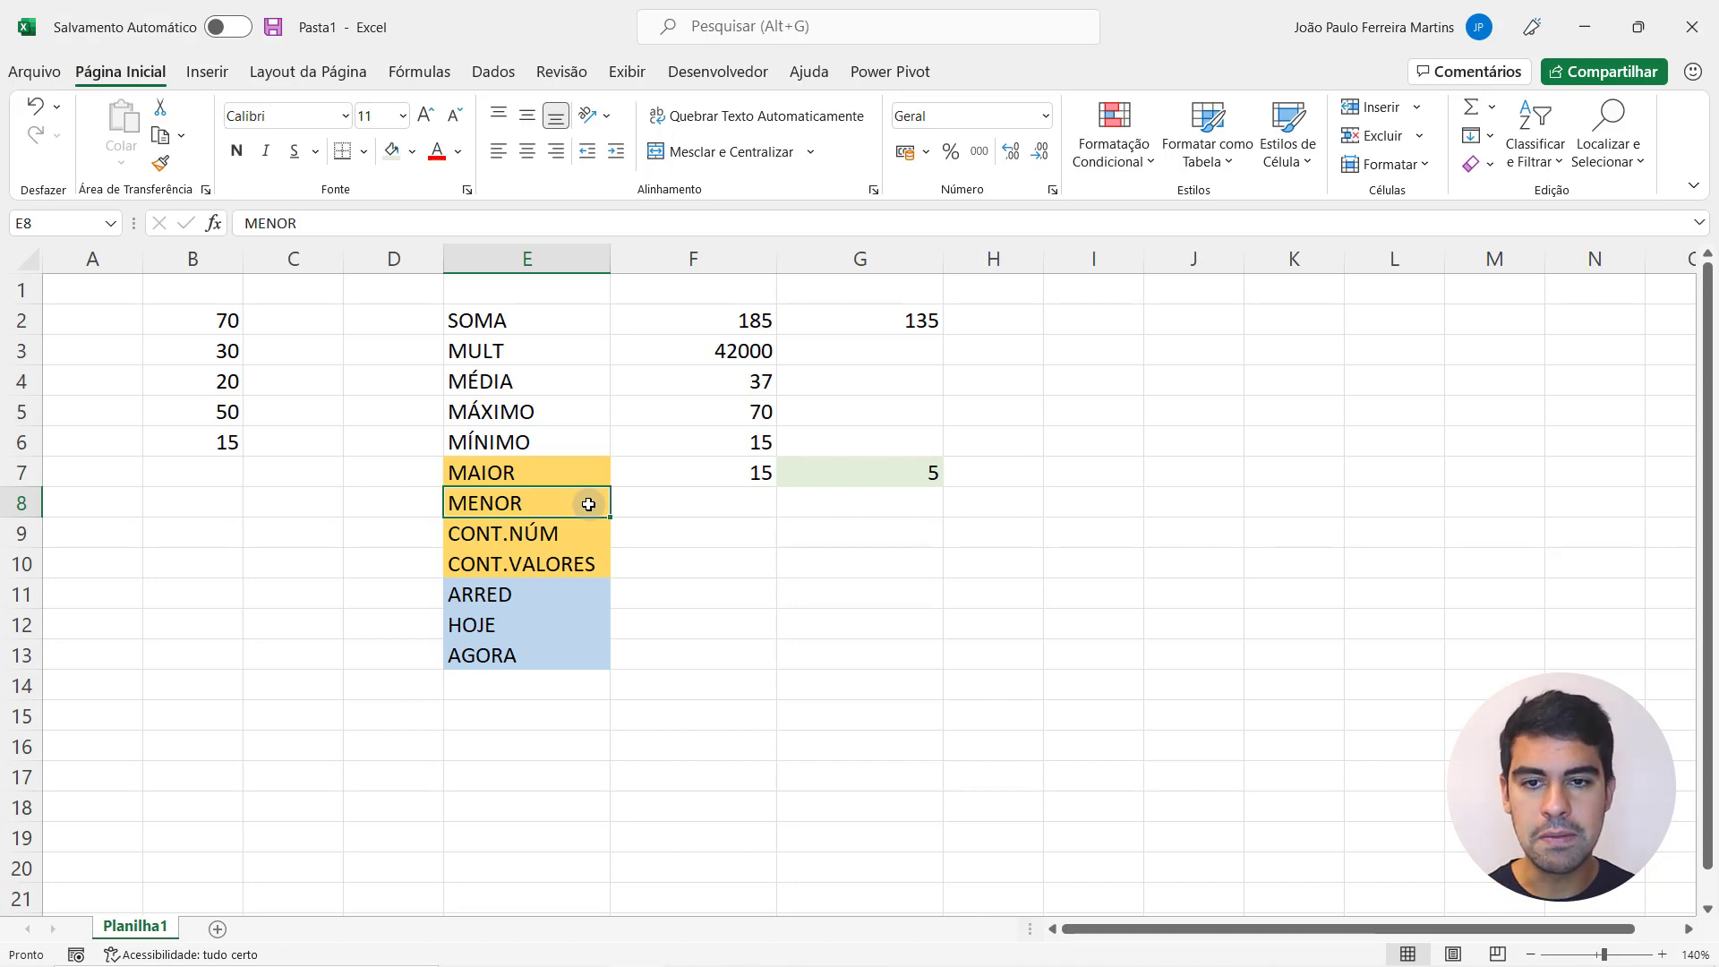
{"action": "left_click", "coordinate": [712, 503]}
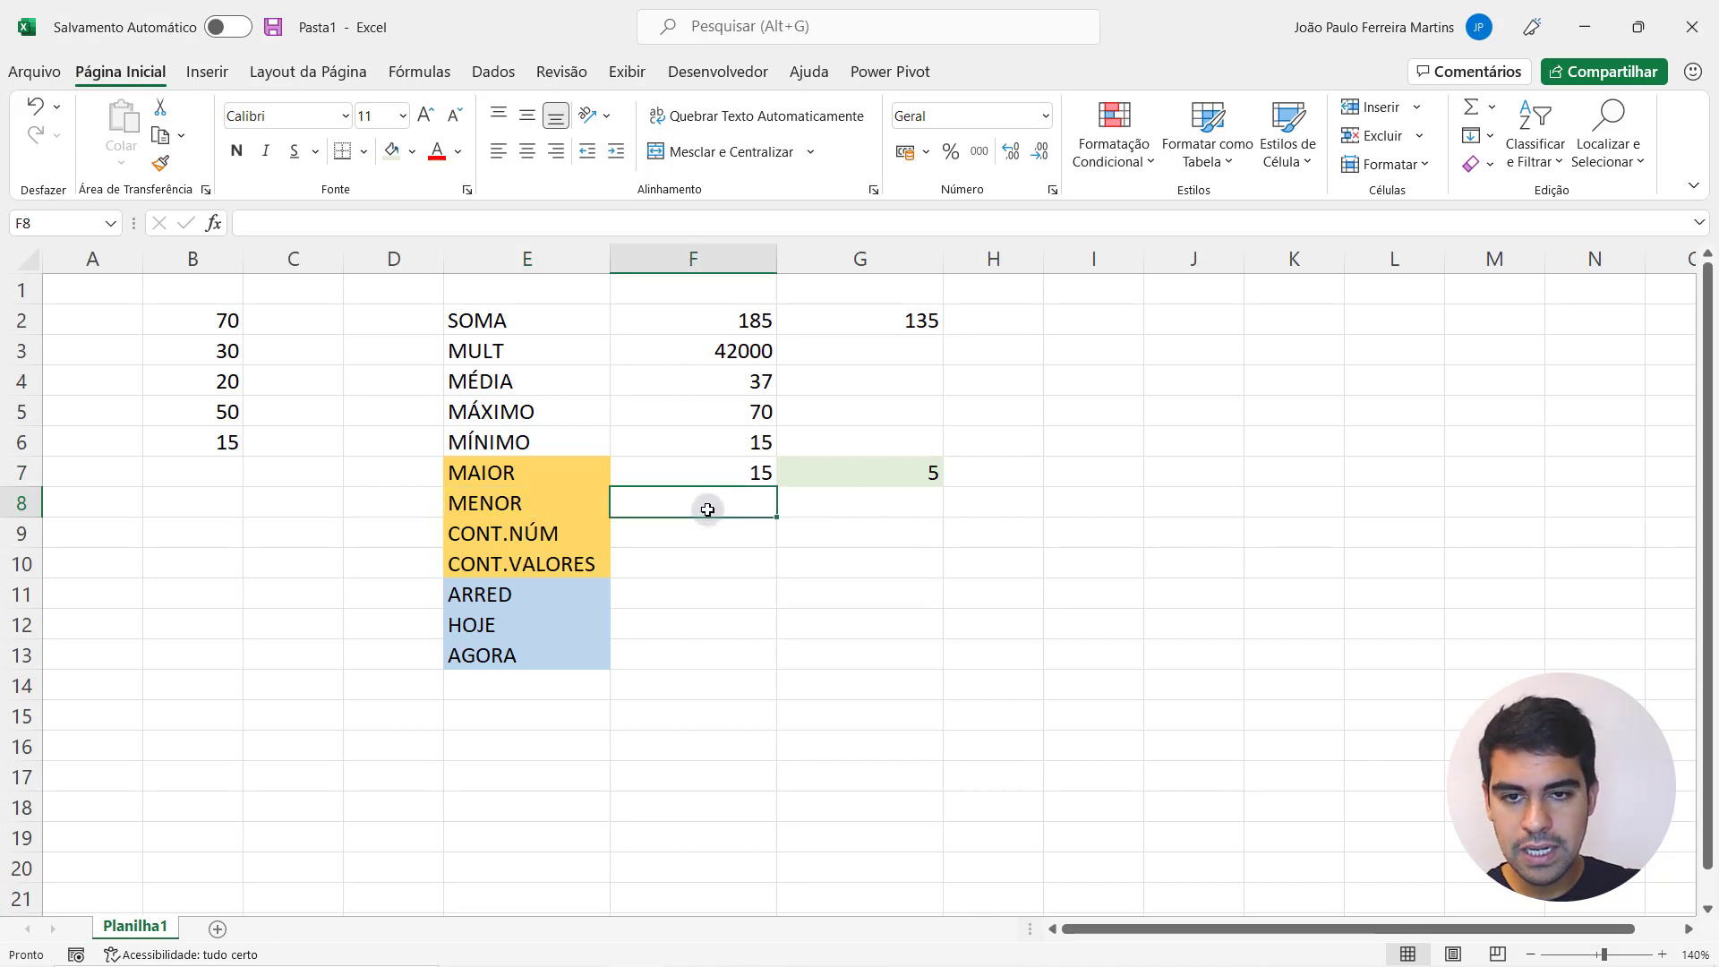
{"action": "type", "text": "=MENOR("}
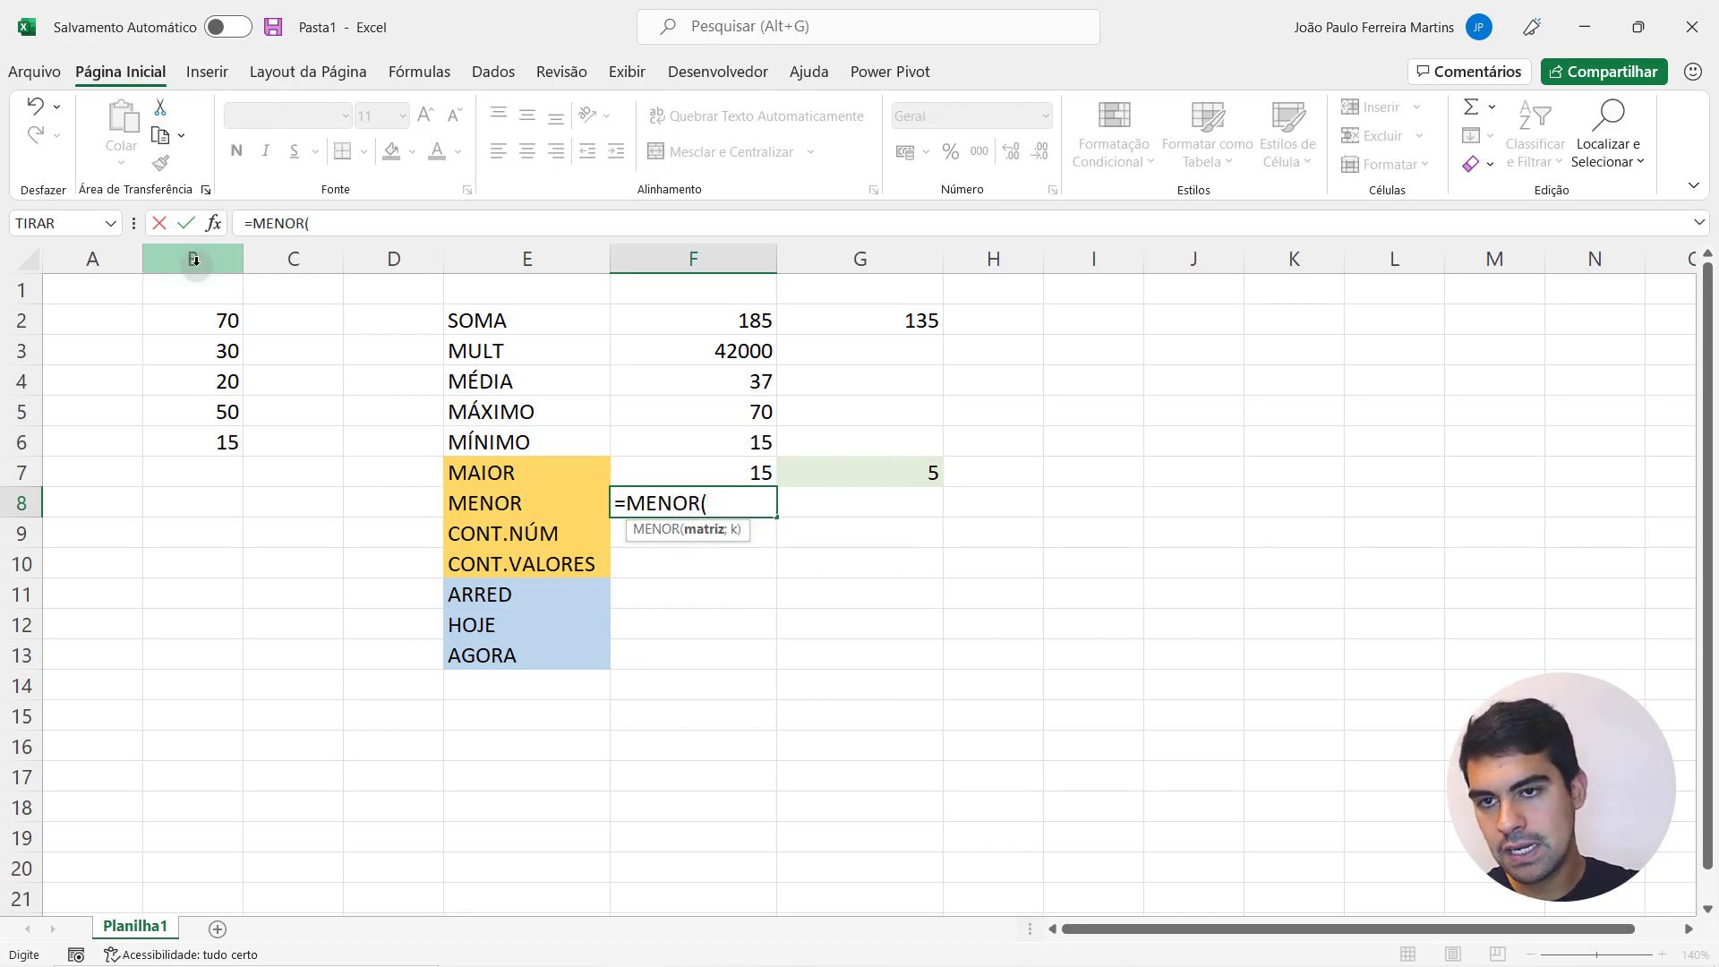
{"action": "left_click_drag", "start_coordinate": [200, 314], "coordinate": [226, 433]}
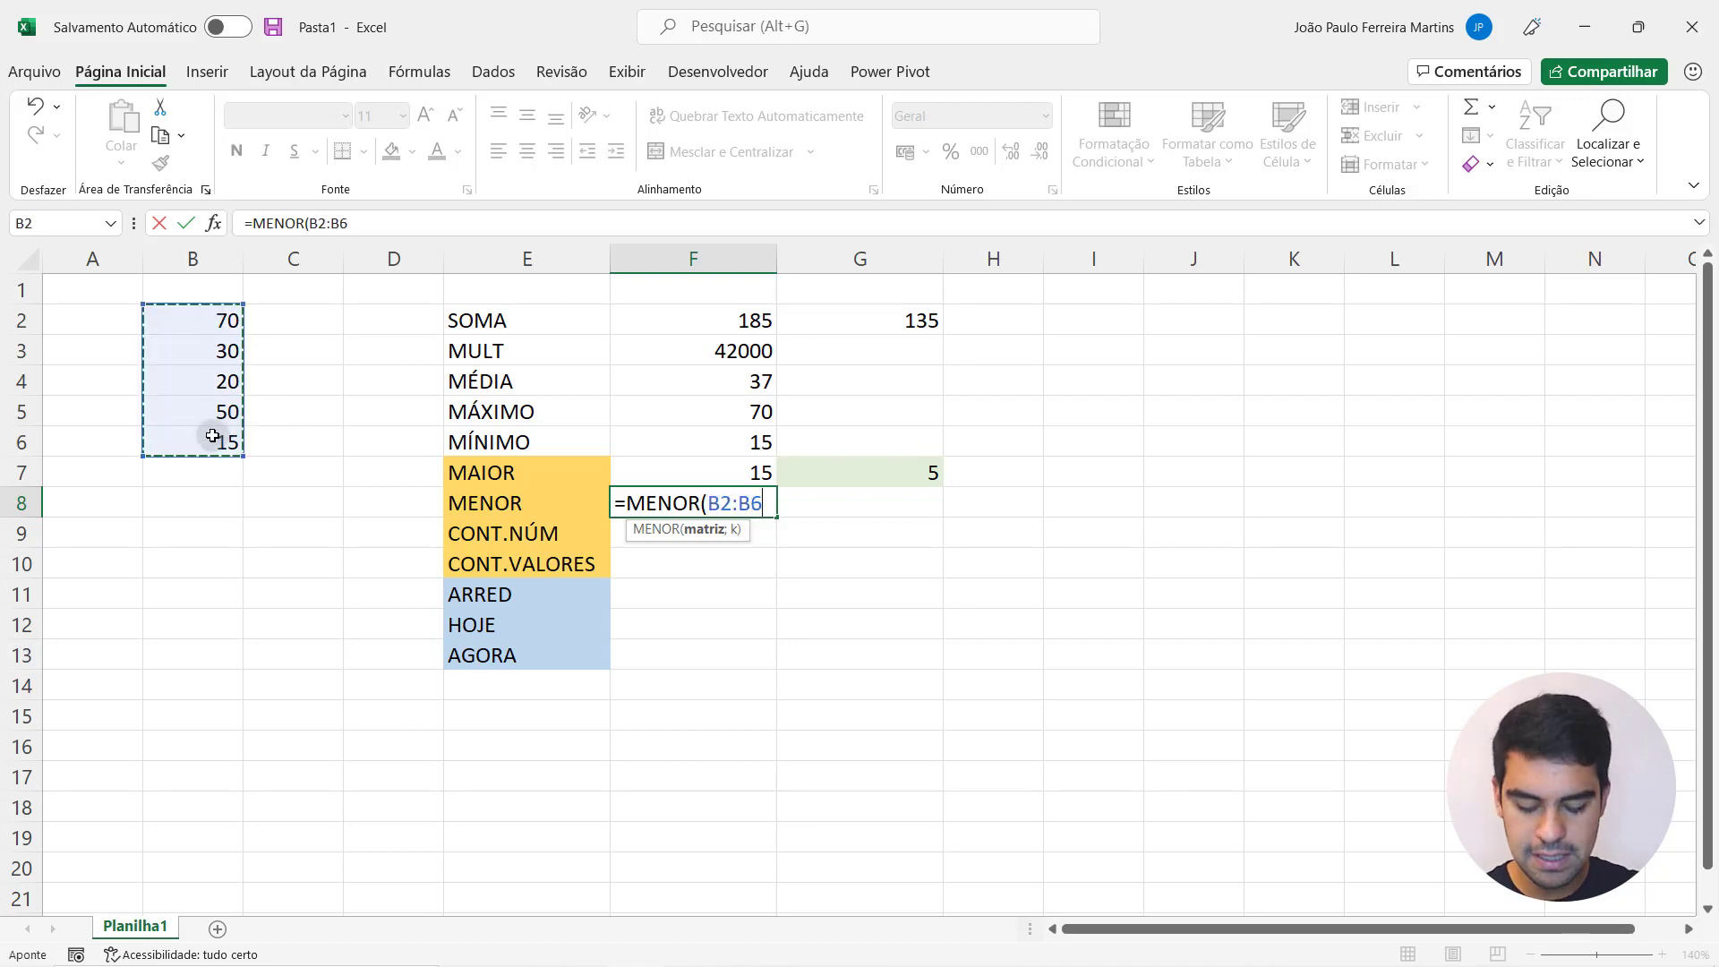
{"action": "type", "text": ";"}
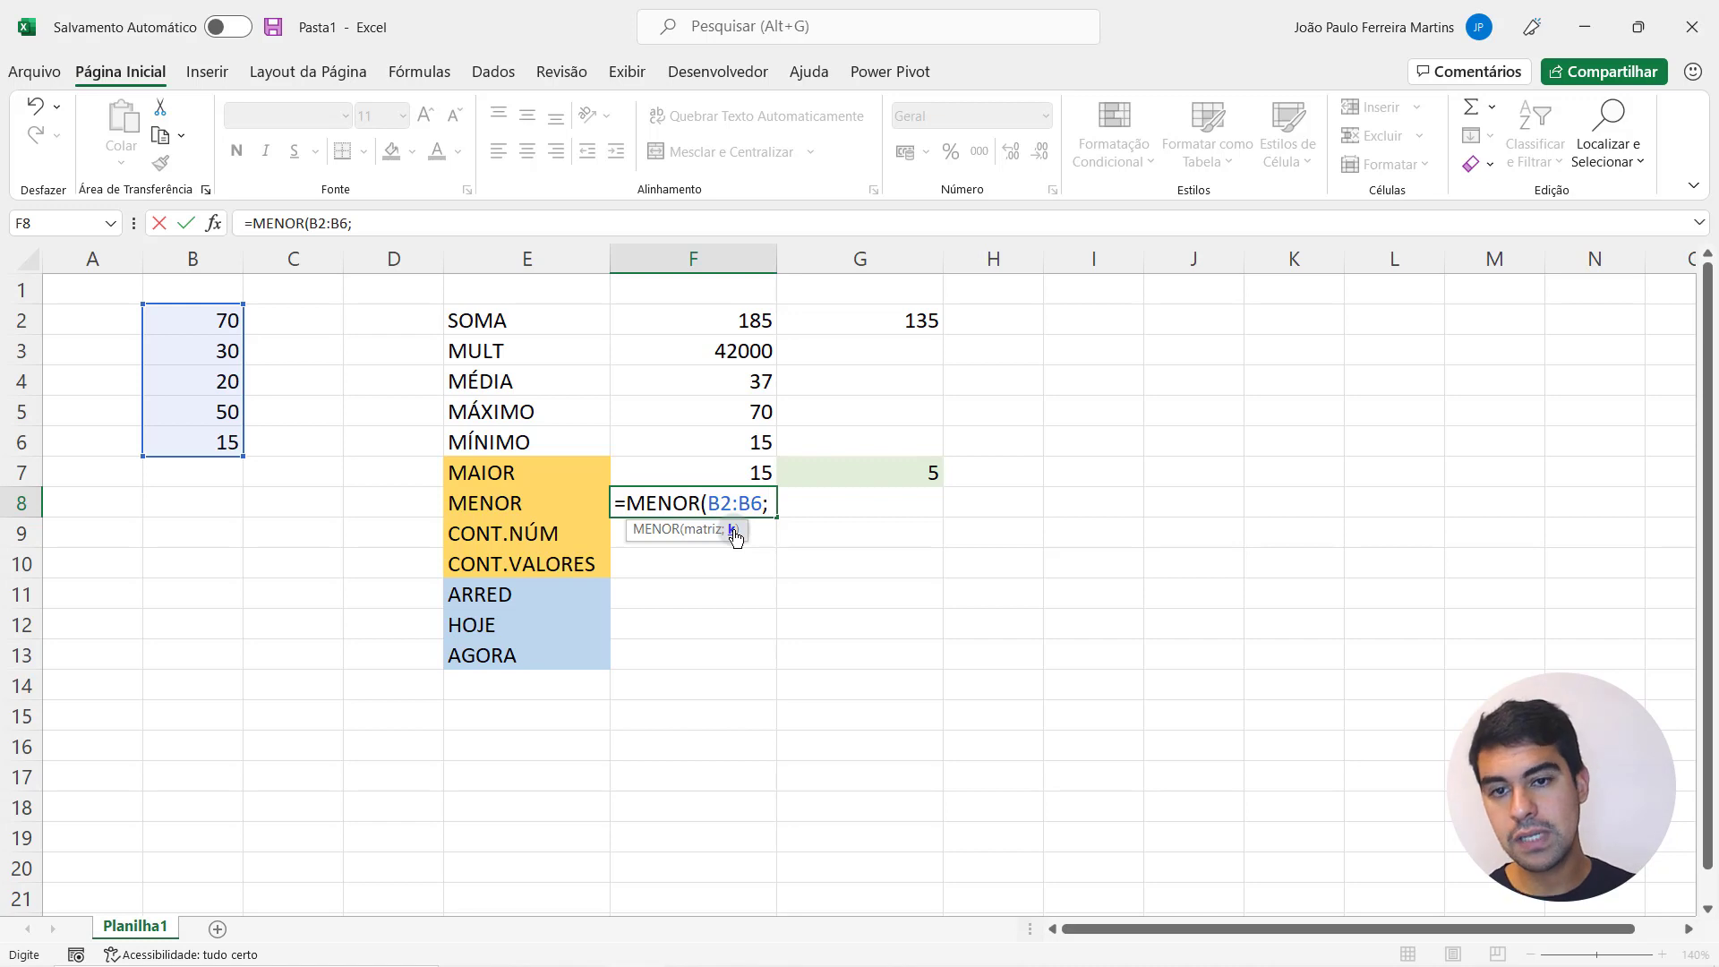
{"action": "type", "text": "1"}
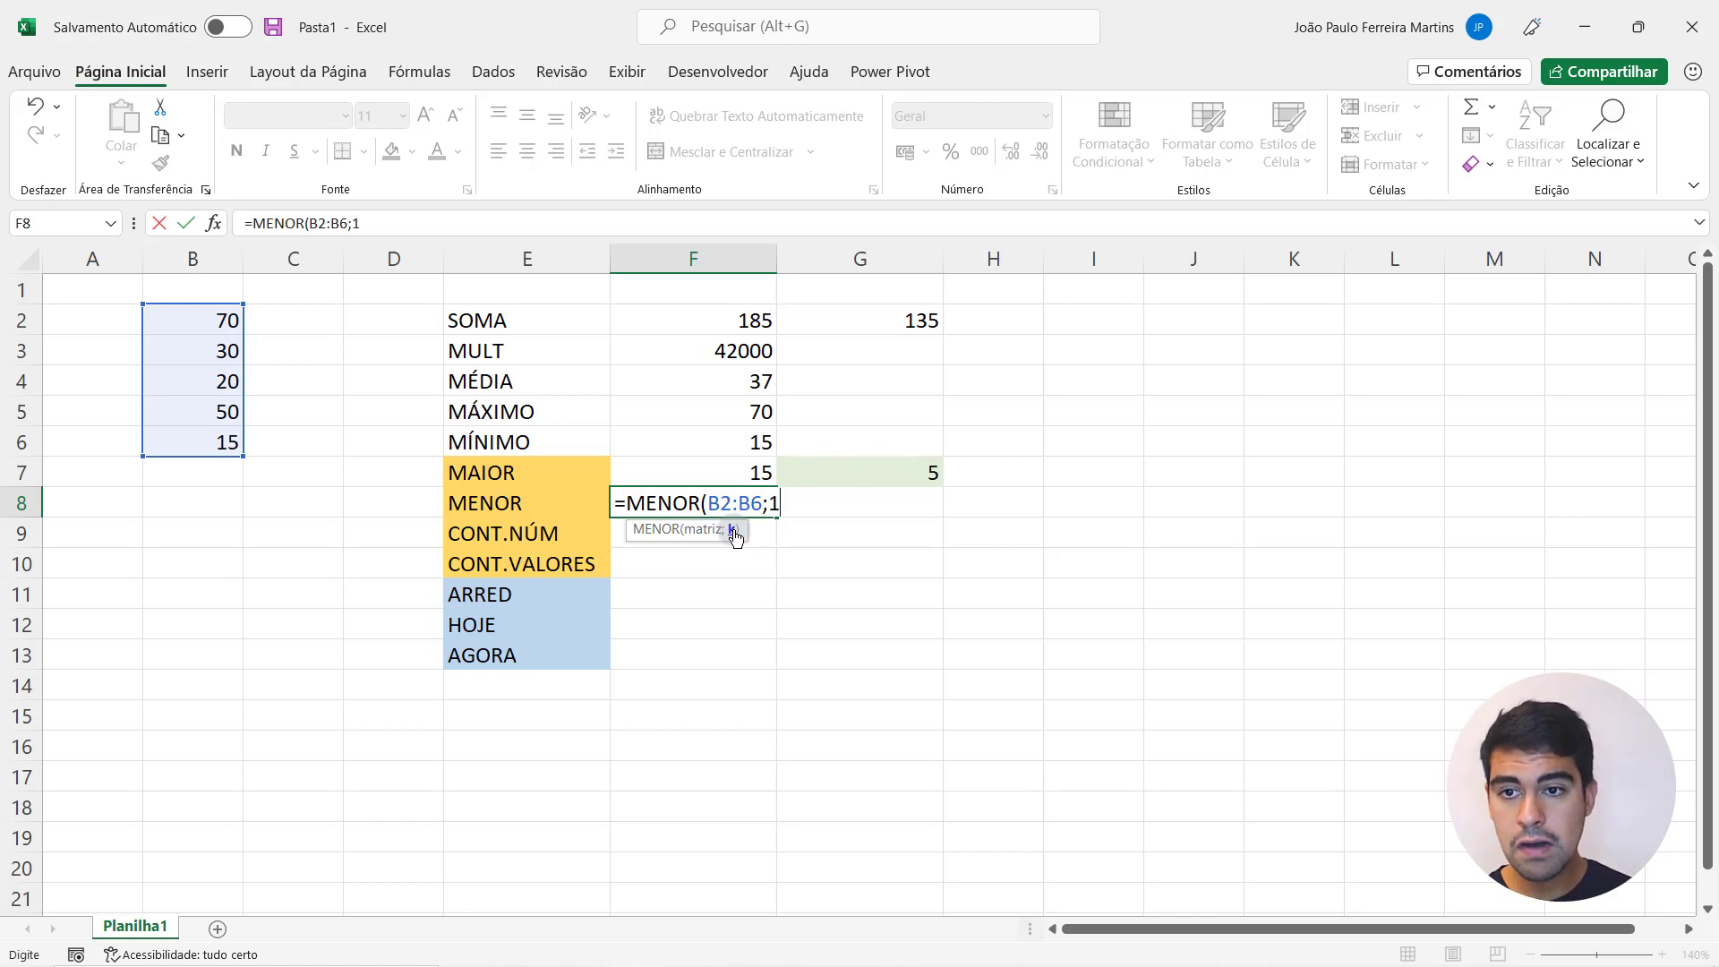
{"action": "key", "text": "Return"}
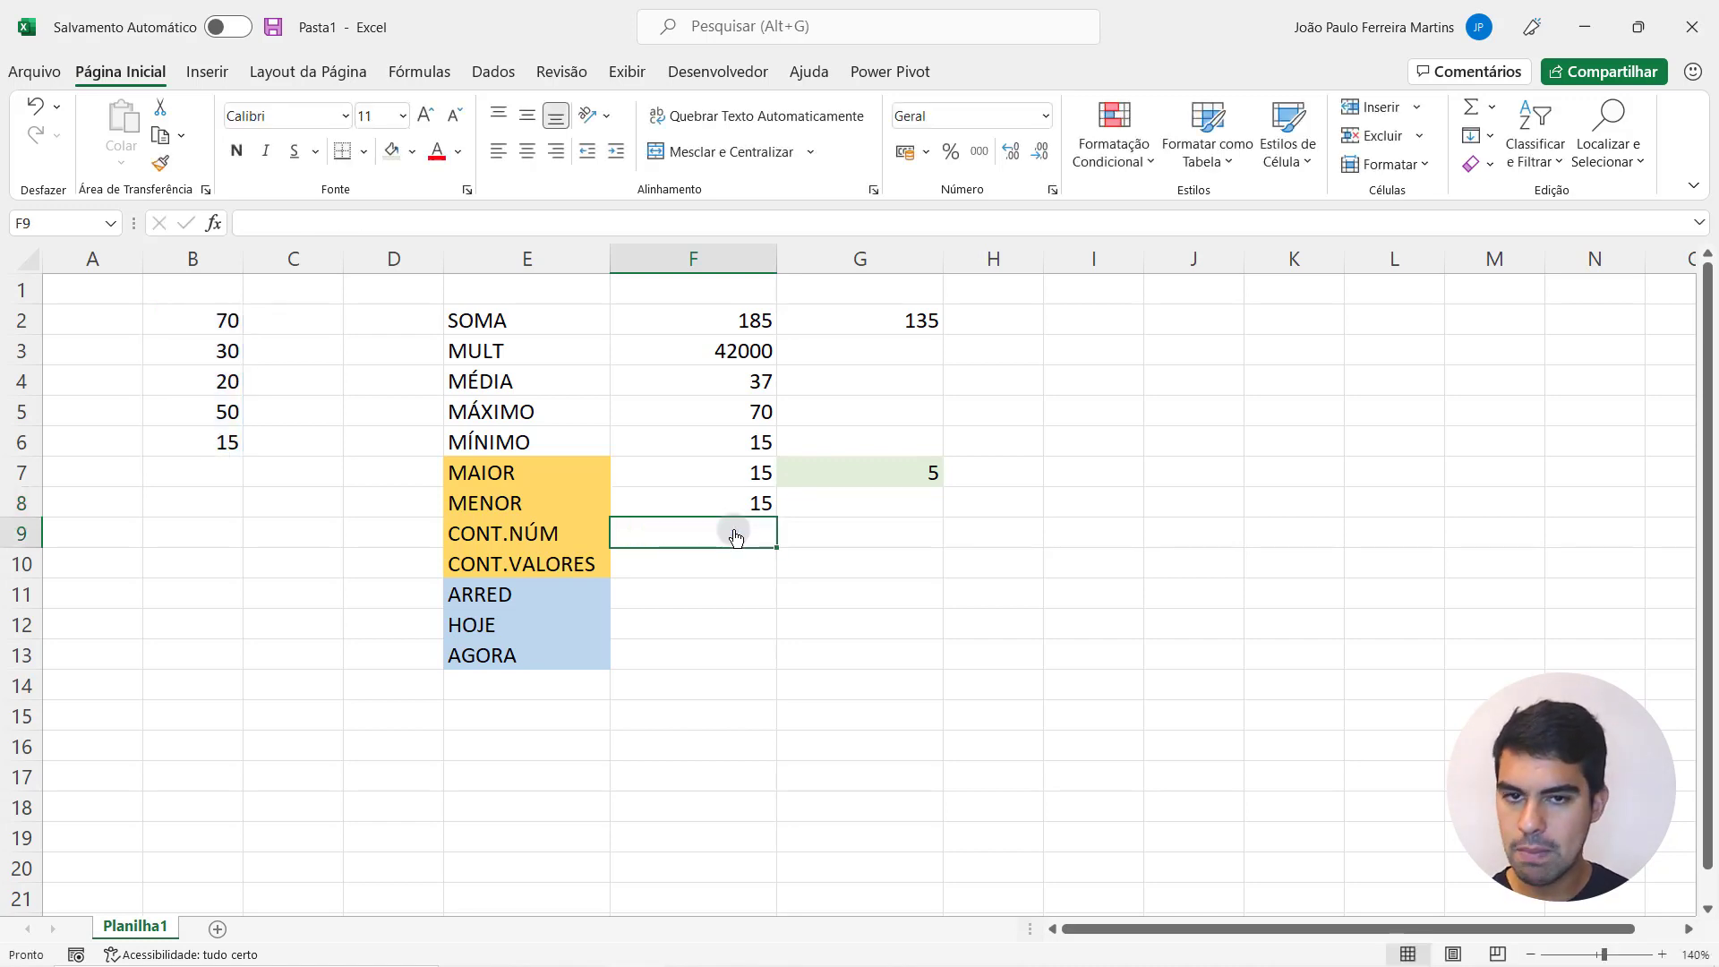
- Change the rank in F8's MENOR formula to 2
{"action": "key", "text": "Up"}
{"action": "key", "text": "F2"}
{"action": "key", "text": "BackSpace"}
{"action": "key", "text": "BackSpace"}
{"action": "type", "text": "2:B6;2"}
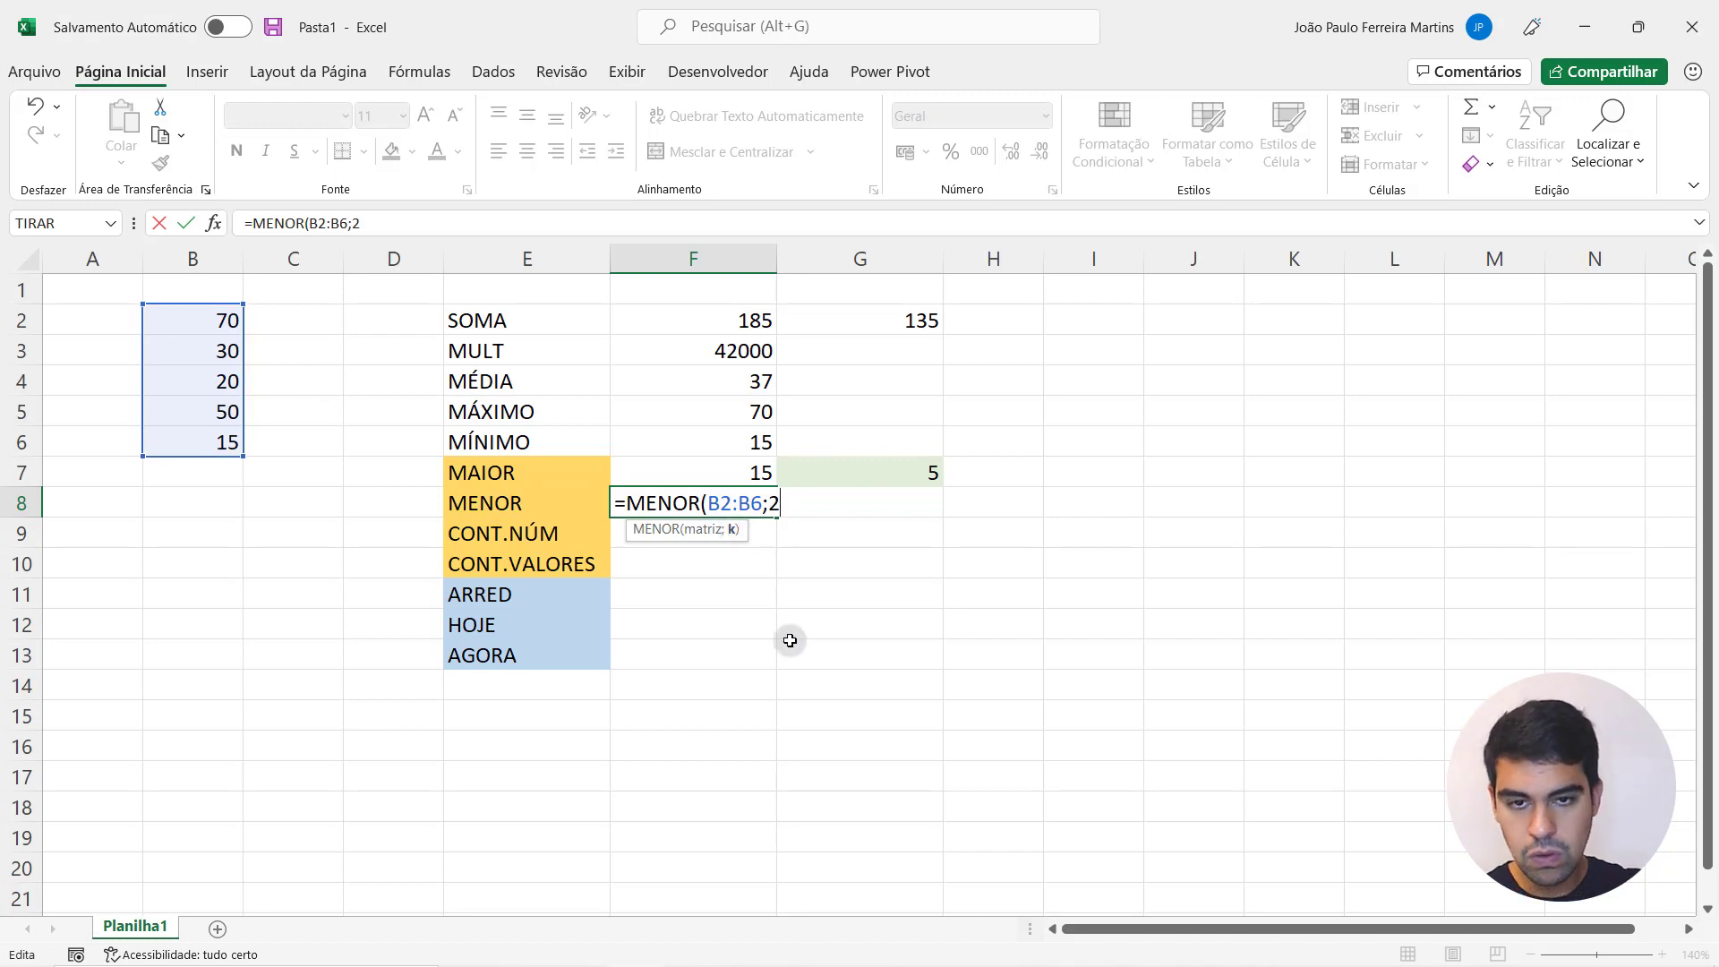
{"action": "key", "text": "Return"}
- Replace the fixed rank in F8's MENOR formula with a reference to cell J2
{"action": "left_click", "coordinate": [755, 499]}
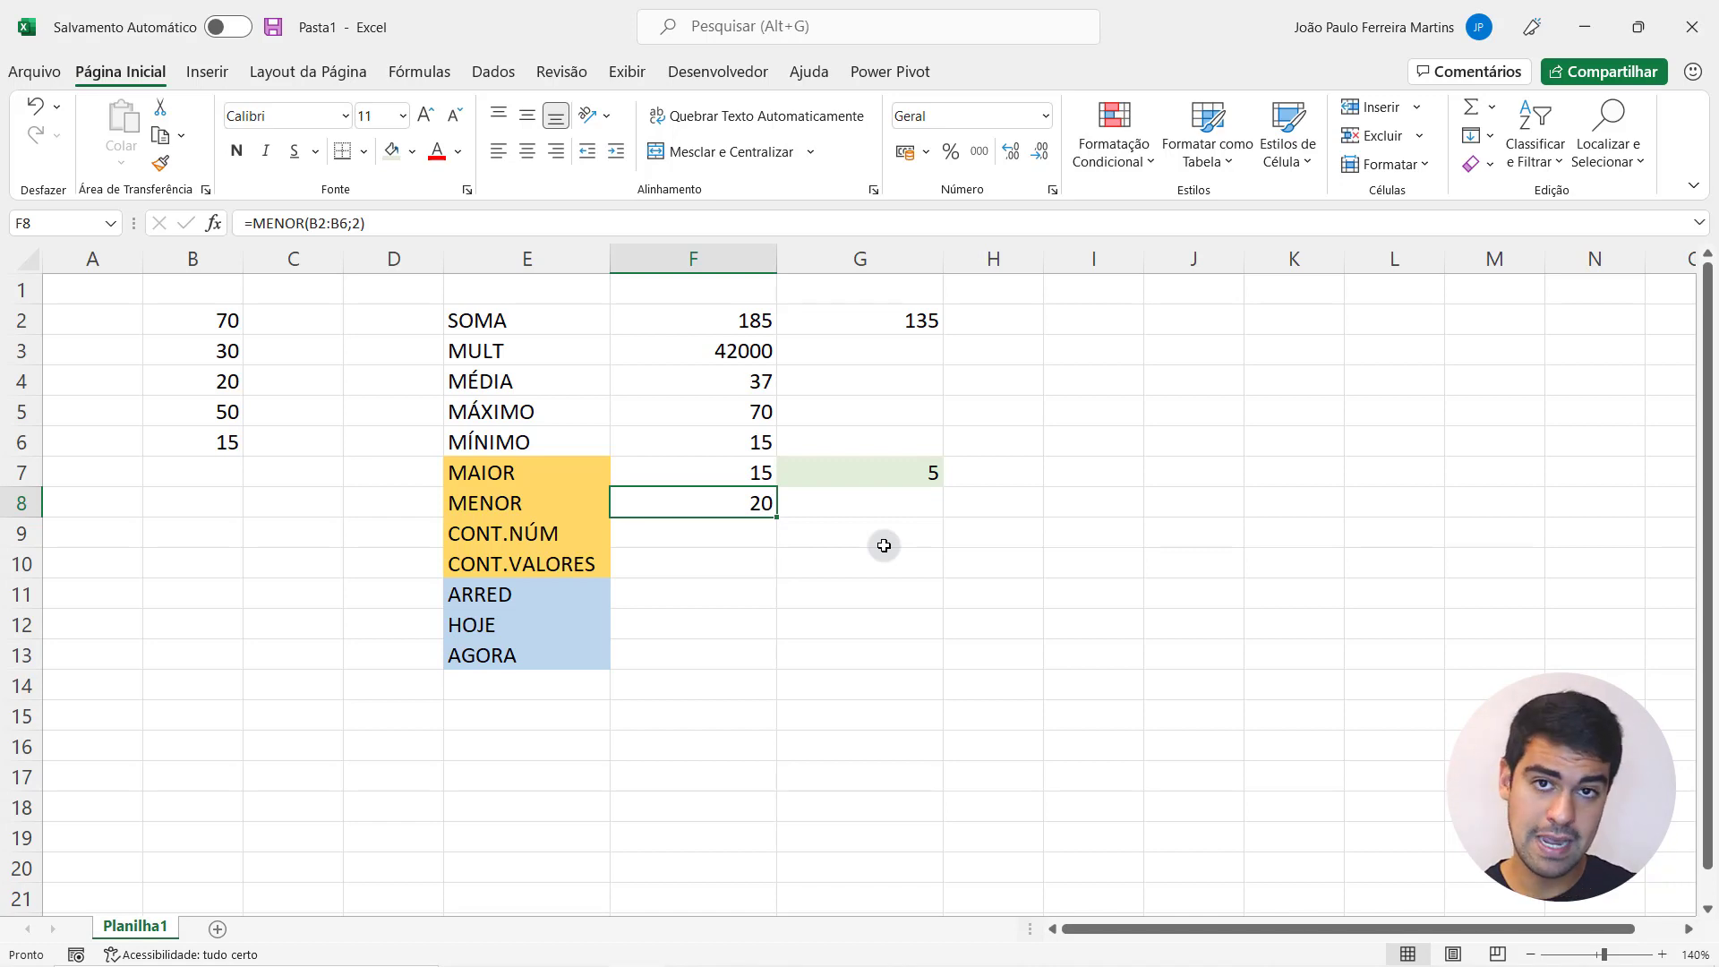
{"action": "key", "text": "F2"}
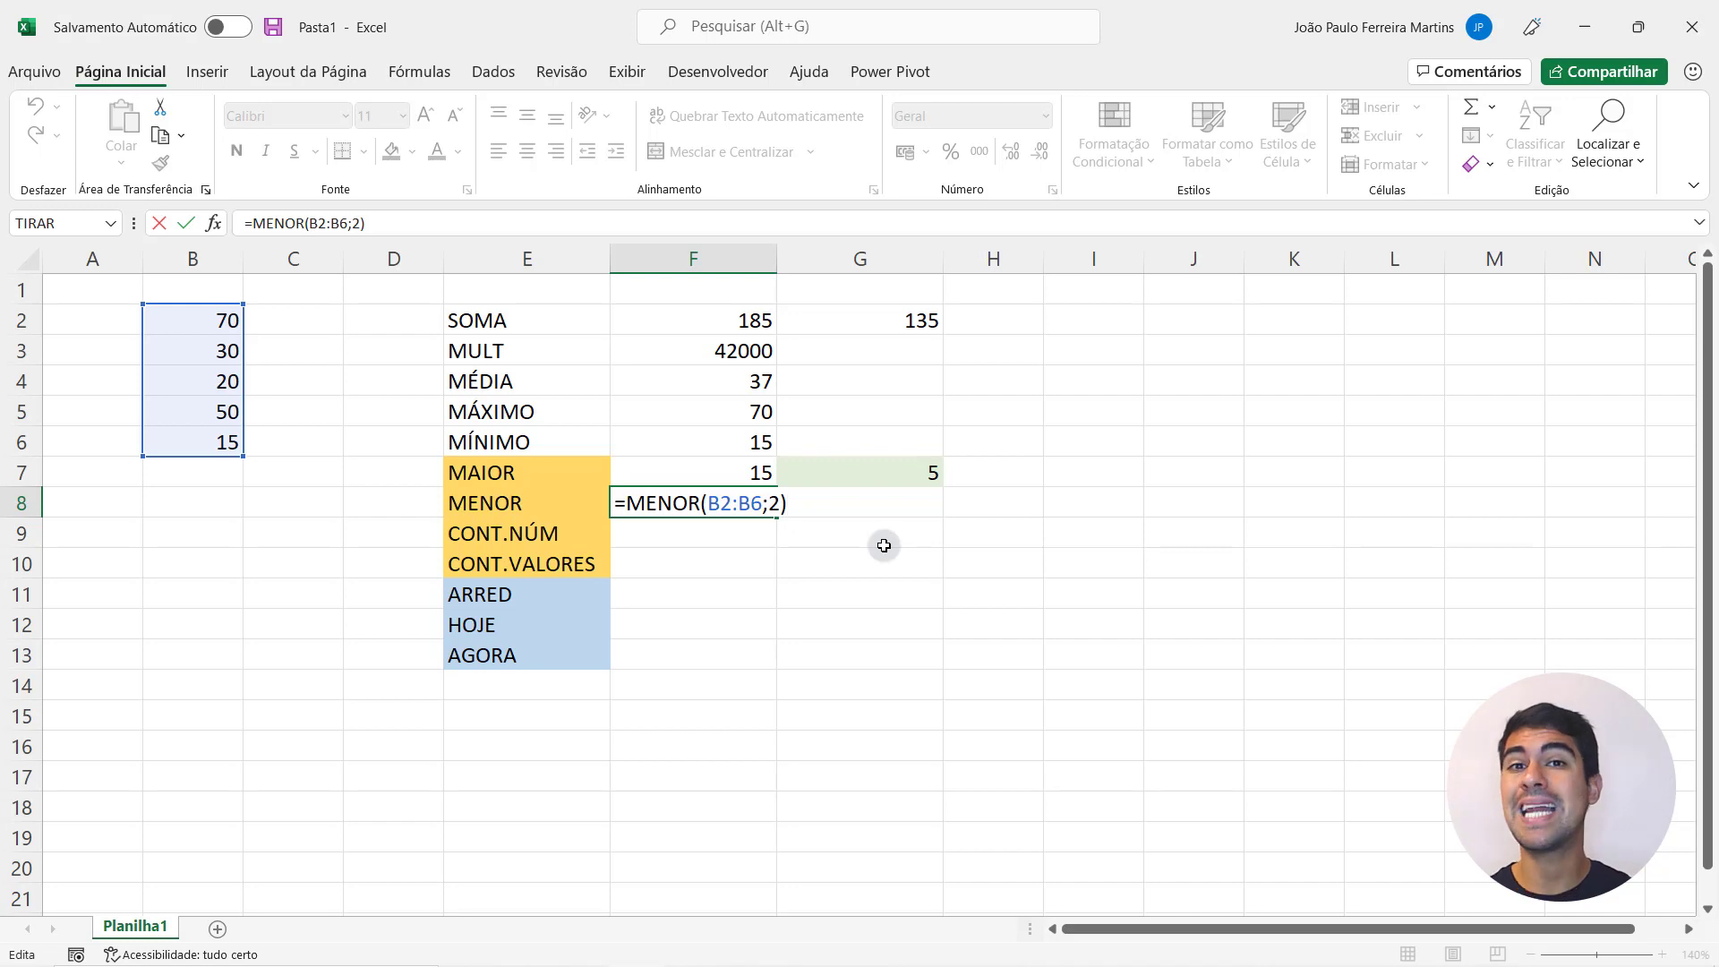
{"action": "key", "text": "BackSpace"}
{"action": "key", "text": "BackSpace"}
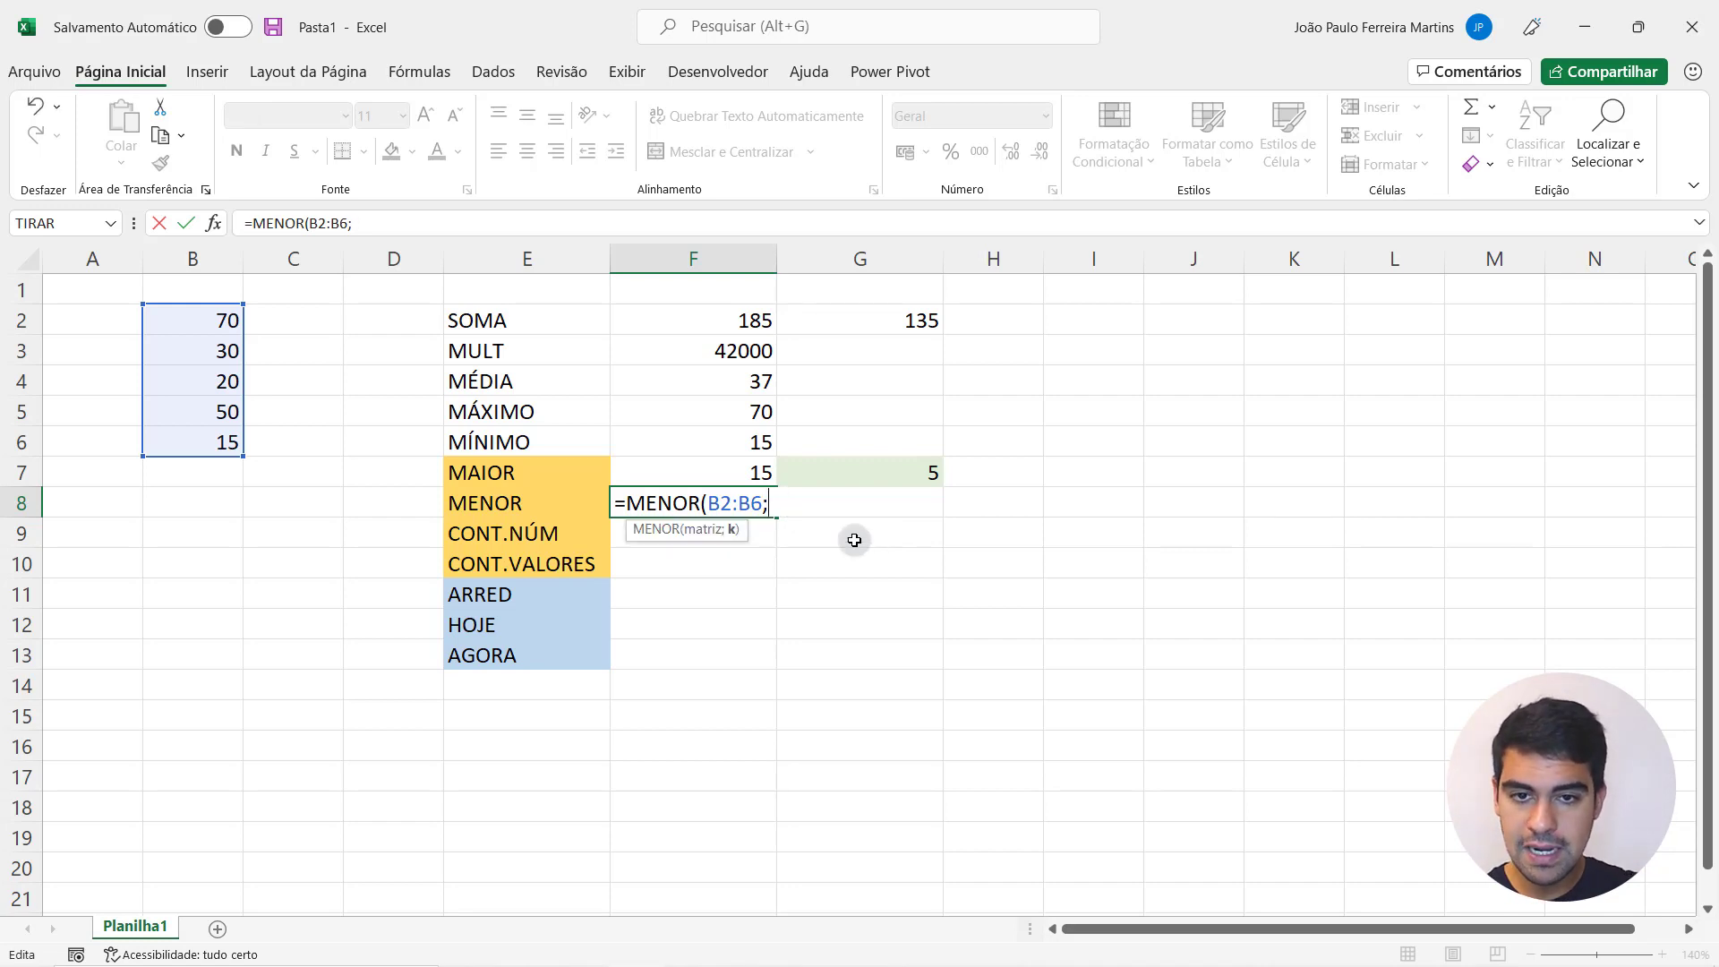
{"action": "left_click", "coordinate": [1208, 318]}
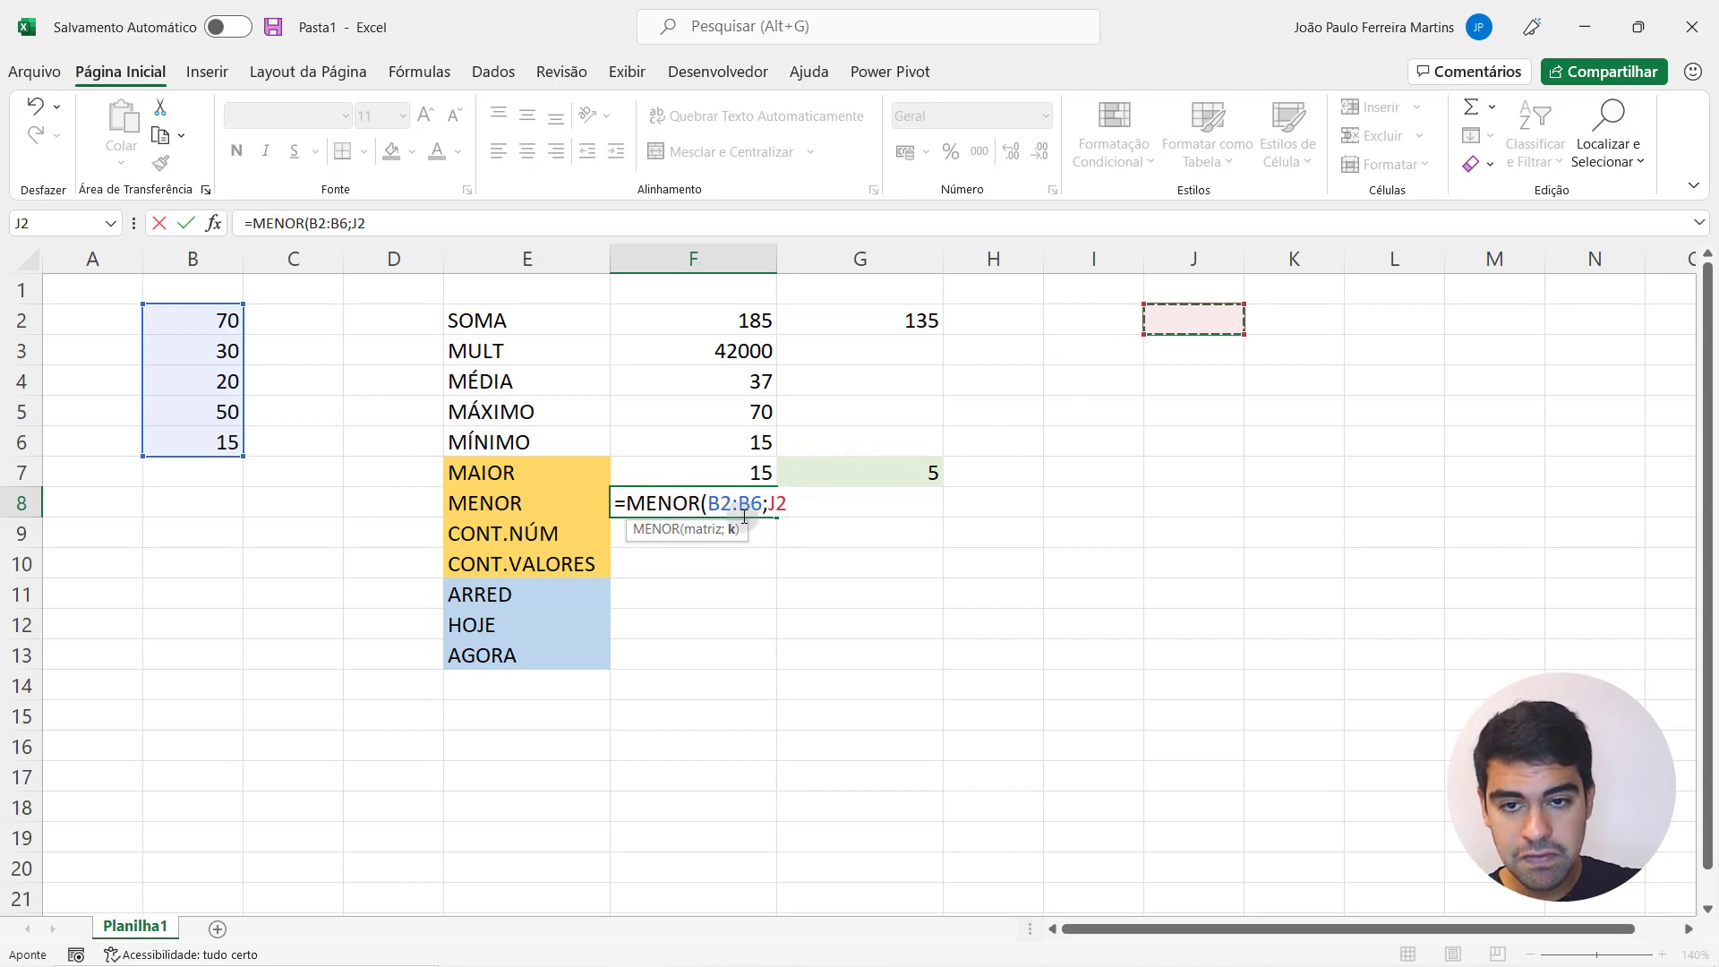
{"action": "key", "text": "Return"}
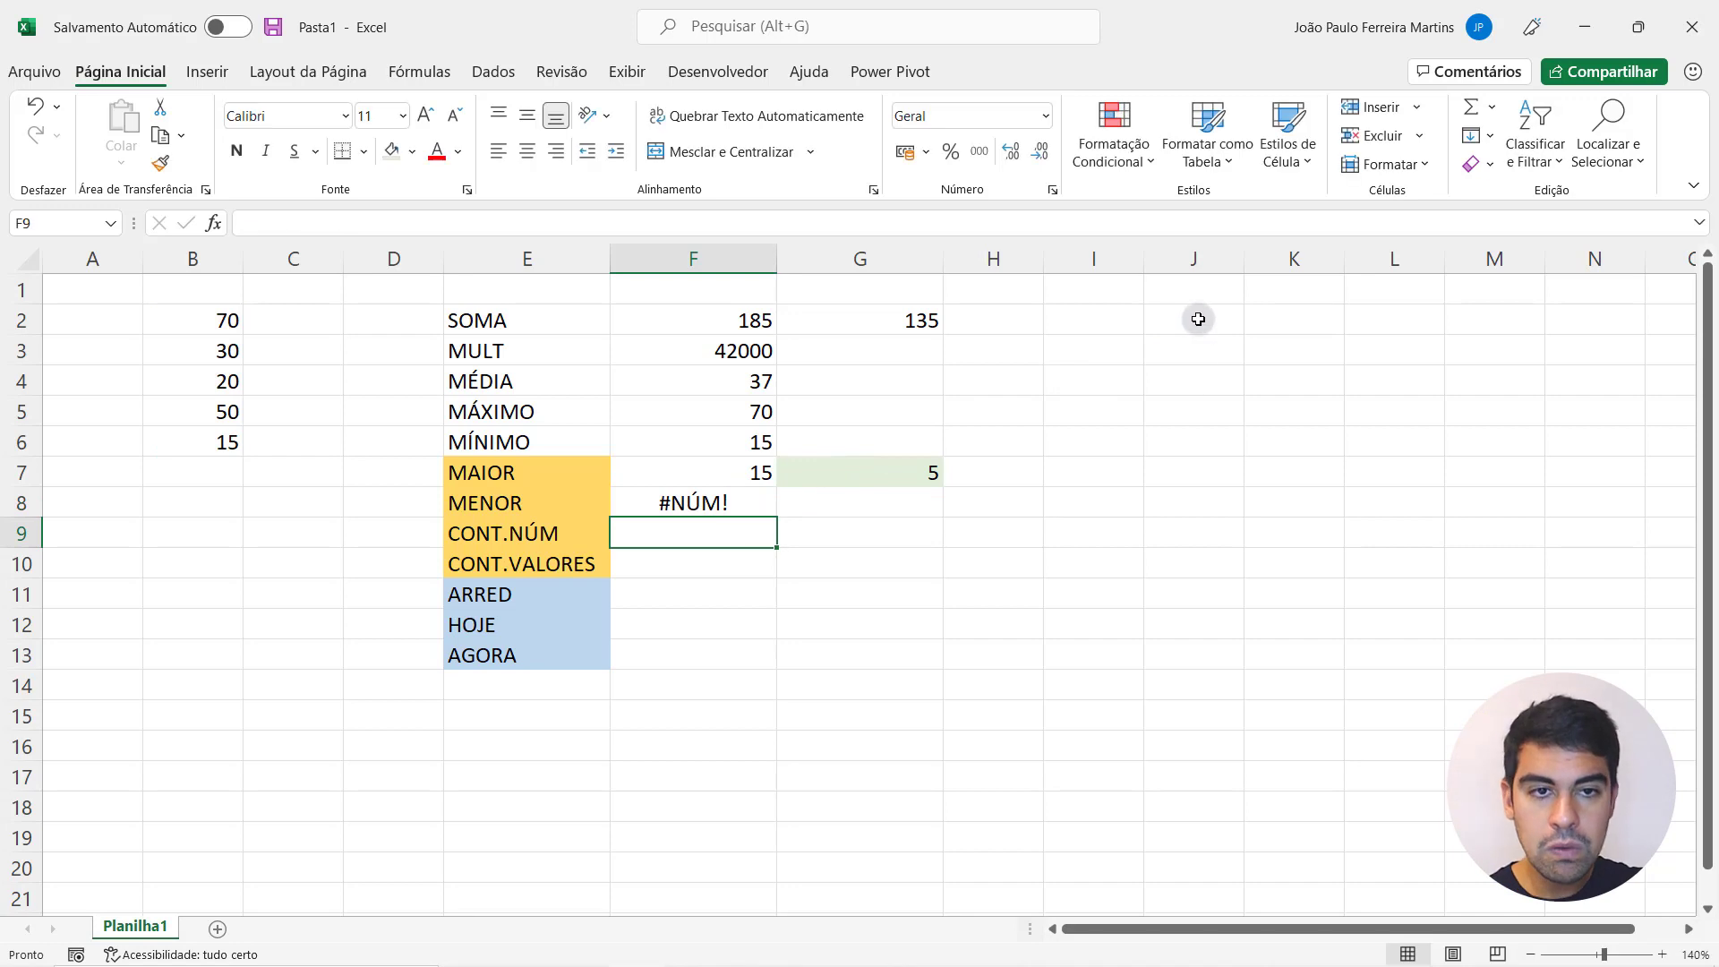
- Fill cell J2 with light green and enter 3 in it as the MENOR rank
{"action": "left_click", "coordinate": [1205, 319]}
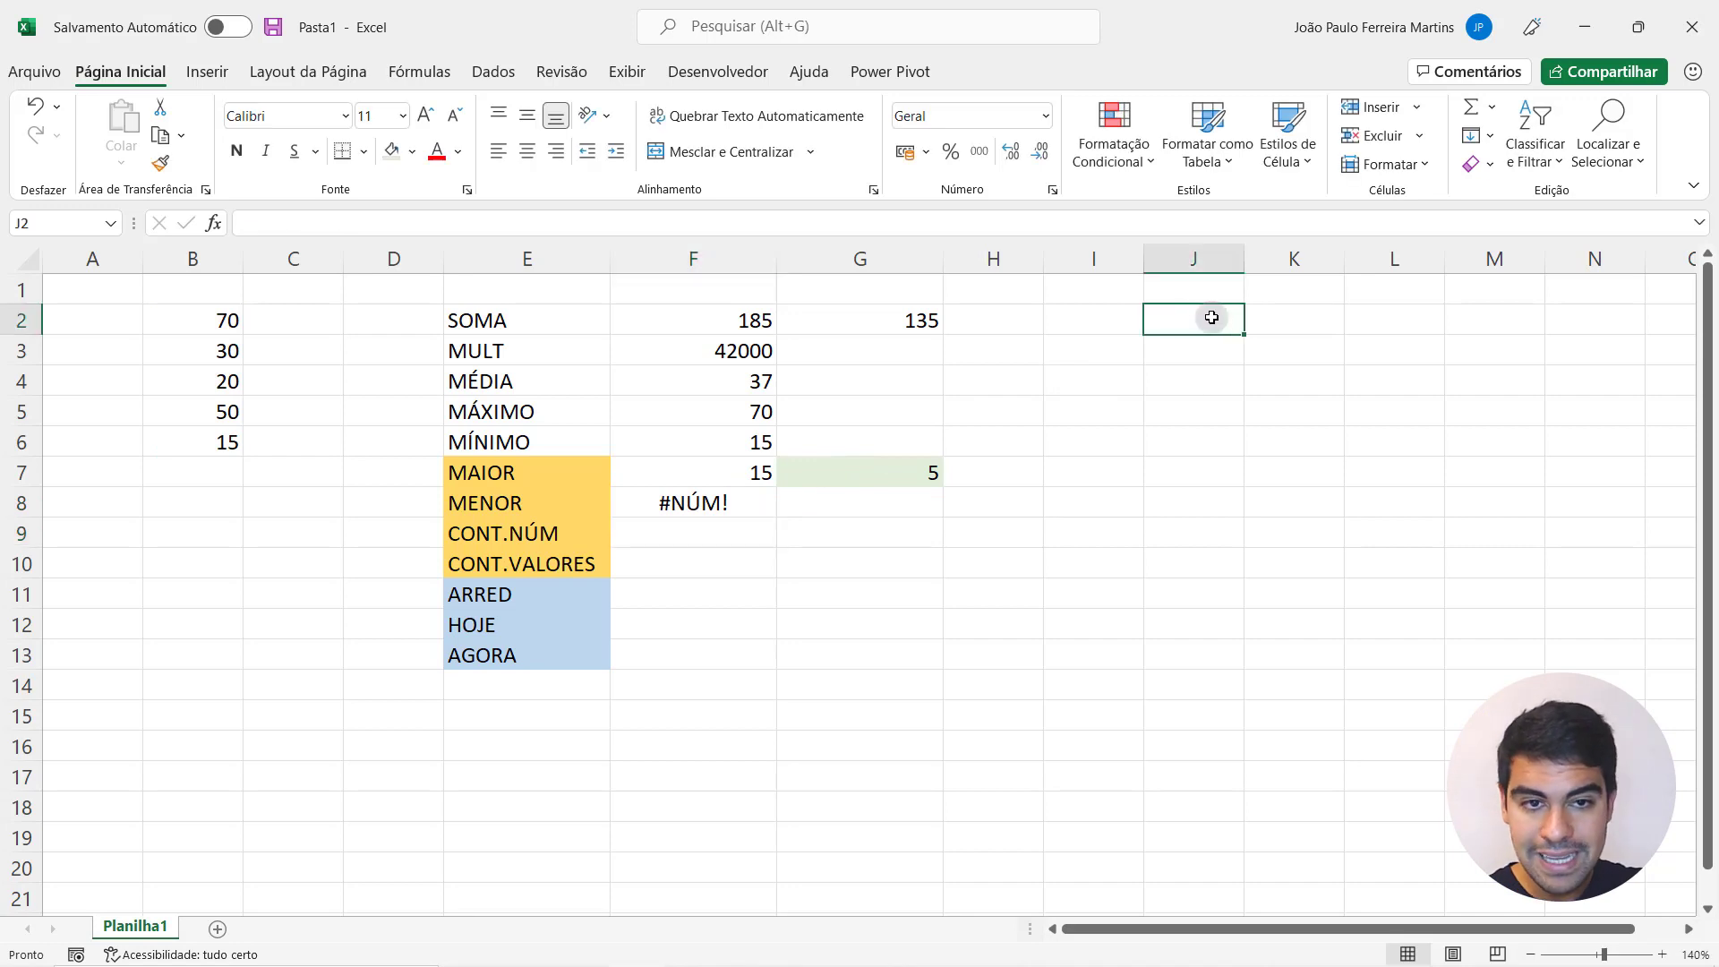
{"action": "left_click", "coordinate": [391, 150]}
{"action": "left_click", "coordinate": [665, 519]}
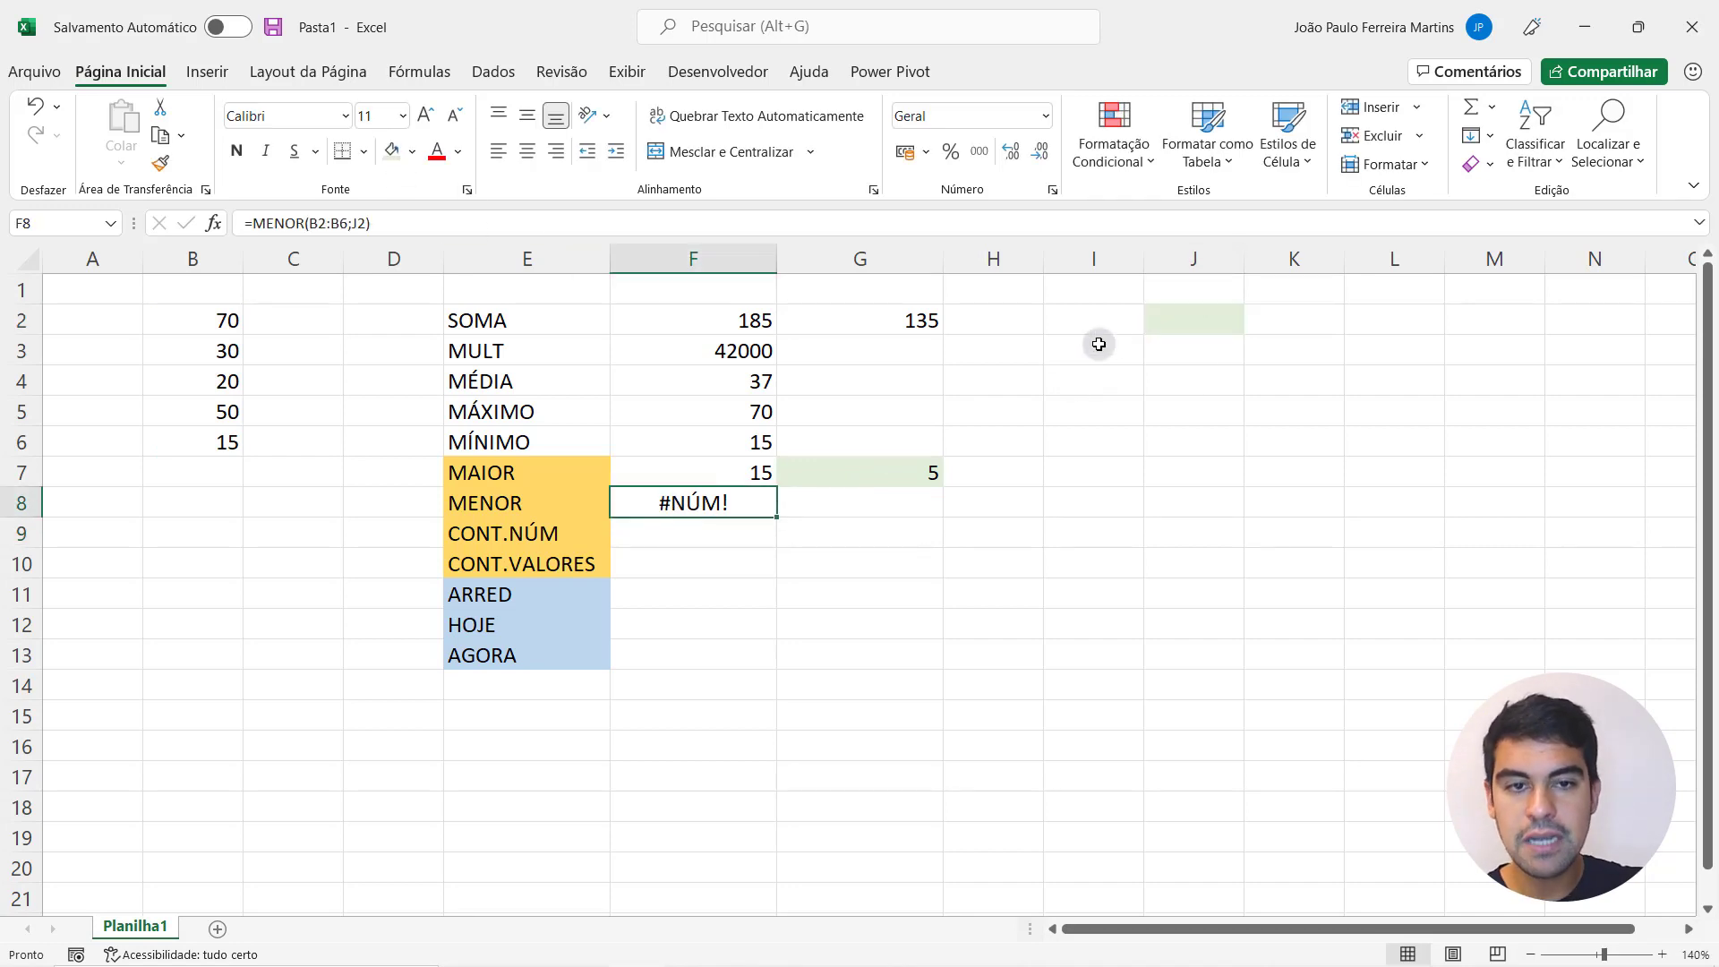
{"action": "left_click", "coordinate": [1215, 317]}
{"action": "type", "text": "3"}
{"action": "key", "text": "Return"}
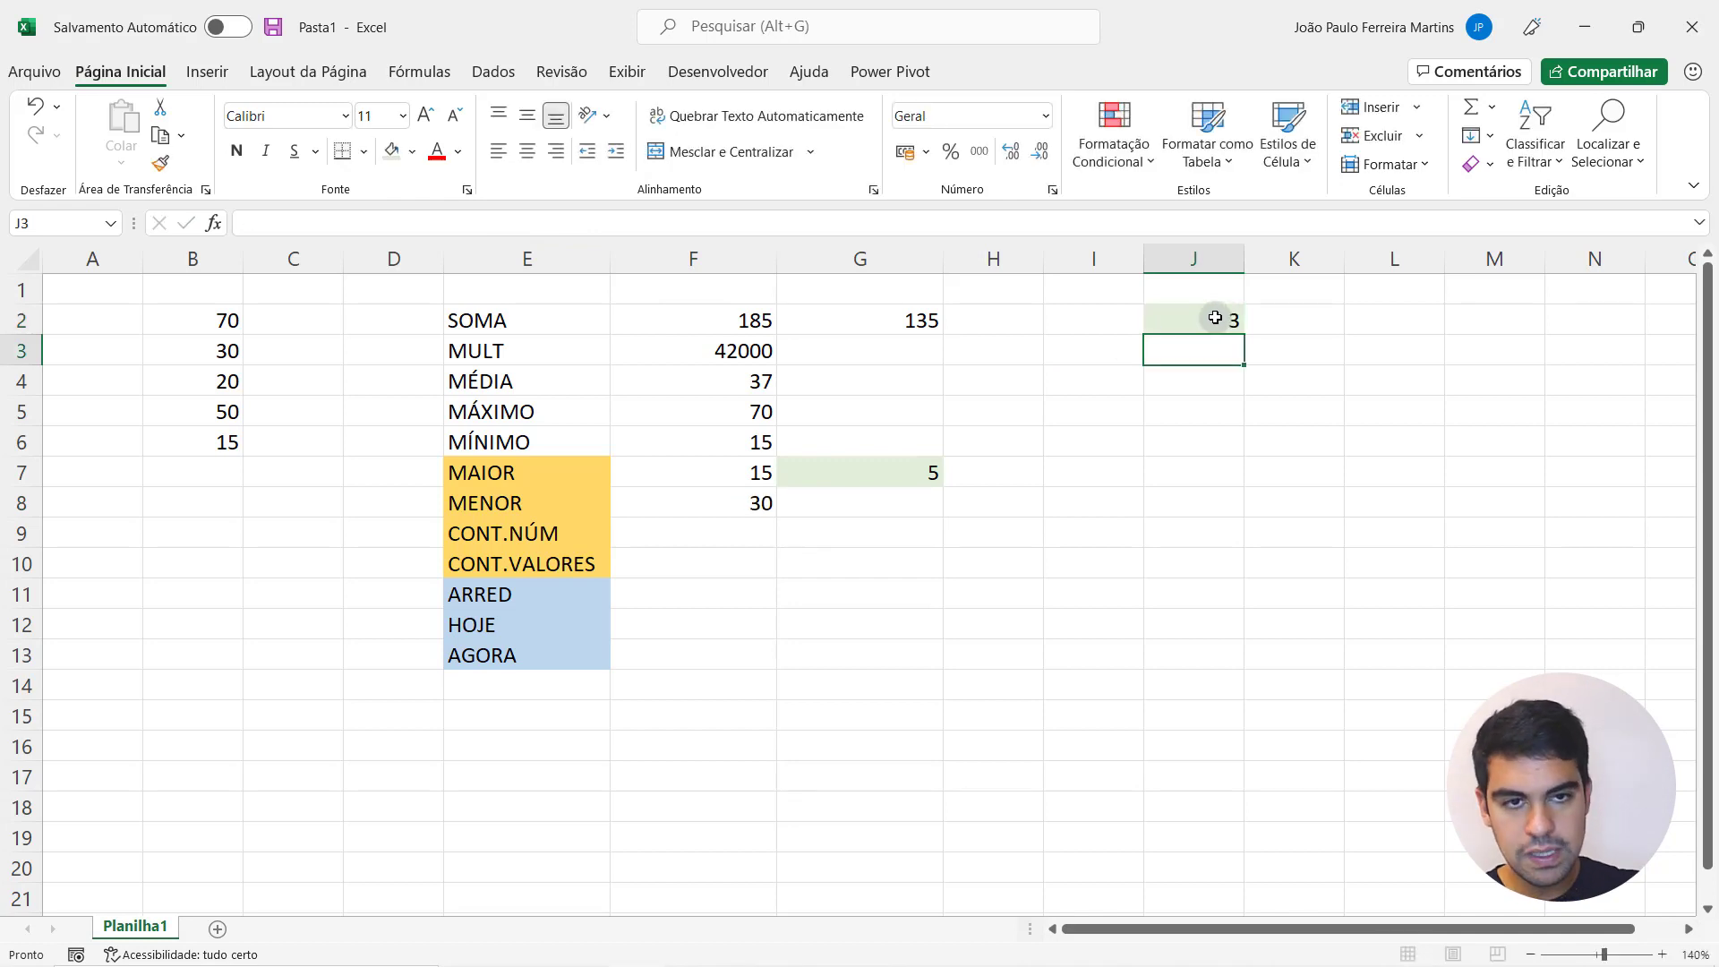
{"action": "left_click", "coordinate": [1215, 317]}
- Trace the precedents of the MENOR formula in F8, remove the arrows, and select the MAIOR result in F7
{"action": "left_click", "coordinate": [657, 508]}
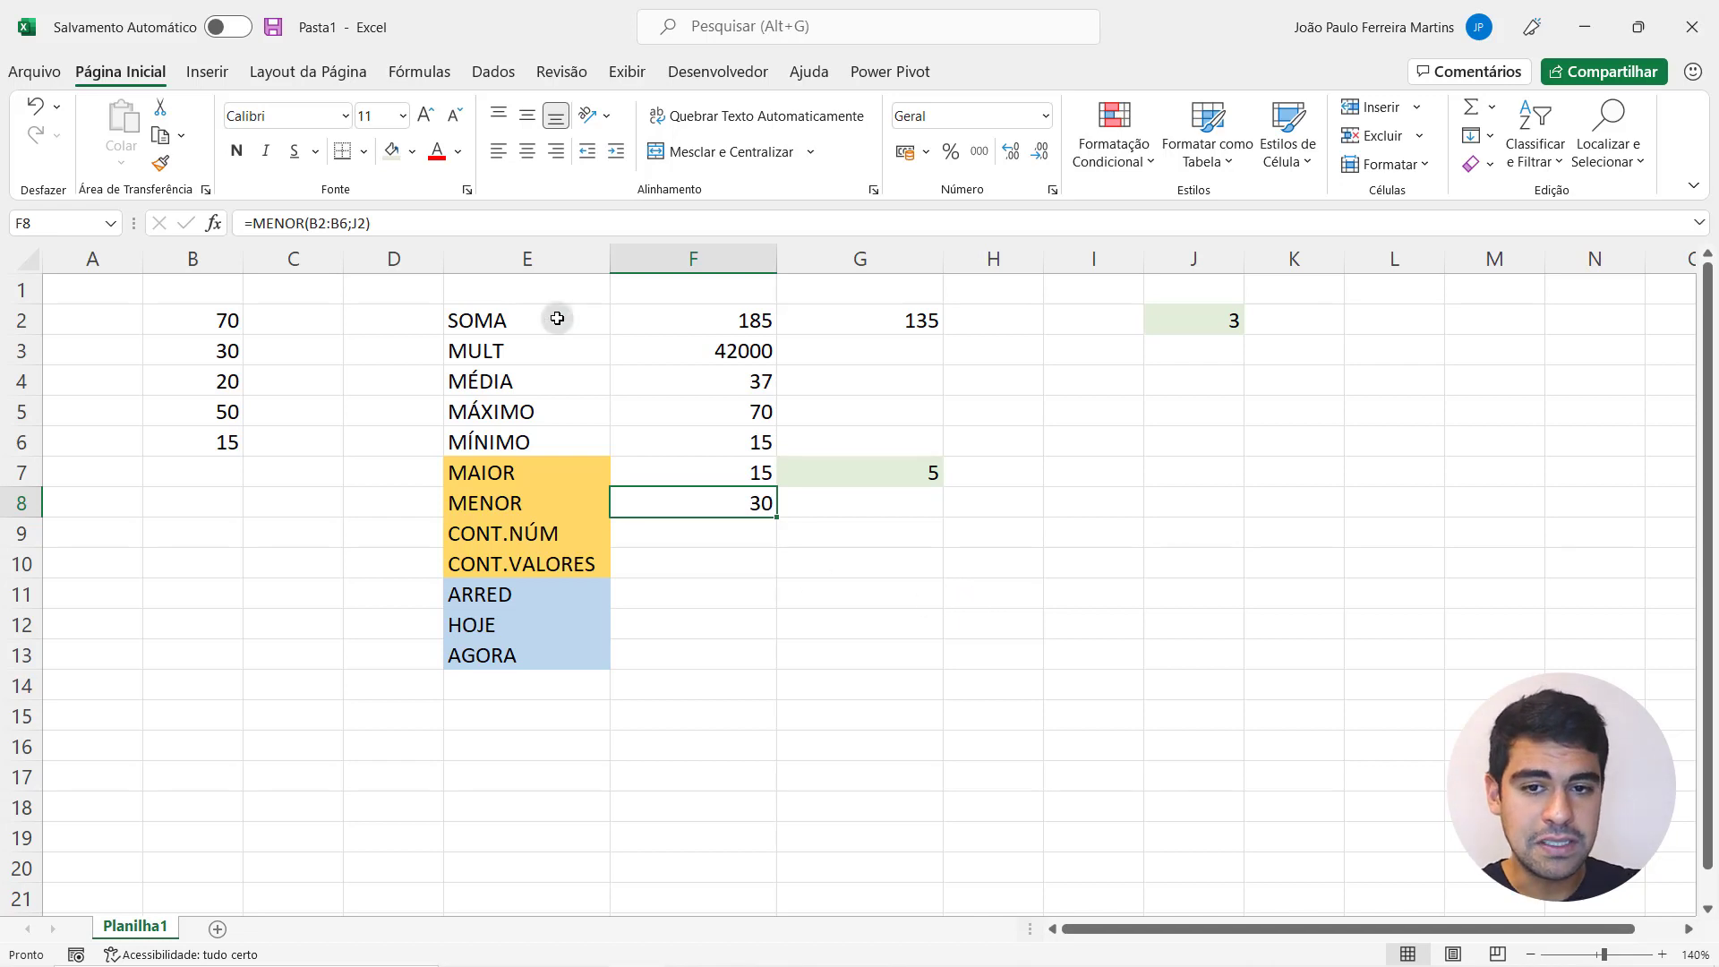
{"action": "left_click", "coordinate": [430, 60]}
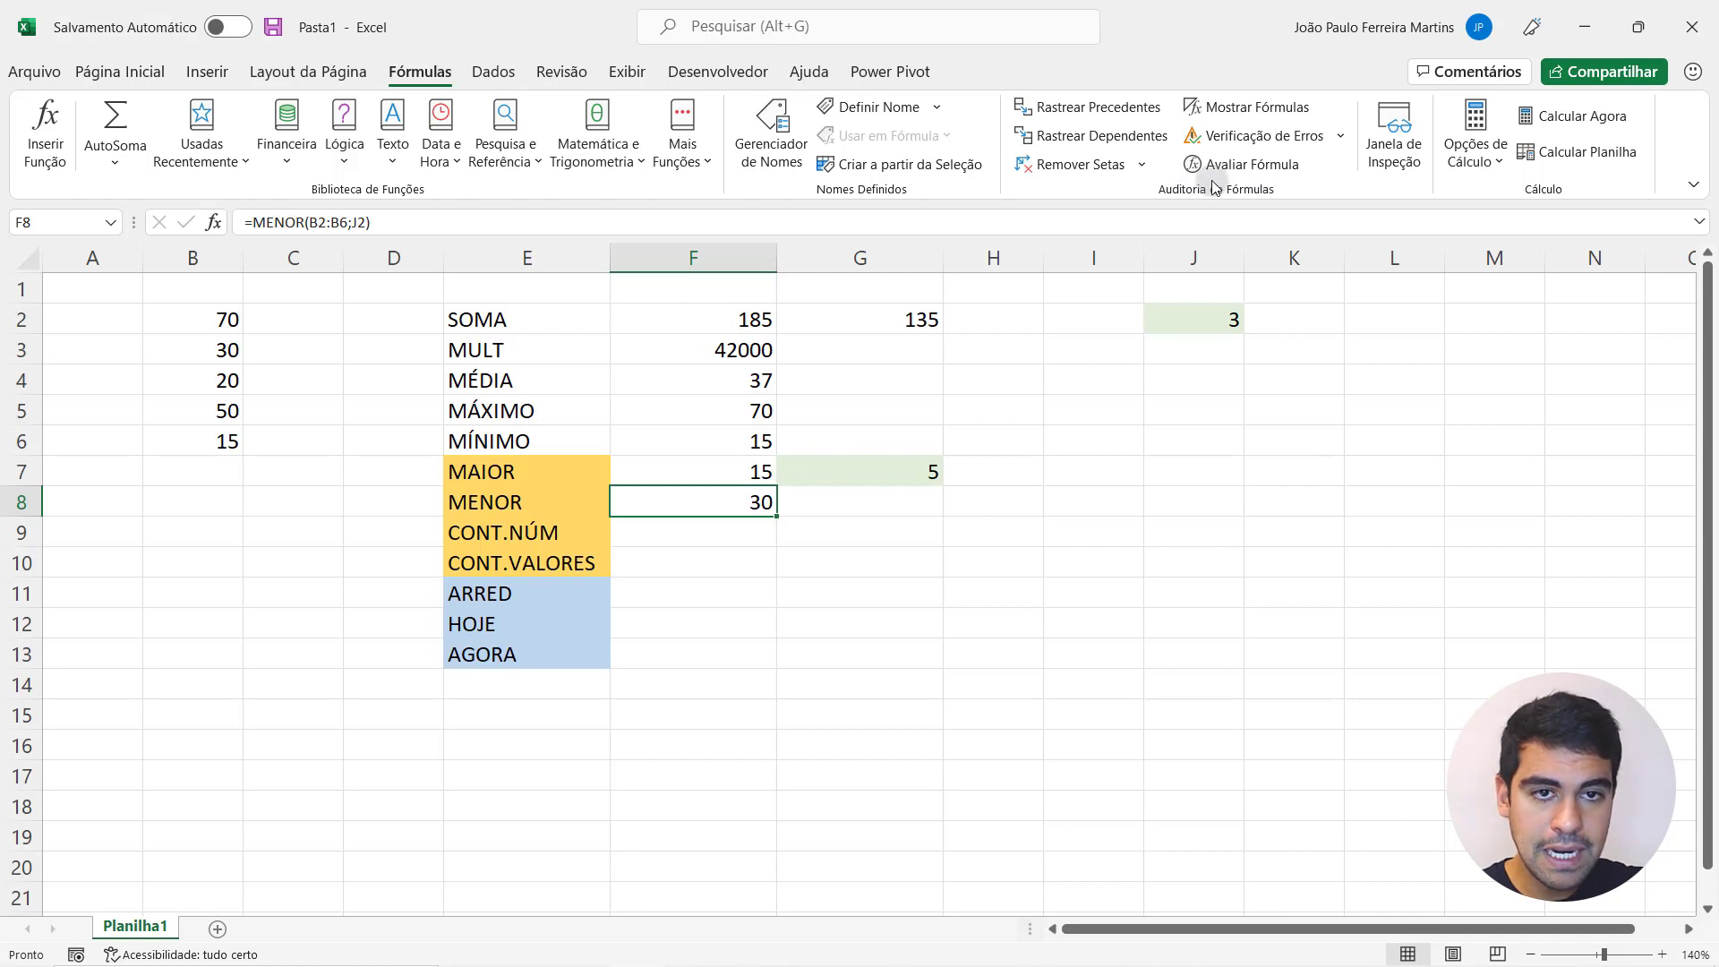
{"action": "left_click", "coordinate": [1094, 111]}
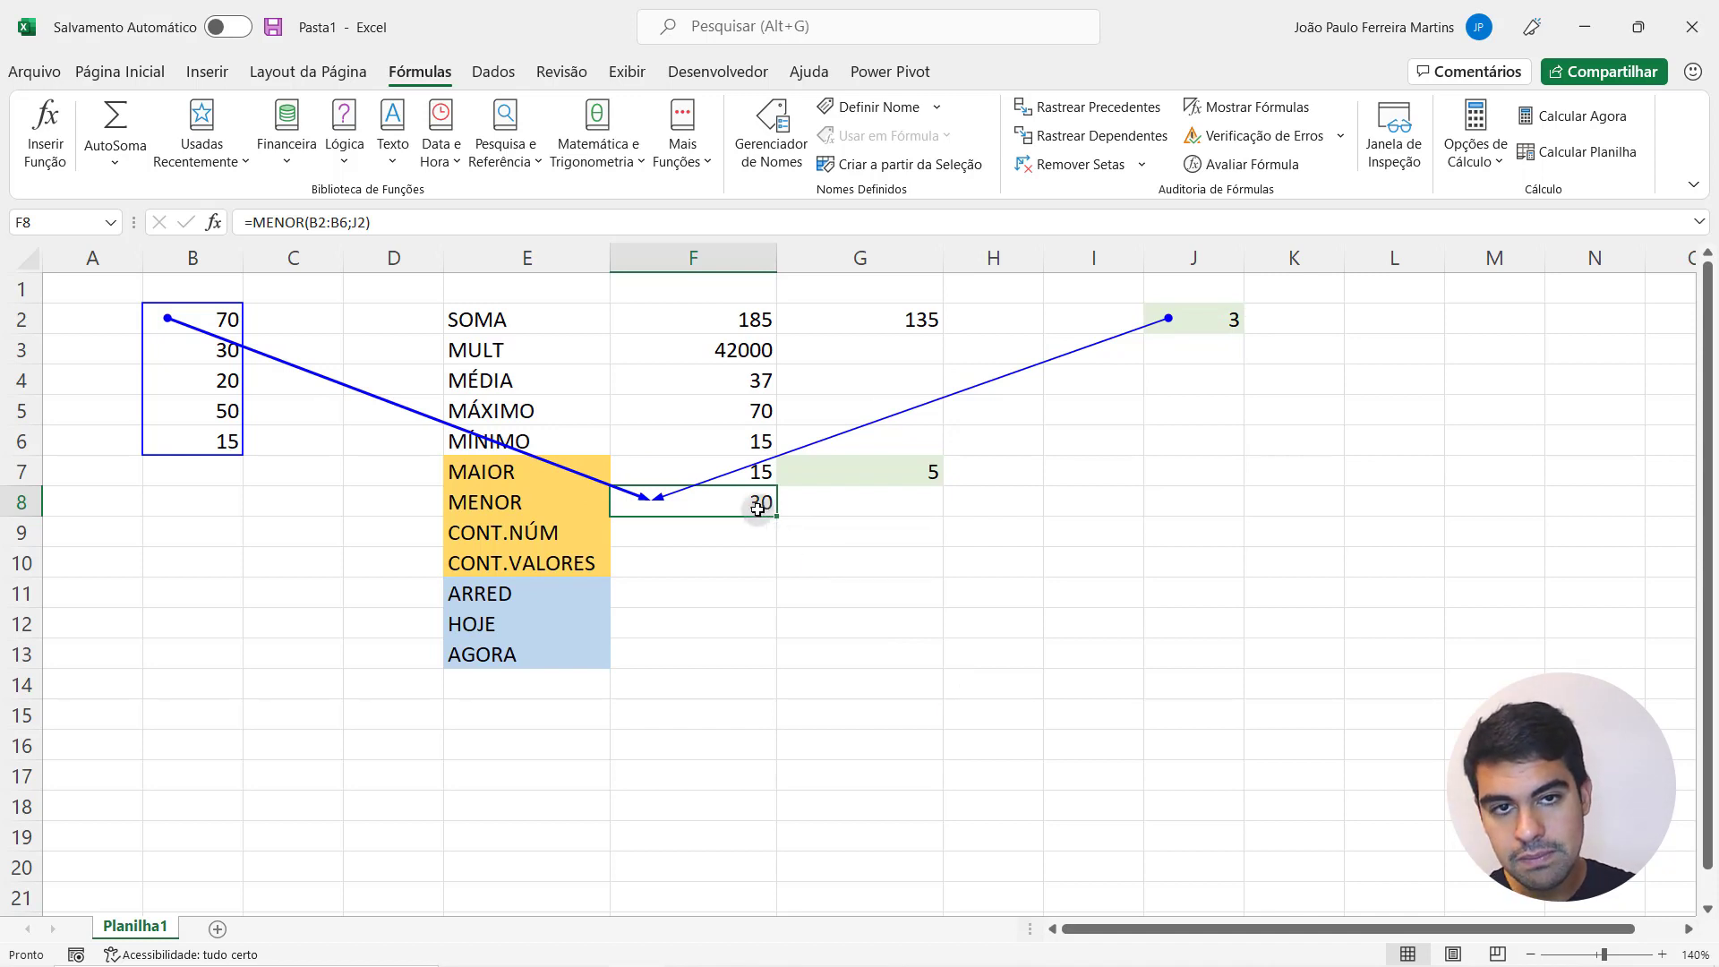
{"action": "left_click", "coordinate": [1076, 169]}
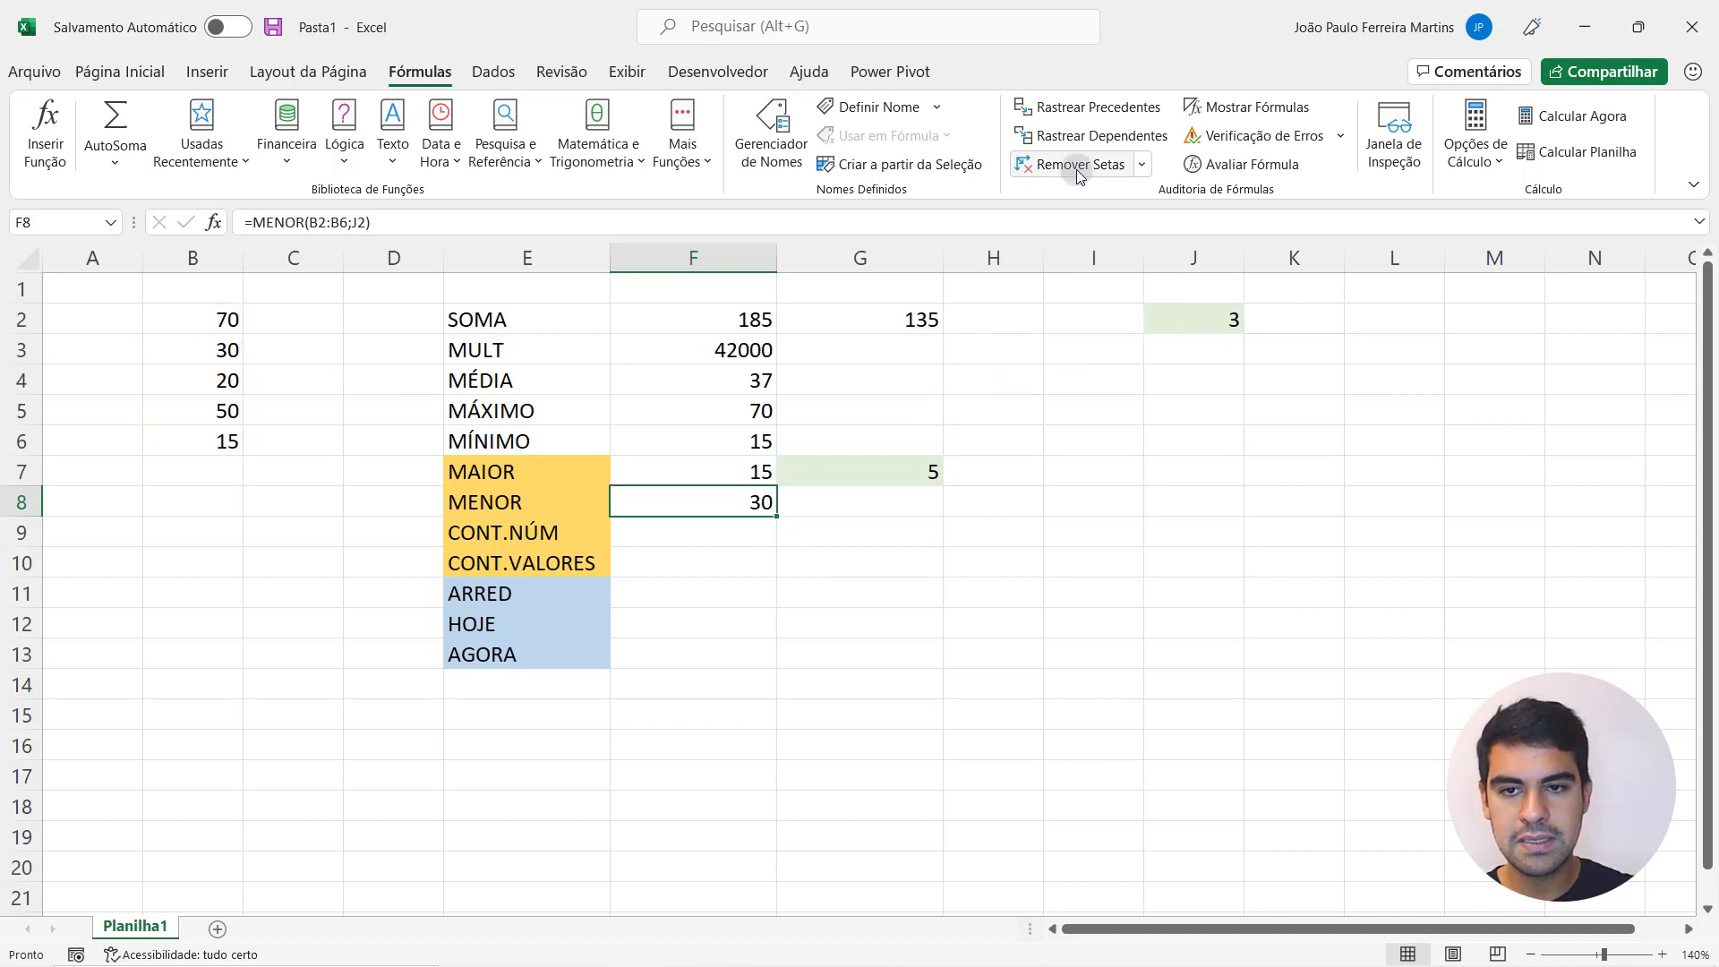
{"action": "left_click", "coordinate": [747, 471]}
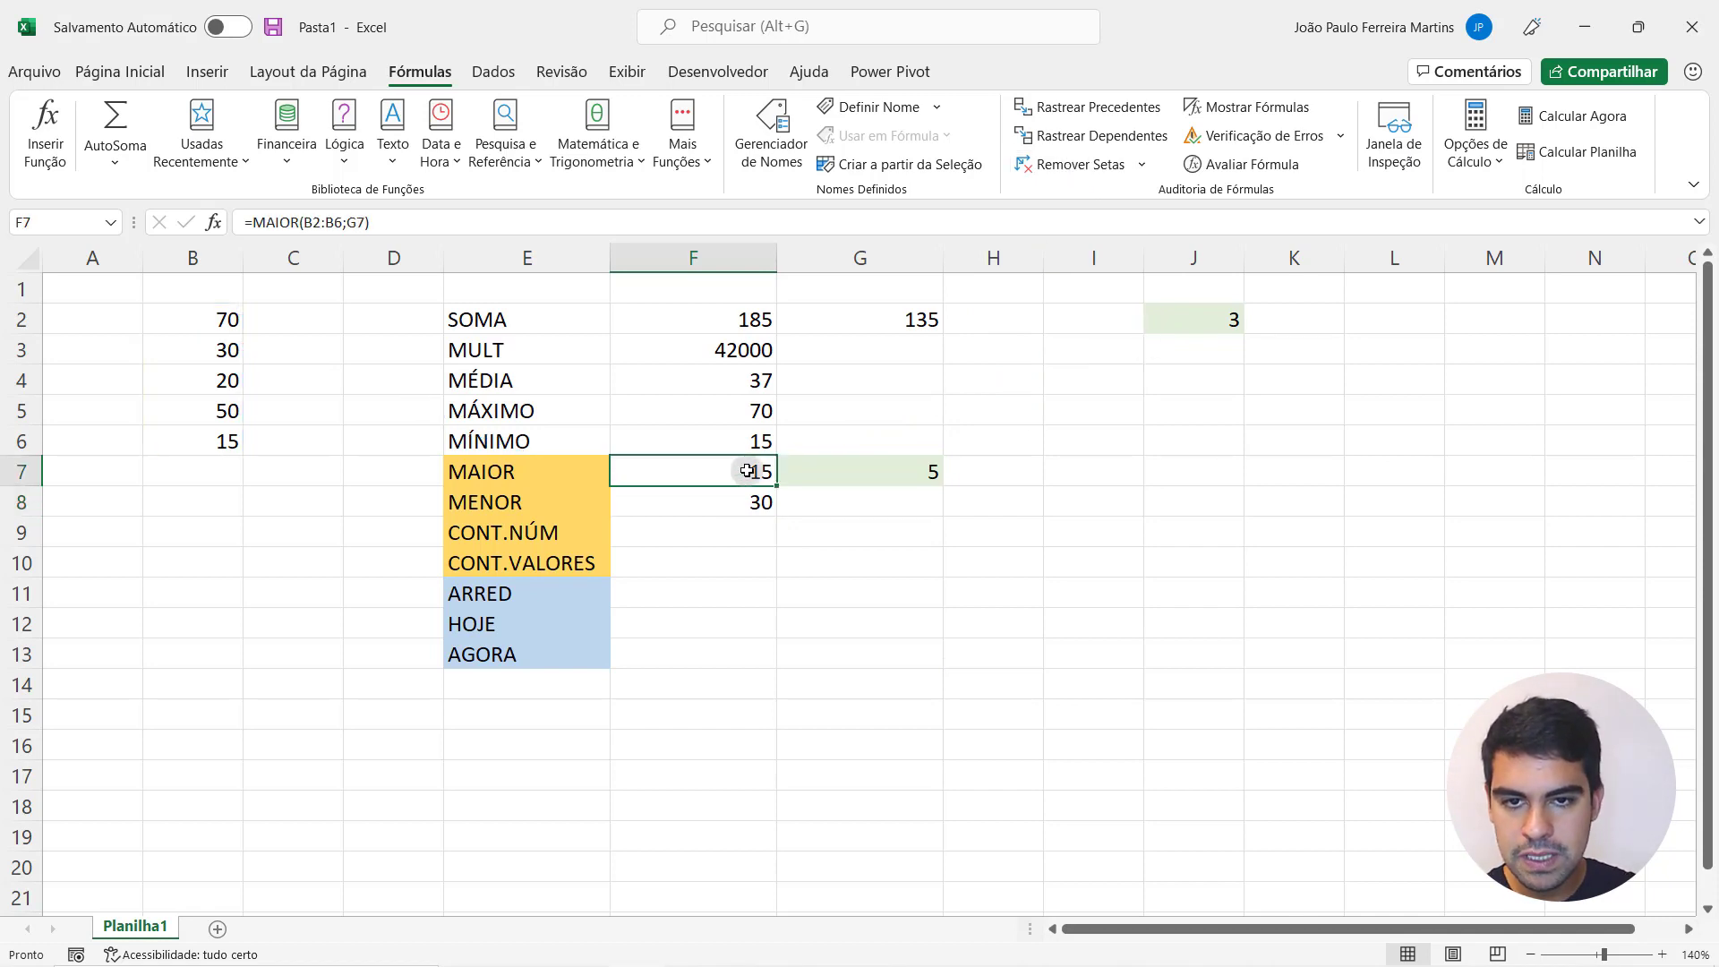
- Trace the precedents of the MAIOR formula in F7, alone and with F7:F8 selected, removing the arrows each time
{"action": "left_click", "coordinate": [1083, 109]}
{"action": "left_click", "coordinate": [1081, 172]}
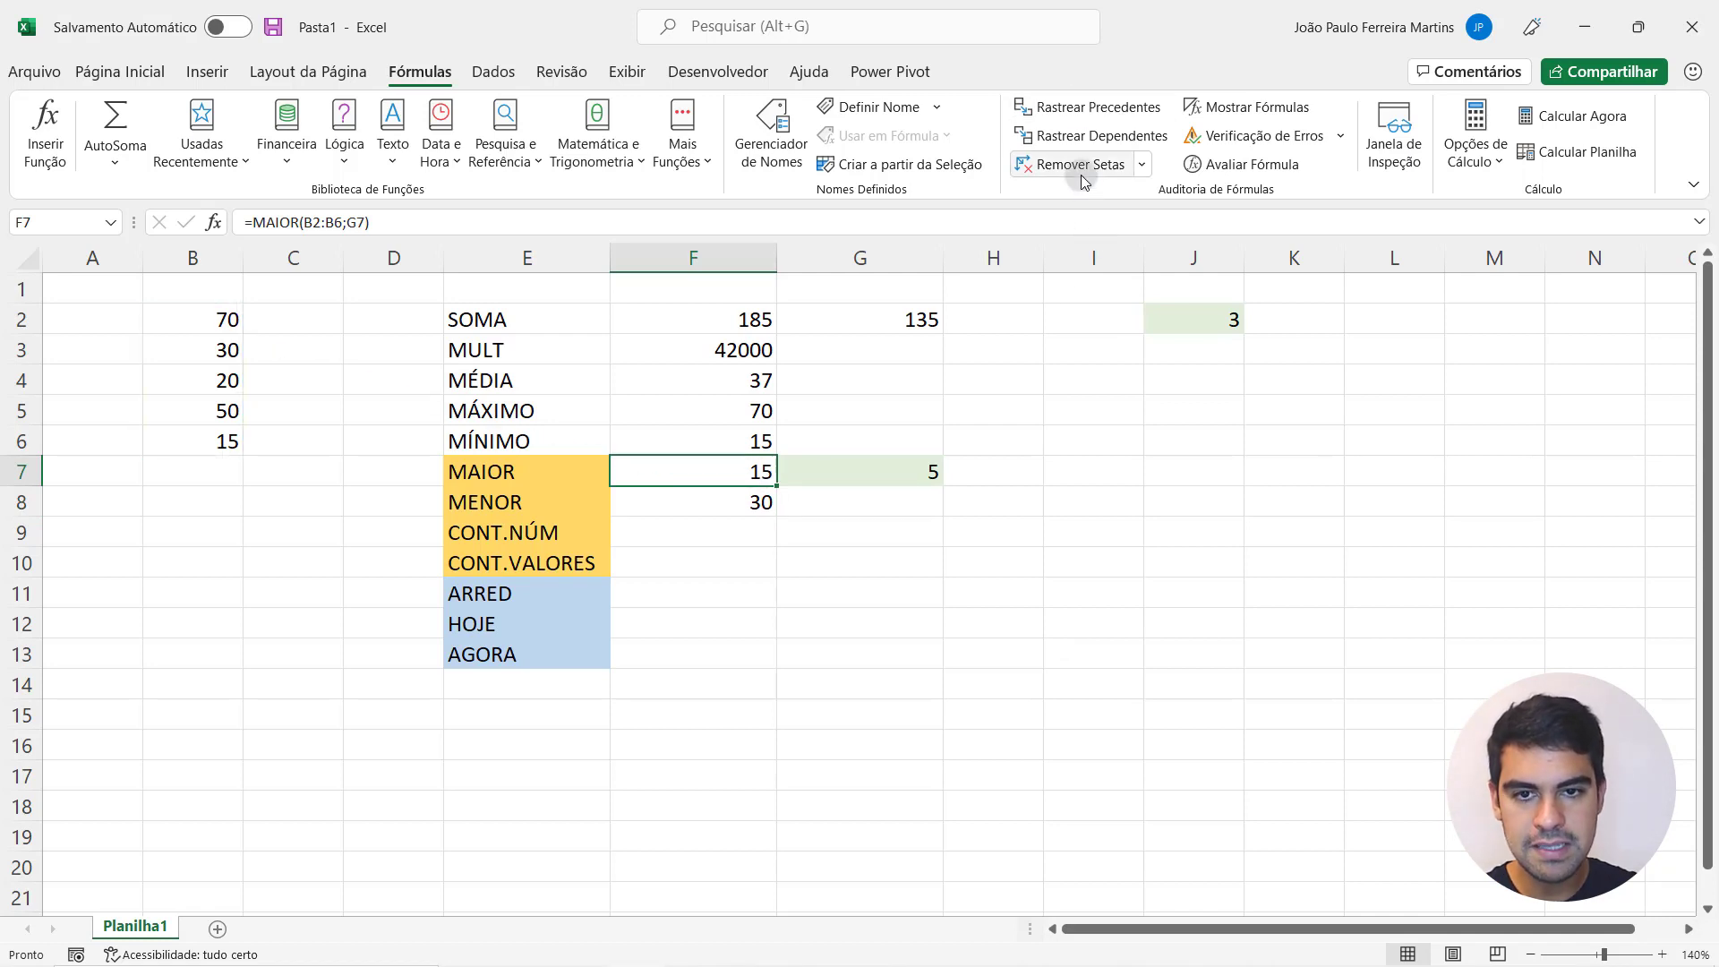
{"action": "left_click_drag", "start_coordinate": [718, 473], "coordinate": [717, 494]}
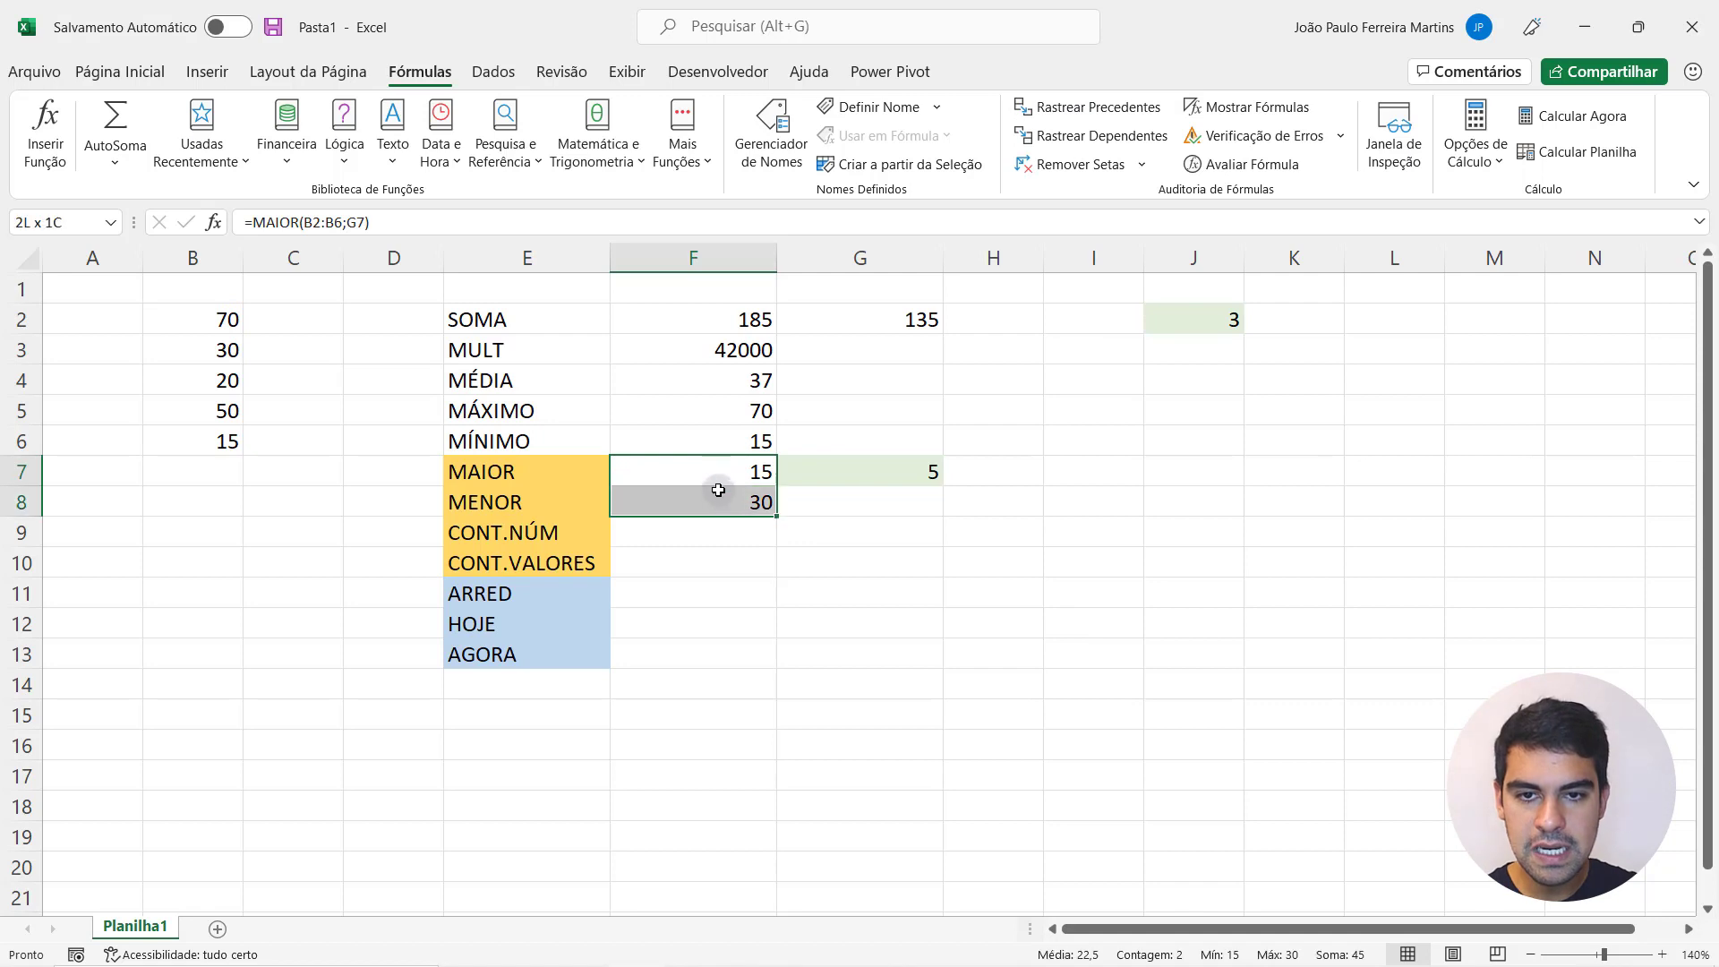
{"action": "left_click", "coordinate": [1111, 110]}
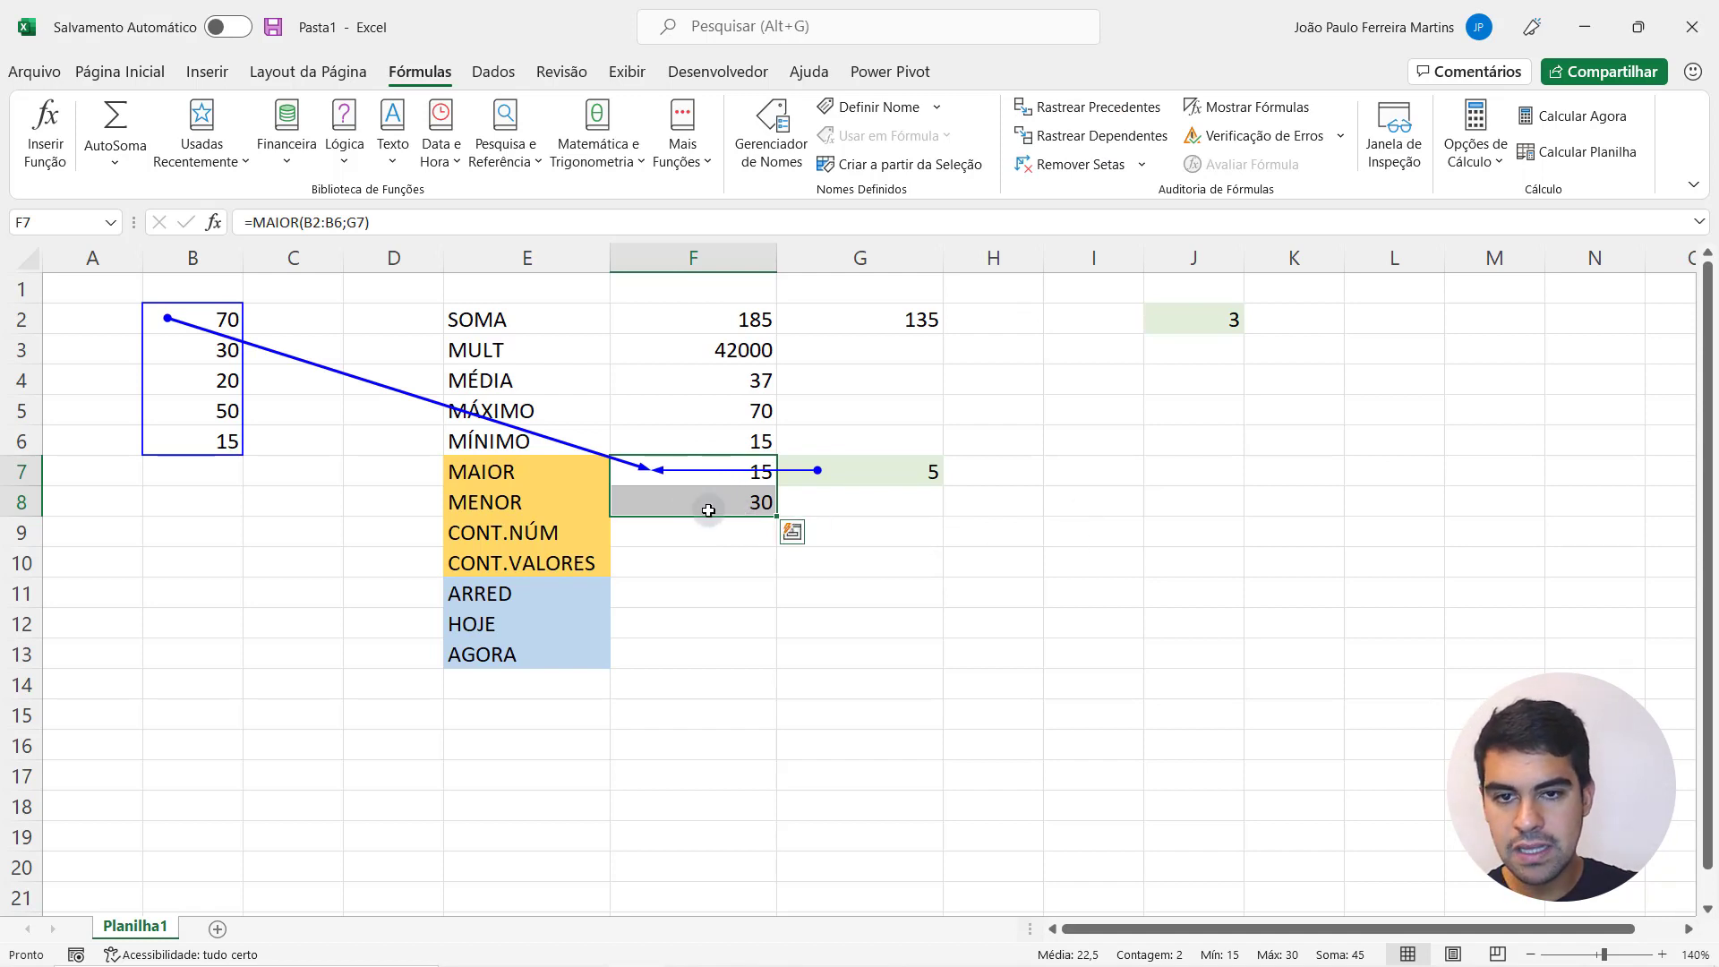
{"action": "left_click", "coordinate": [1075, 164]}
{"action": "left_click", "coordinate": [983, 679]}
{"action": "left_click", "coordinate": [773, 533]}
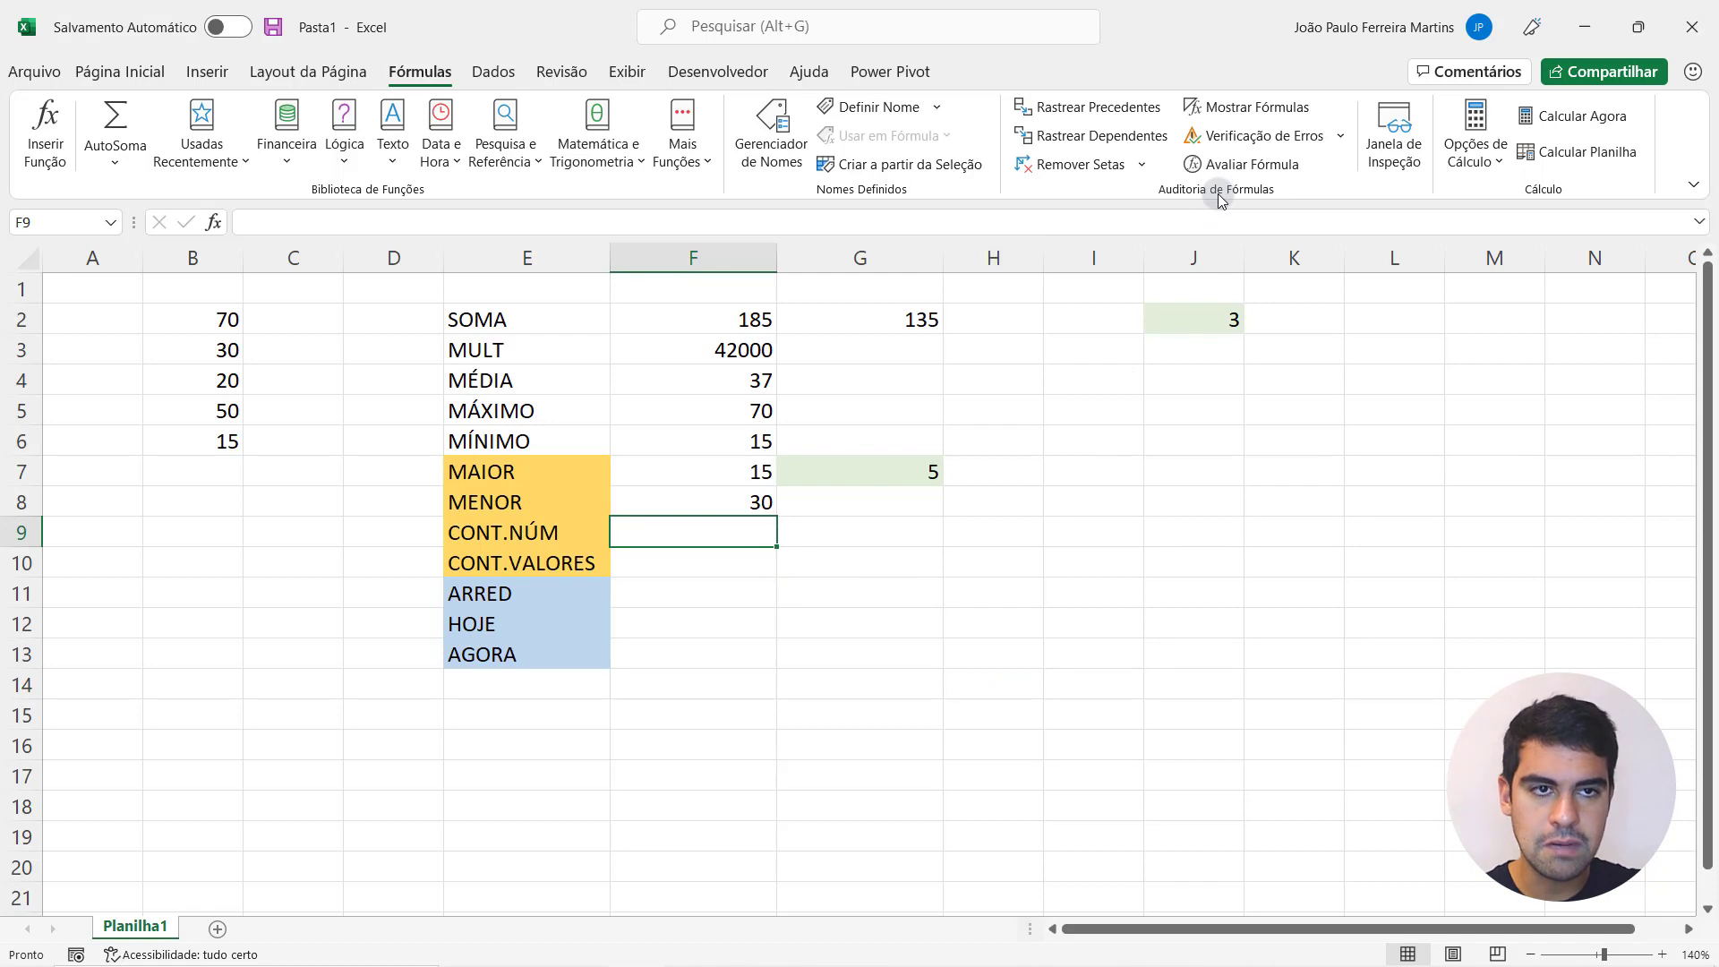
{"action": "left_click", "coordinate": [1481, 144]}
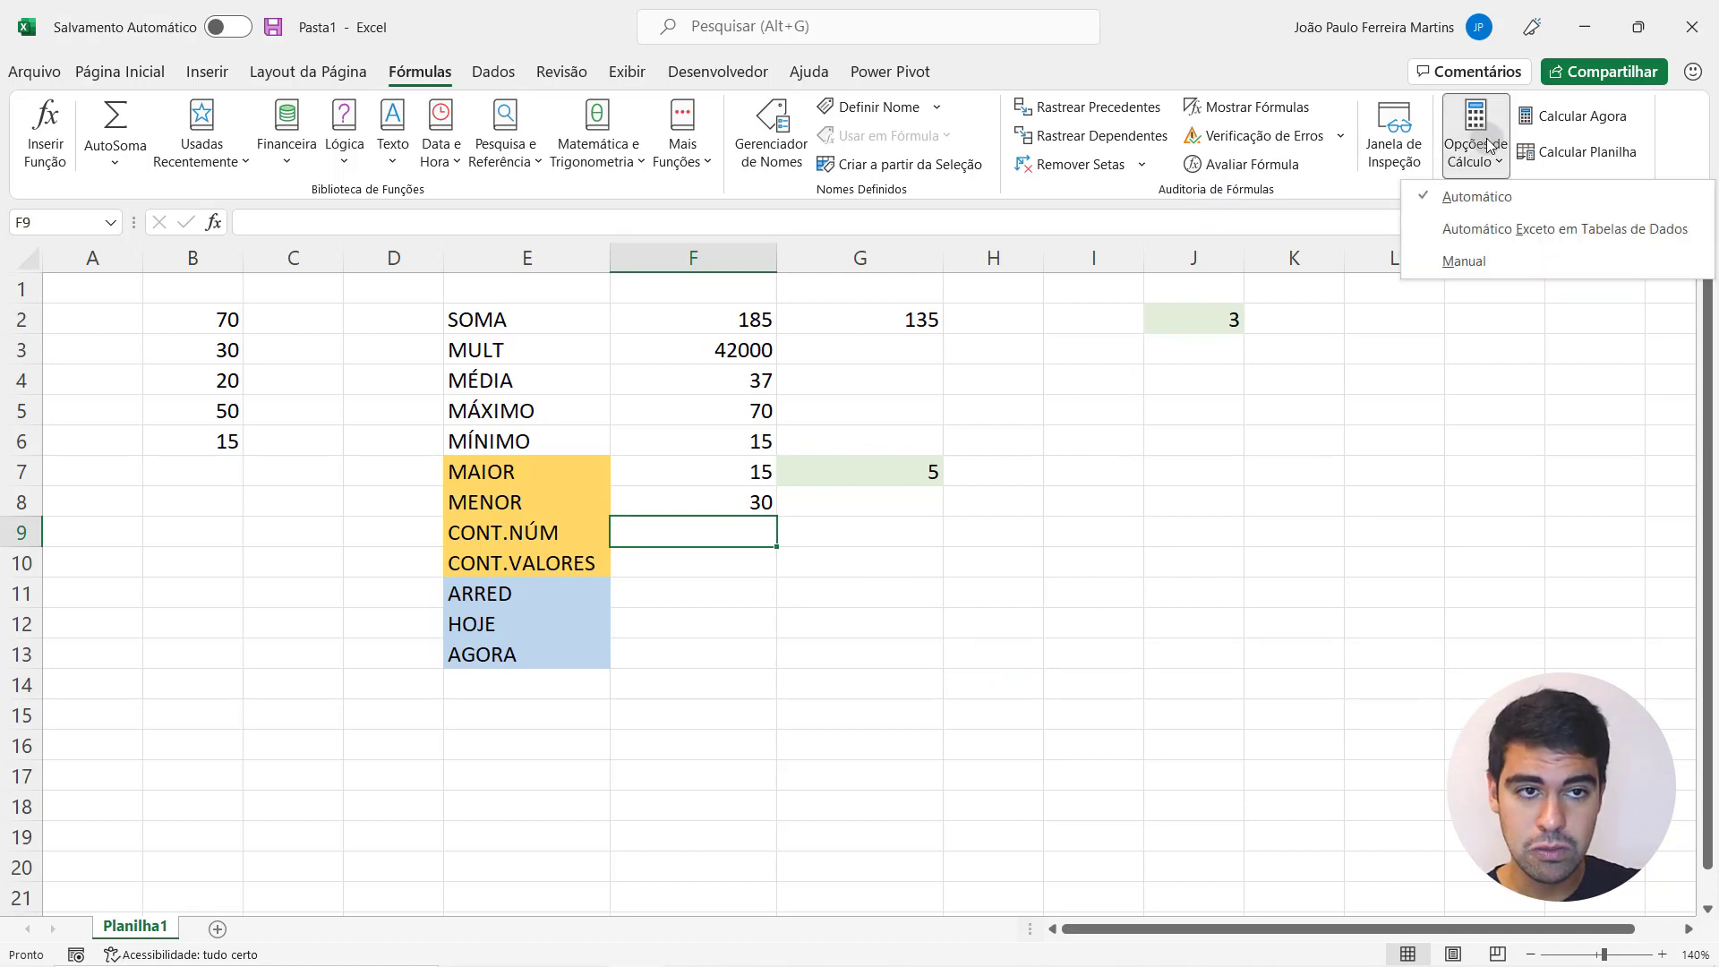
{"action": "left_click", "coordinate": [1489, 146]}
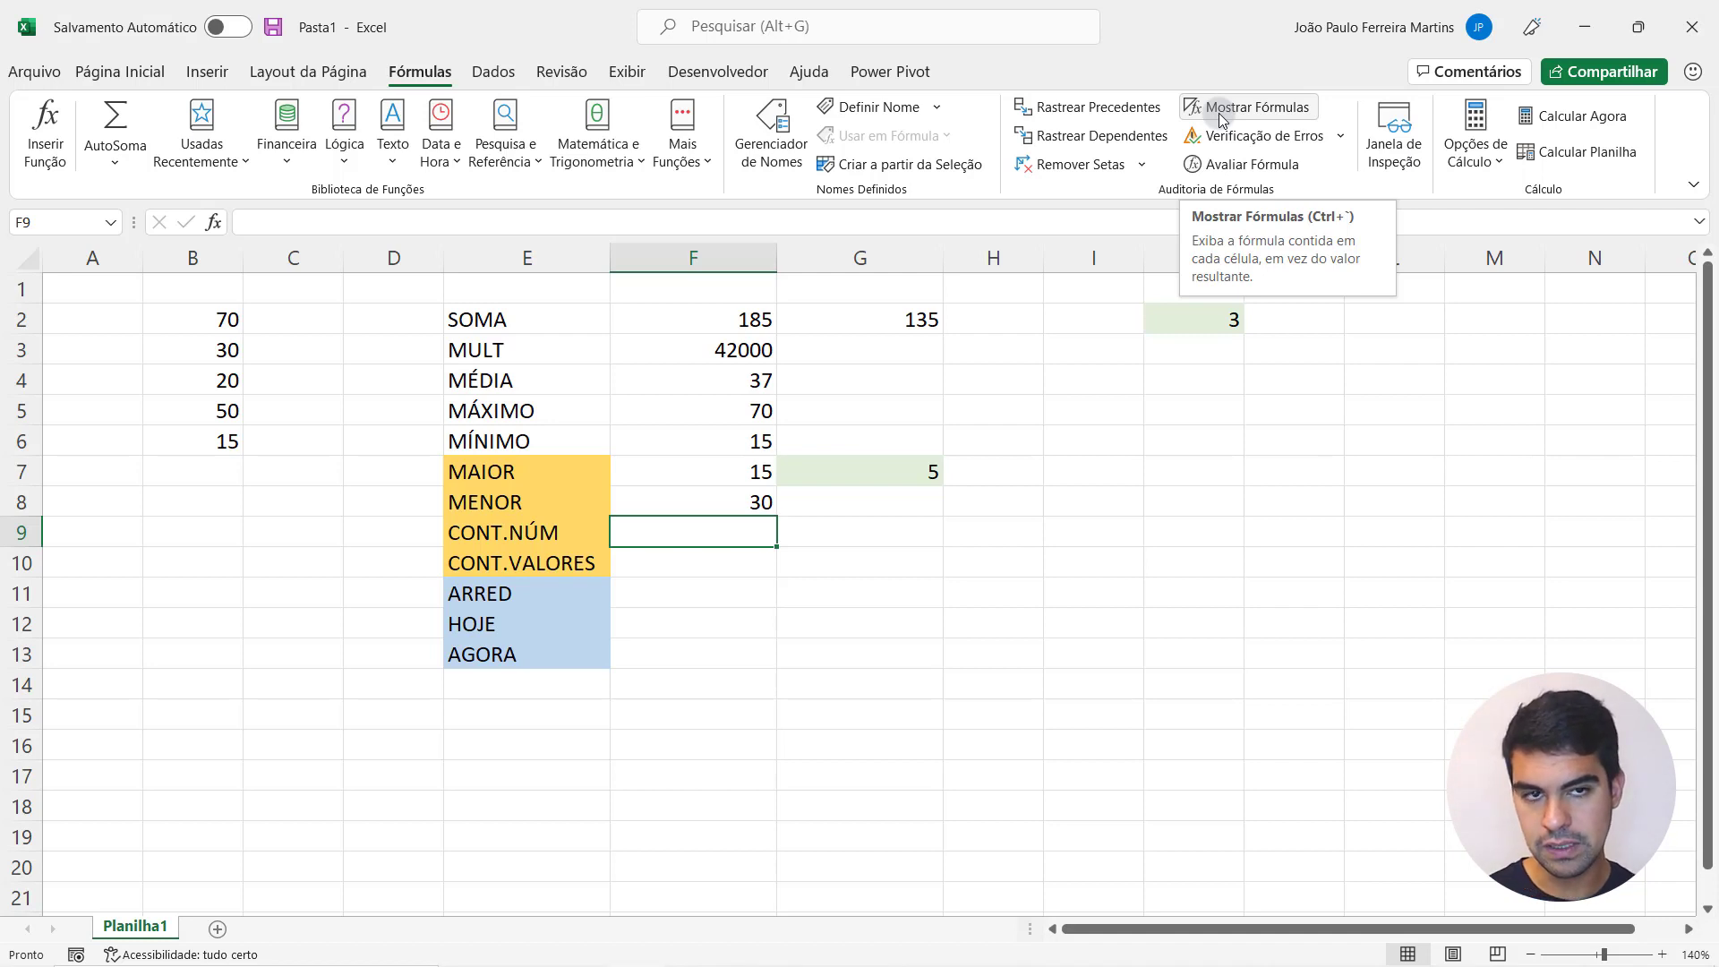
- Show the formulas in the sheet's cells instead of their results, and switch back to the results
{"action": "left_click", "coordinate": [721, 502]}
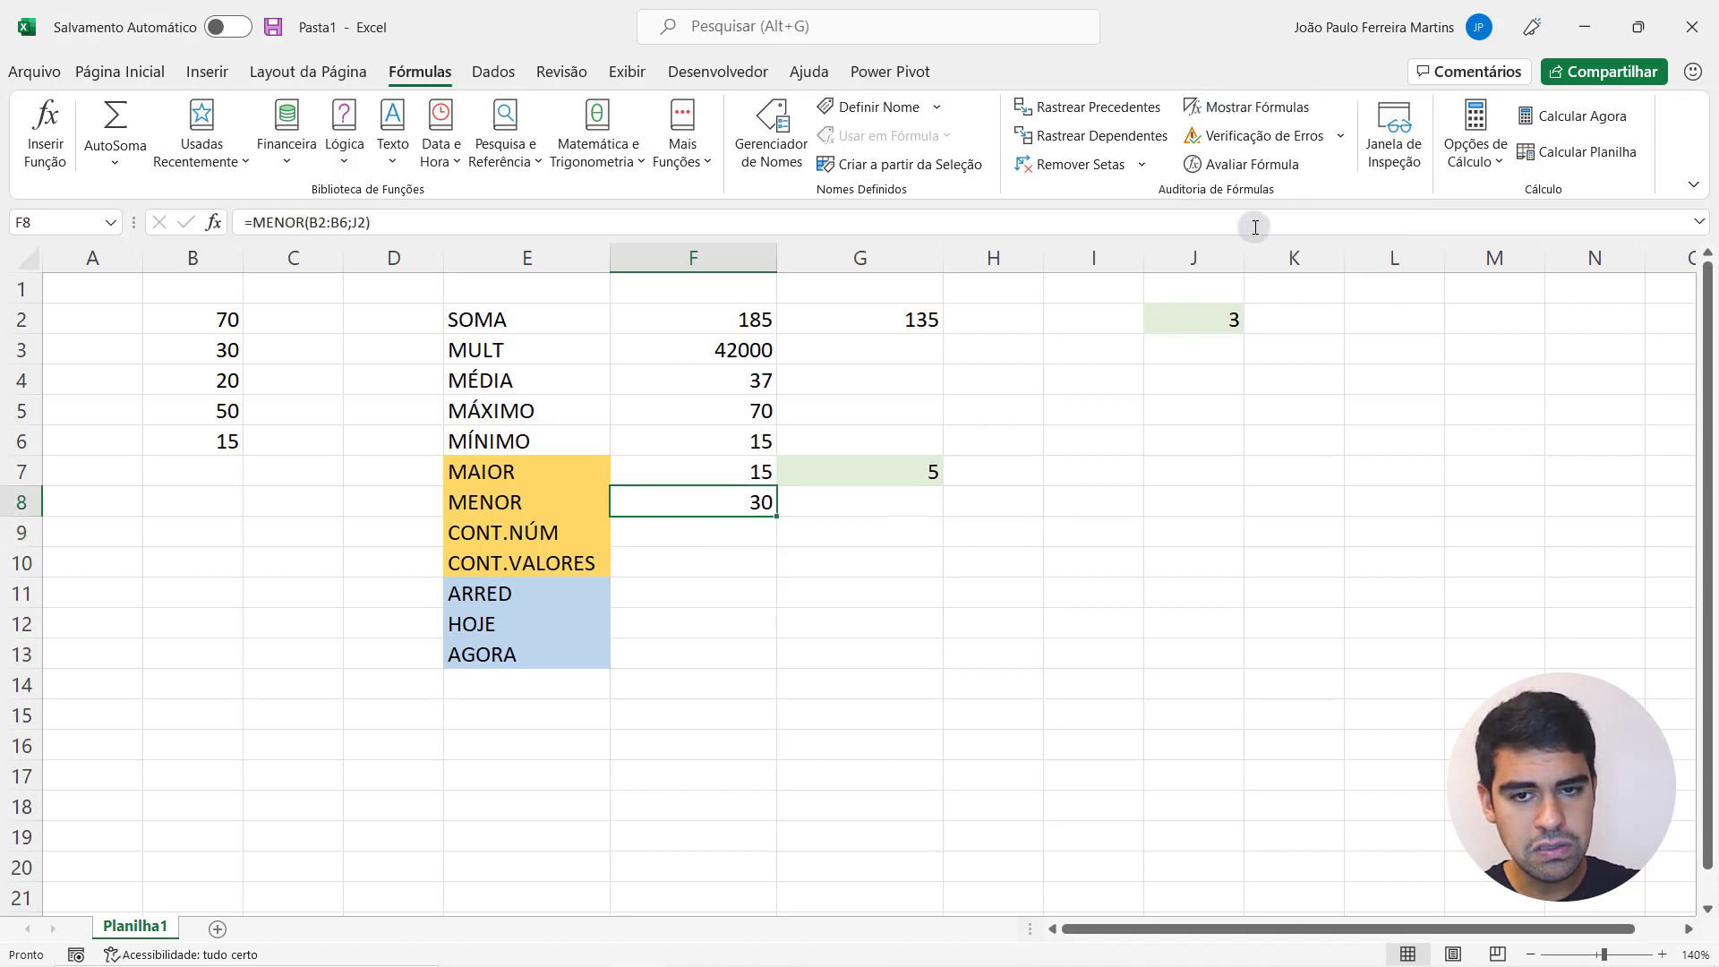
{"action": "left_click", "coordinate": [1238, 112]}
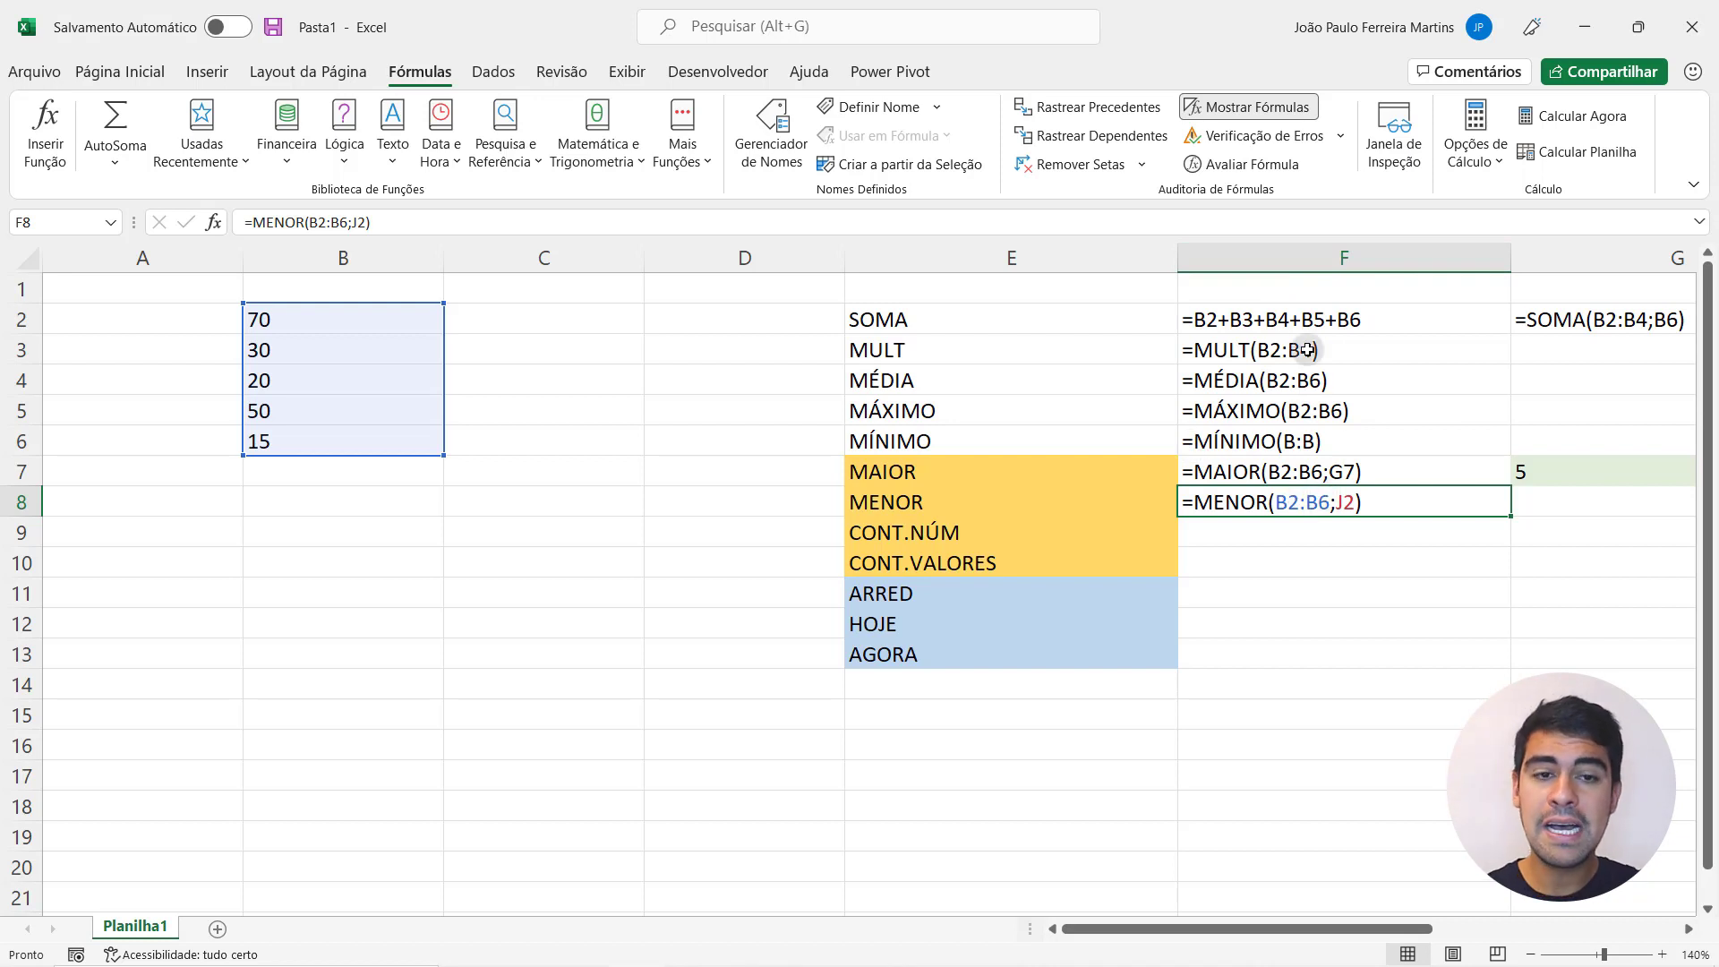
{"action": "left_click", "coordinate": [1264, 115]}
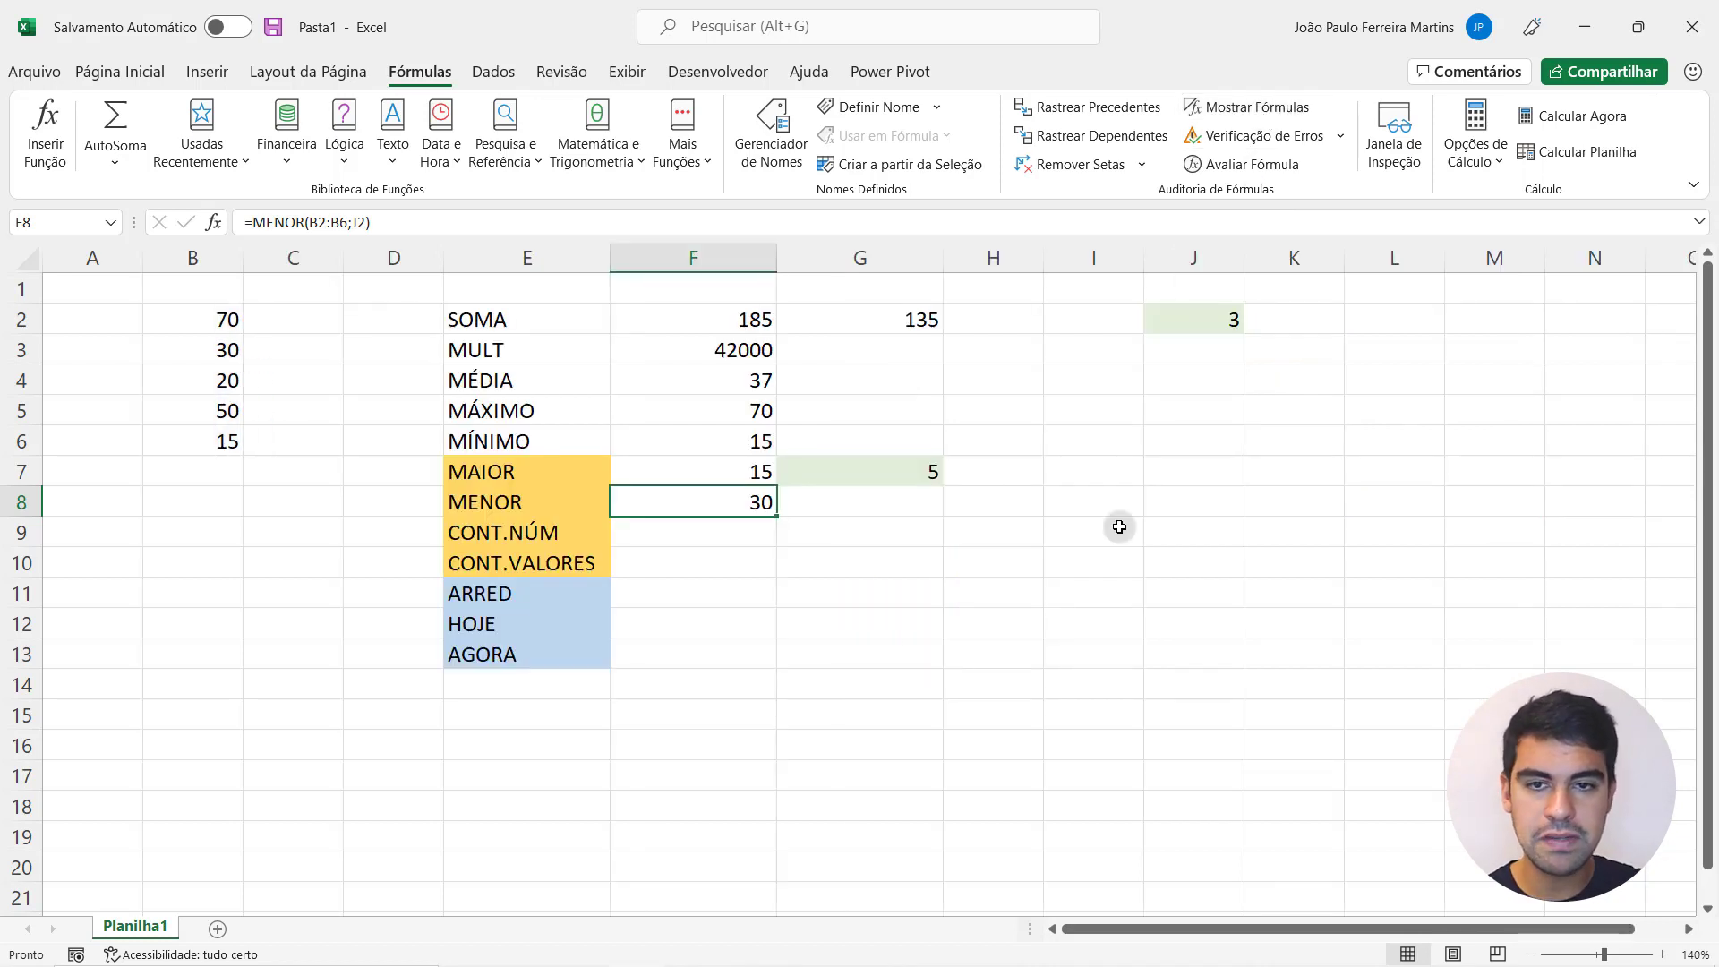
{"action": "left_click", "coordinate": [1119, 527]}
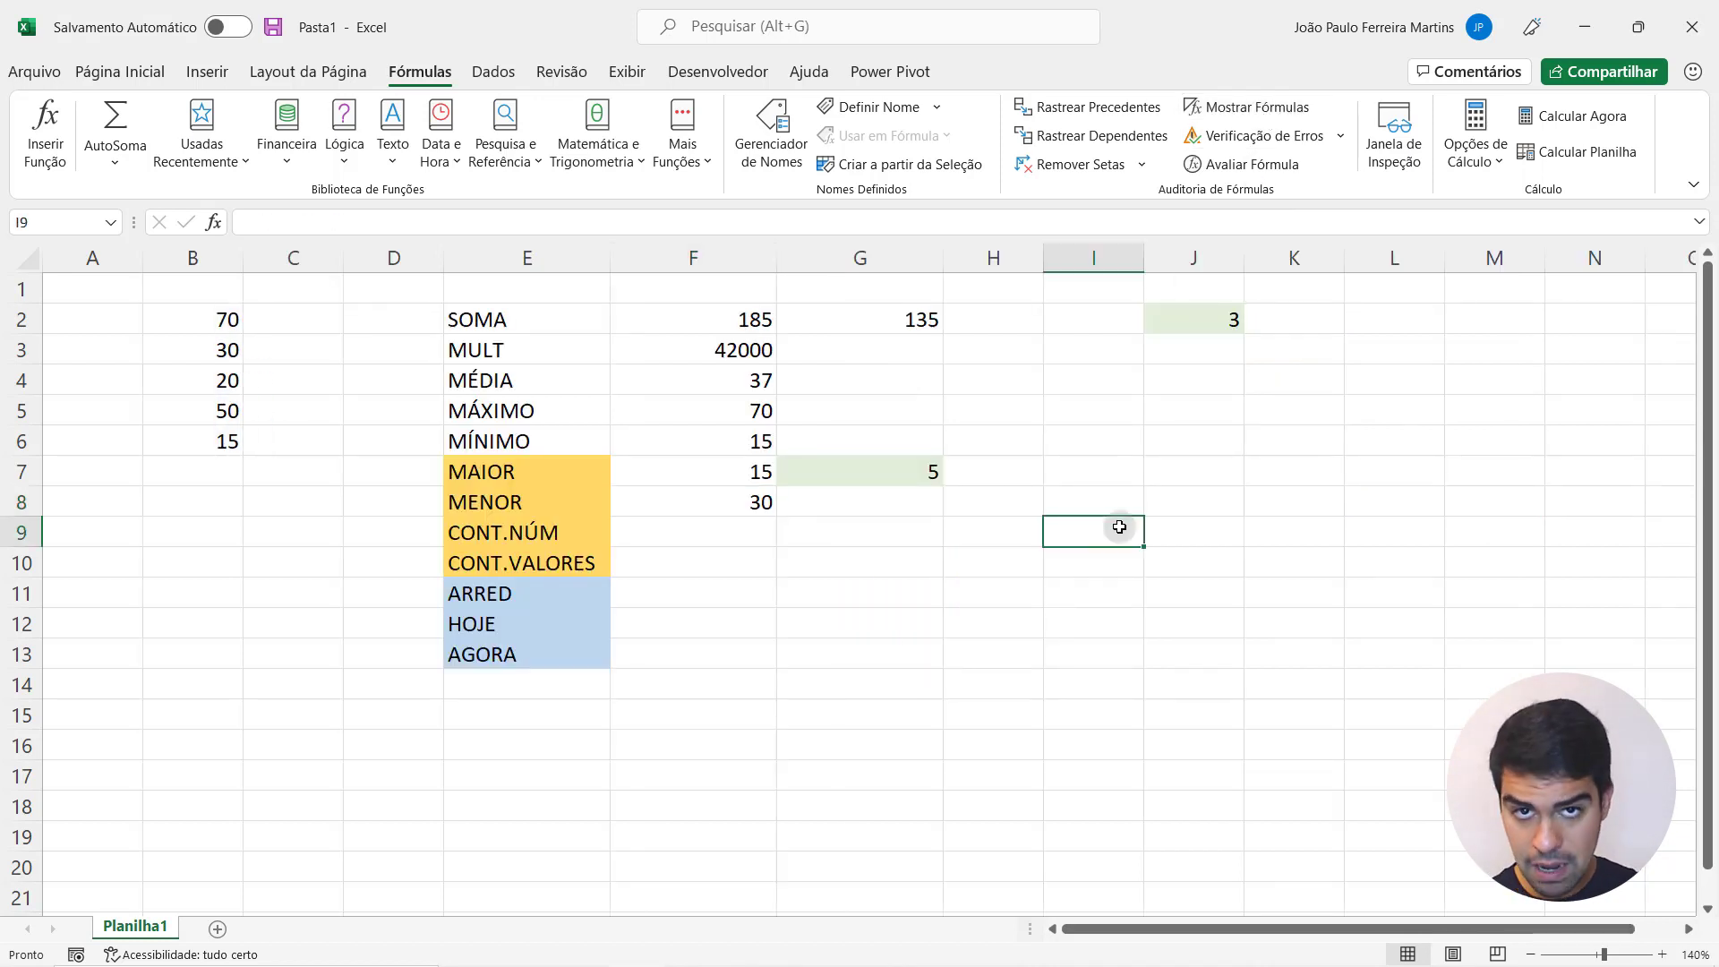
{"action": "left_click", "coordinate": [681, 533]}
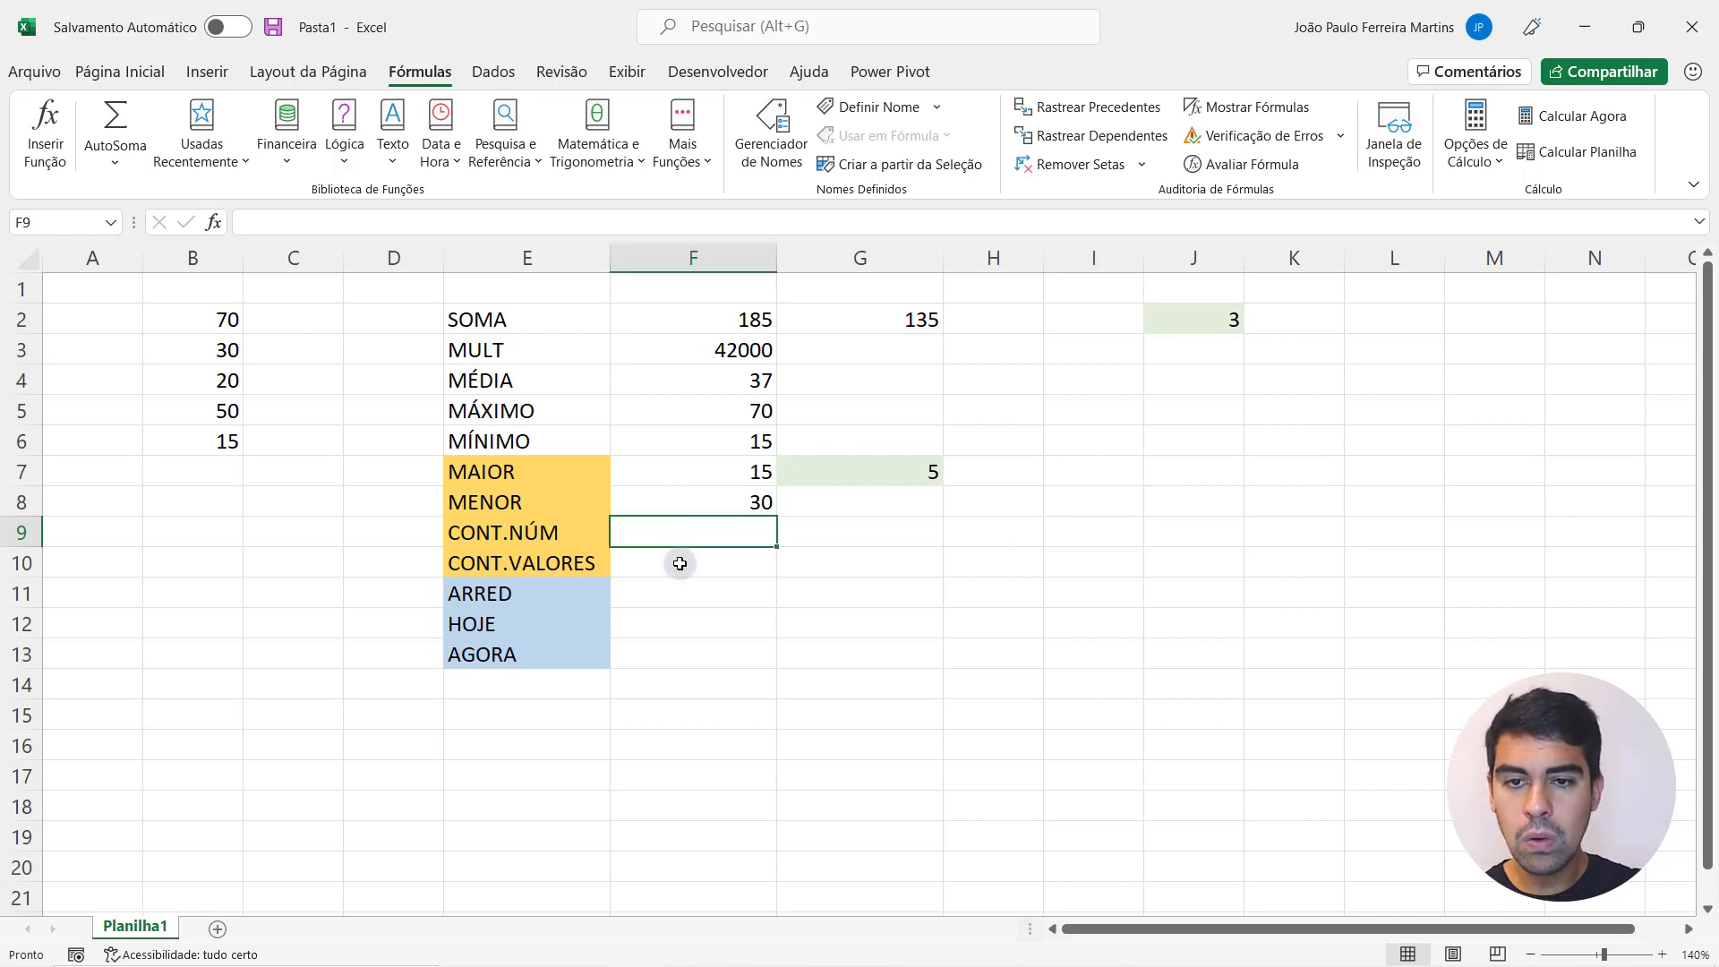
{"action": "left_click", "coordinate": [680, 564]}
{"action": "left_click", "coordinate": [682, 528]}
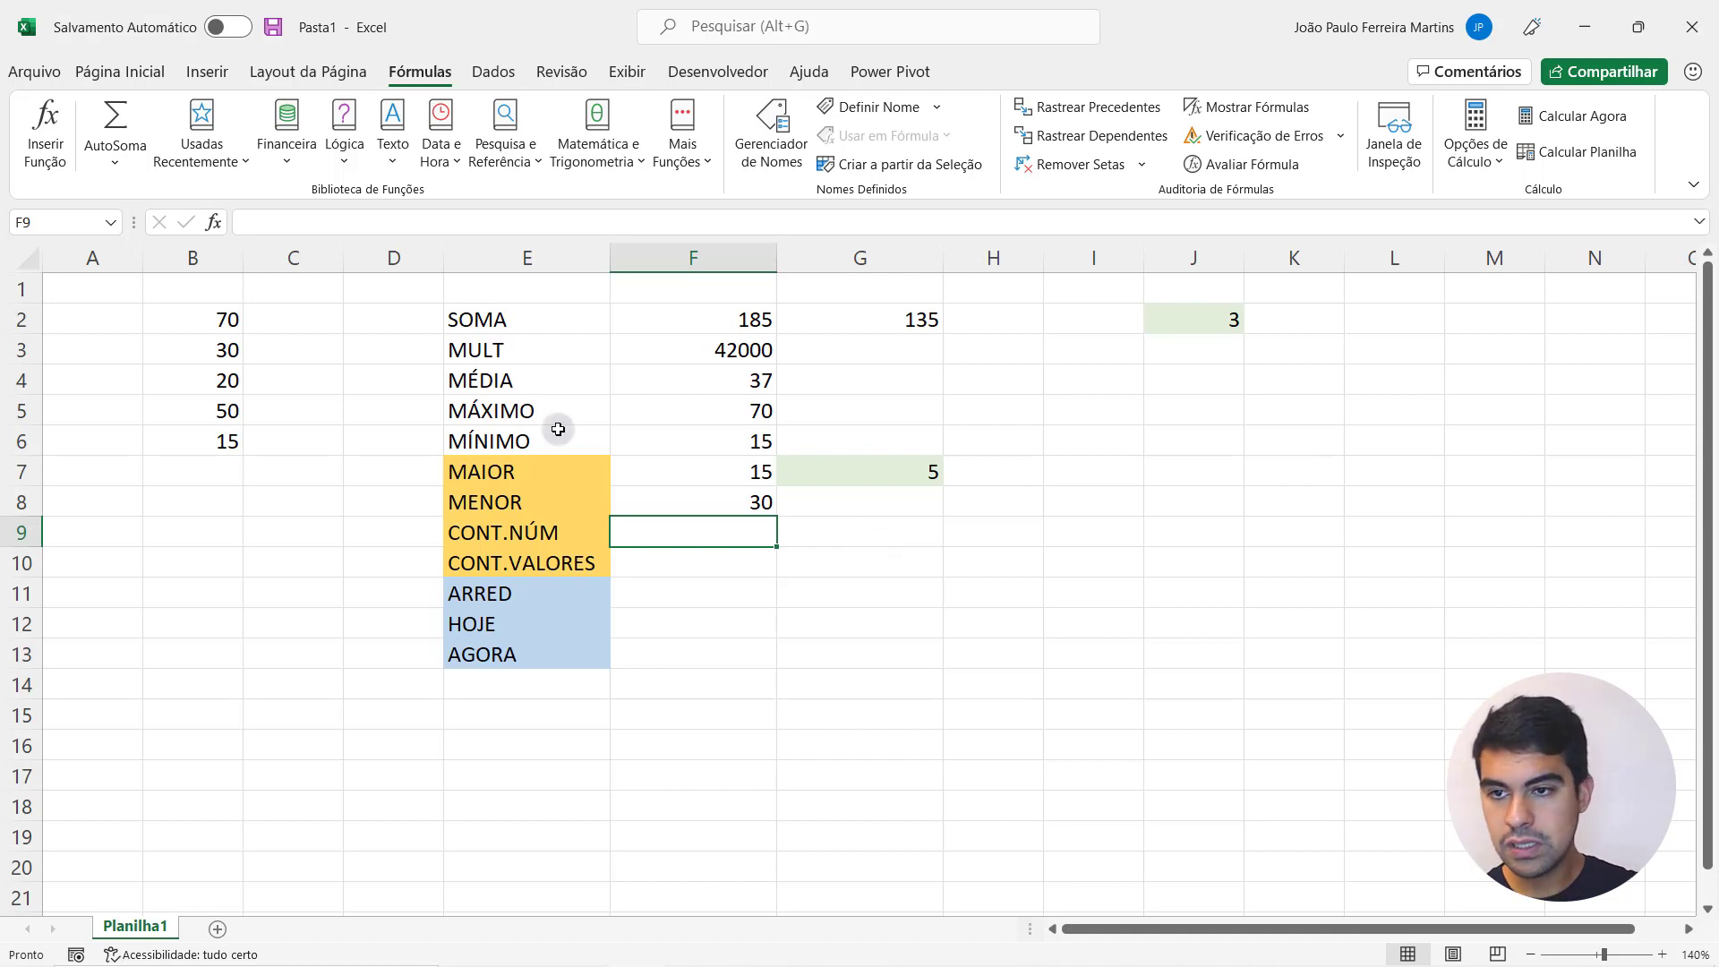
- Enter a person's first name in cell B8 as a sample text value
{"action": "left_click", "coordinate": [205, 498]}
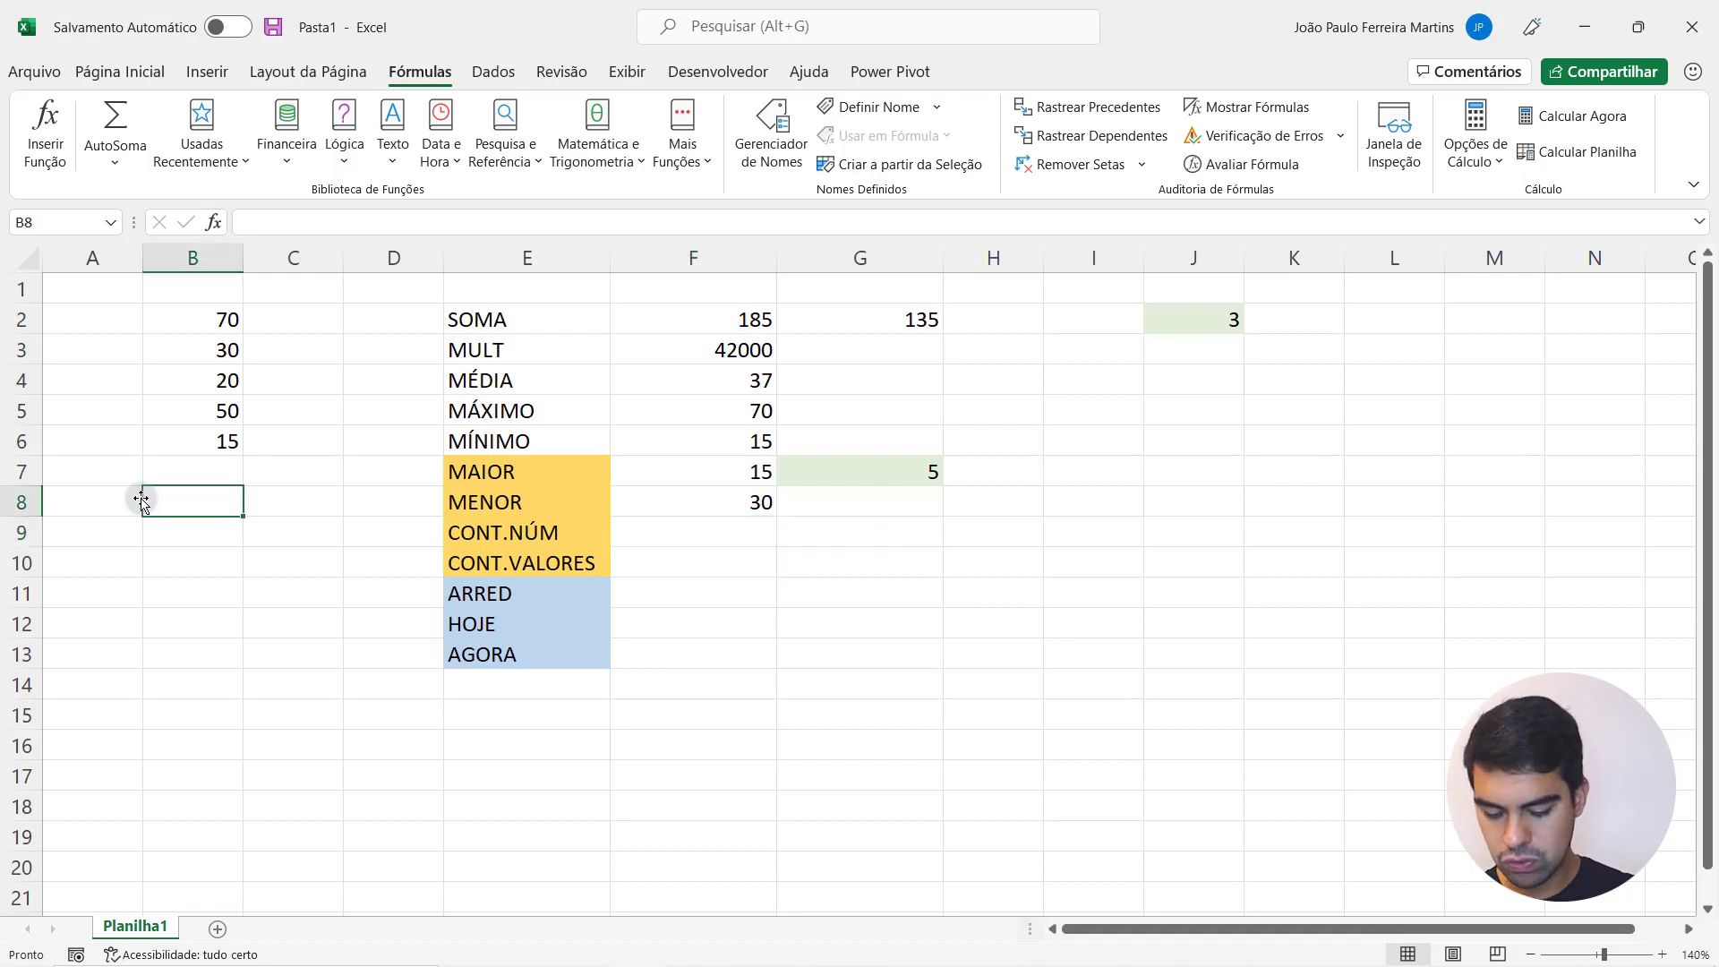
{"action": "type", "text": "jOÃO"}
{"action": "key", "text": "BackSpace"}
{"action": "key", "text": "BackSpace"}
{"action": "key", "text": "BackSpace"}
{"action": "key", "text": "BackSpace"}
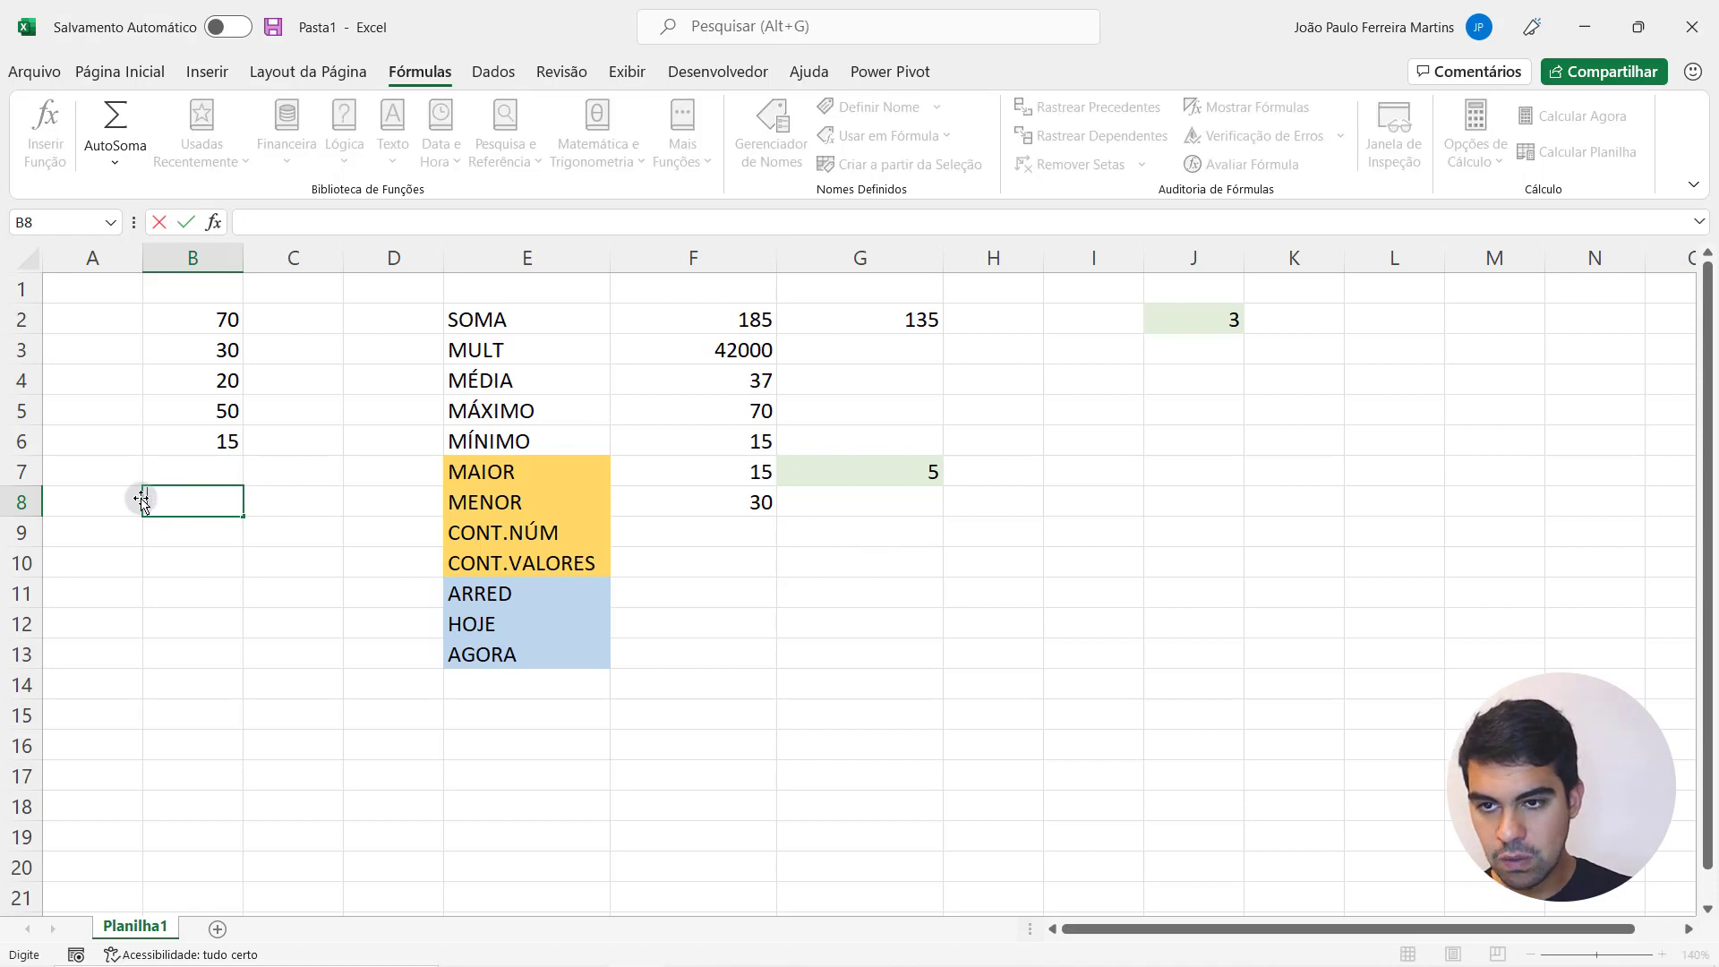
{"action": "type", "text": "João"}
{"action": "key", "text": "Return"}
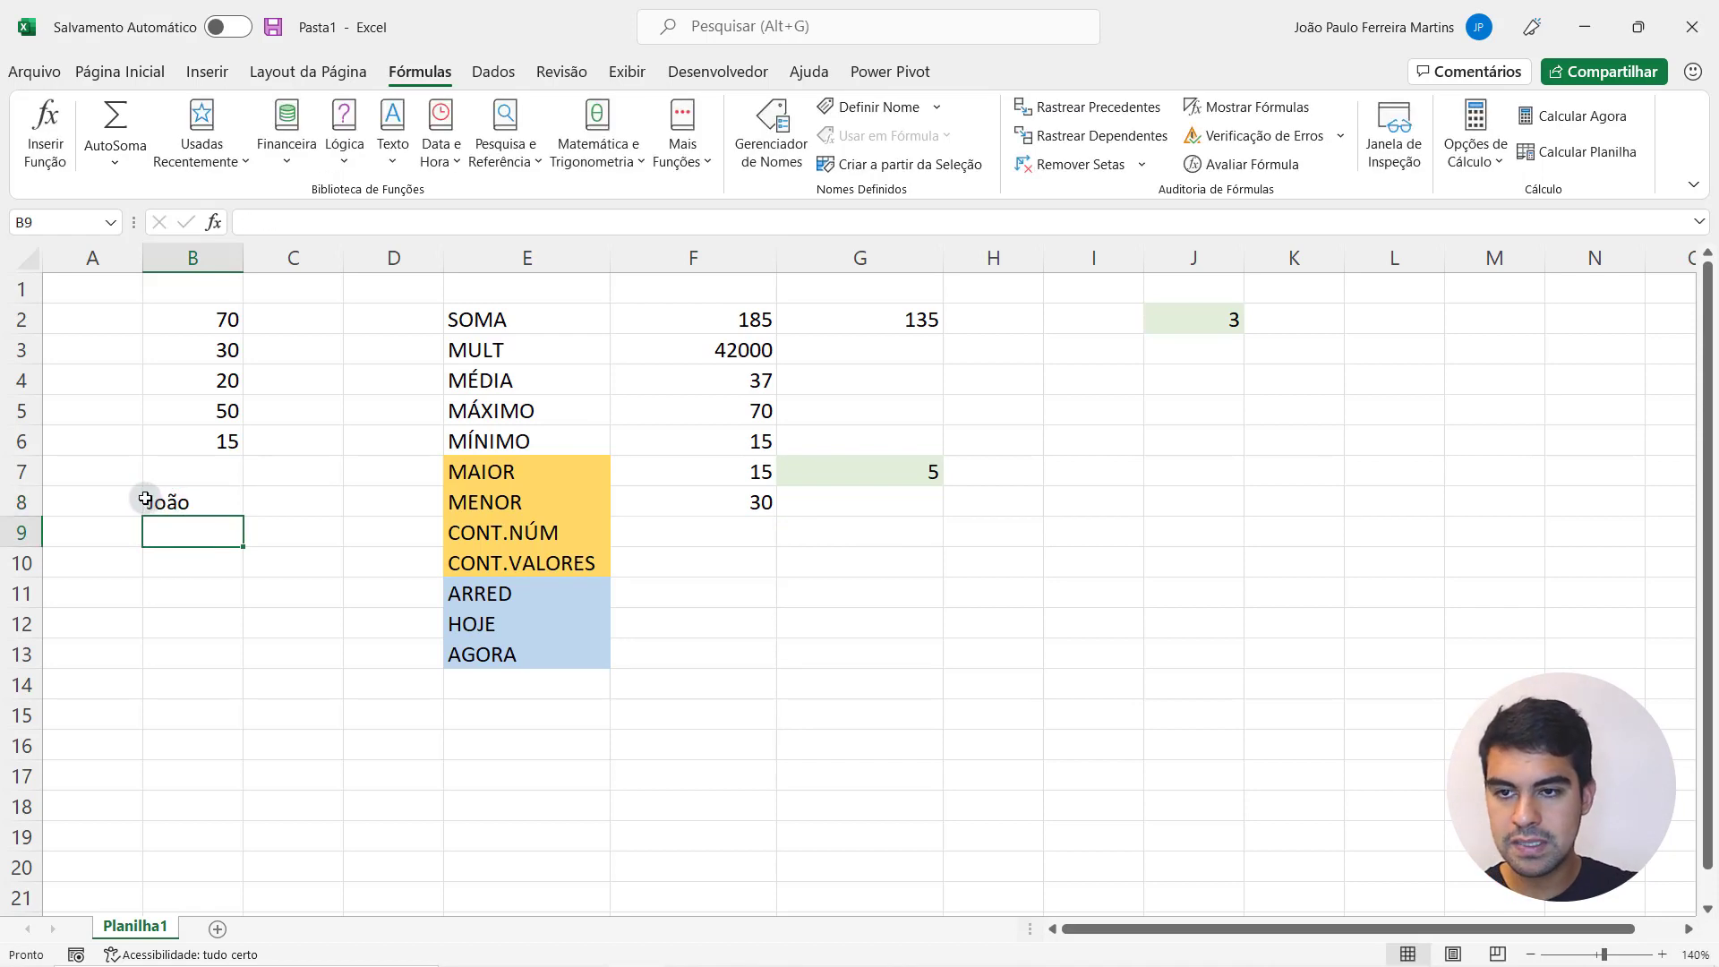
{"action": "left_click", "coordinate": [205, 499]}
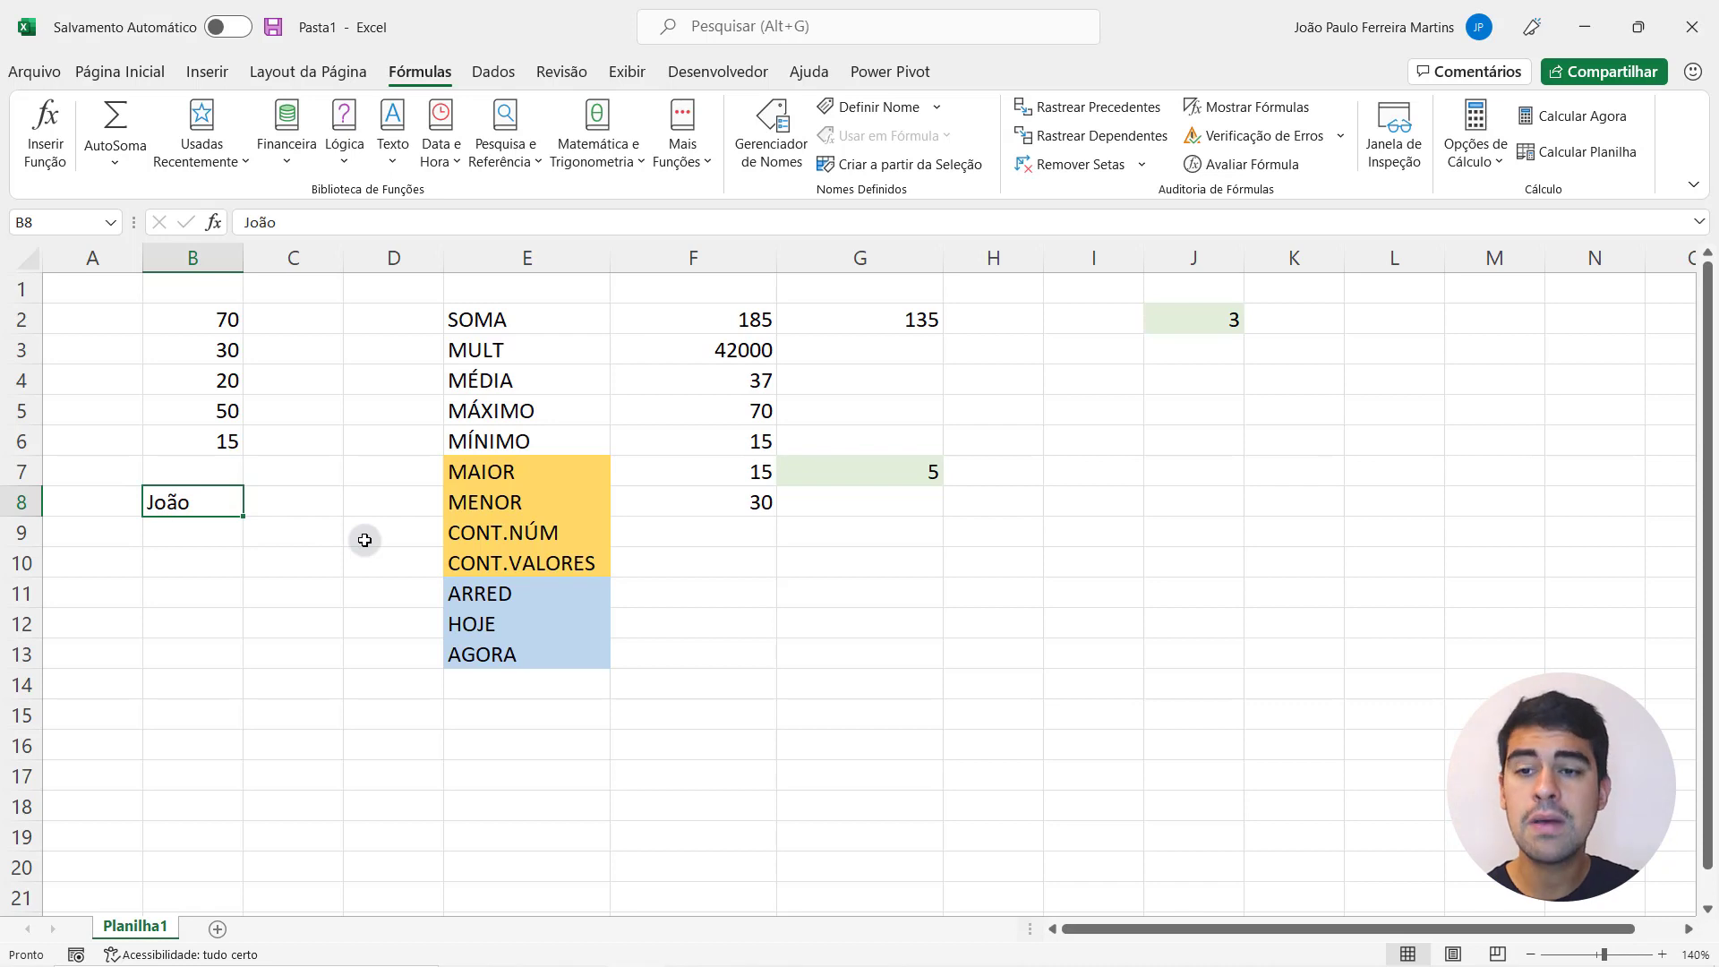
- Enter the mixed letter-and-number code HJ123PF5 in cell B9
{"action": "left_click", "coordinate": [196, 534]}
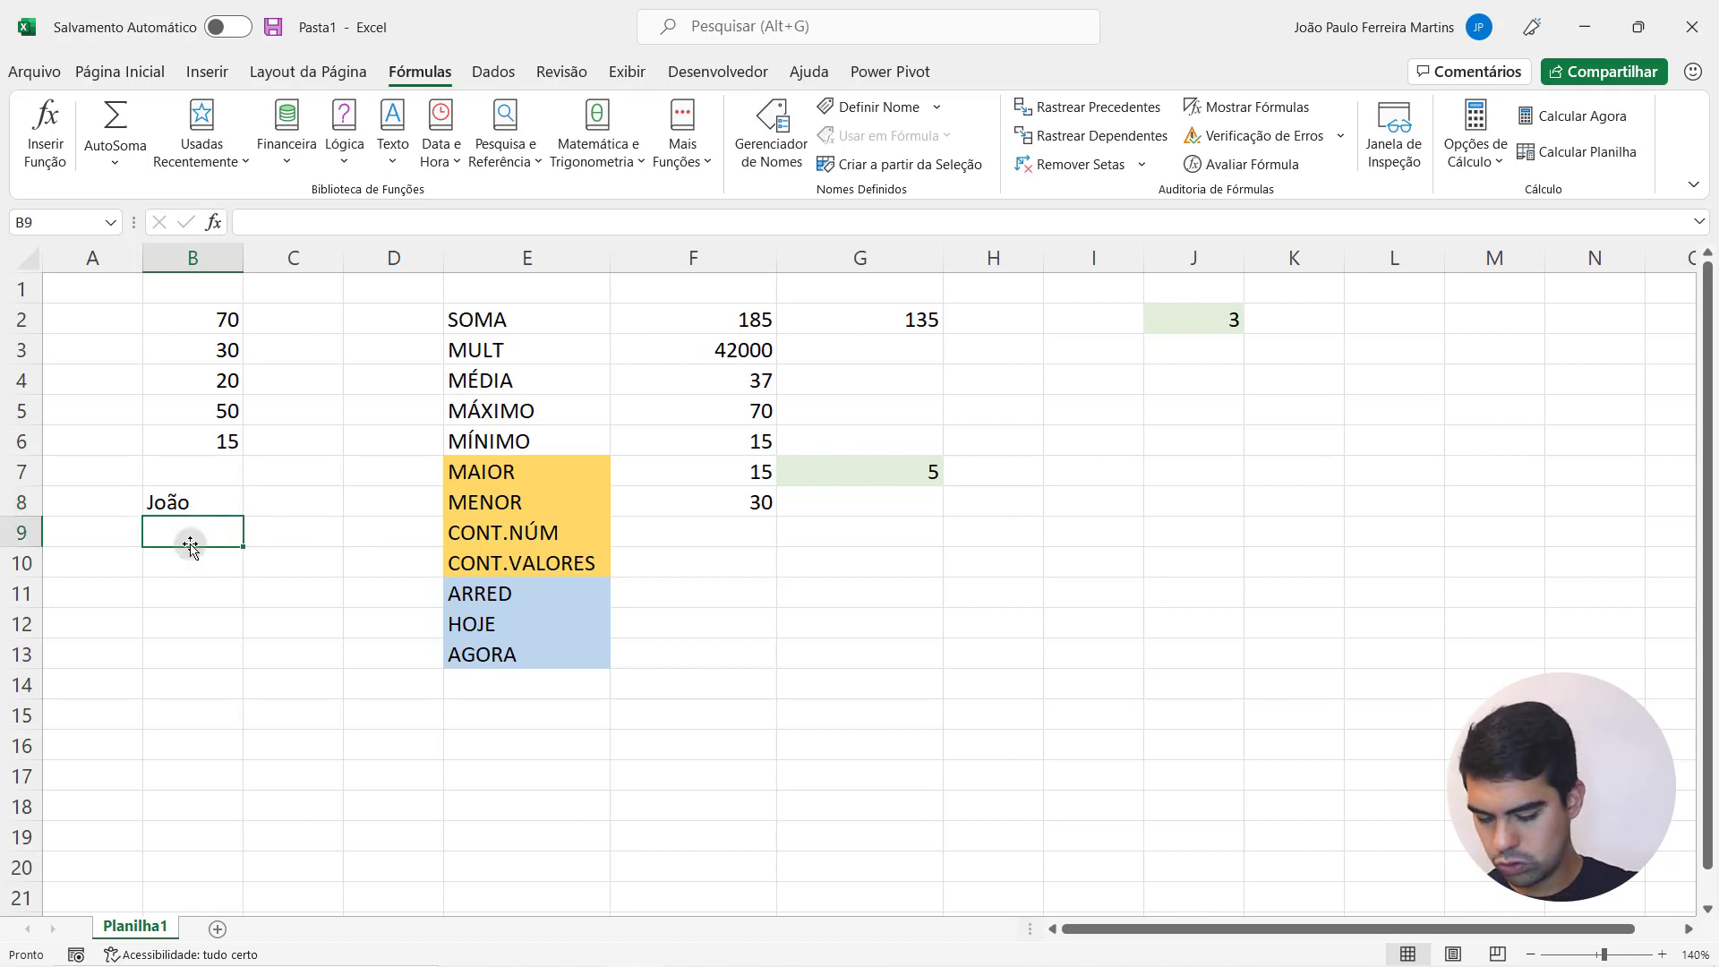
{"action": "type", "text": "HJ"}
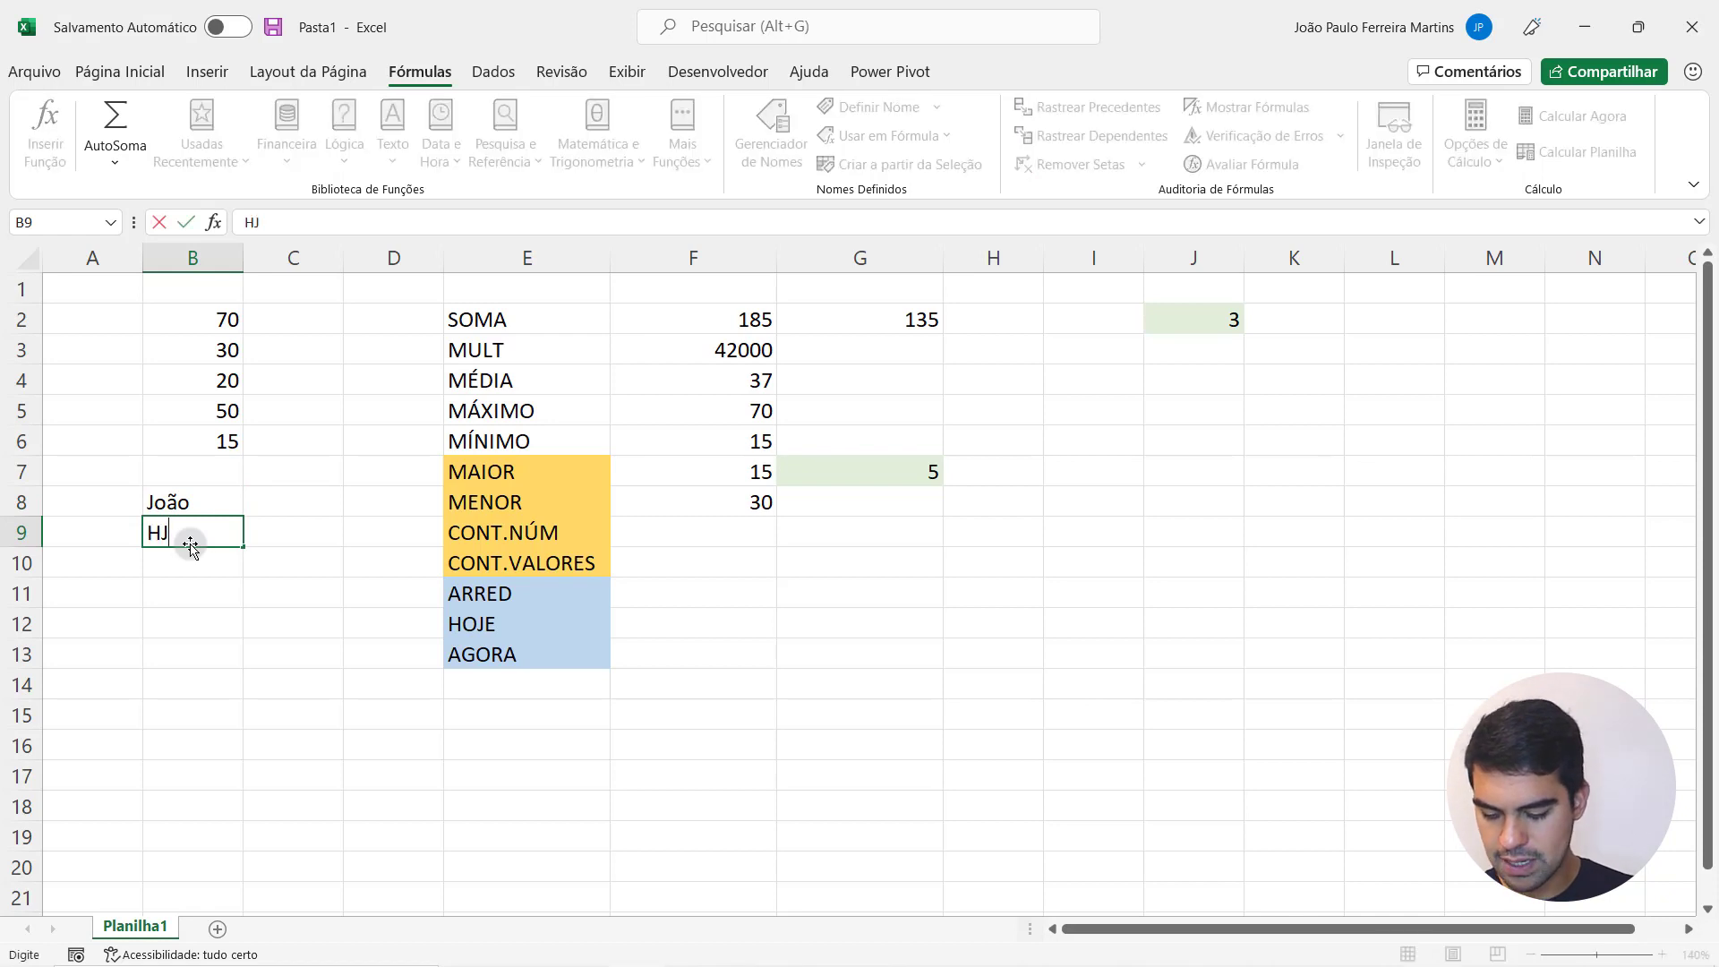
{"action": "type", "text": "123PF5"}
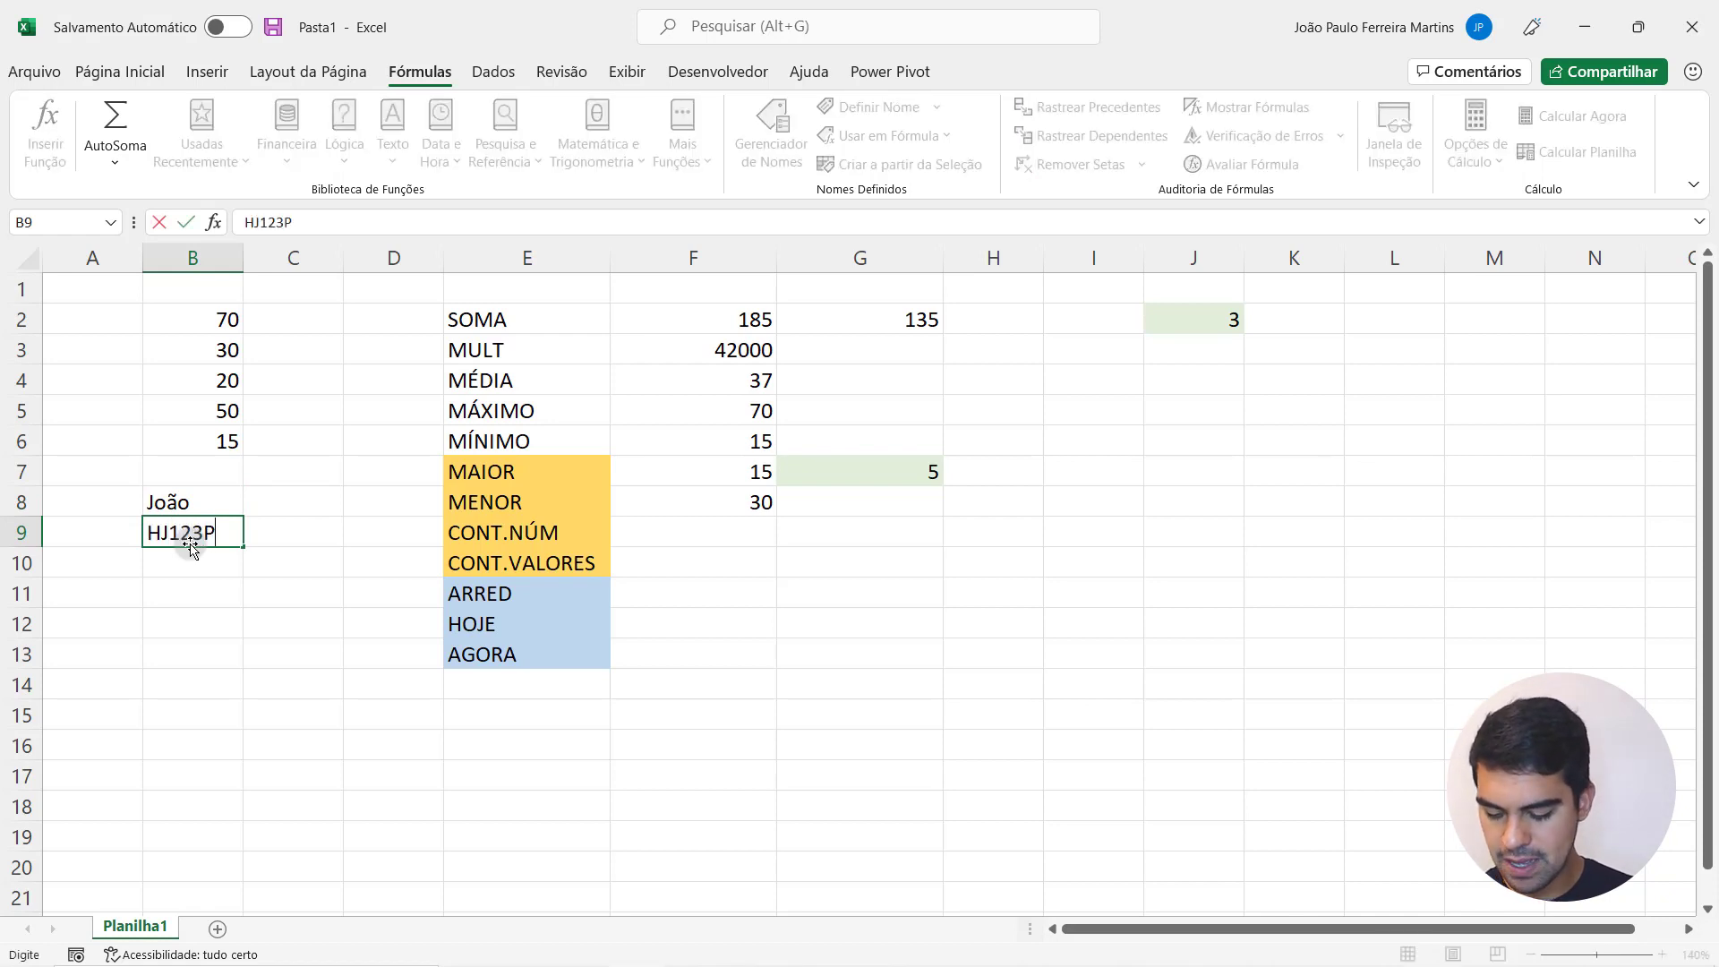
{"action": "key", "text": "Return"}
{"action": "left_click", "coordinate": [198, 504]}
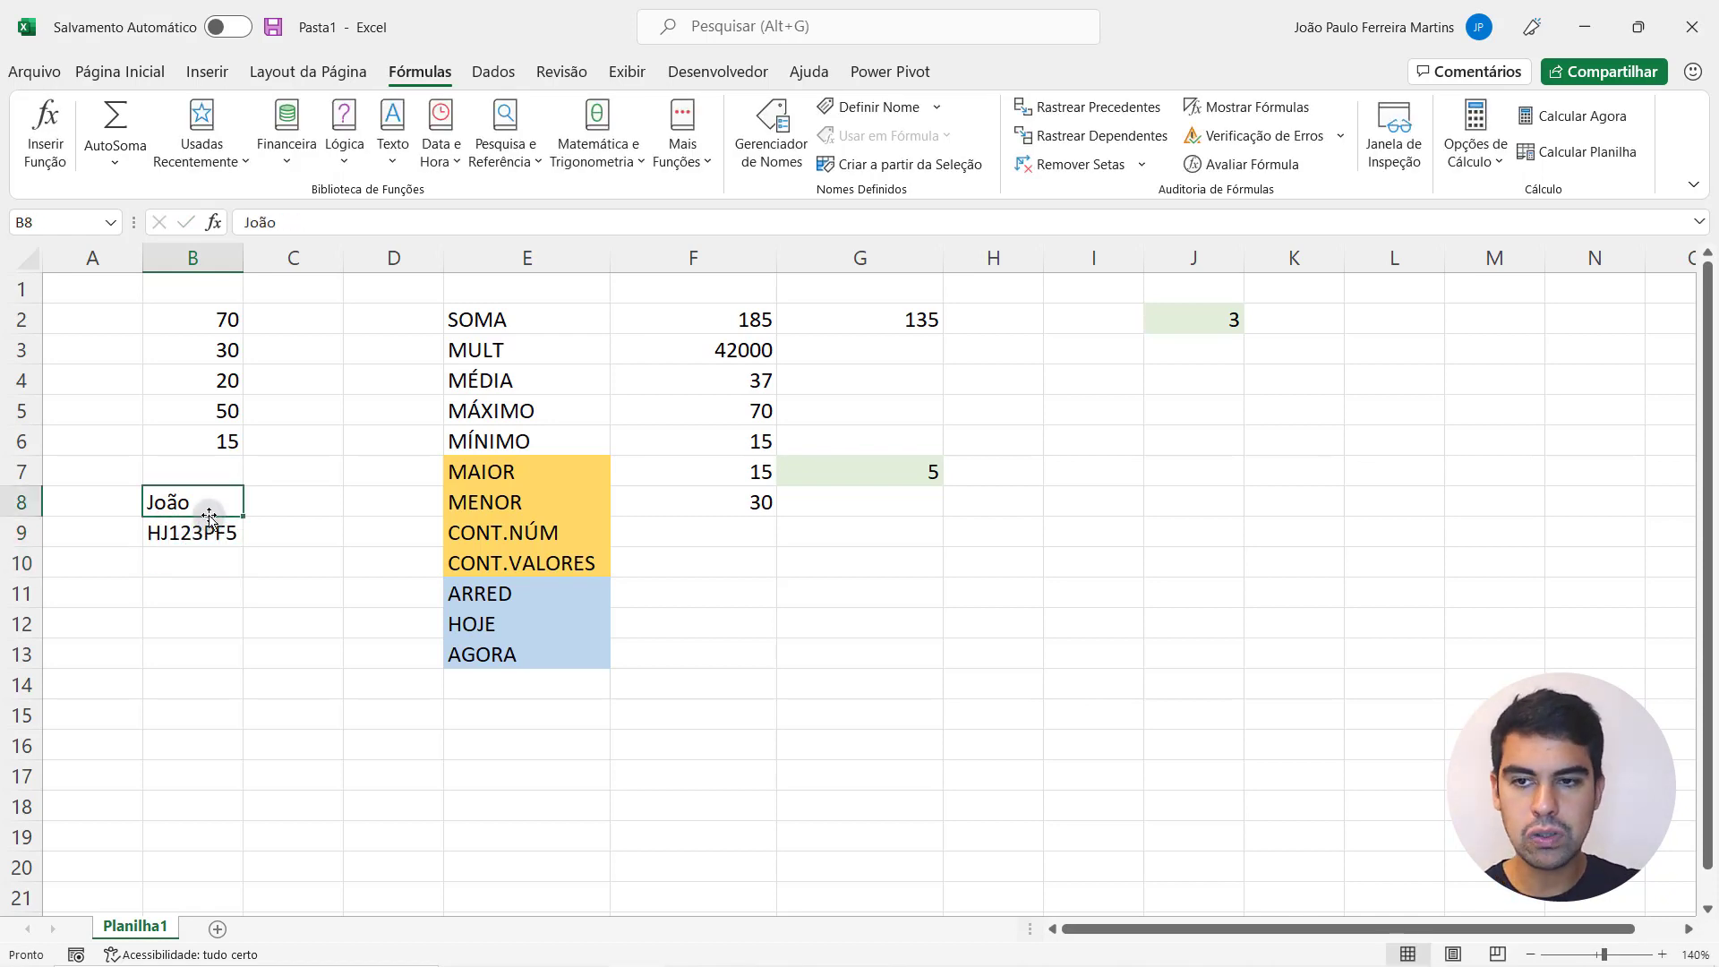
{"action": "left_click", "coordinate": [211, 537]}
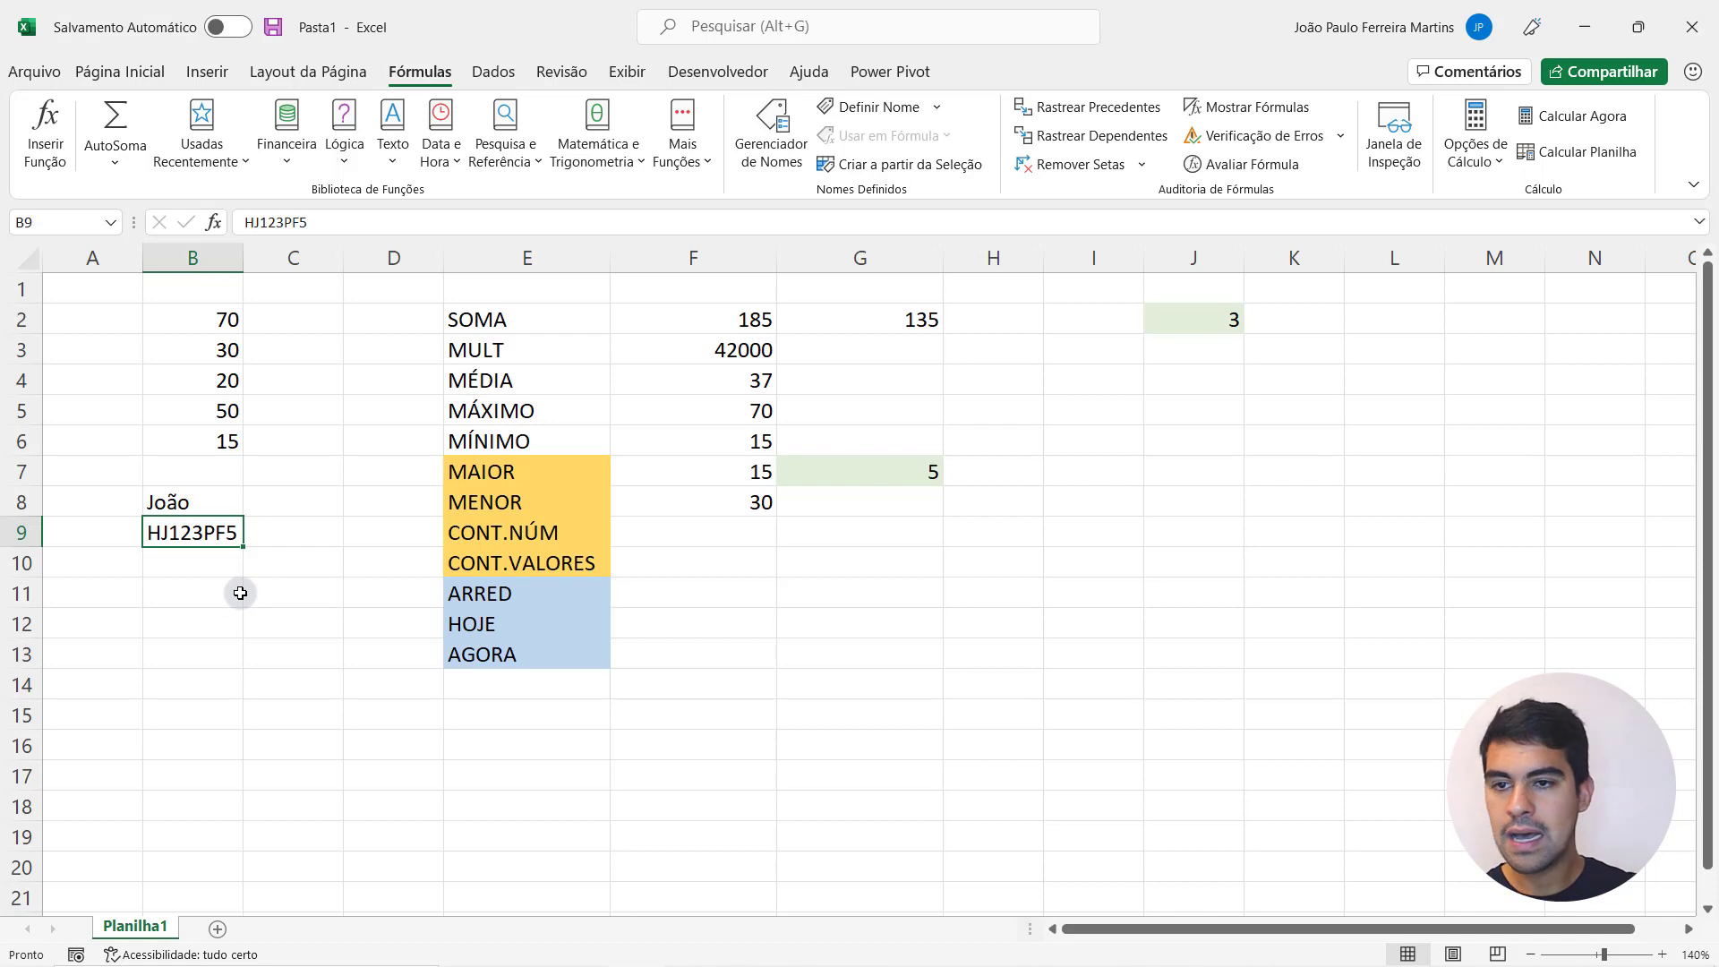
- Enter a surname followed by a comma and 29 in cell B7, and widen column B to fit the text
{"action": "left_click", "coordinate": [206, 469]}
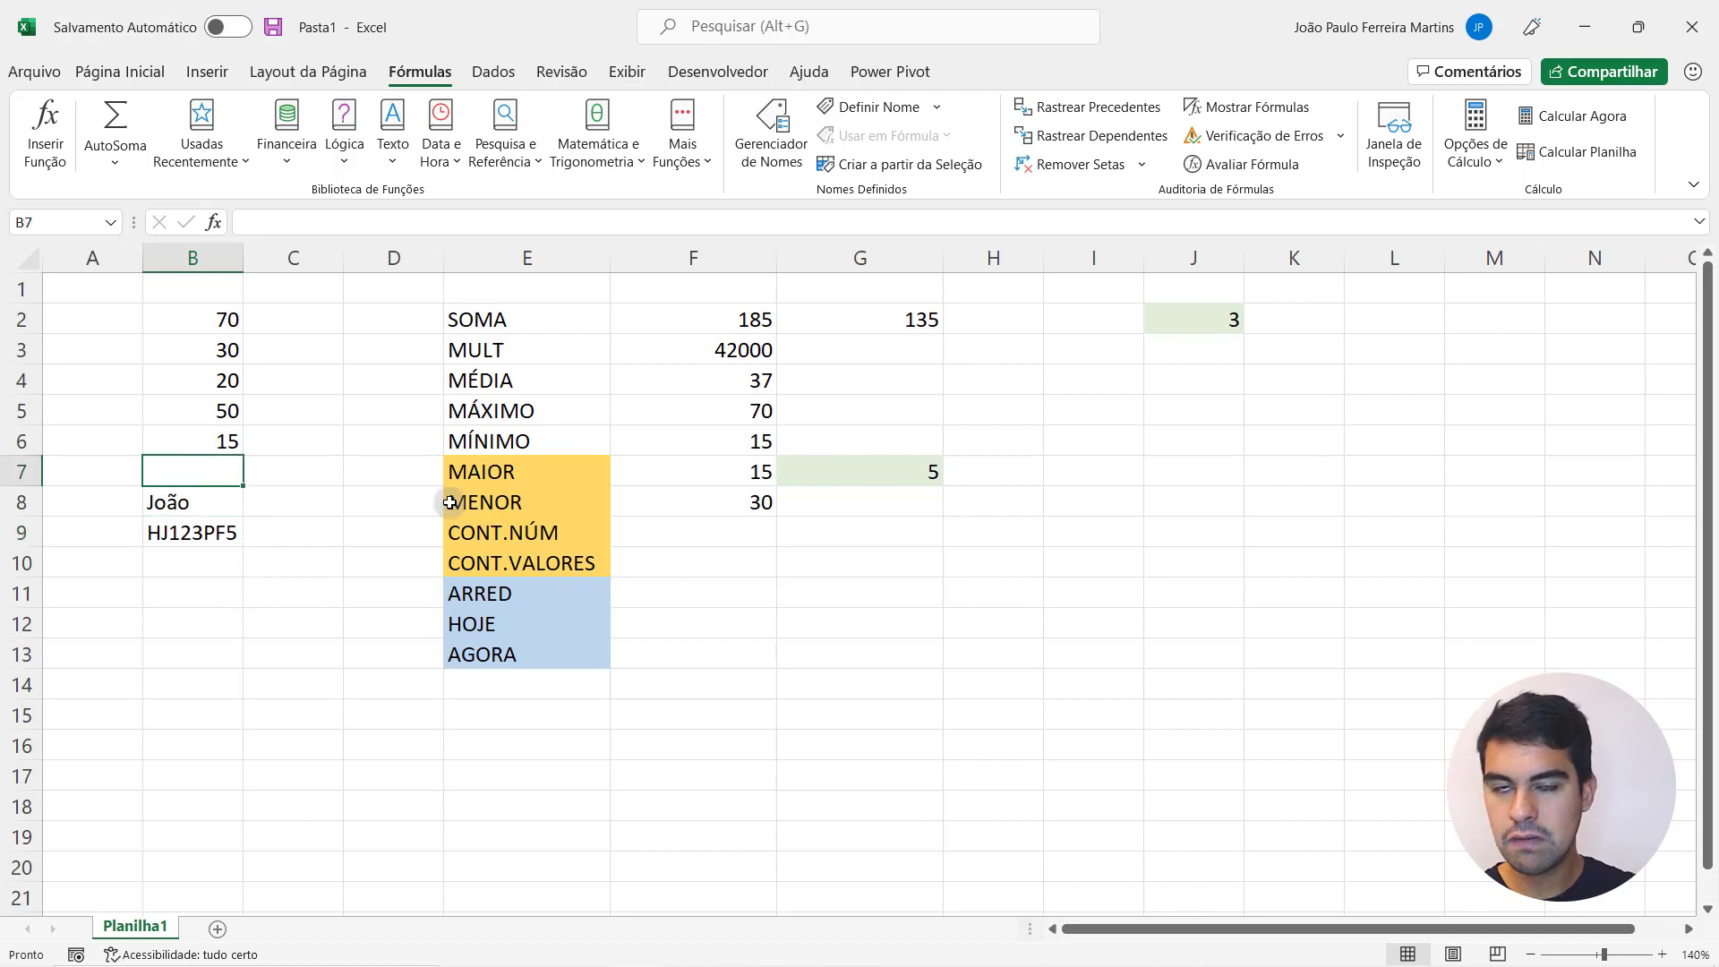
{"action": "type", "text": "mA"}
{"action": "key", "text": "BackSpace"}
{"action": "key", "text": "BackSpace"}
{"action": "type", "text": "M"}
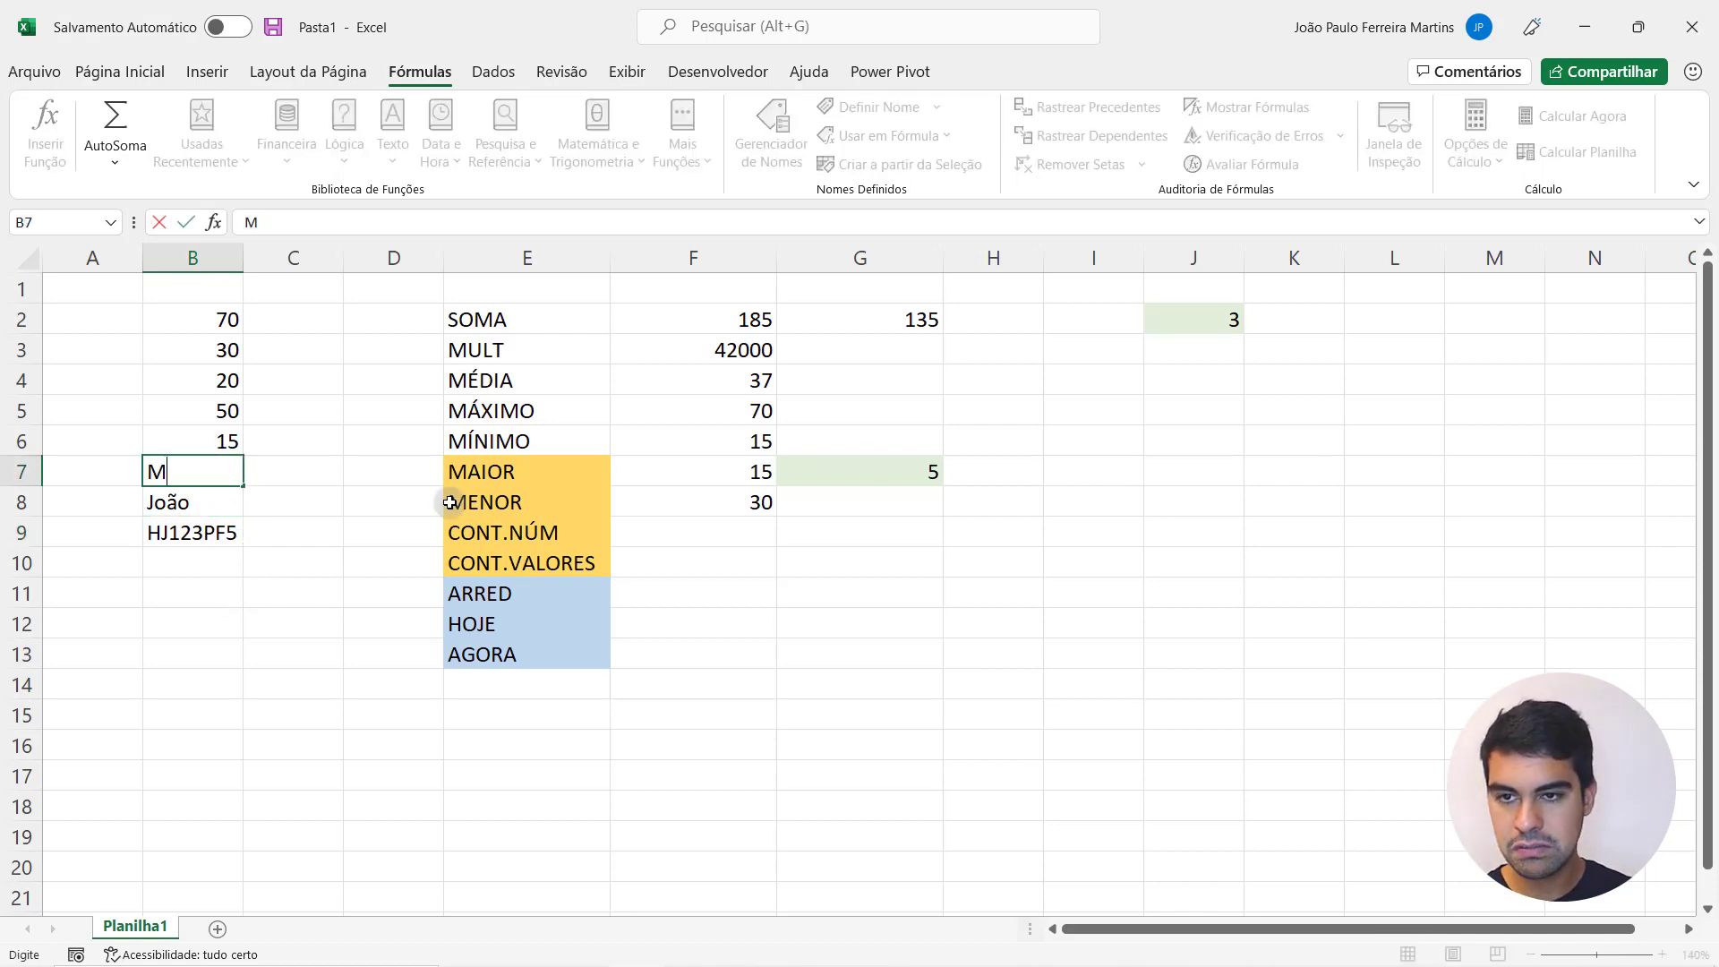
{"action": "type", "text": "artins,"}
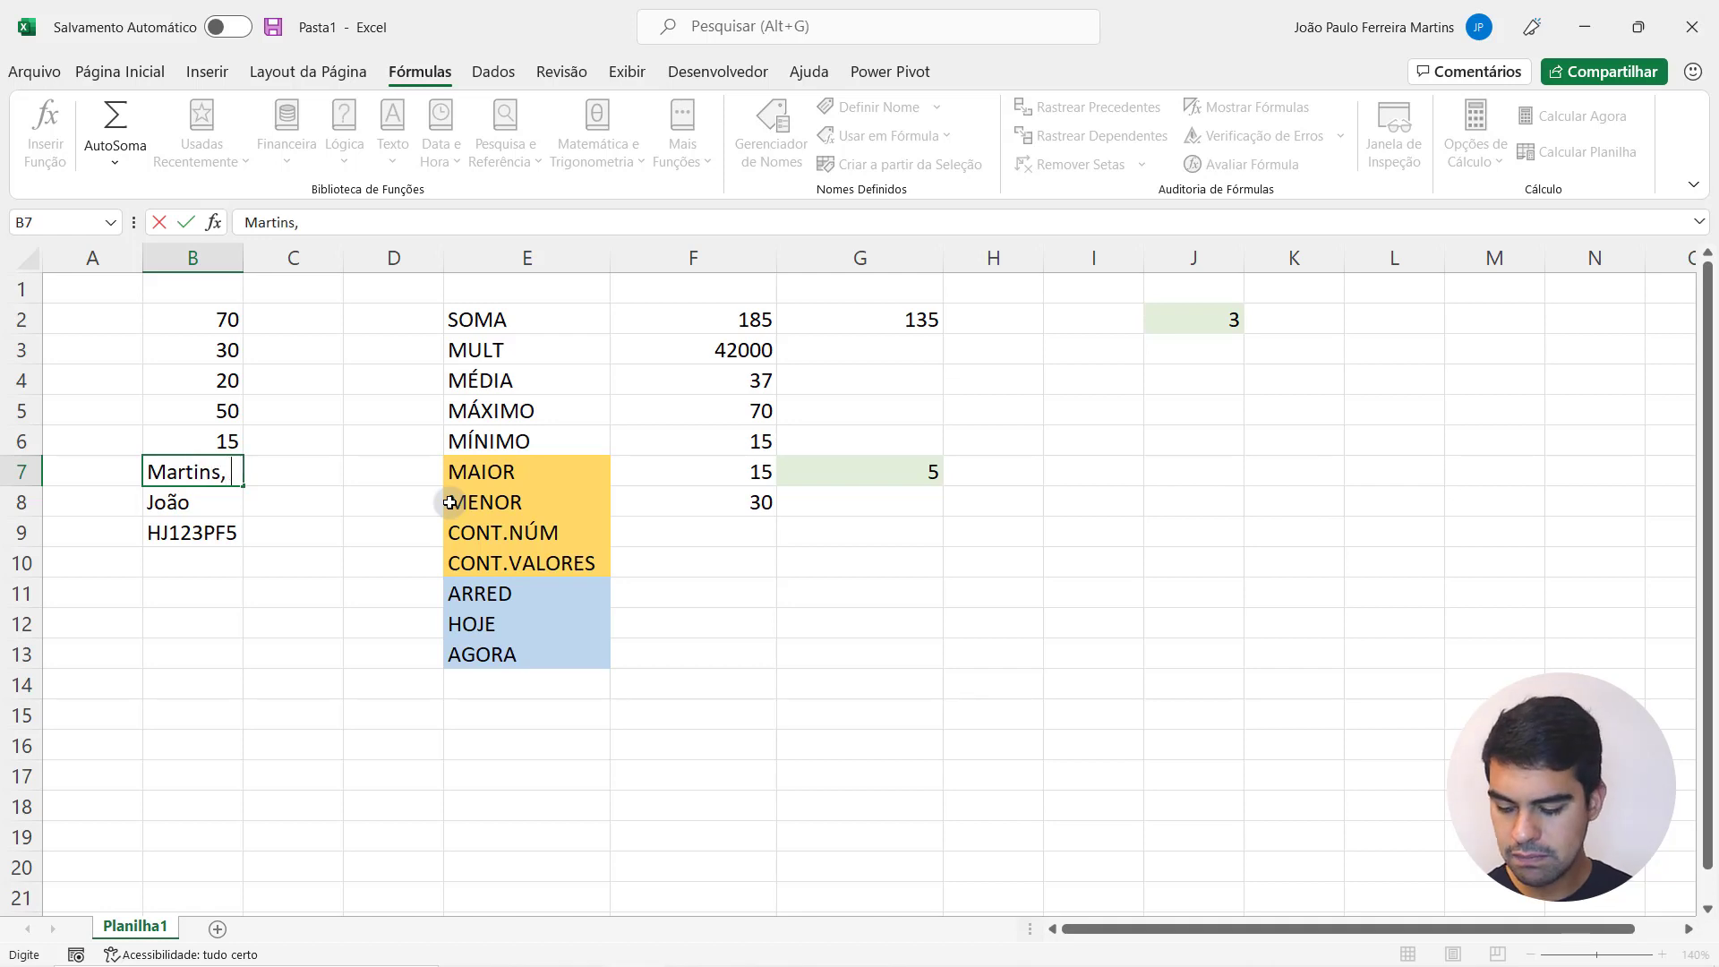
{"action": "type", "text": " 29"}
{"action": "key", "text": "Return"}
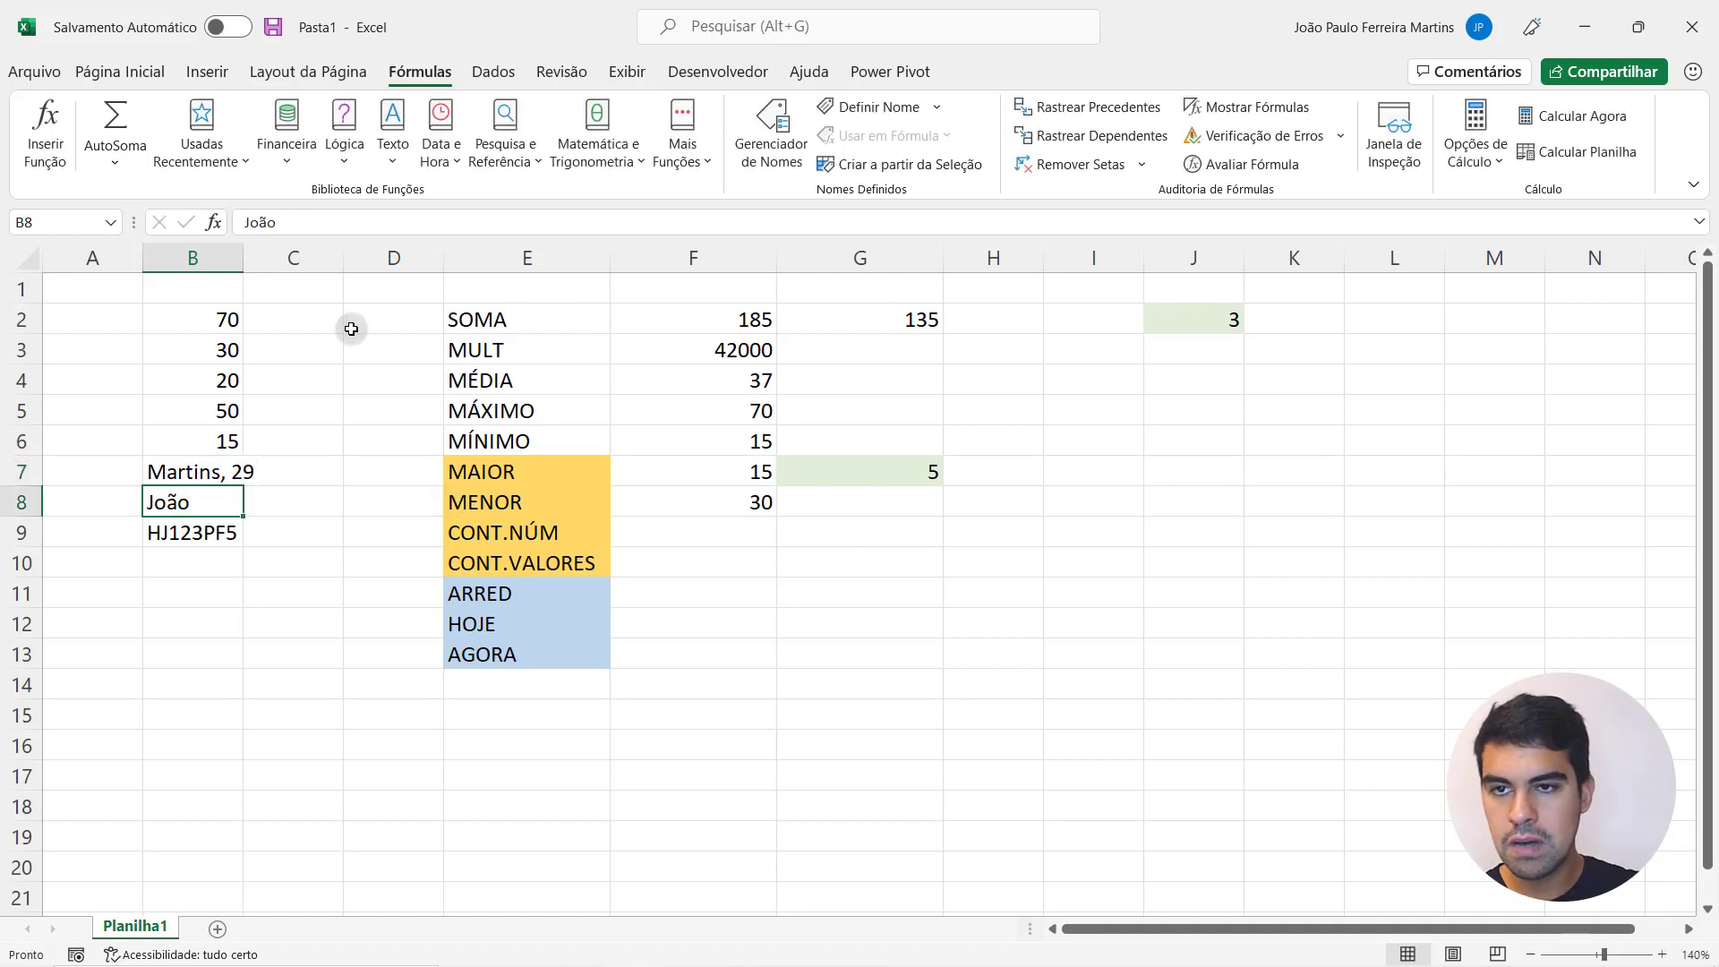
{"action": "left_click_drag", "start_coordinate": [248, 265], "coordinate": [267, 265]}
{"action": "left_click", "coordinate": [256, 464]}
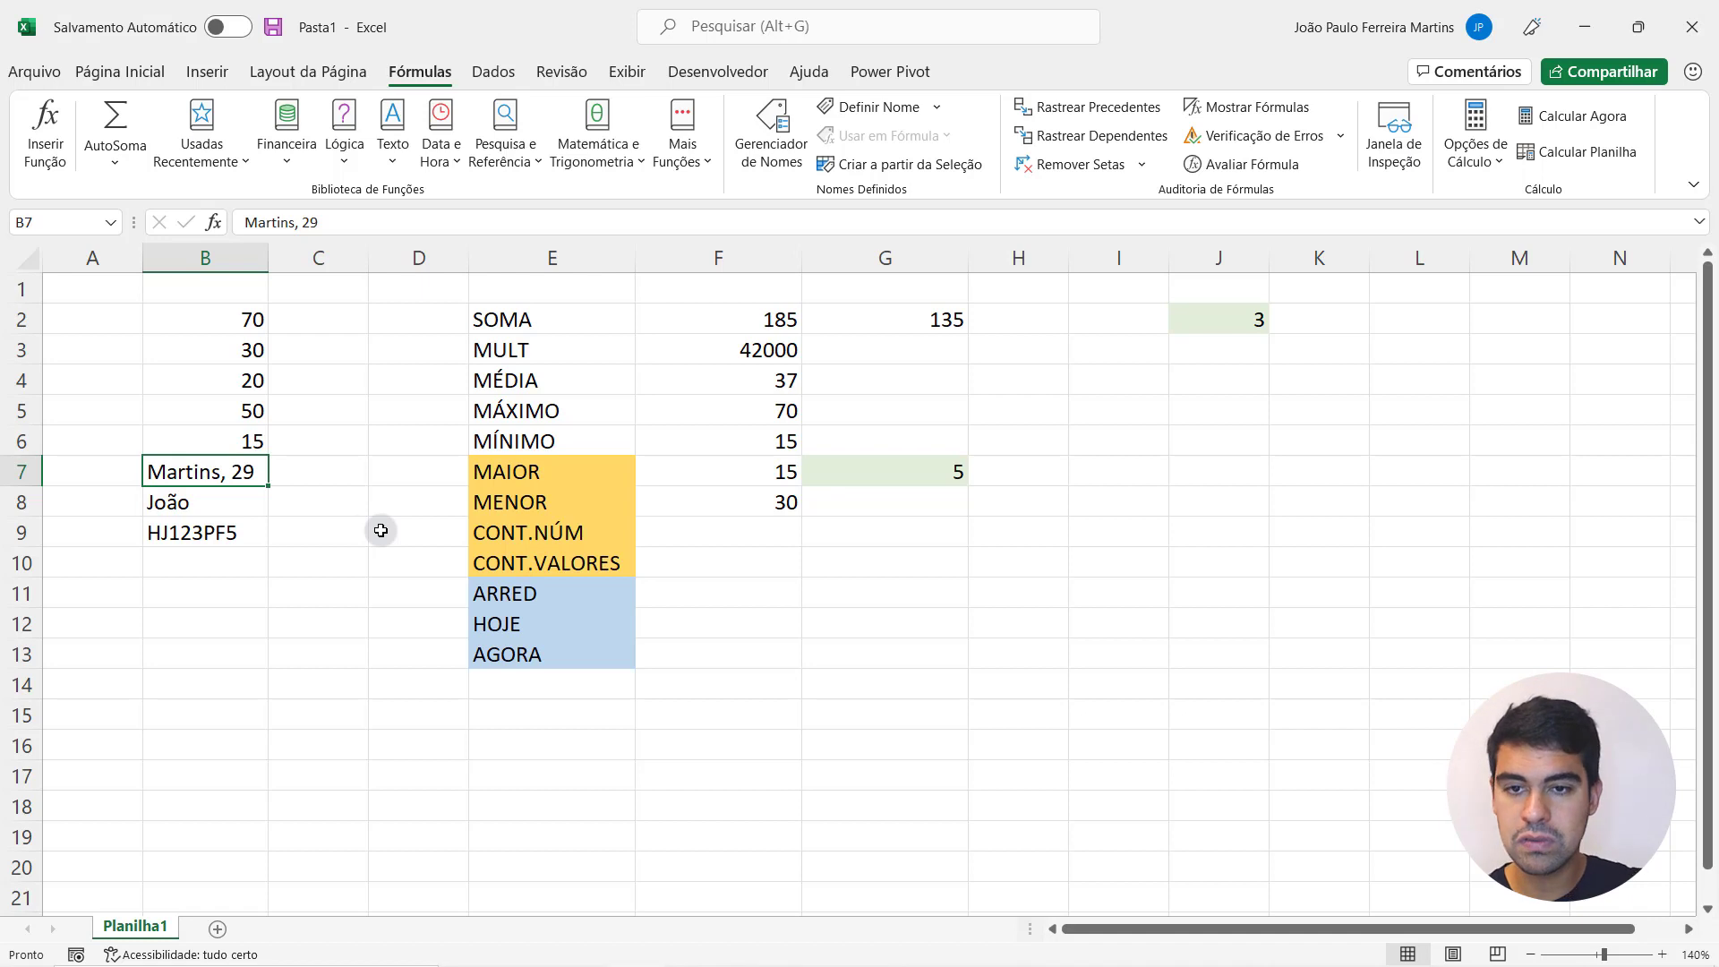
- Enter a CONT.NÚM formula in F9 that counts the numeric cells in the whole of column B
{"action": "left_click", "coordinate": [667, 535]}
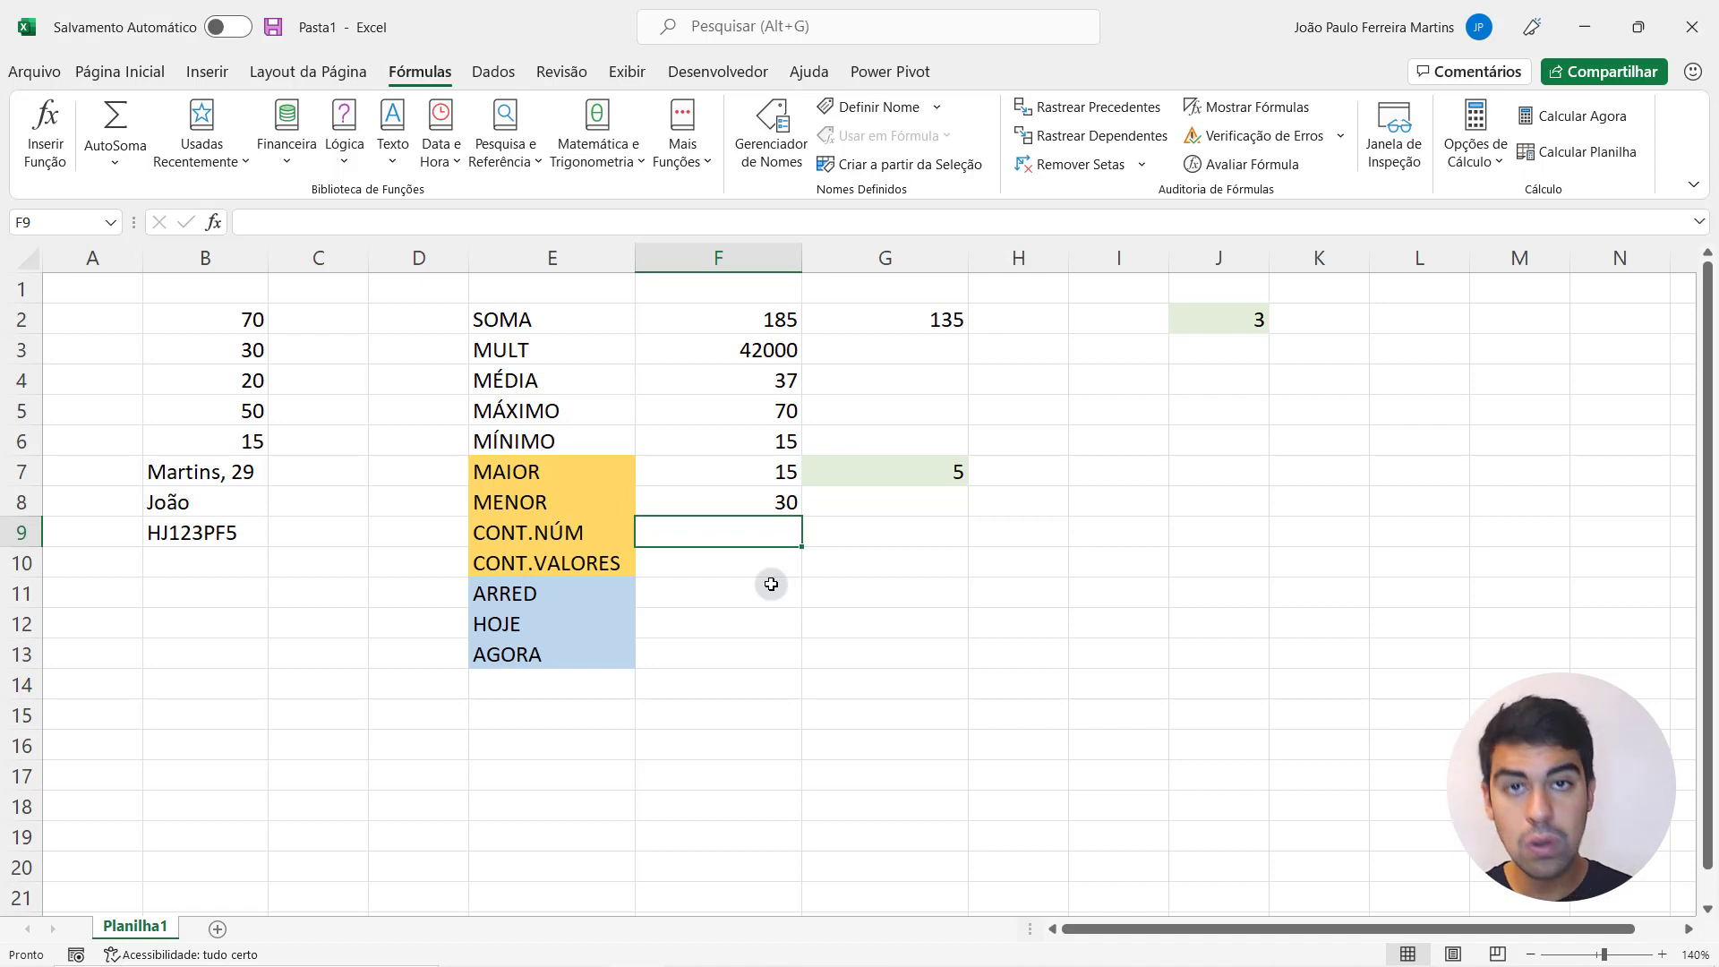
{"action": "type", "text": "="}
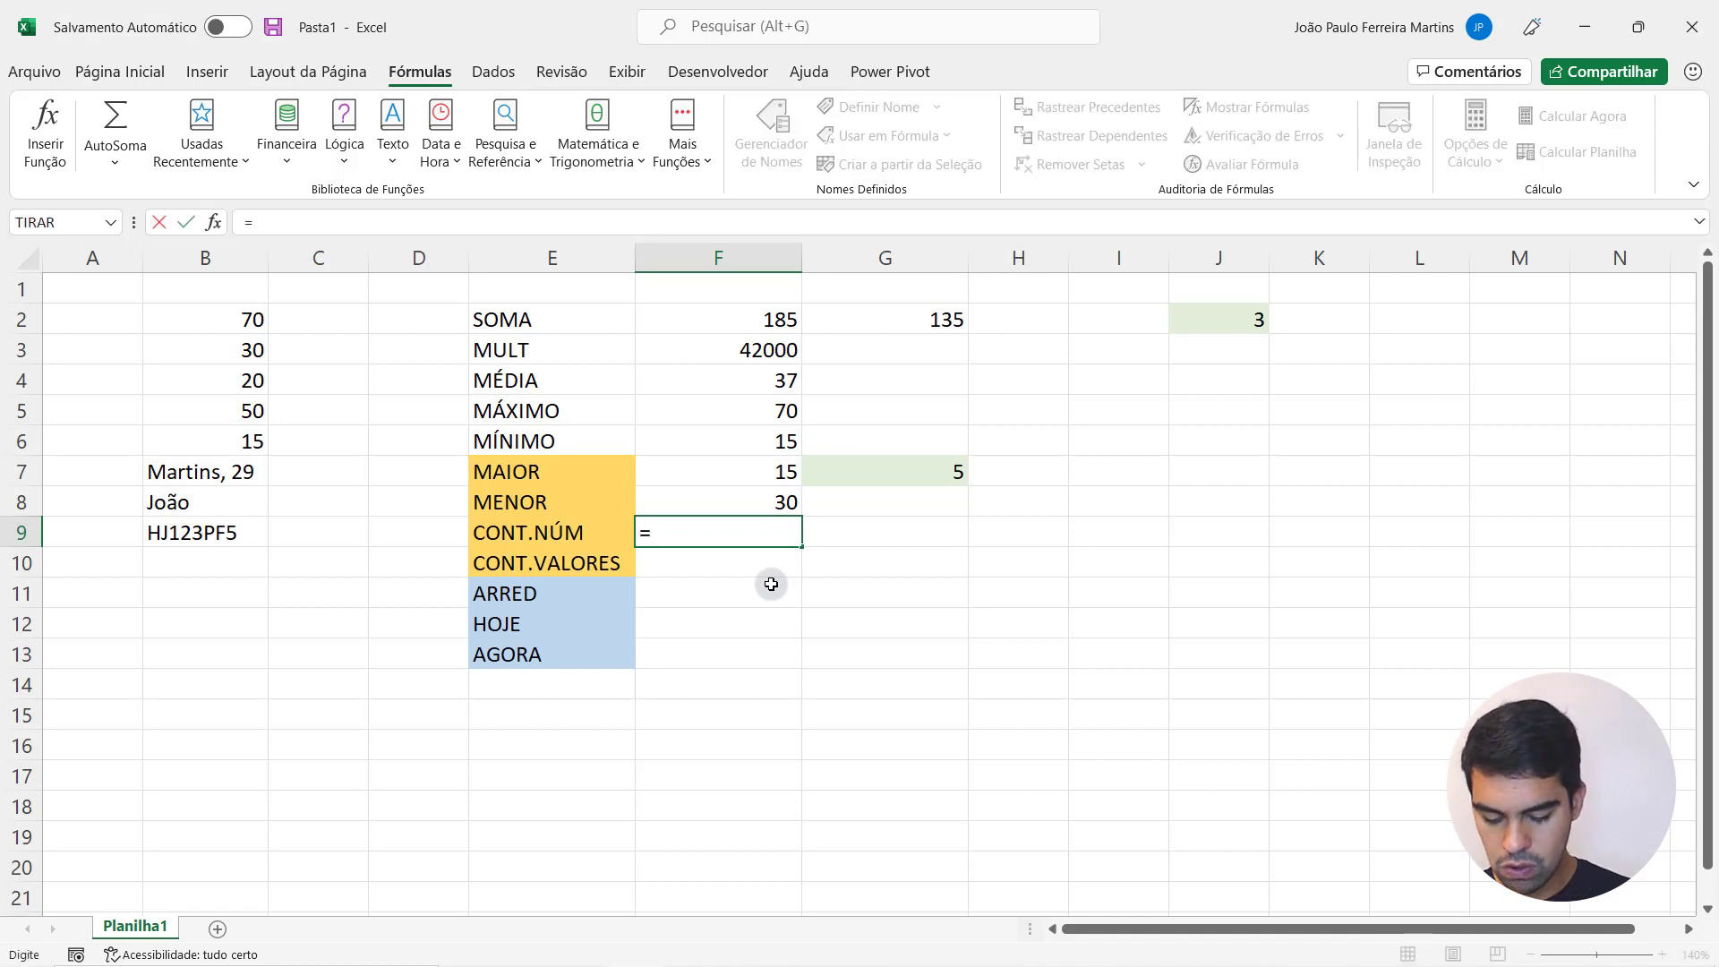
{"action": "type", "text": "cont."}
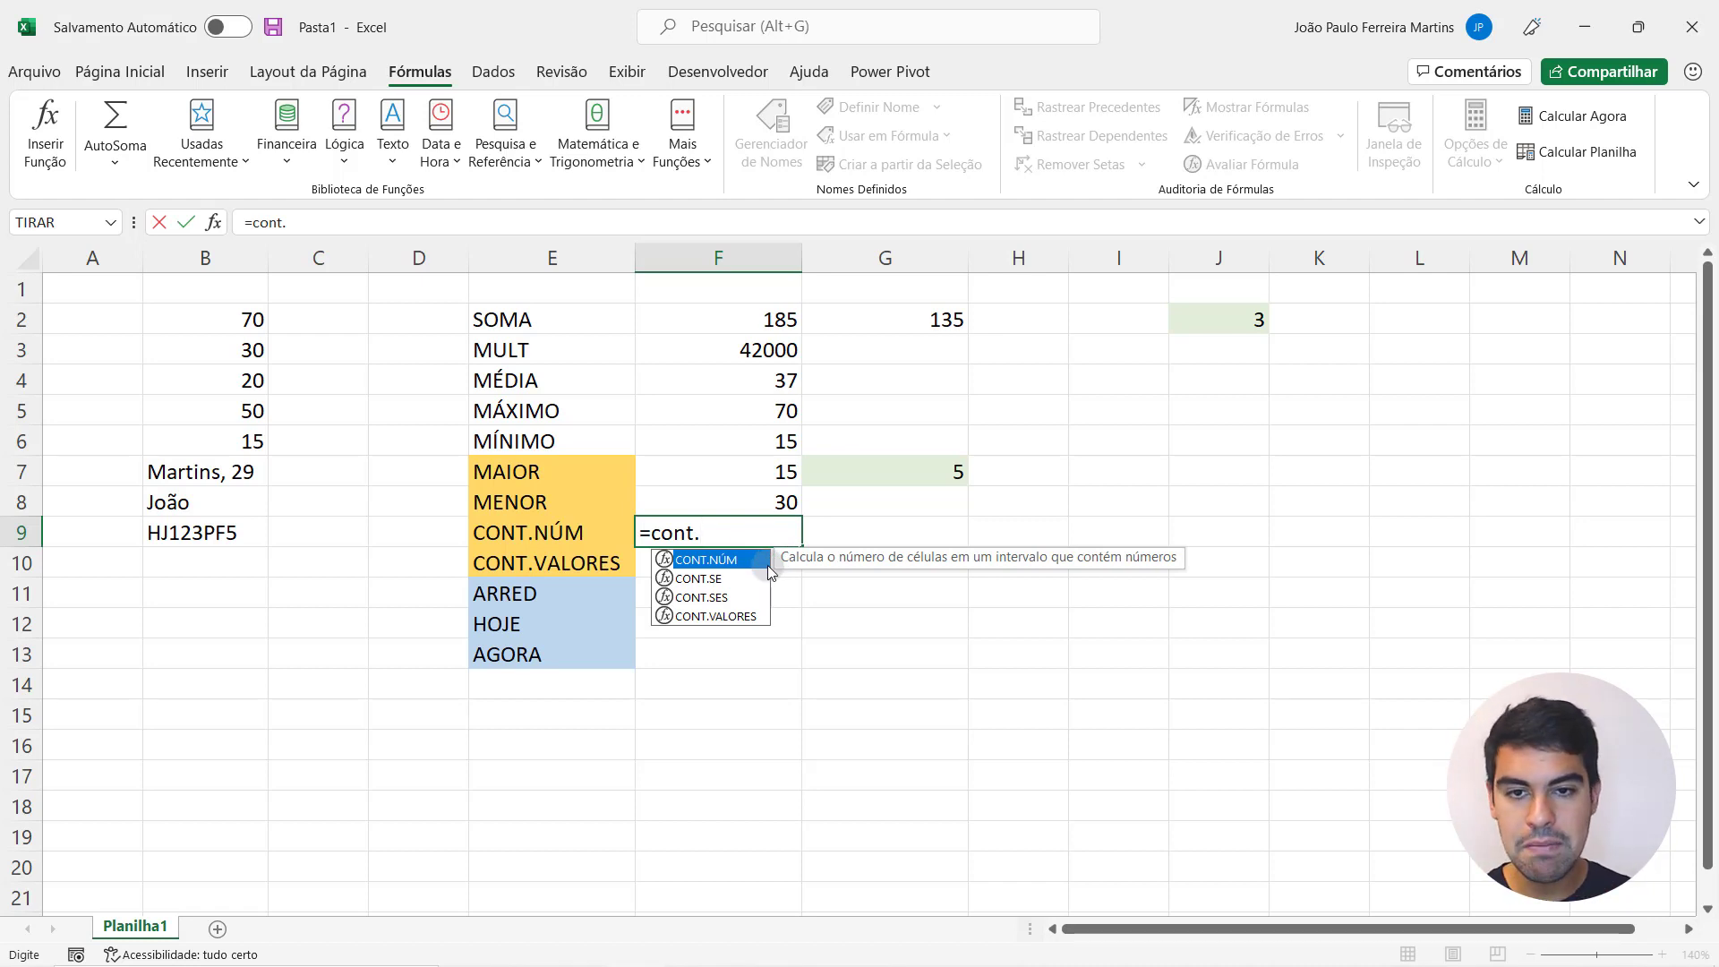
{"action": "key", "text": "Down"}
{"action": "key", "text": "Down"}
{"action": "key", "text": "Down"}
{"action": "key", "text": "Up"}
{"action": "key", "text": "Up"}
{"action": "key", "text": "Up"}
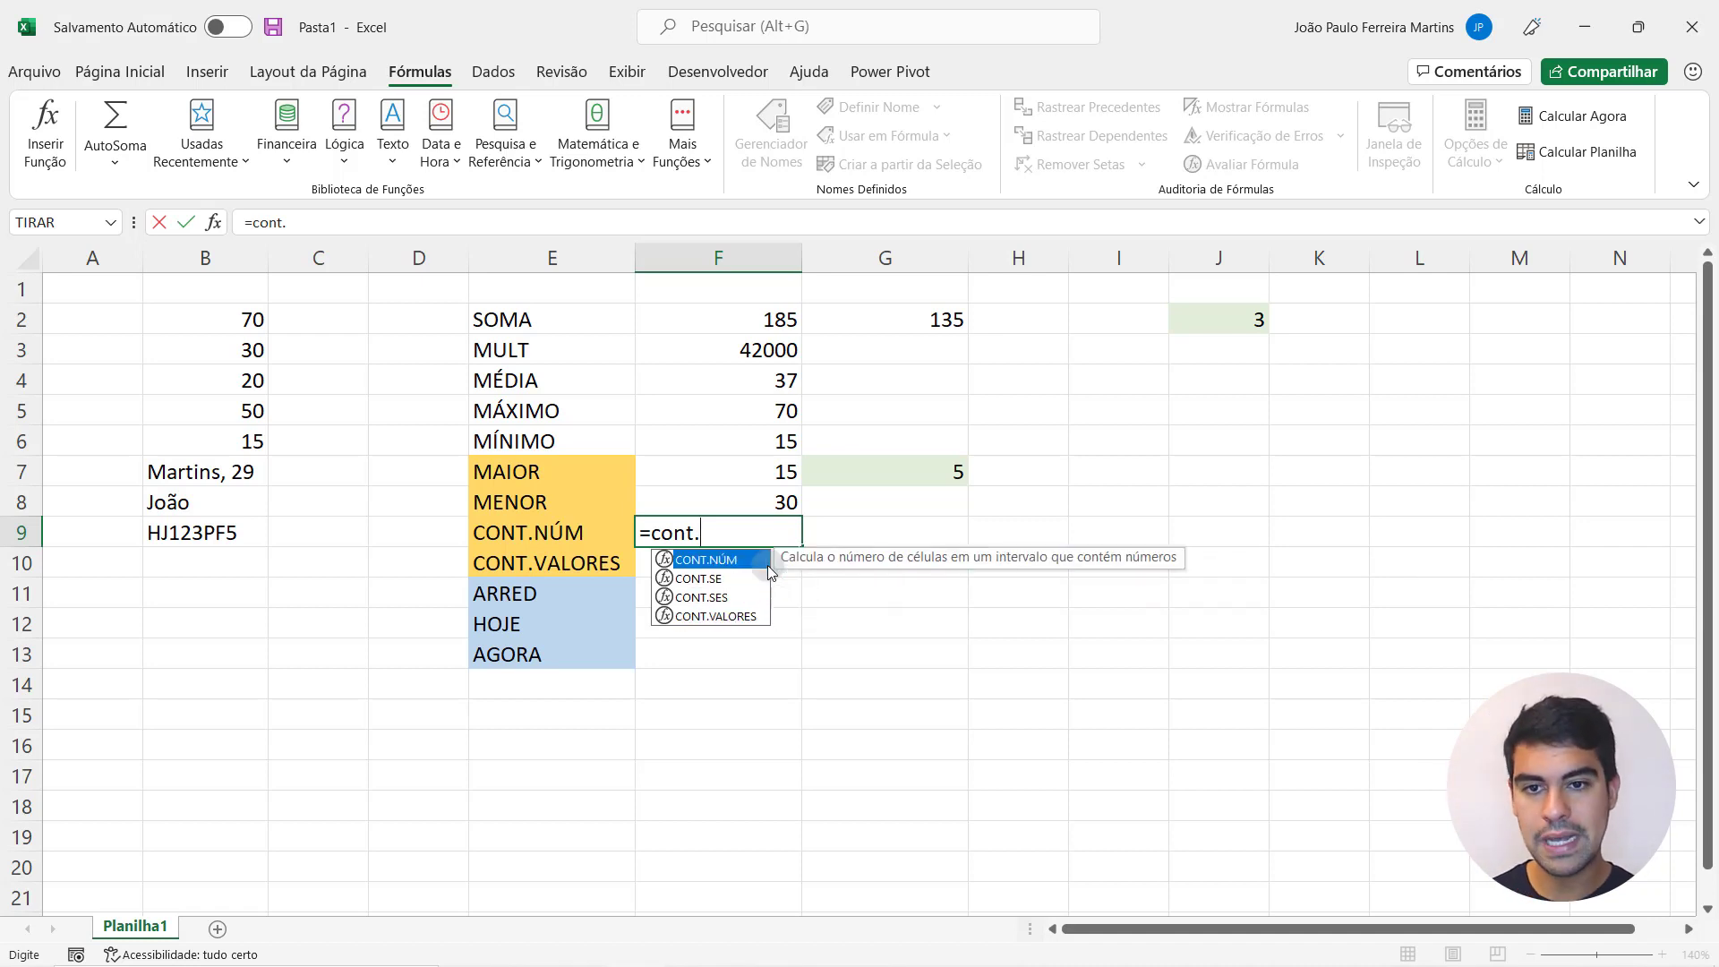
{"action": "key", "text": "Tab"}
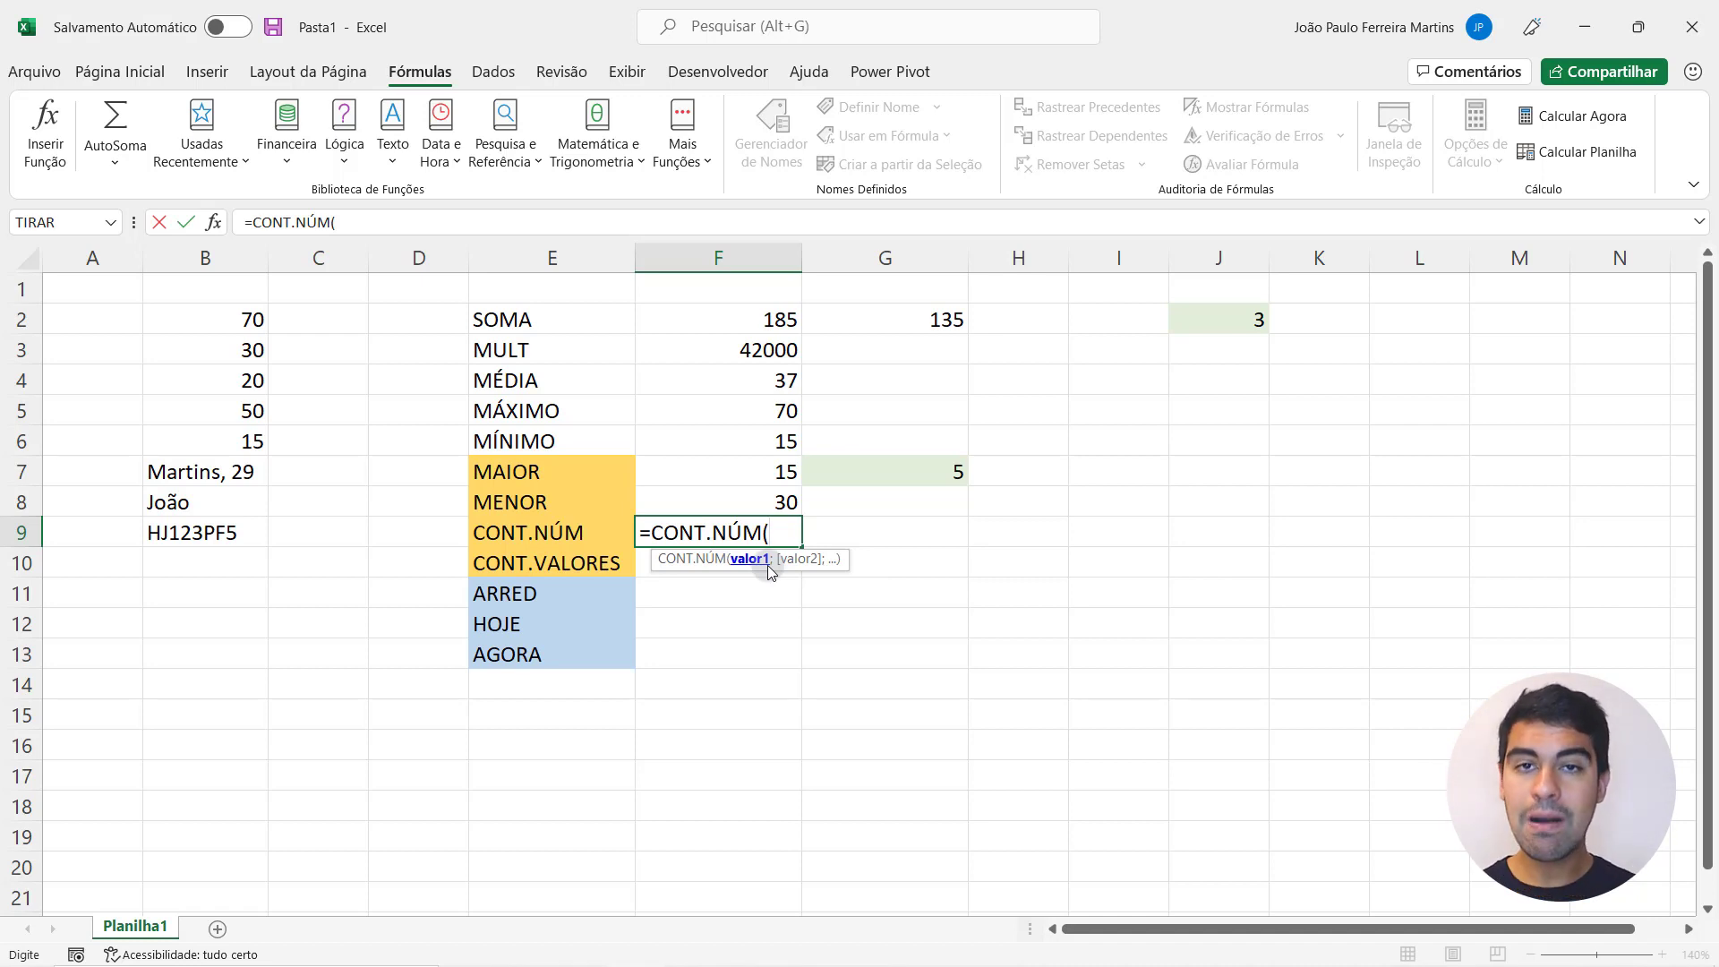
{"action": "left_click", "coordinate": [204, 248]}
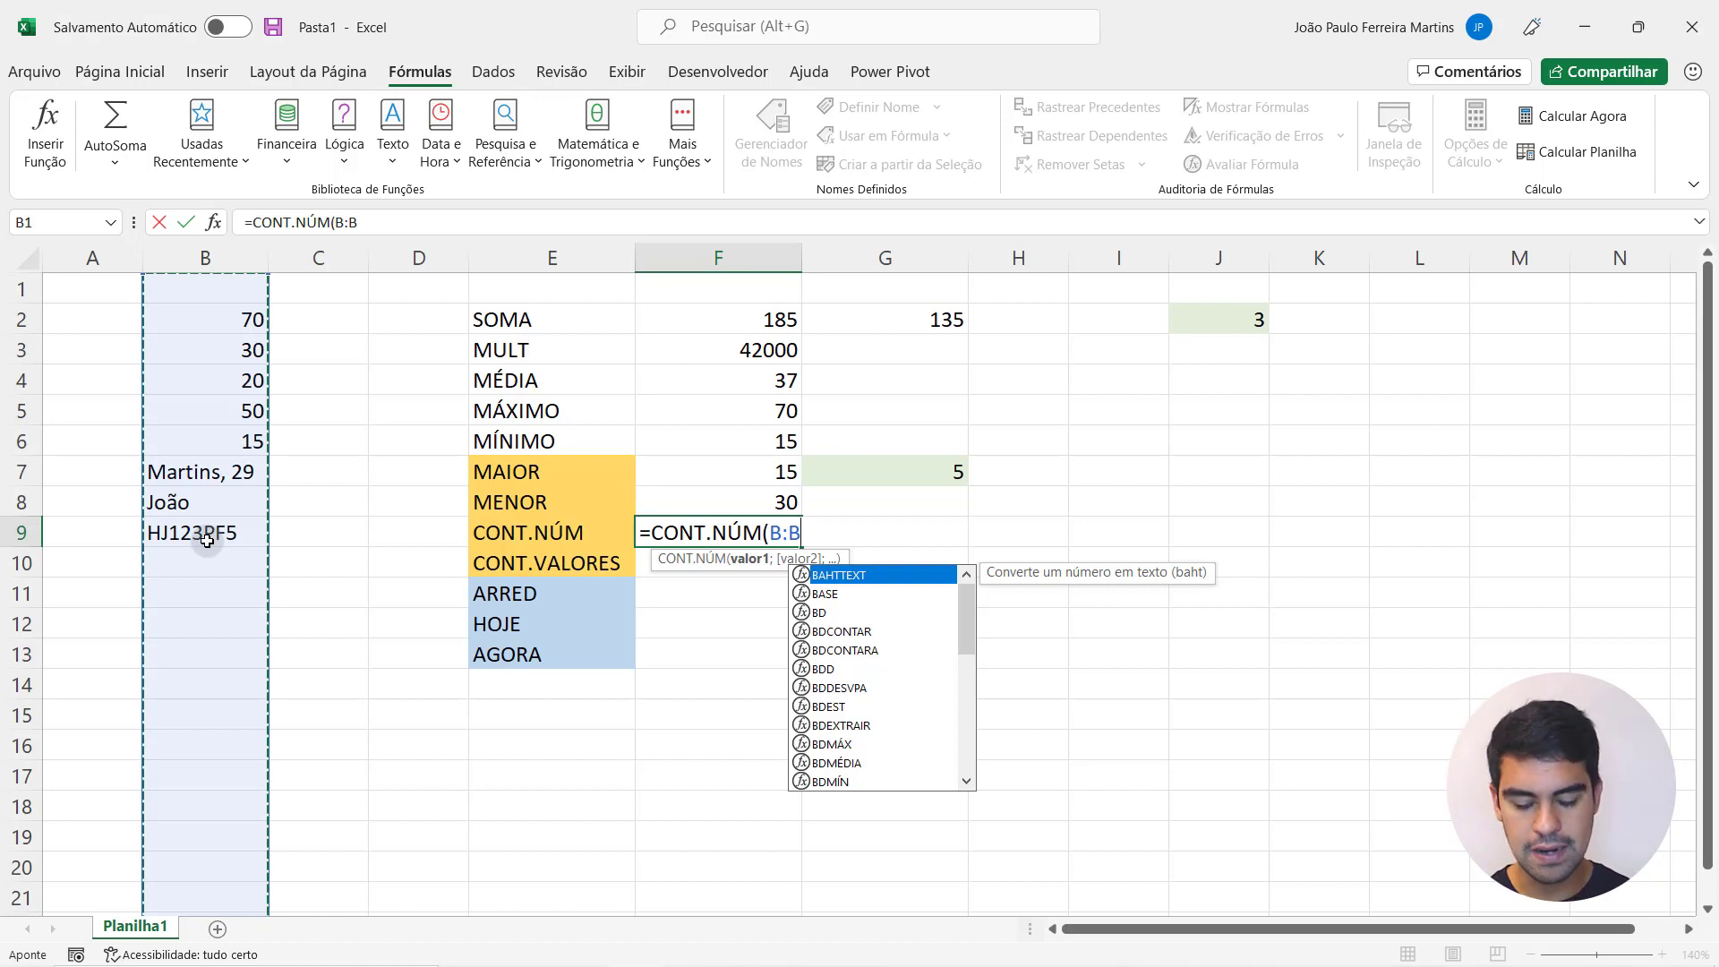
{"action": "key", "text": "Return"}
- Check the CONT.NÚM result in F9 against the numeric cells B2 to B6, and select F10 for CONT.VALORES
{"action": "left_click", "coordinate": [755, 533]}
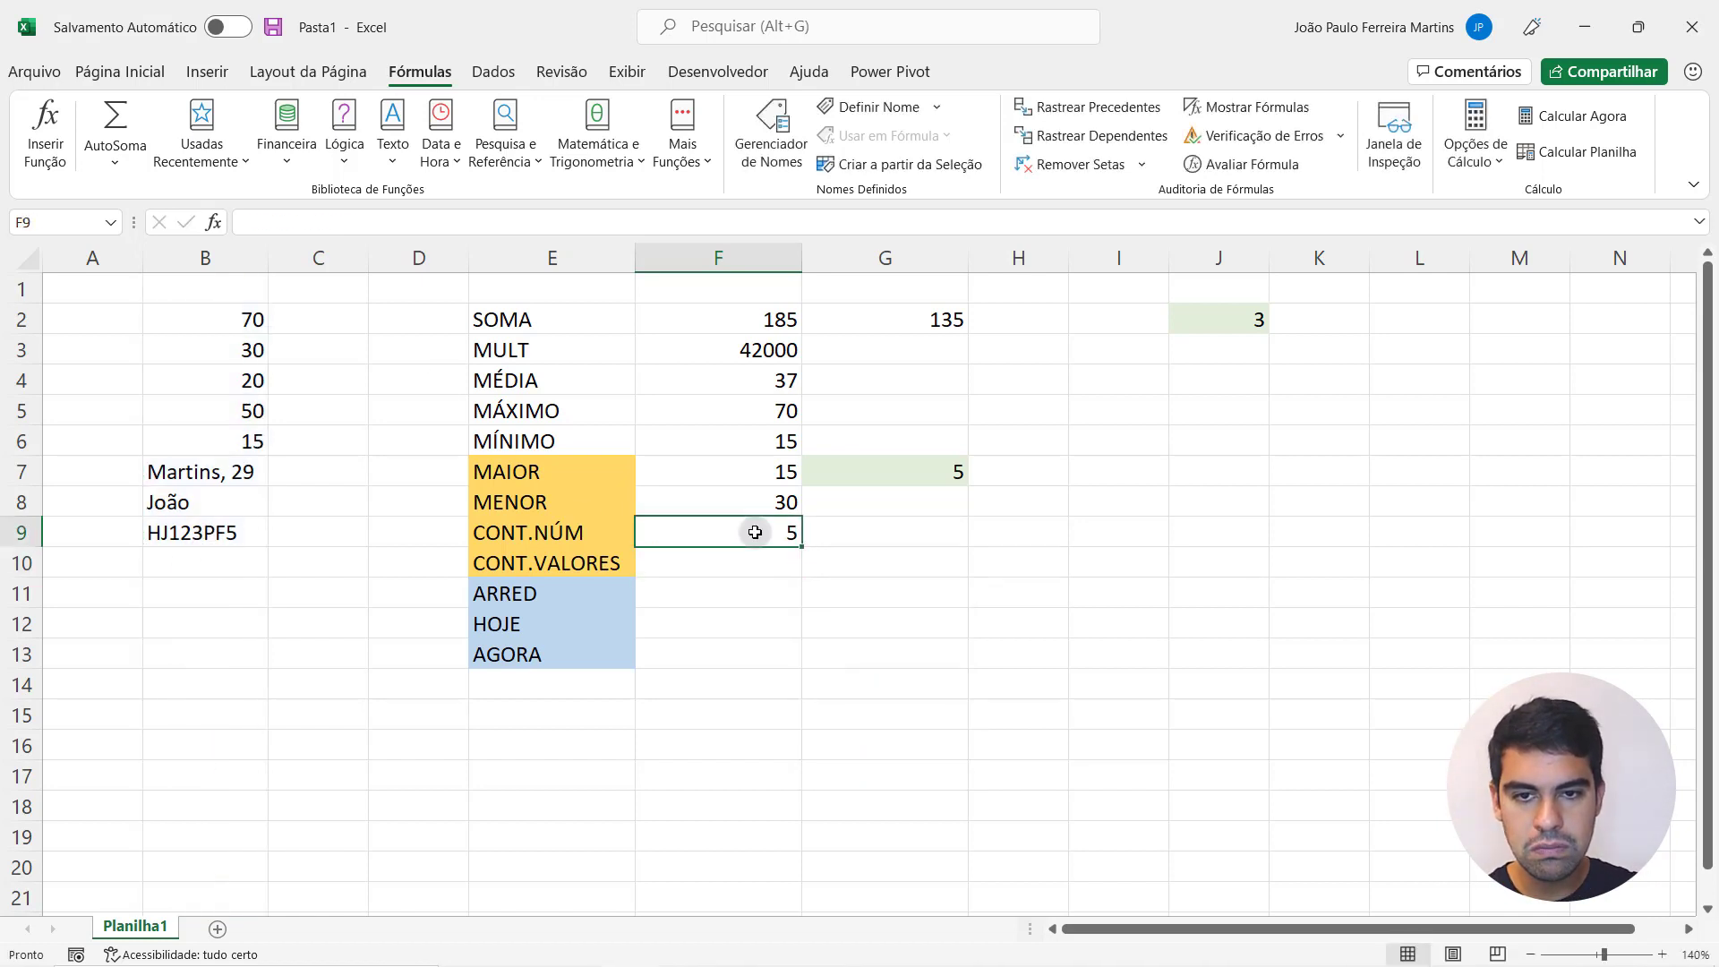
{"action": "left_click", "coordinate": [241, 319]}
{"action": "left_click", "coordinate": [240, 350]}
{"action": "left_click", "coordinate": [237, 381]}
{"action": "left_click", "coordinate": [233, 411]}
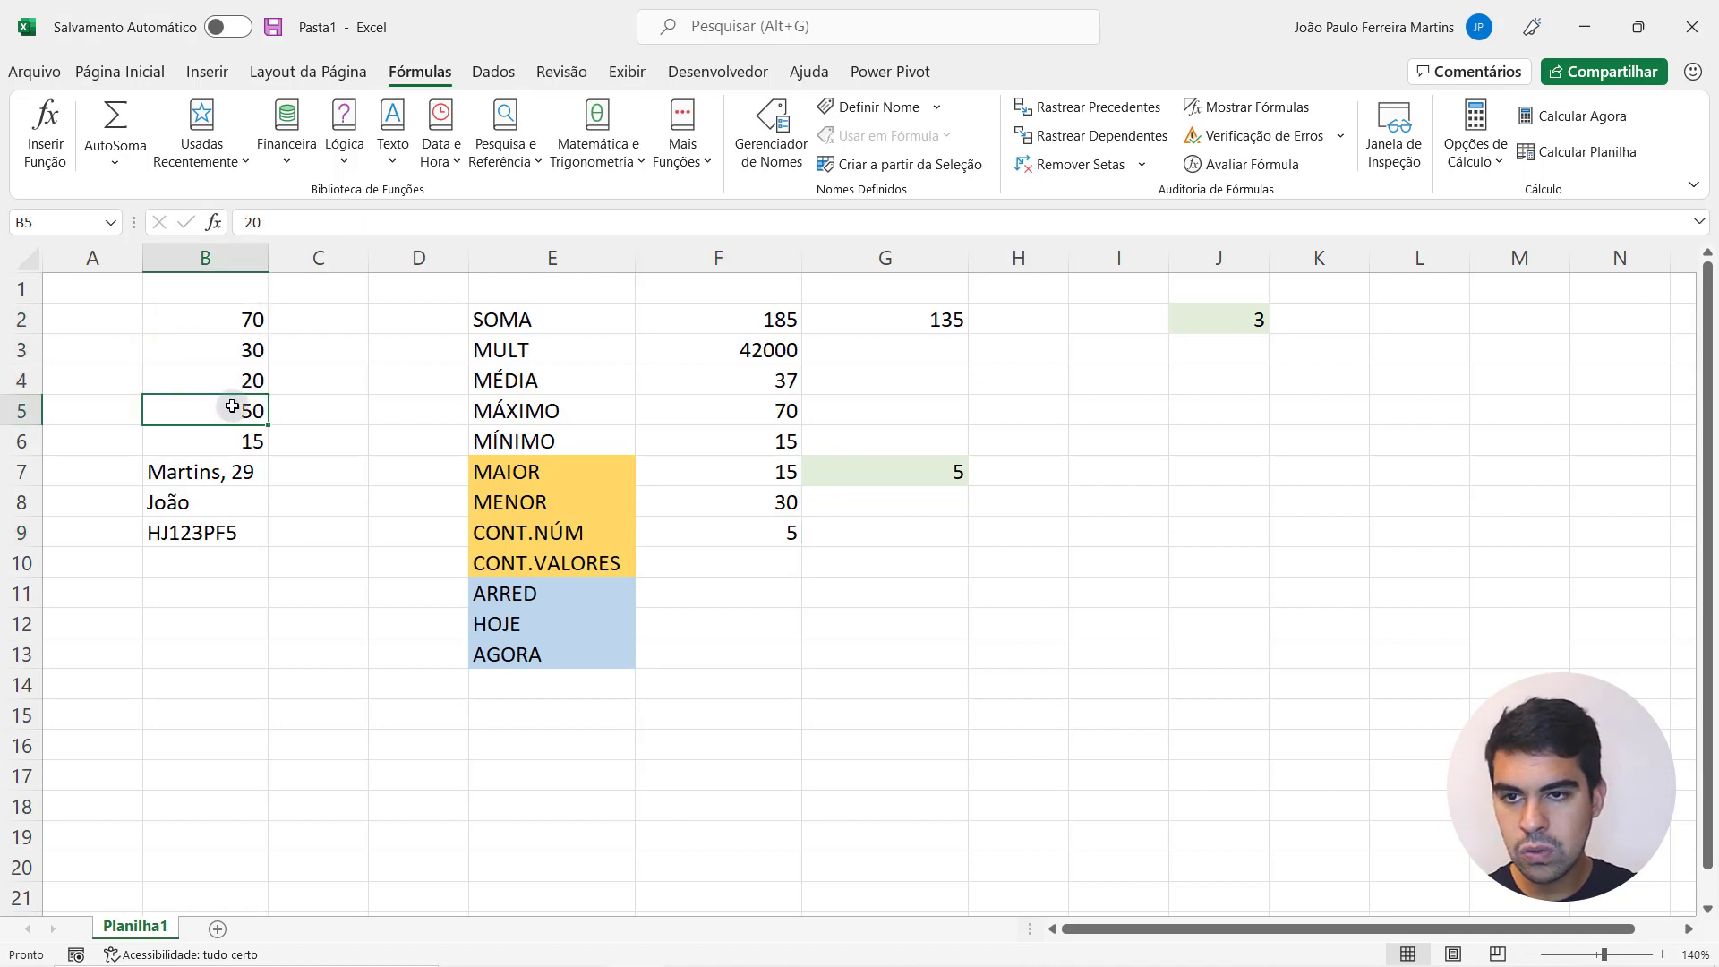
{"action": "left_click", "coordinate": [228, 443]}
{"action": "left_click", "coordinate": [780, 553]}
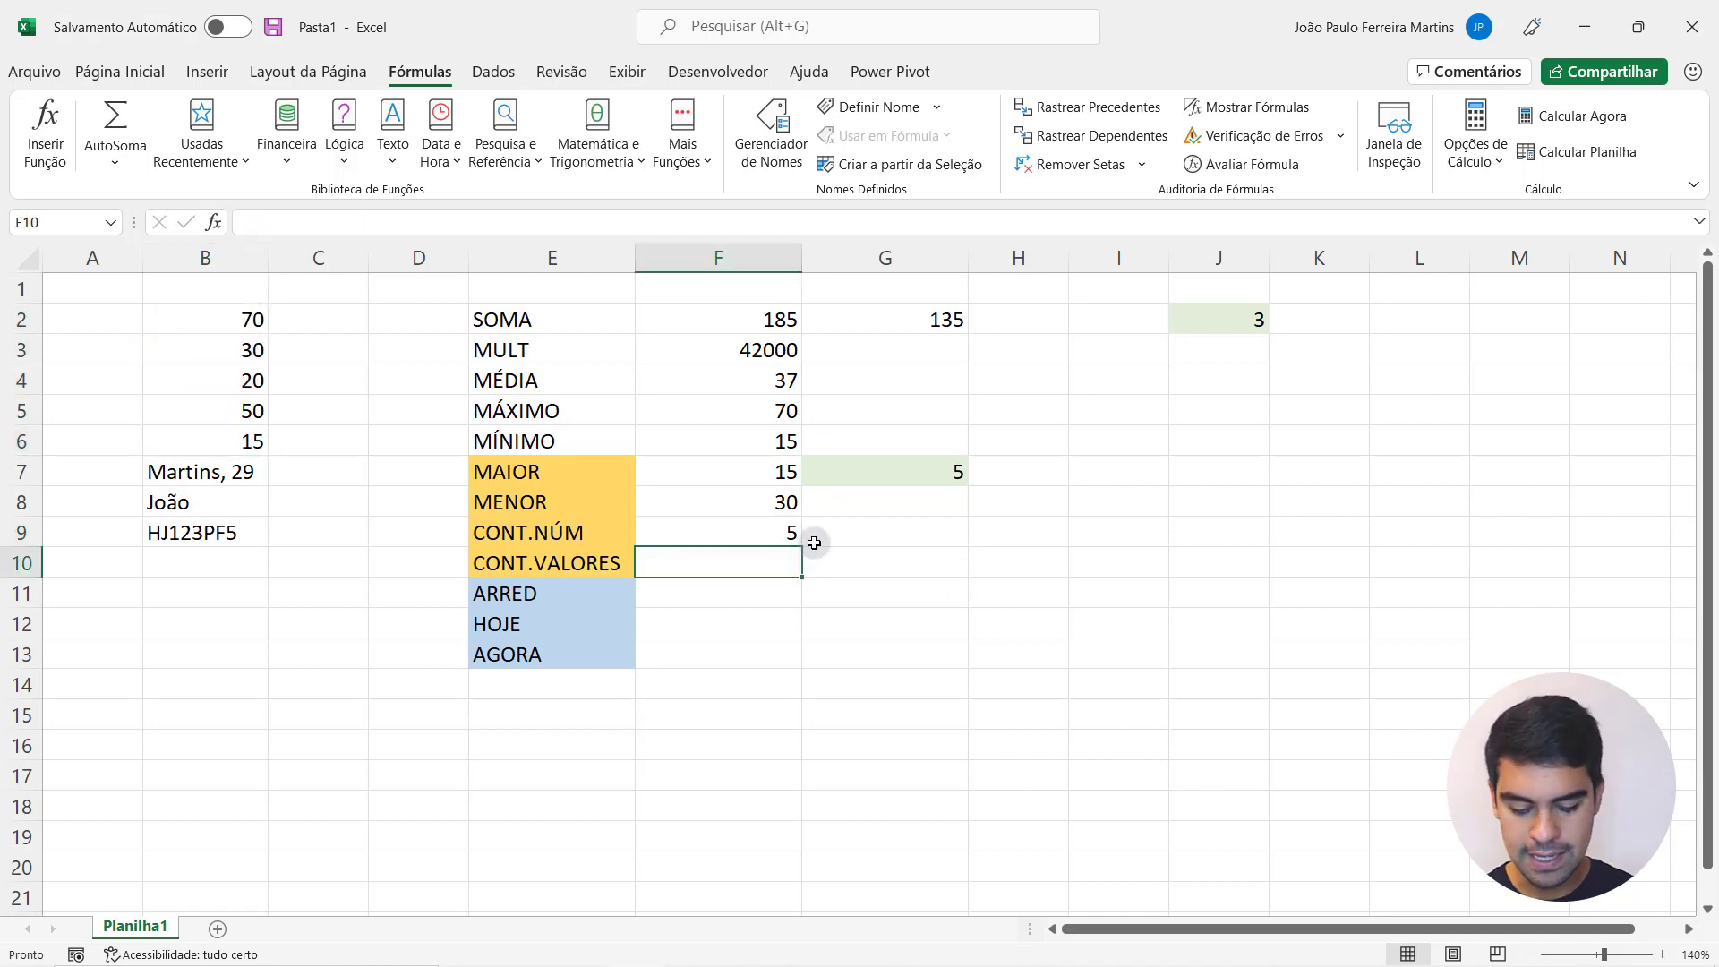
- Enter a CONT.VALORES formula in F10 that counts the non-empty cells in the whole of column B
{"action": "type", "text": "=cont."}
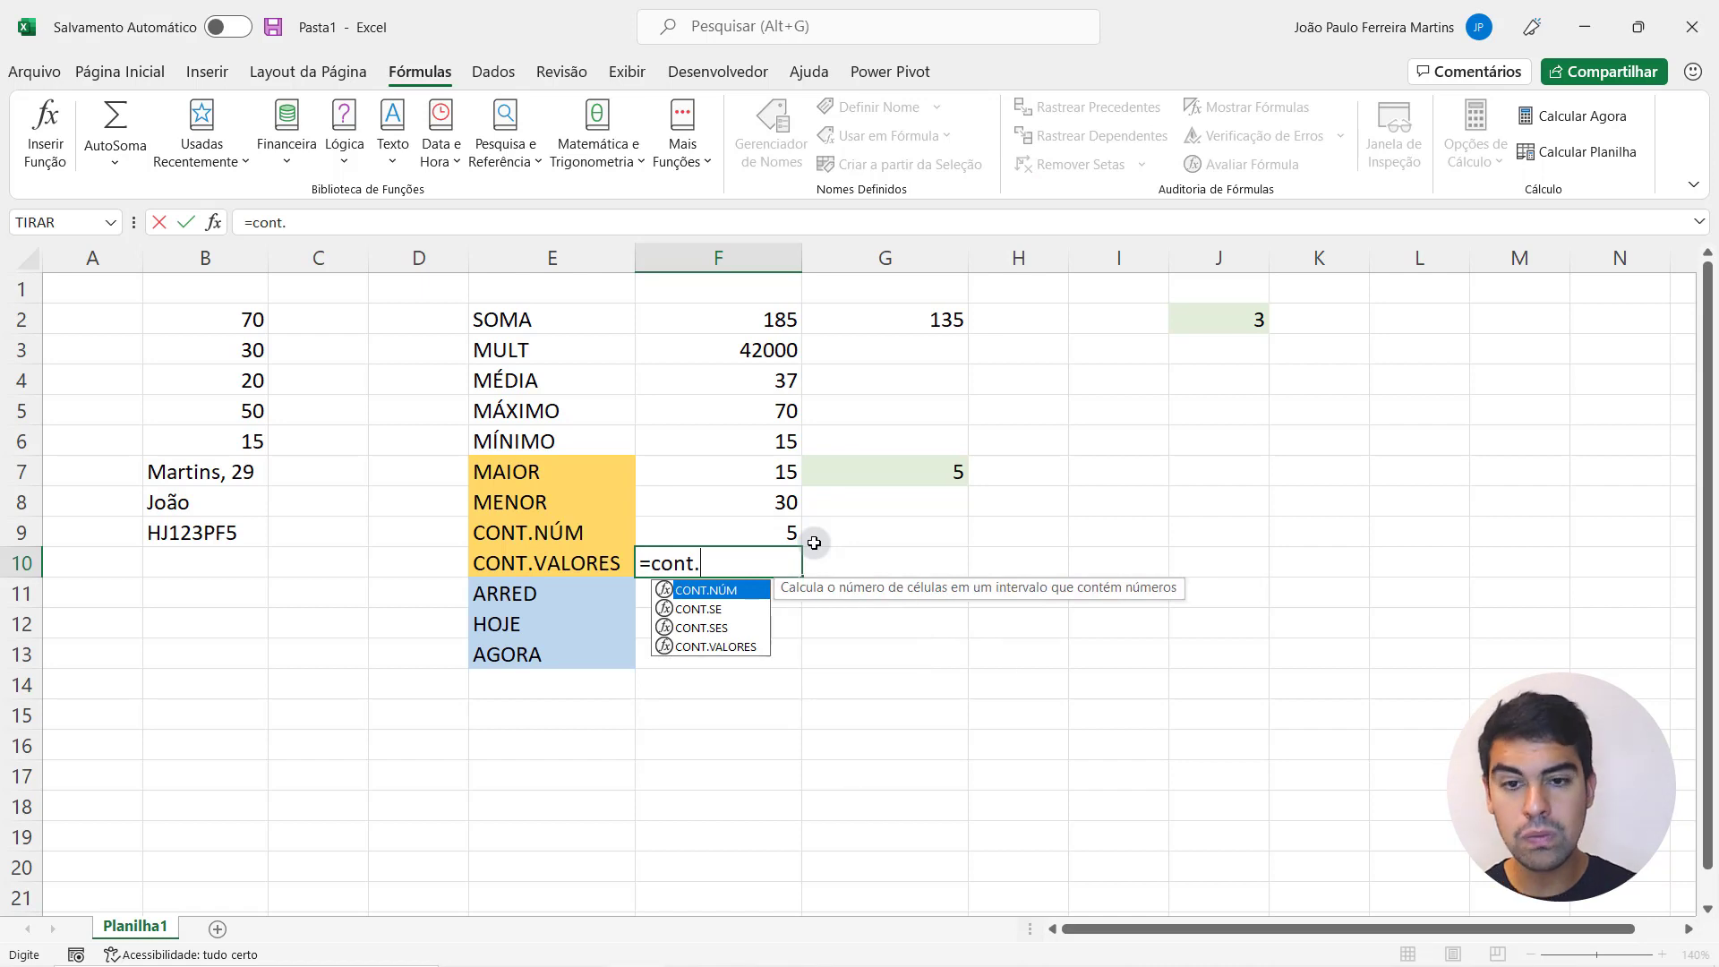
{"action": "key", "text": "Down"}
{"action": "key", "text": "Down"}
{"action": "key", "text": "Down"}
{"action": "key", "text": "Tab"}
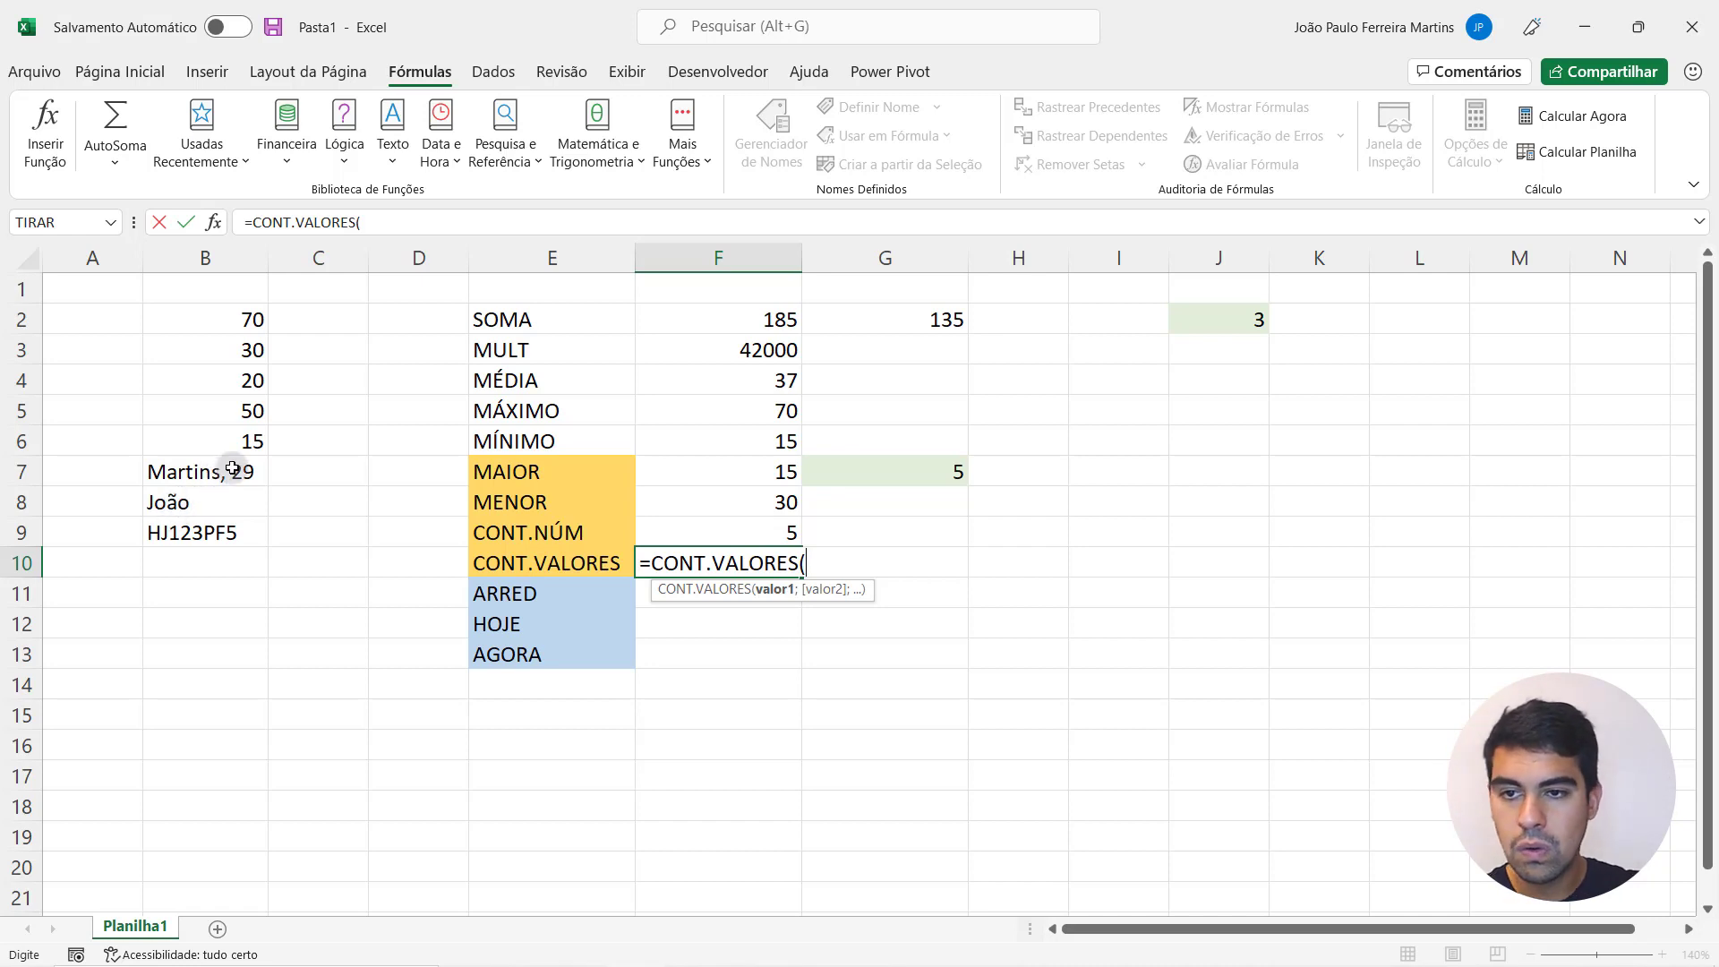
{"action": "left_click", "coordinate": [209, 248]}
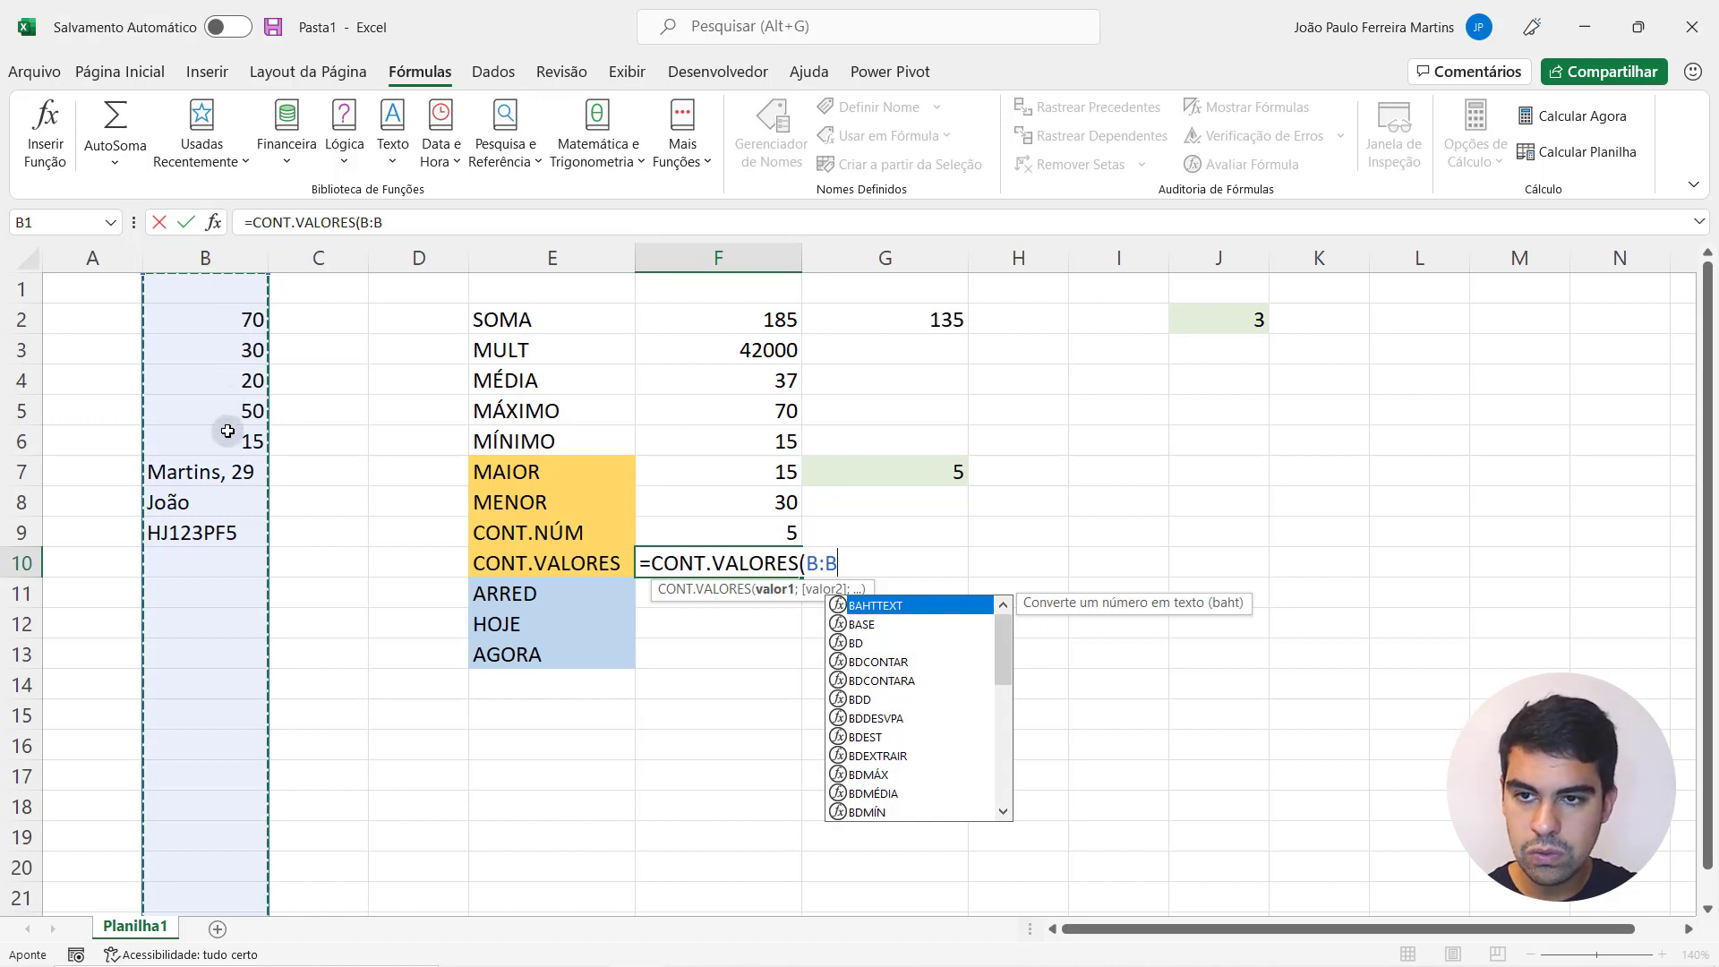
{"action": "key", "text": "Return"}
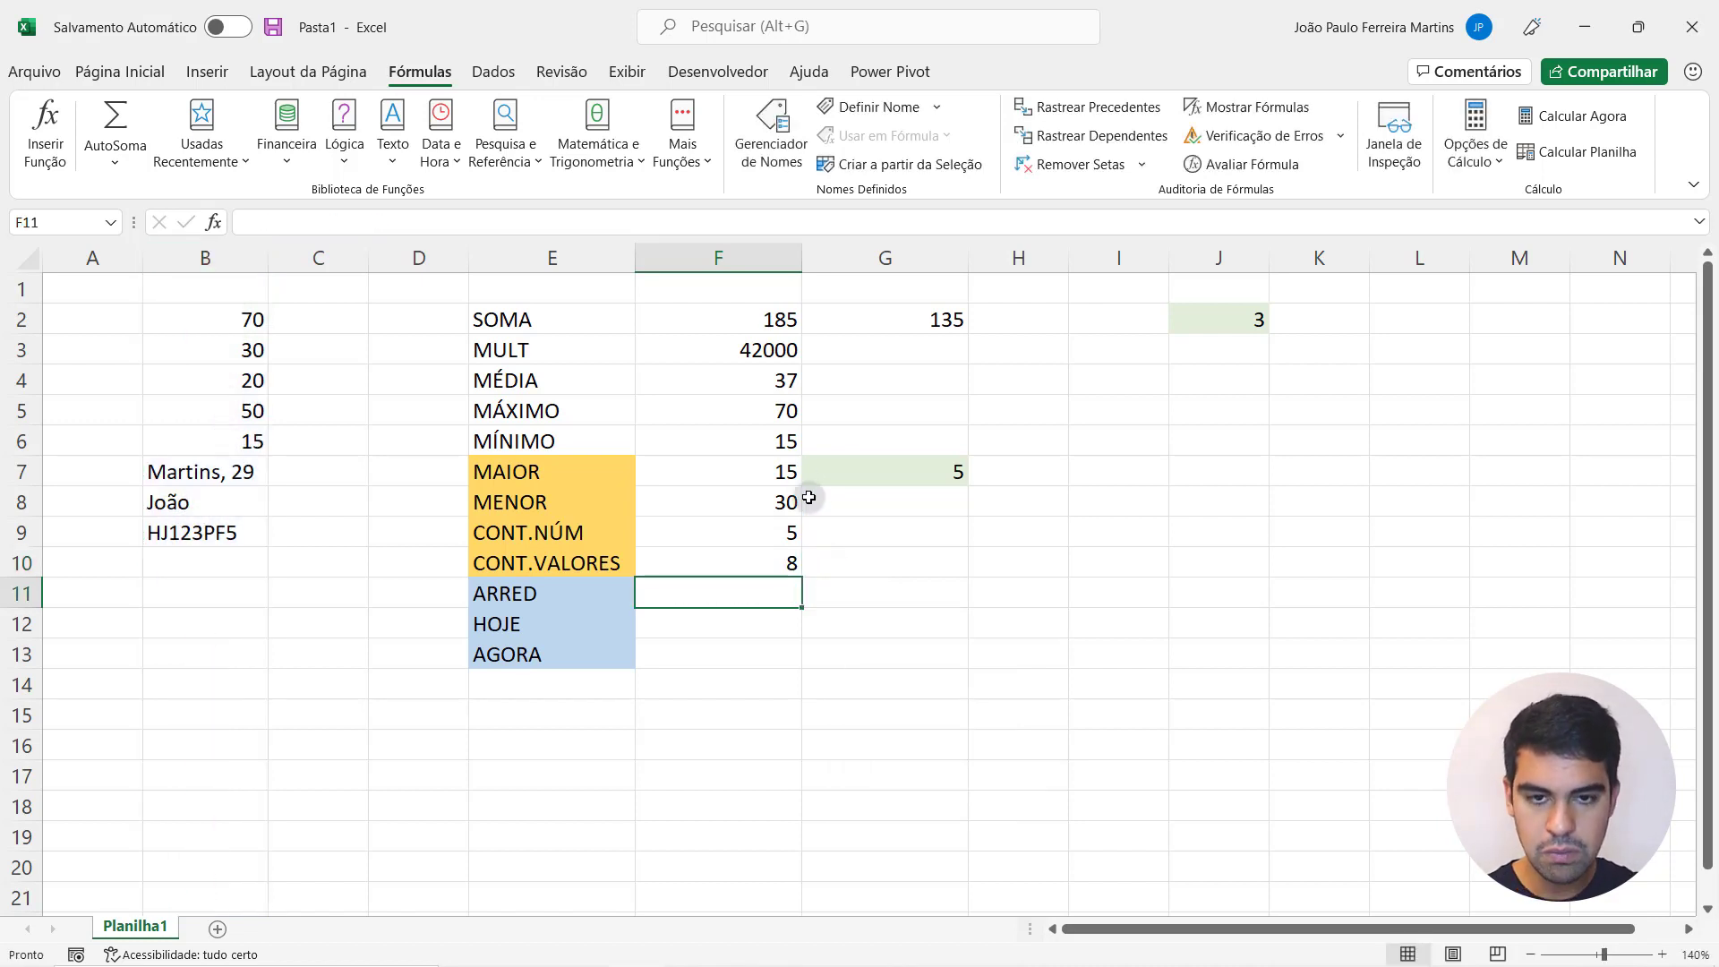
{"action": "left_click", "coordinate": [787, 556]}
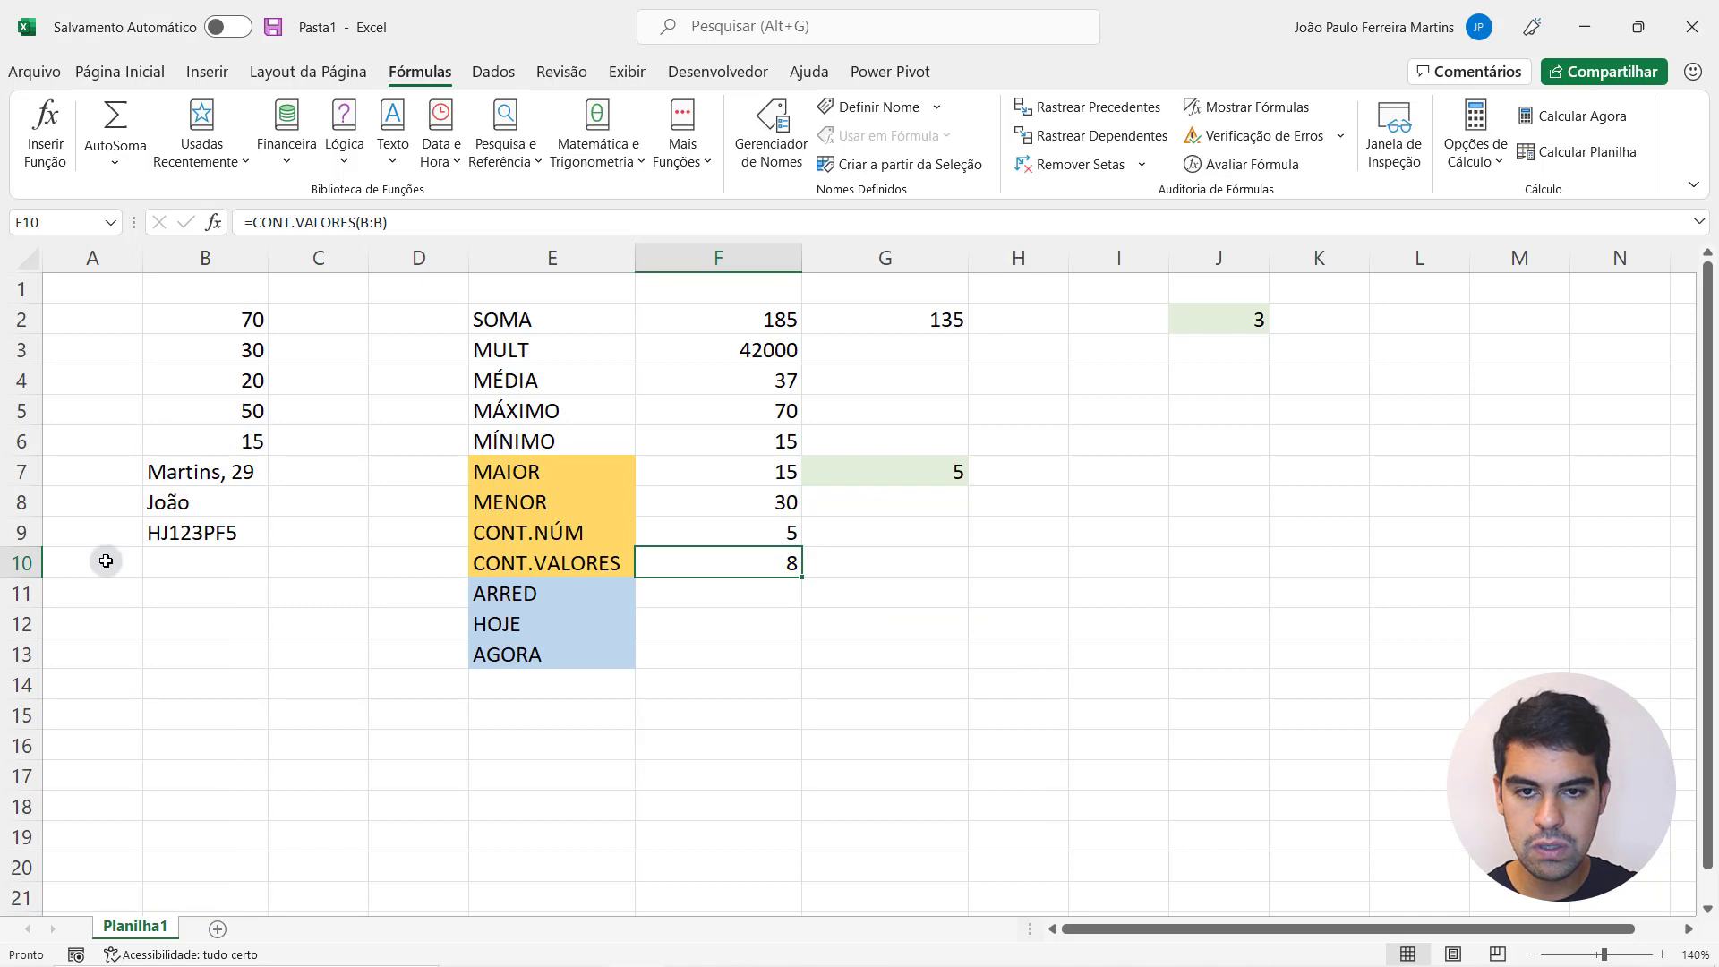
- Enter a single comma in B10 and check the CONT.VALORES result in F10
{"action": "left_click", "coordinate": [219, 562]}
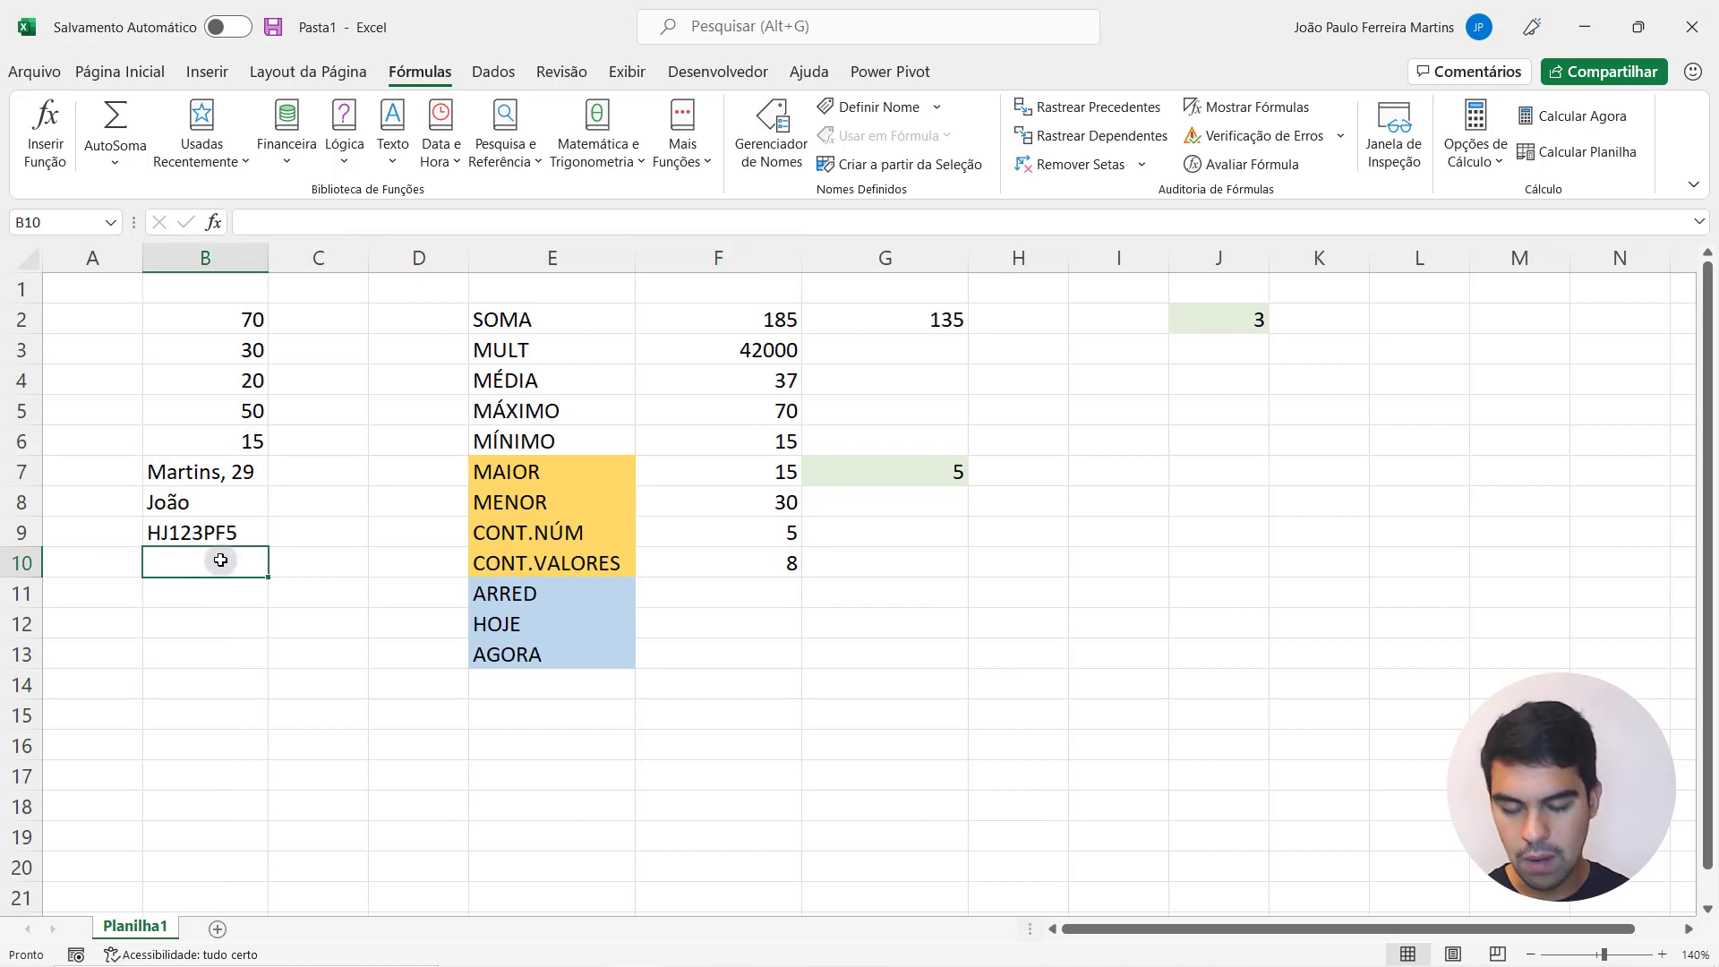
{"action": "type", "text": ","}
{"action": "key", "text": "Return"}
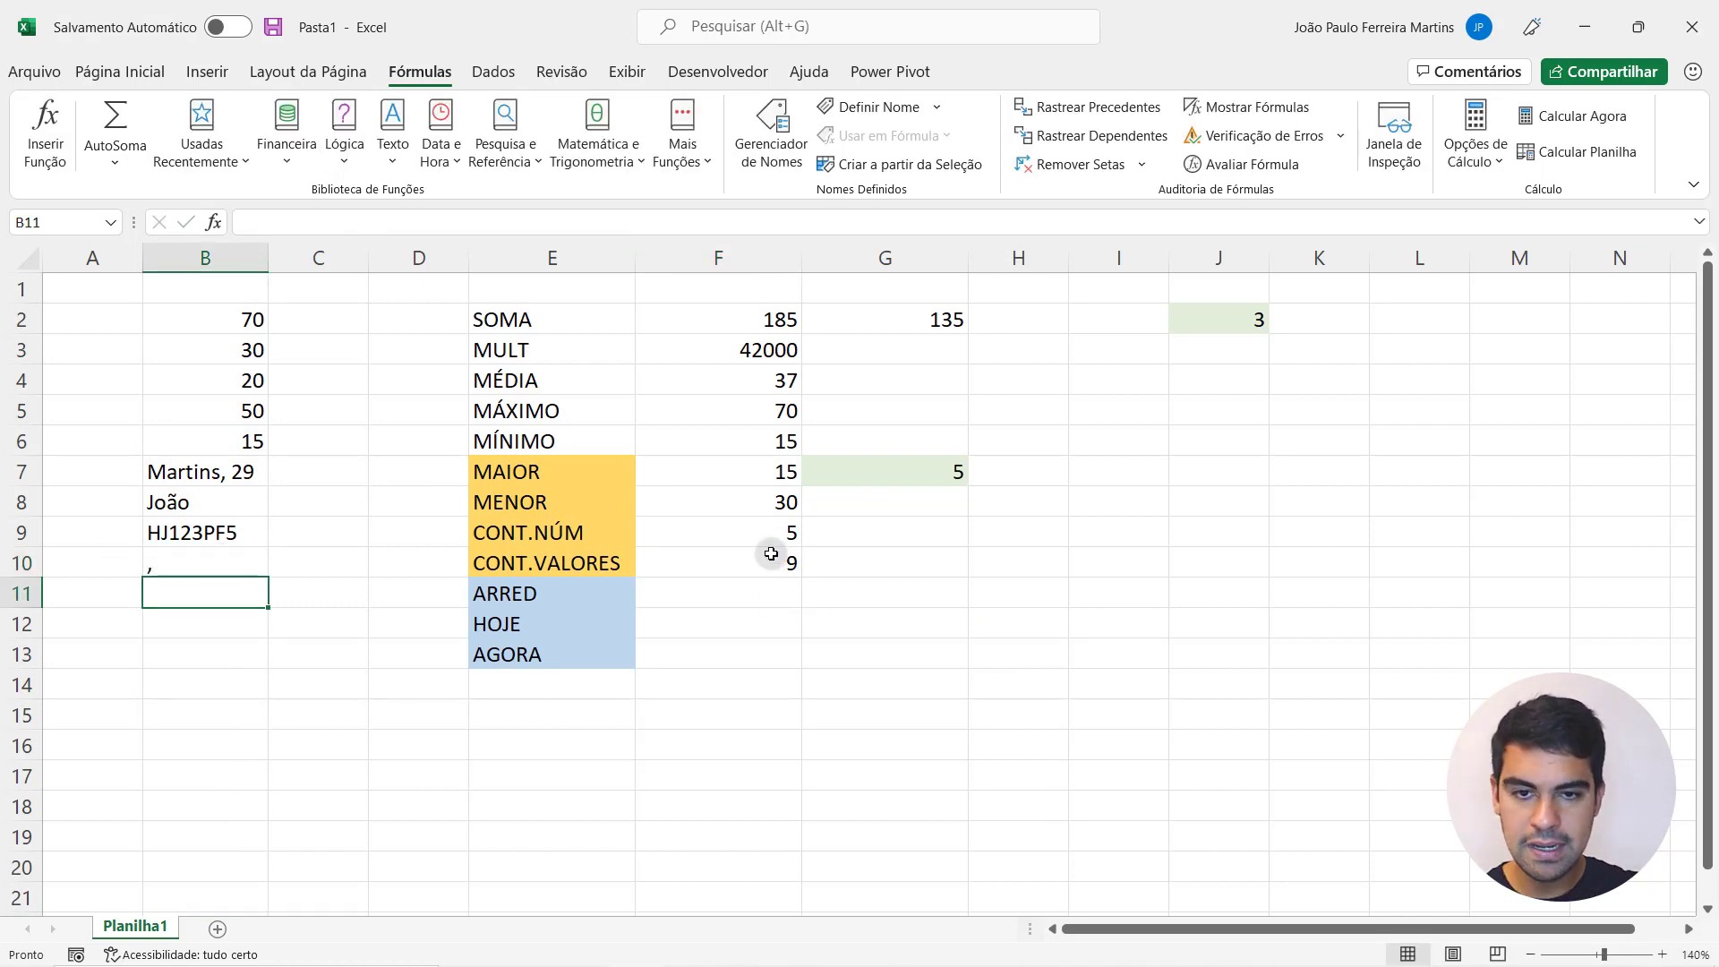
{"action": "left_click", "coordinate": [771, 554]}
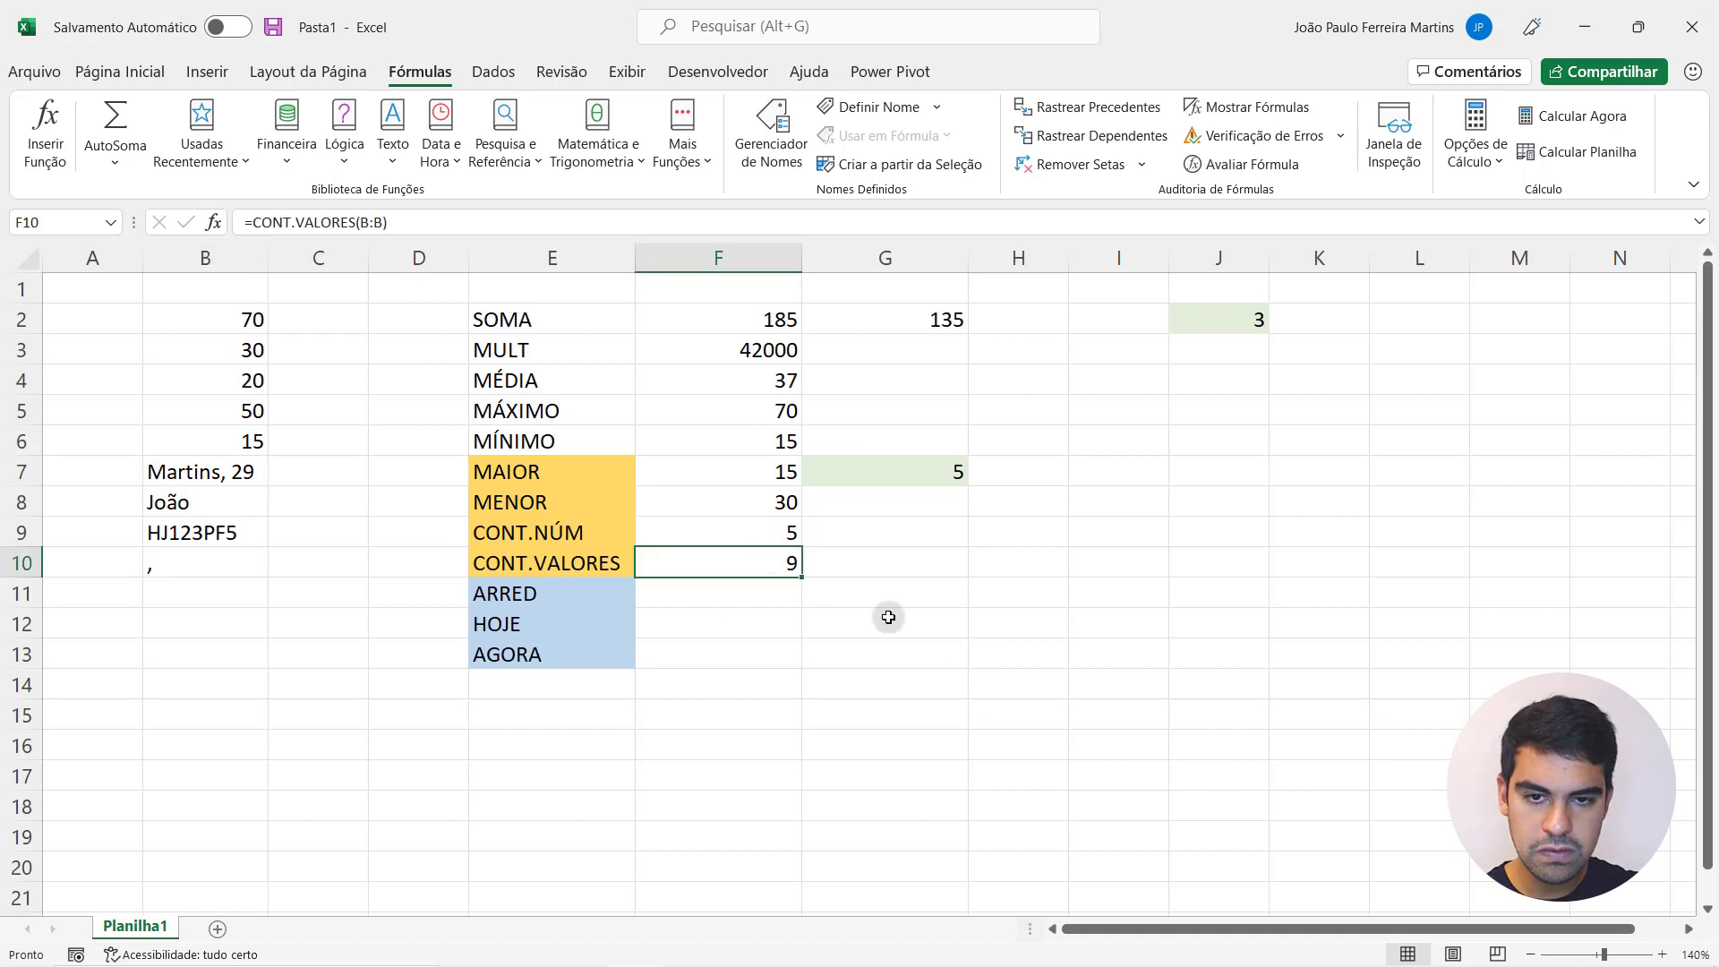
- Enter 2022 in B11 and check the CONT.NÚM and CONT.VALORES results in F9 and F10
{"action": "left_click", "coordinate": [187, 596]}
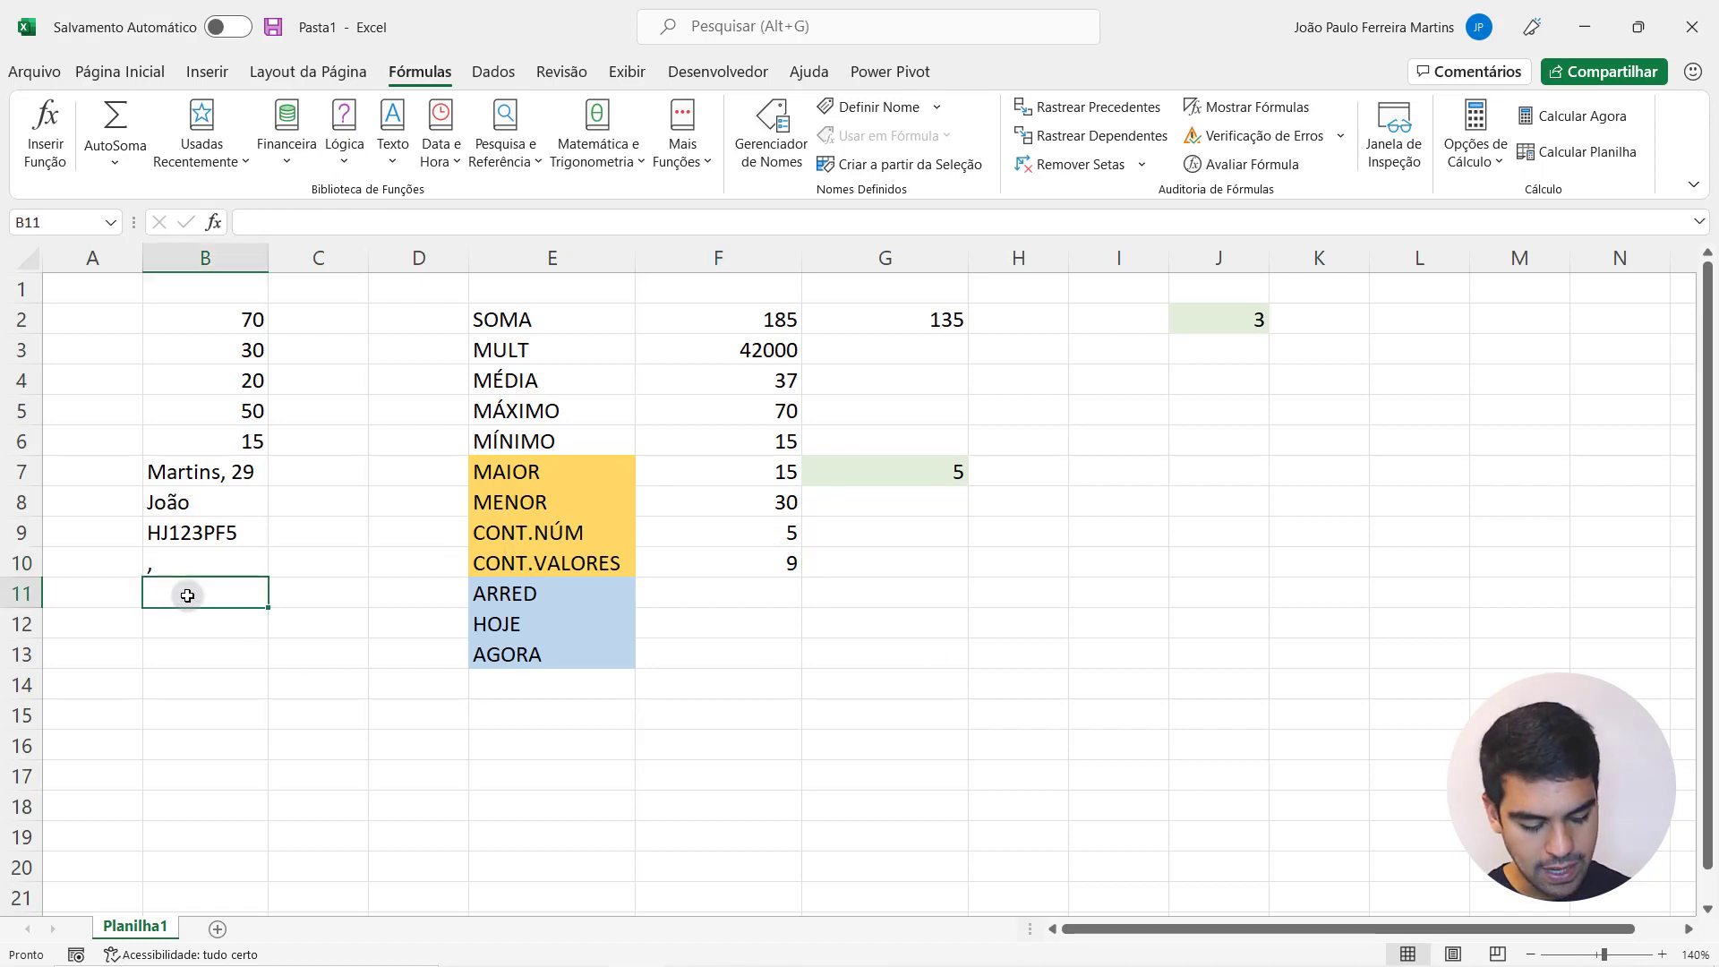
{"action": "type", "text": "2022"}
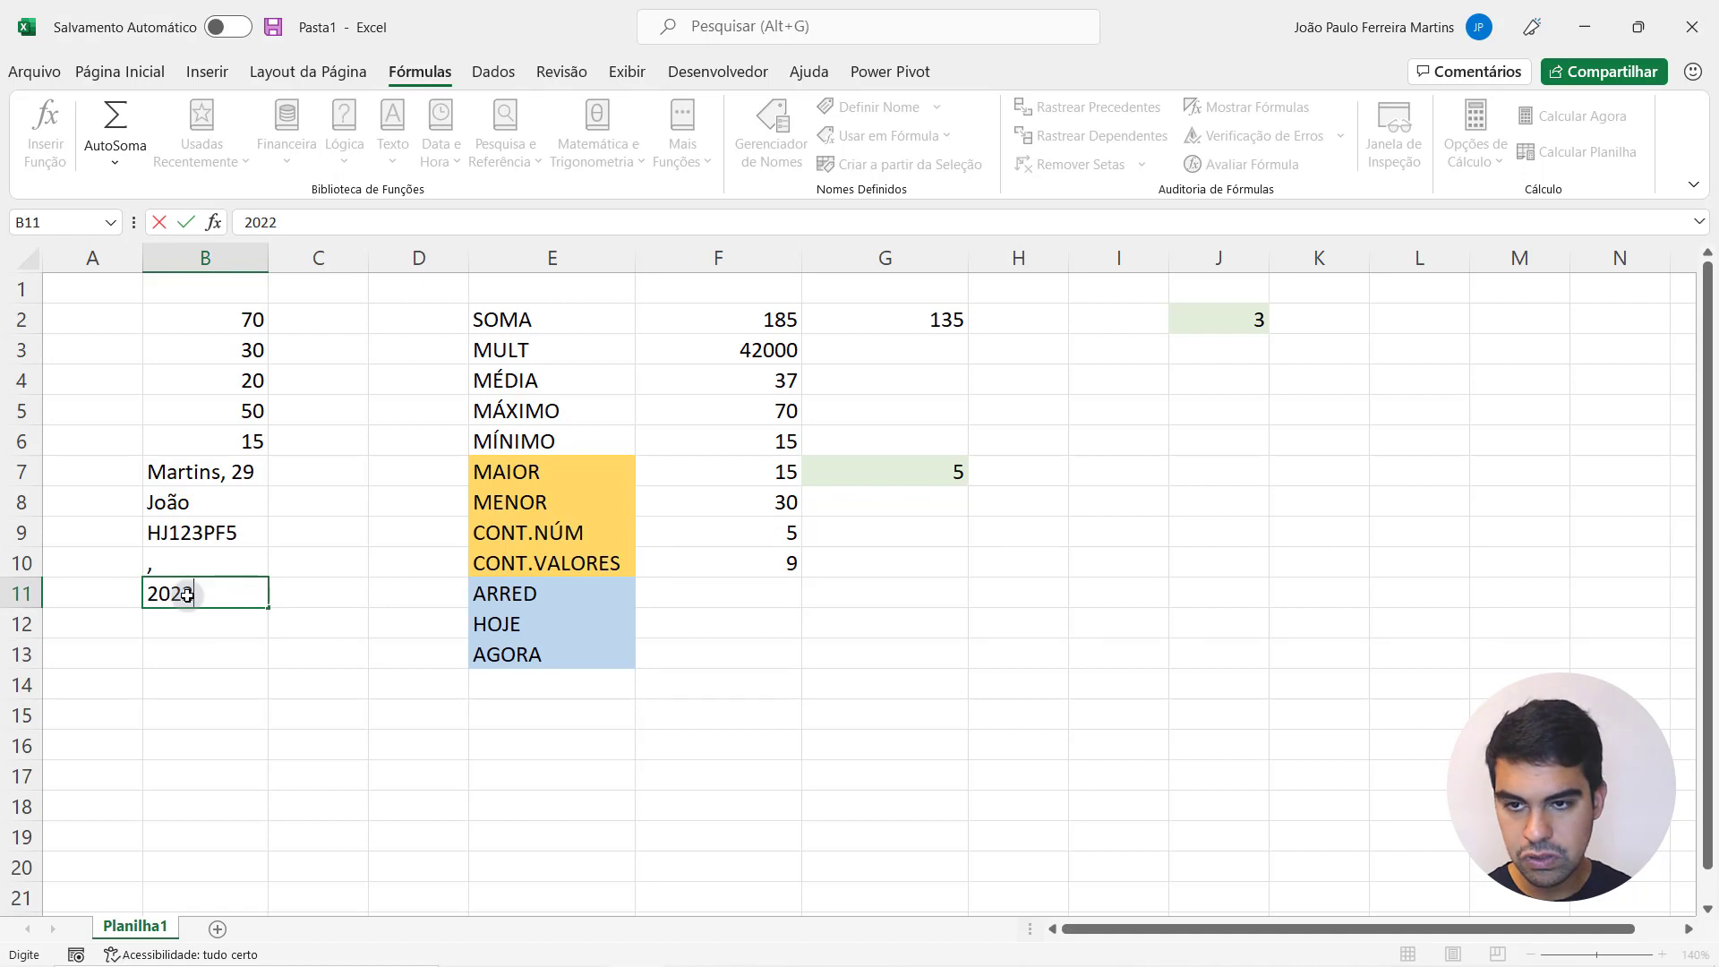
{"action": "key", "text": "Return"}
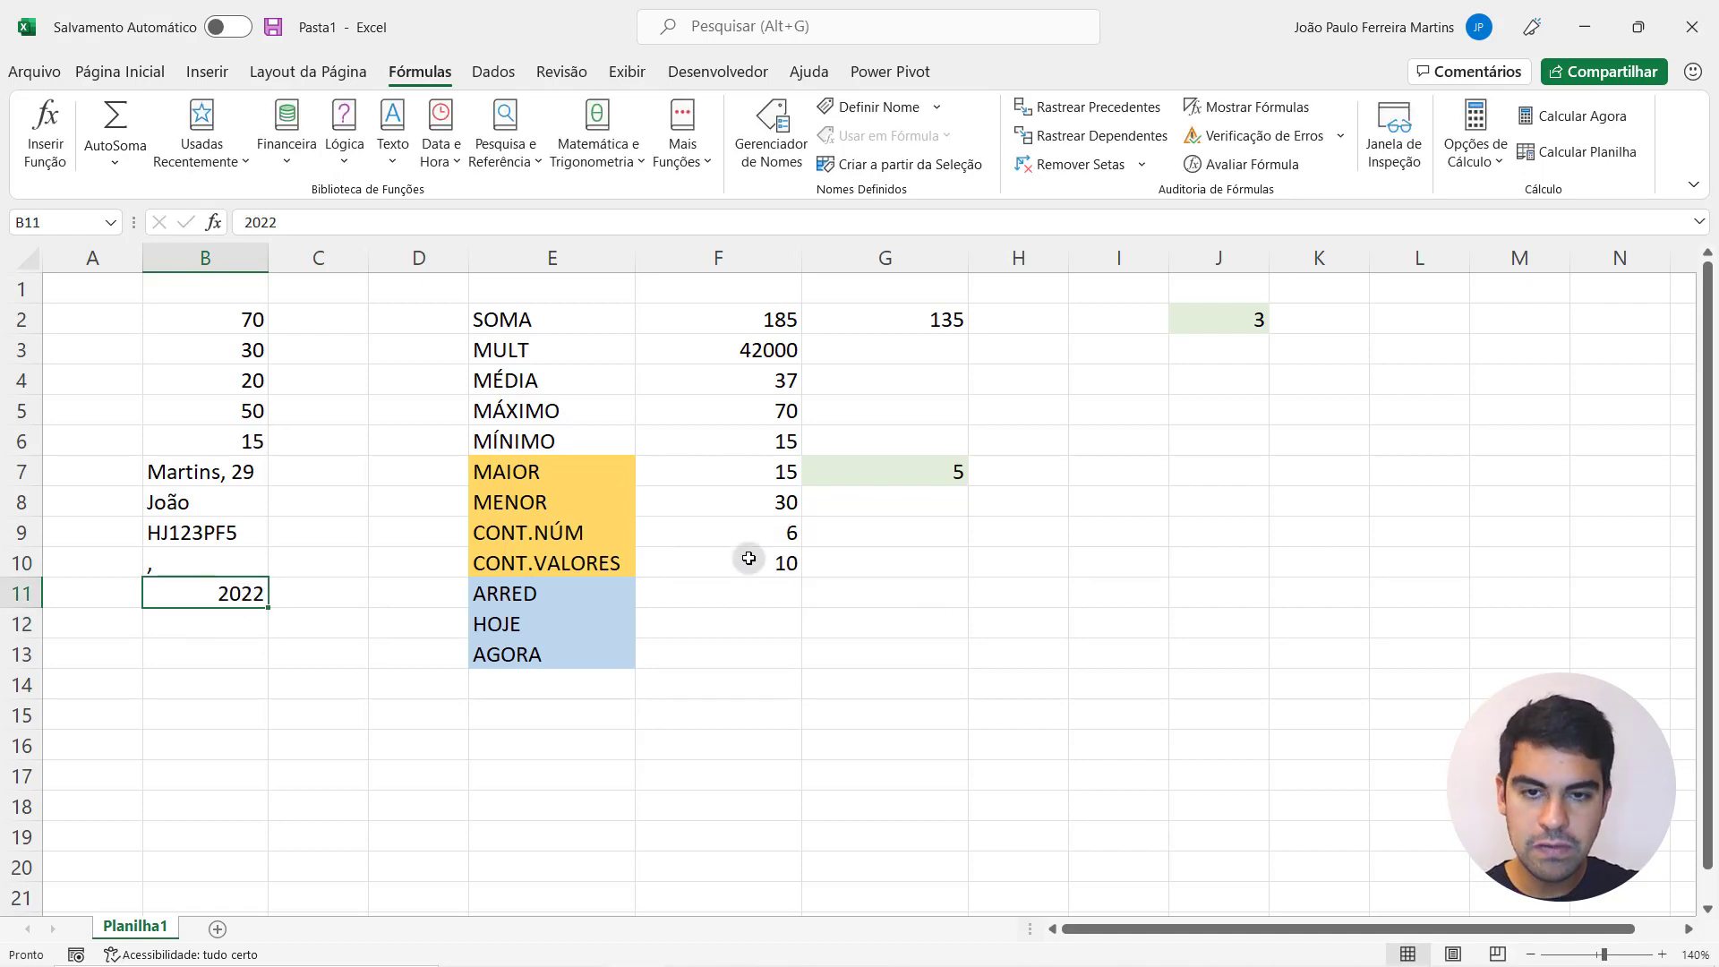
{"action": "left_click", "coordinate": [751, 561]}
{"action": "left_click", "coordinate": [764, 536]}
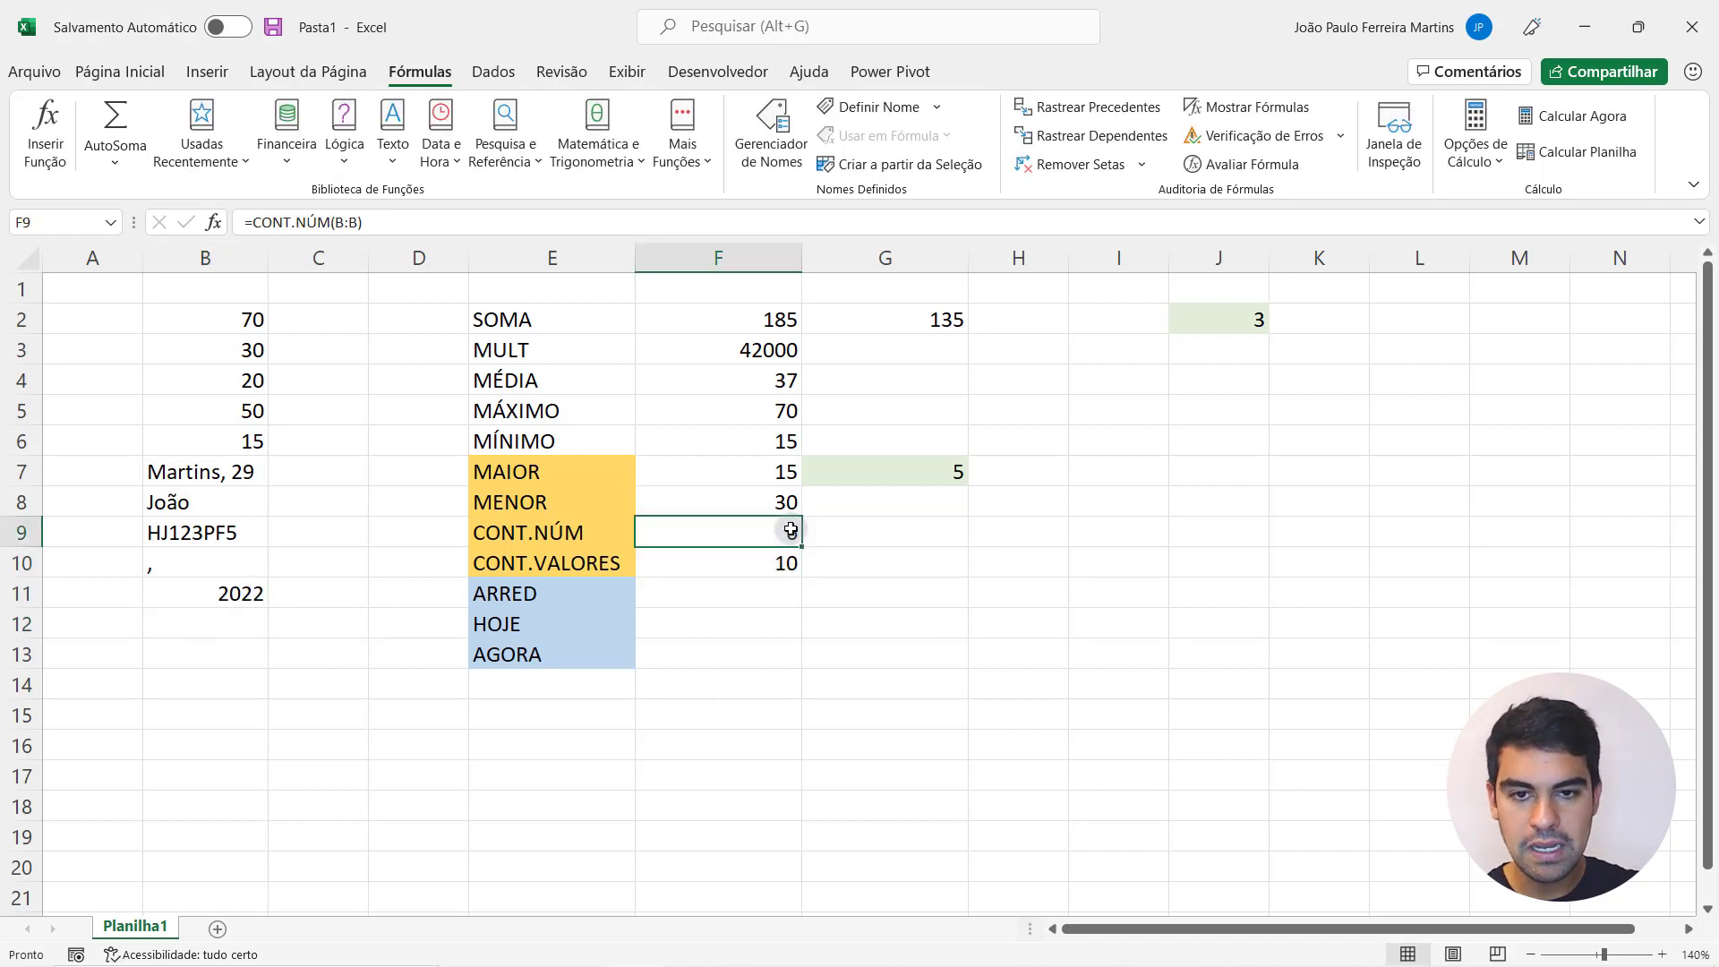
{"action": "left_click", "coordinate": [779, 560]}
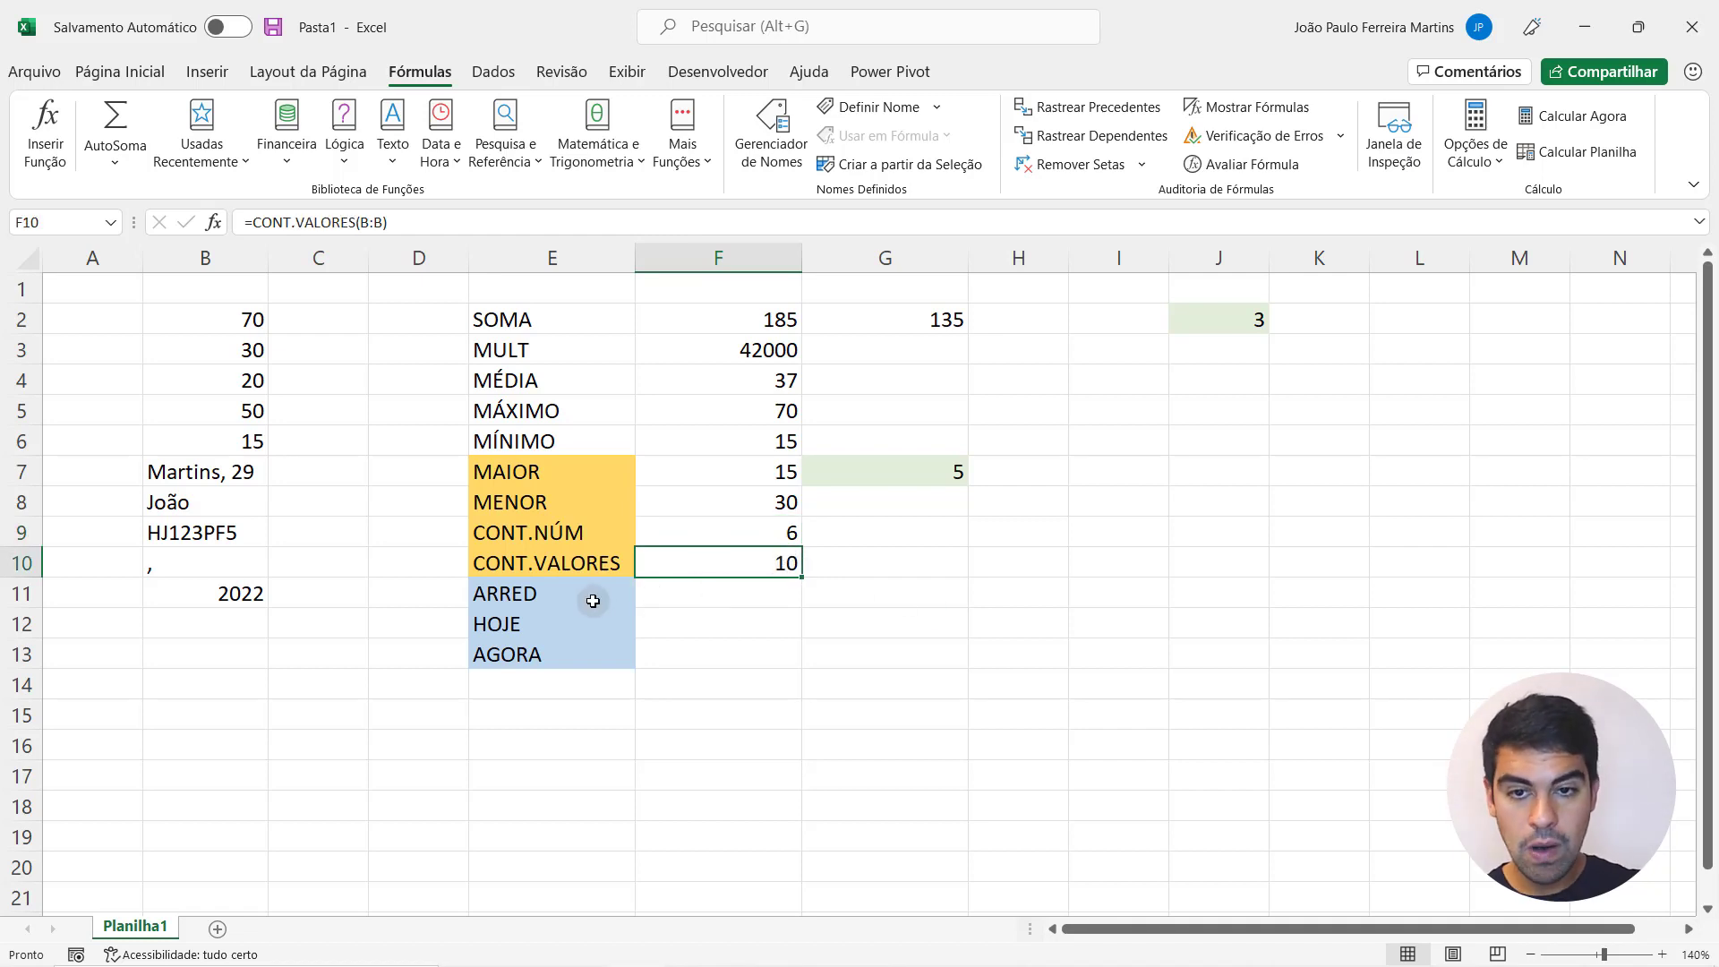
{"action": "left_click_drag", "start_coordinate": [594, 598], "coordinate": [592, 656]}
{"action": "key", "text": "Return"}
{"action": "key", "text": "Return"}
{"action": "key", "text": "Return"}
{"action": "key", "text": "Return"}
{"action": "key", "text": "Return"}
{"action": "key", "text": "Return"}
{"action": "key", "text": "Return"}
{"action": "key", "text": "Return"}
{"action": "key", "text": "Return"}
{"action": "key", "text": "Return"}
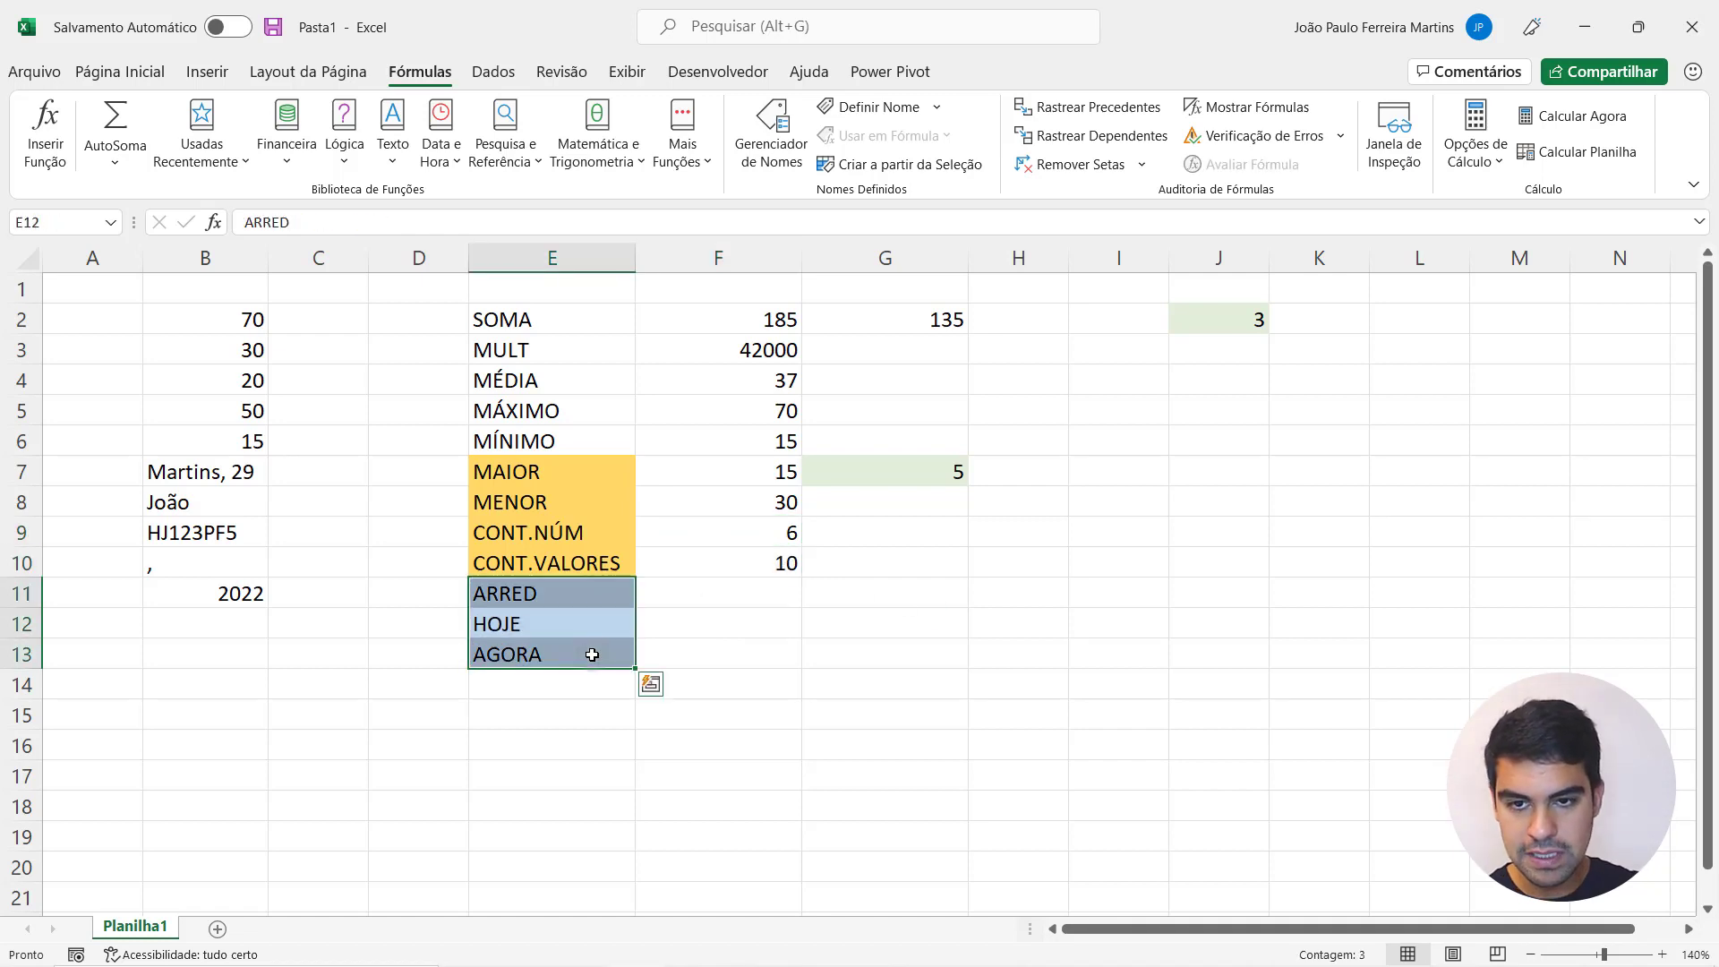
{"action": "key", "text": "Return"}
{"action": "key", "text": "Return"}
{"action": "key", "text": "Return"}
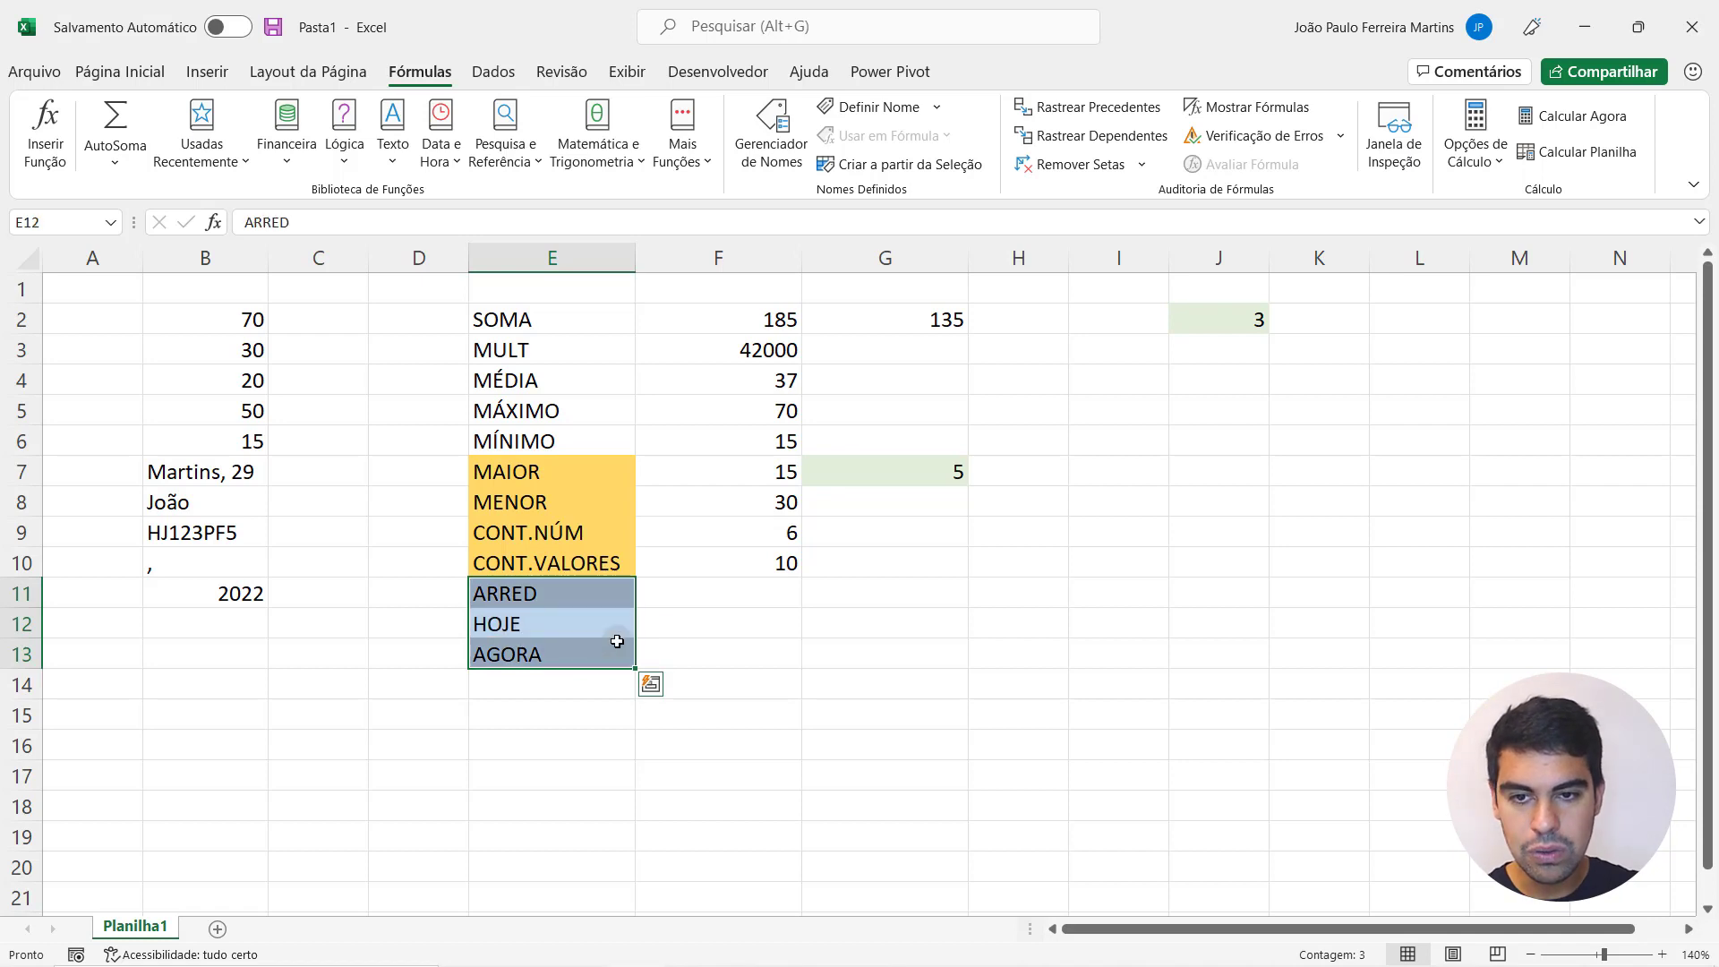
- Enter 3,17 in F11 beside ARRED and set the cell's number format to Geral
{"action": "left_click", "coordinate": [760, 591]}
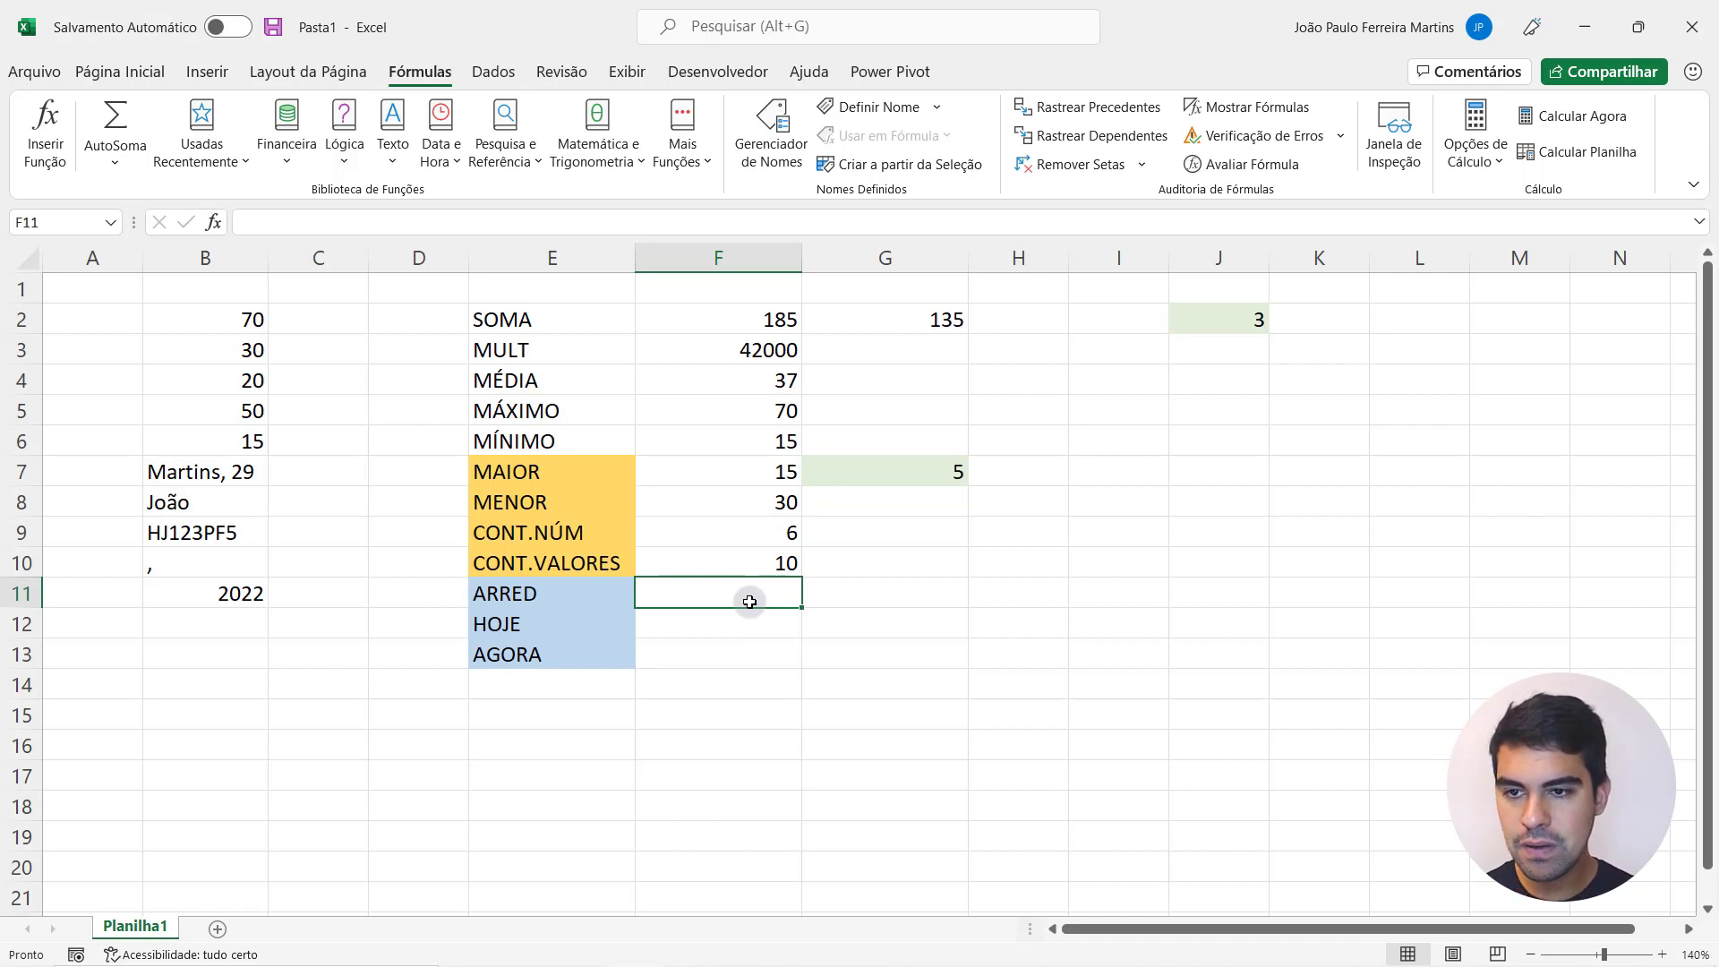
{"action": "type", "text": "3,17"}
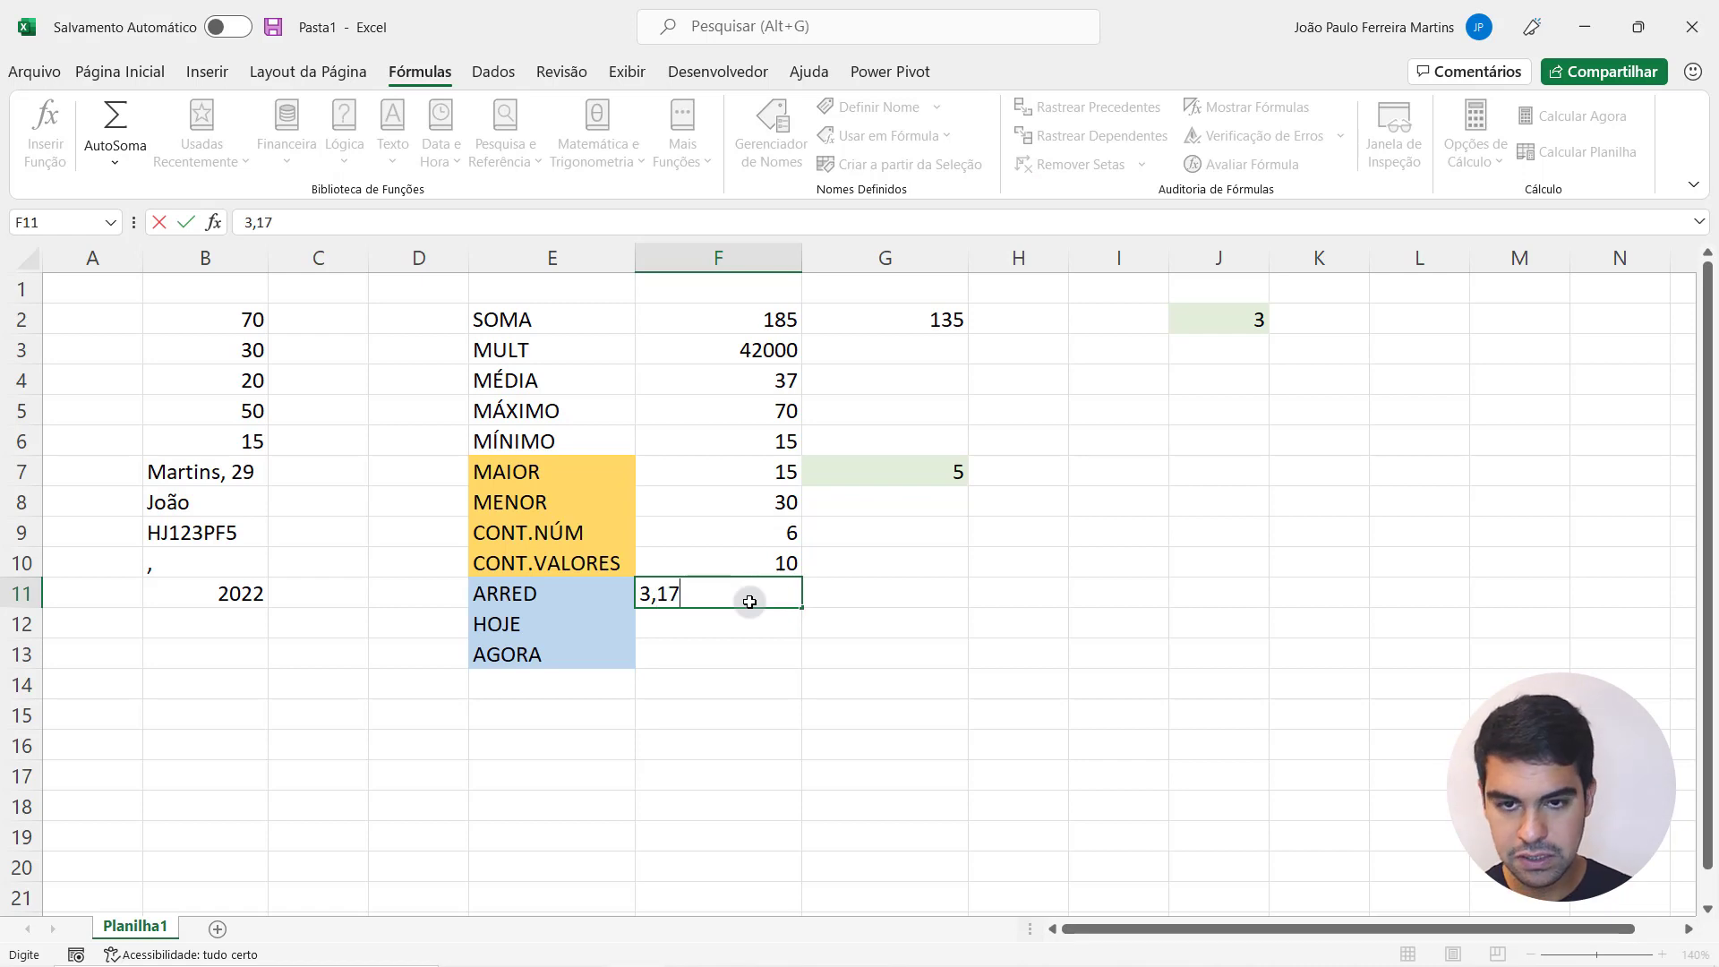
{"action": "key", "text": "Return"}
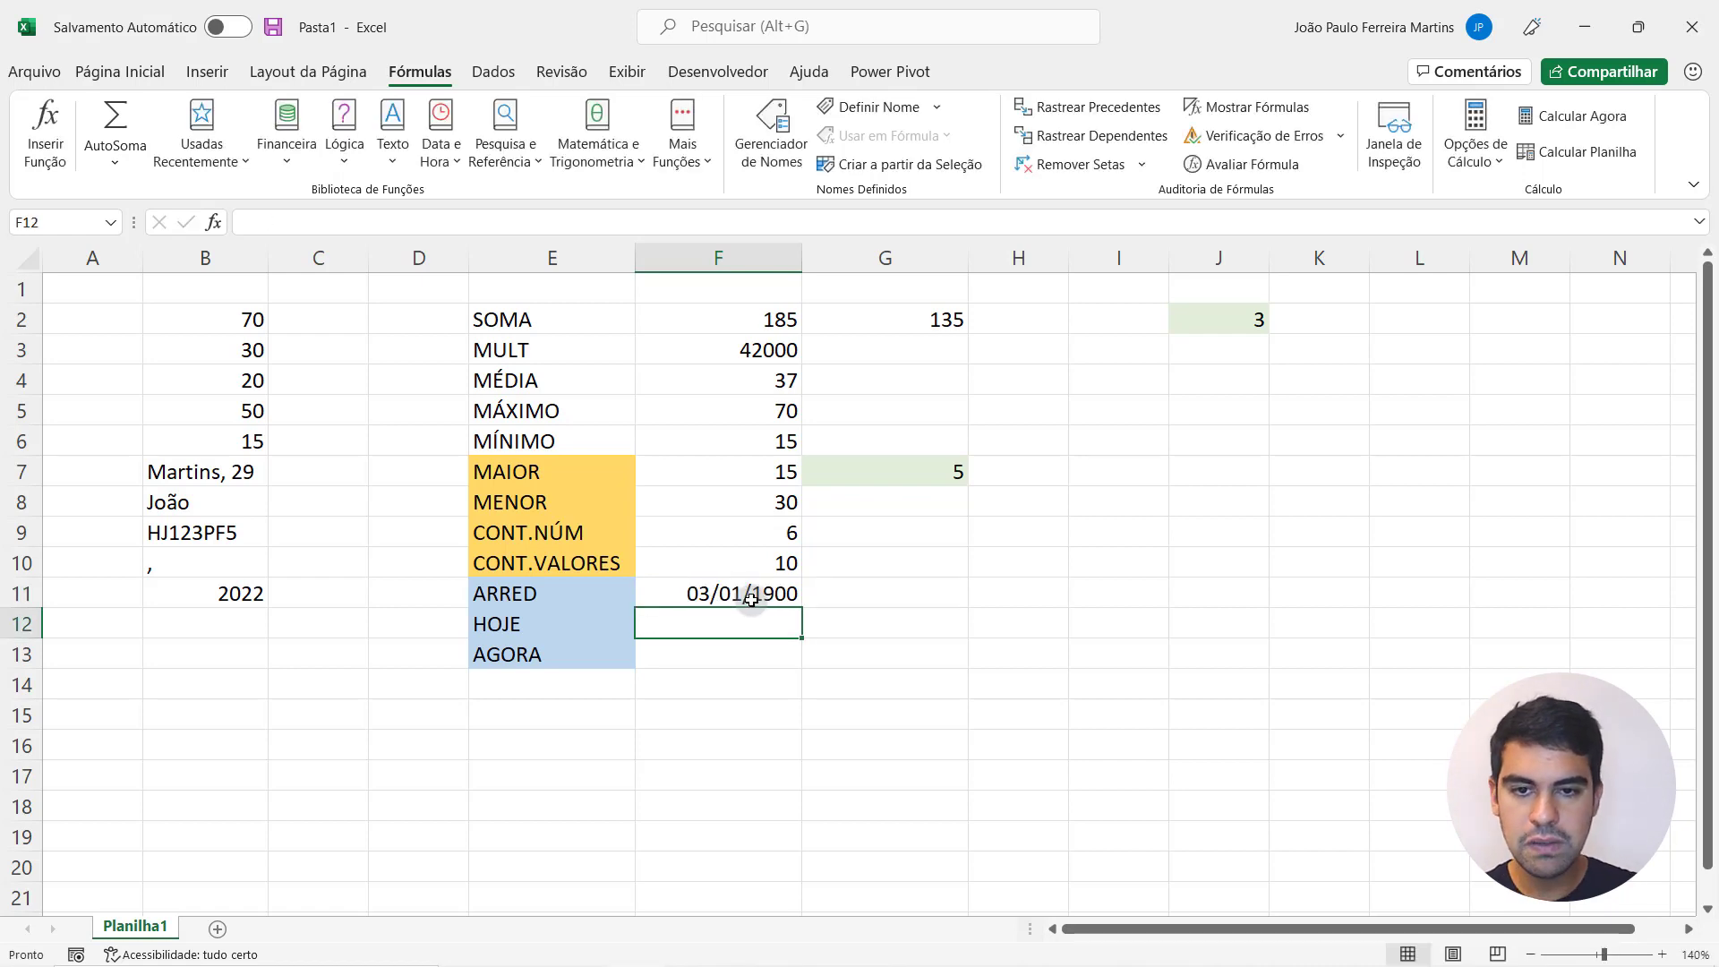
{"action": "left_click", "coordinate": [752, 598]}
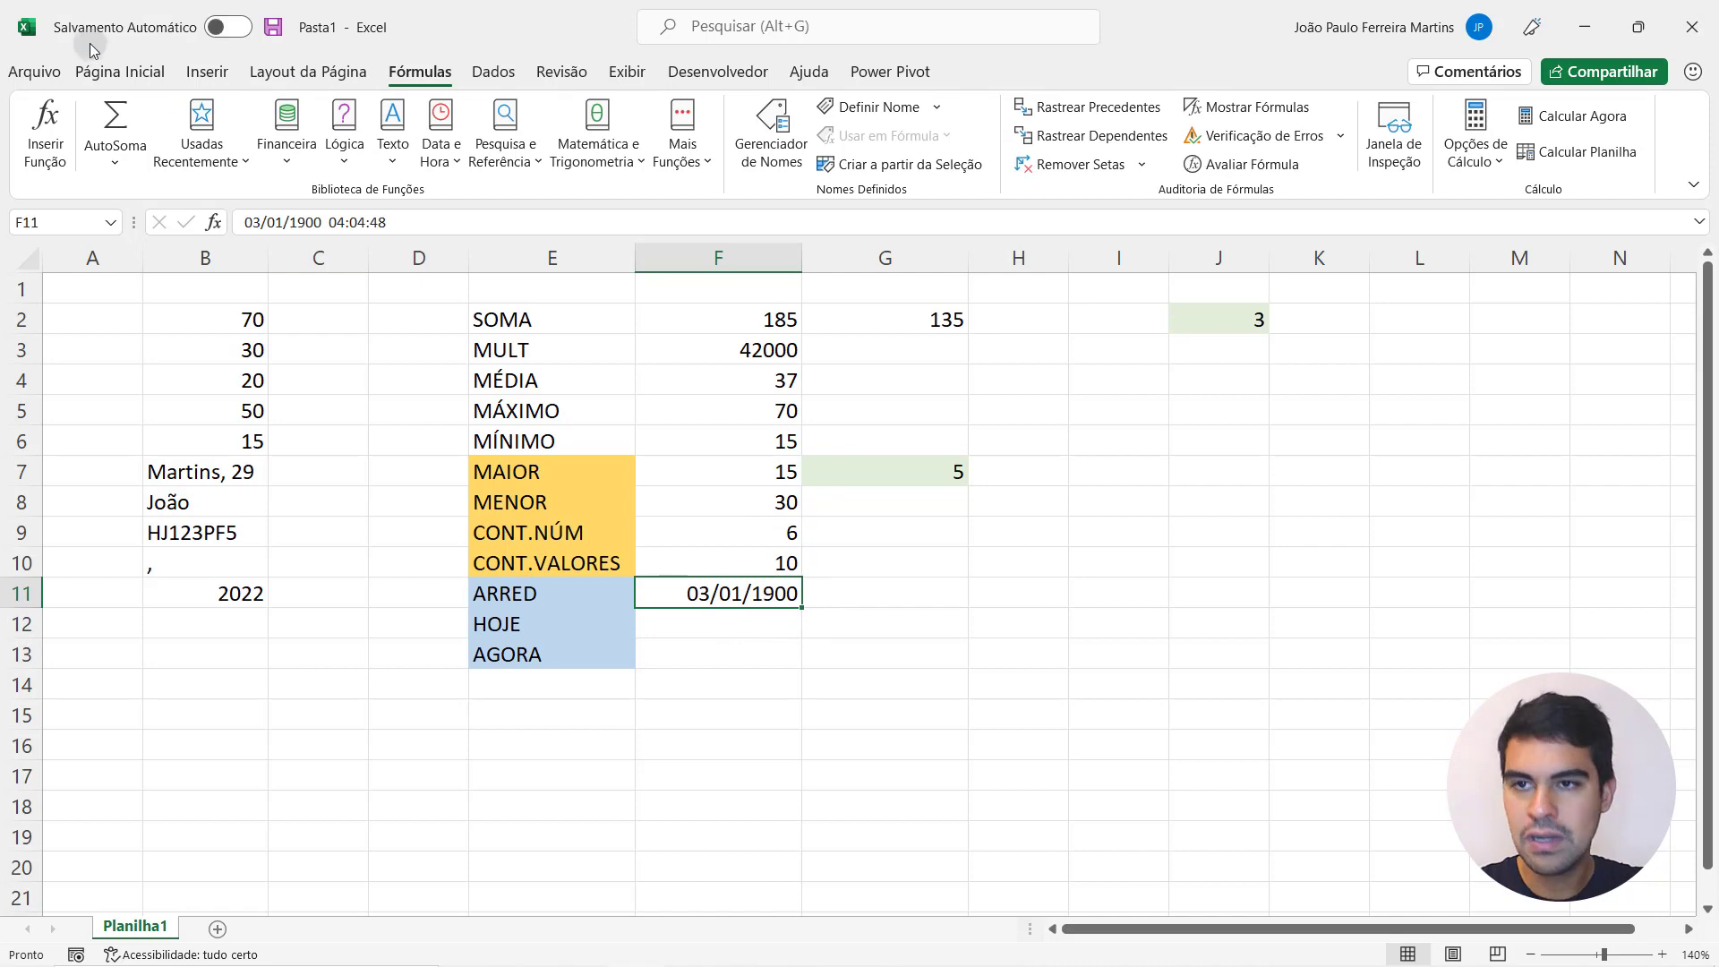
{"action": "left_click", "coordinate": [148, 73]}
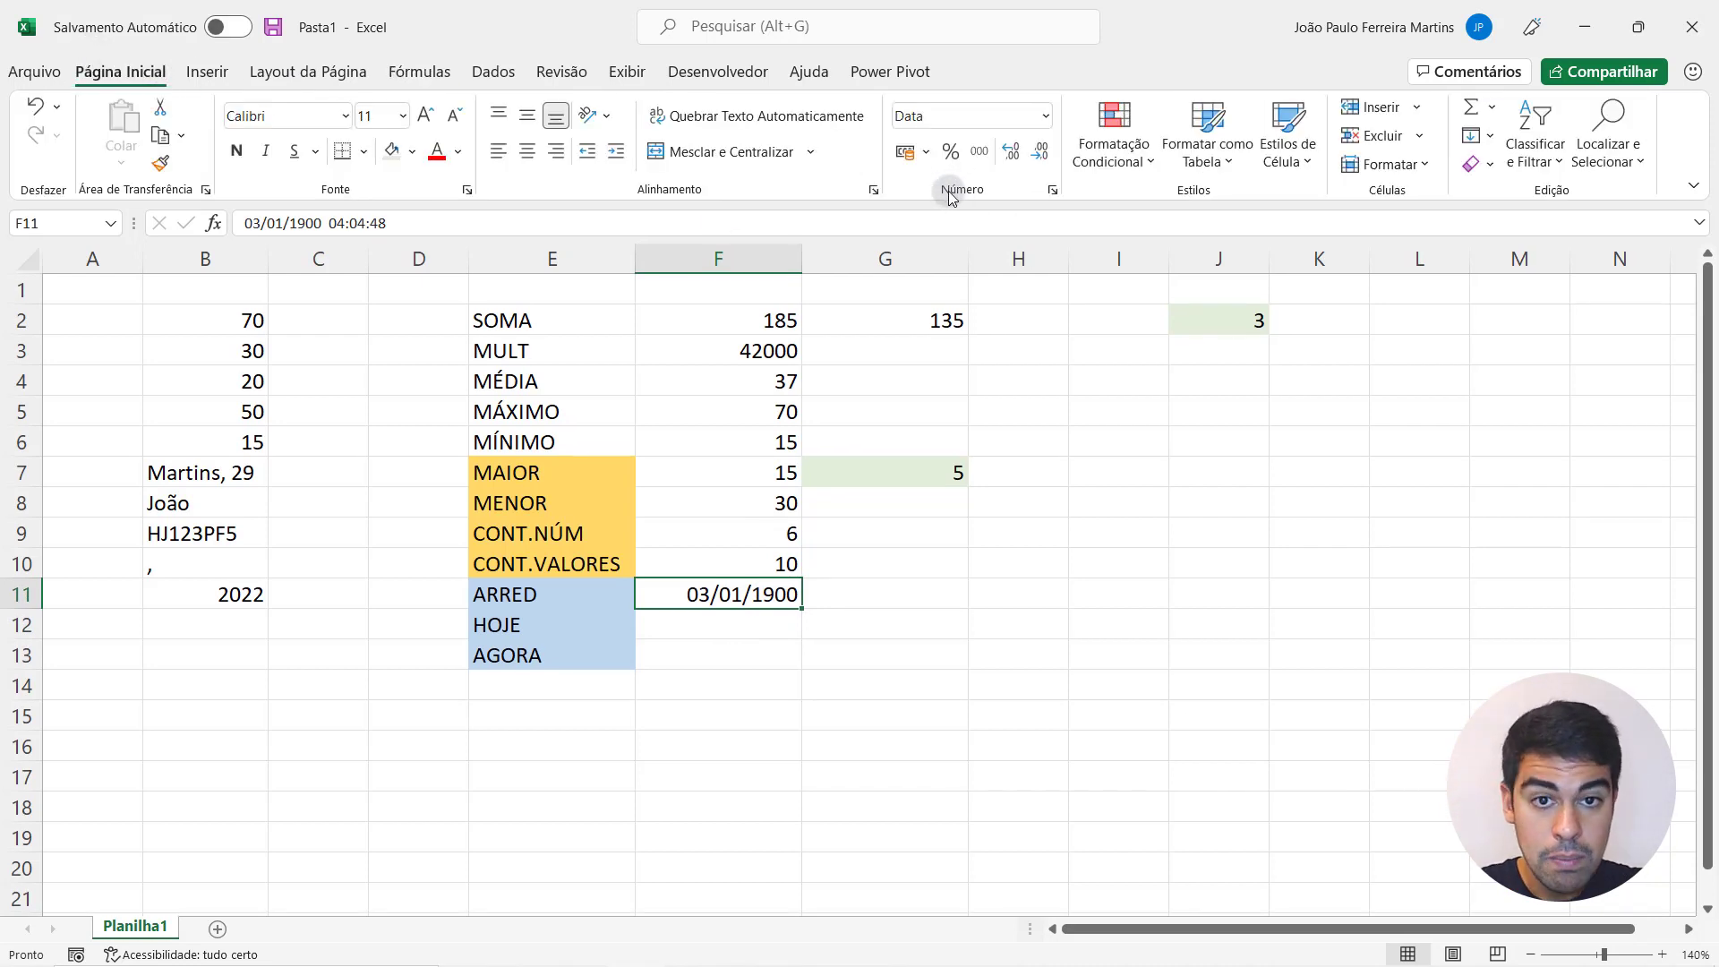
{"action": "left_click", "coordinate": [1046, 118]}
{"action": "left_click", "coordinate": [1033, 163]}
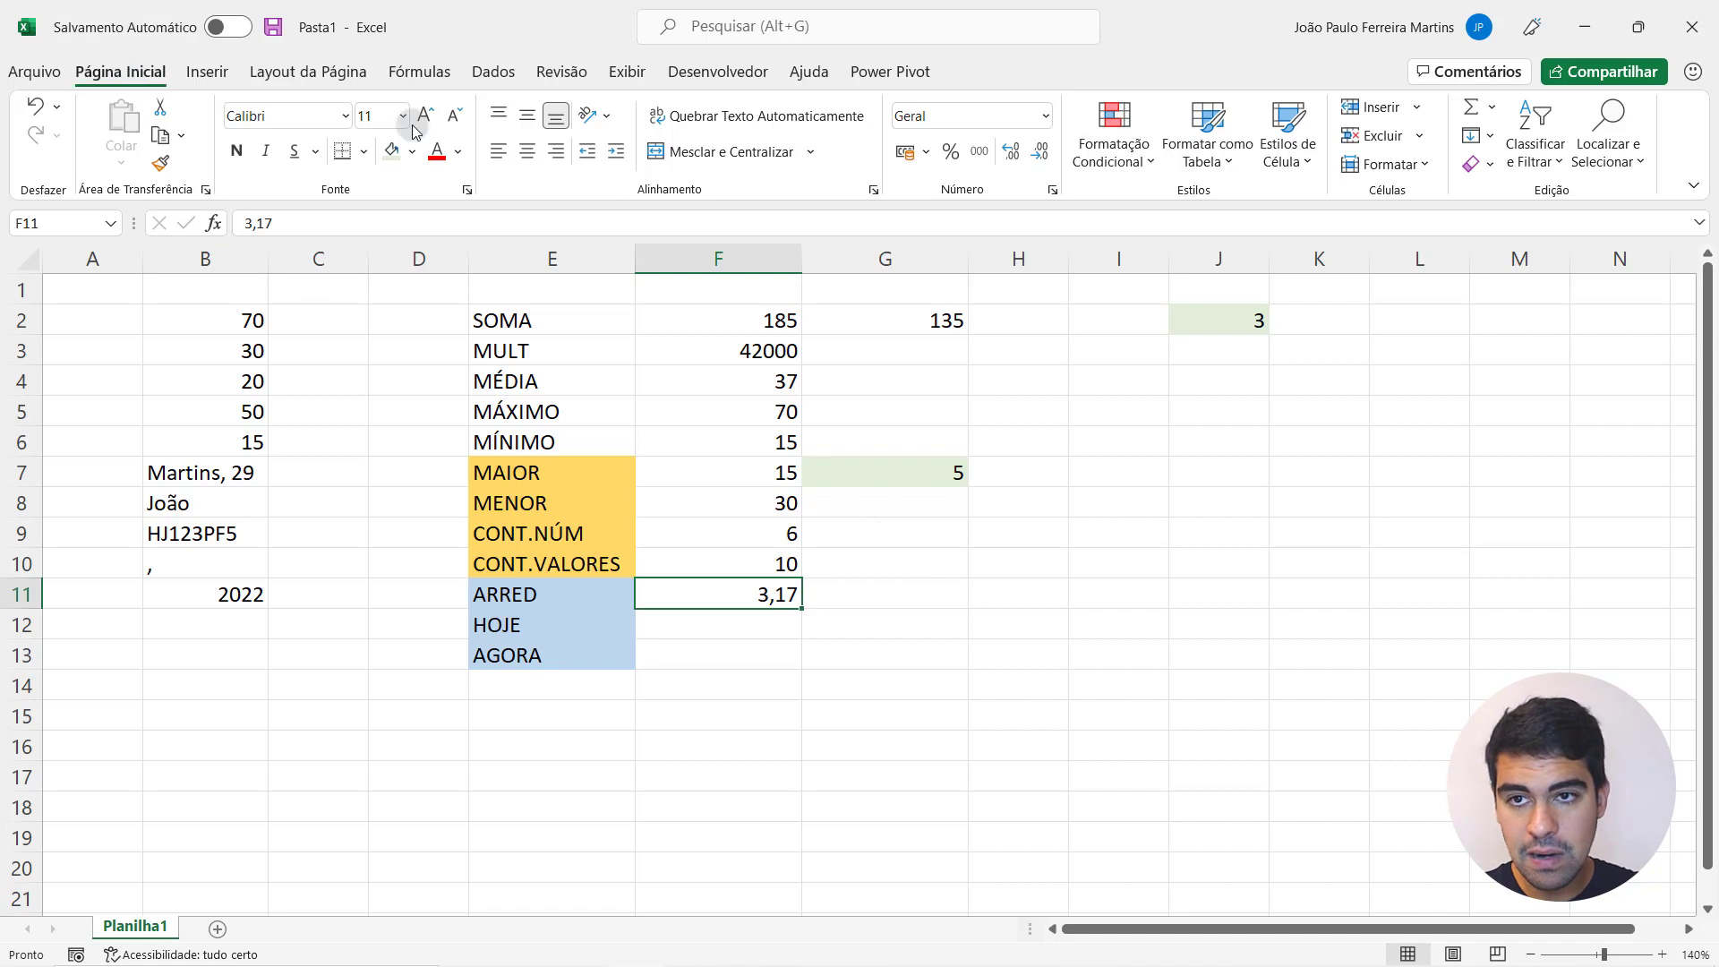
- Extend the number in F11 to four decimal places, and reduce its display to one decimal place
{"action": "left_click", "coordinate": [1012, 152]}
{"action": "left_click", "coordinate": [1011, 152]}
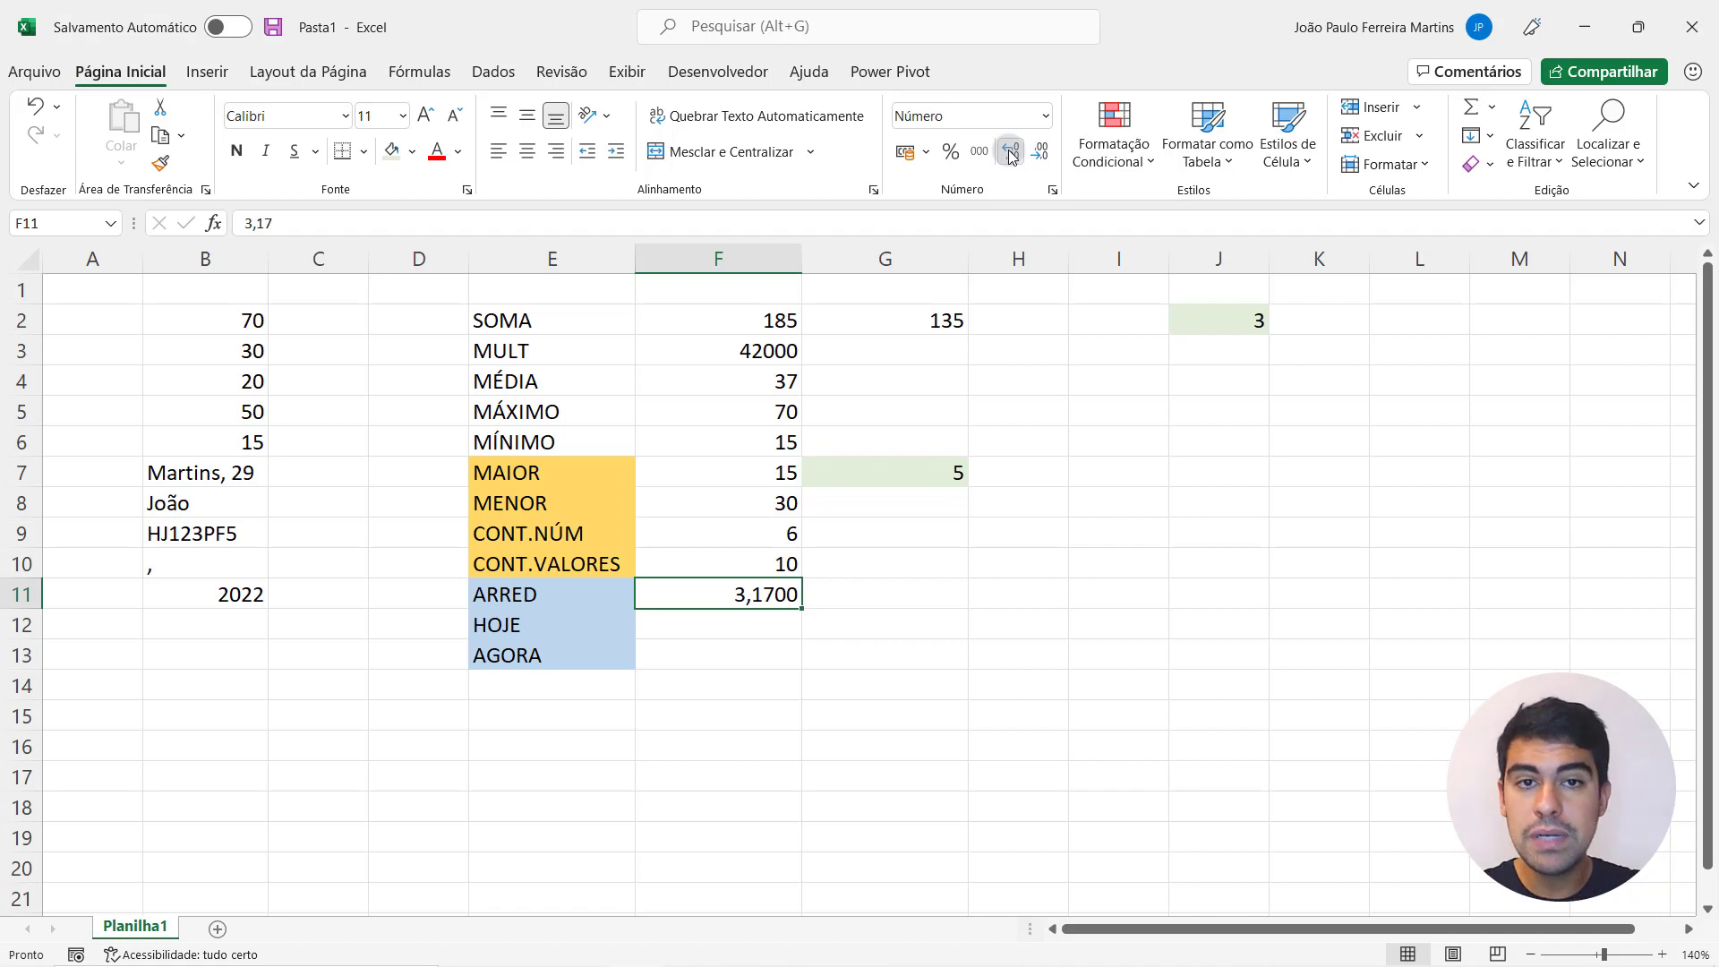
{"action": "left_click", "coordinate": [1042, 154]}
{"action": "left_click", "coordinate": [1041, 154]}
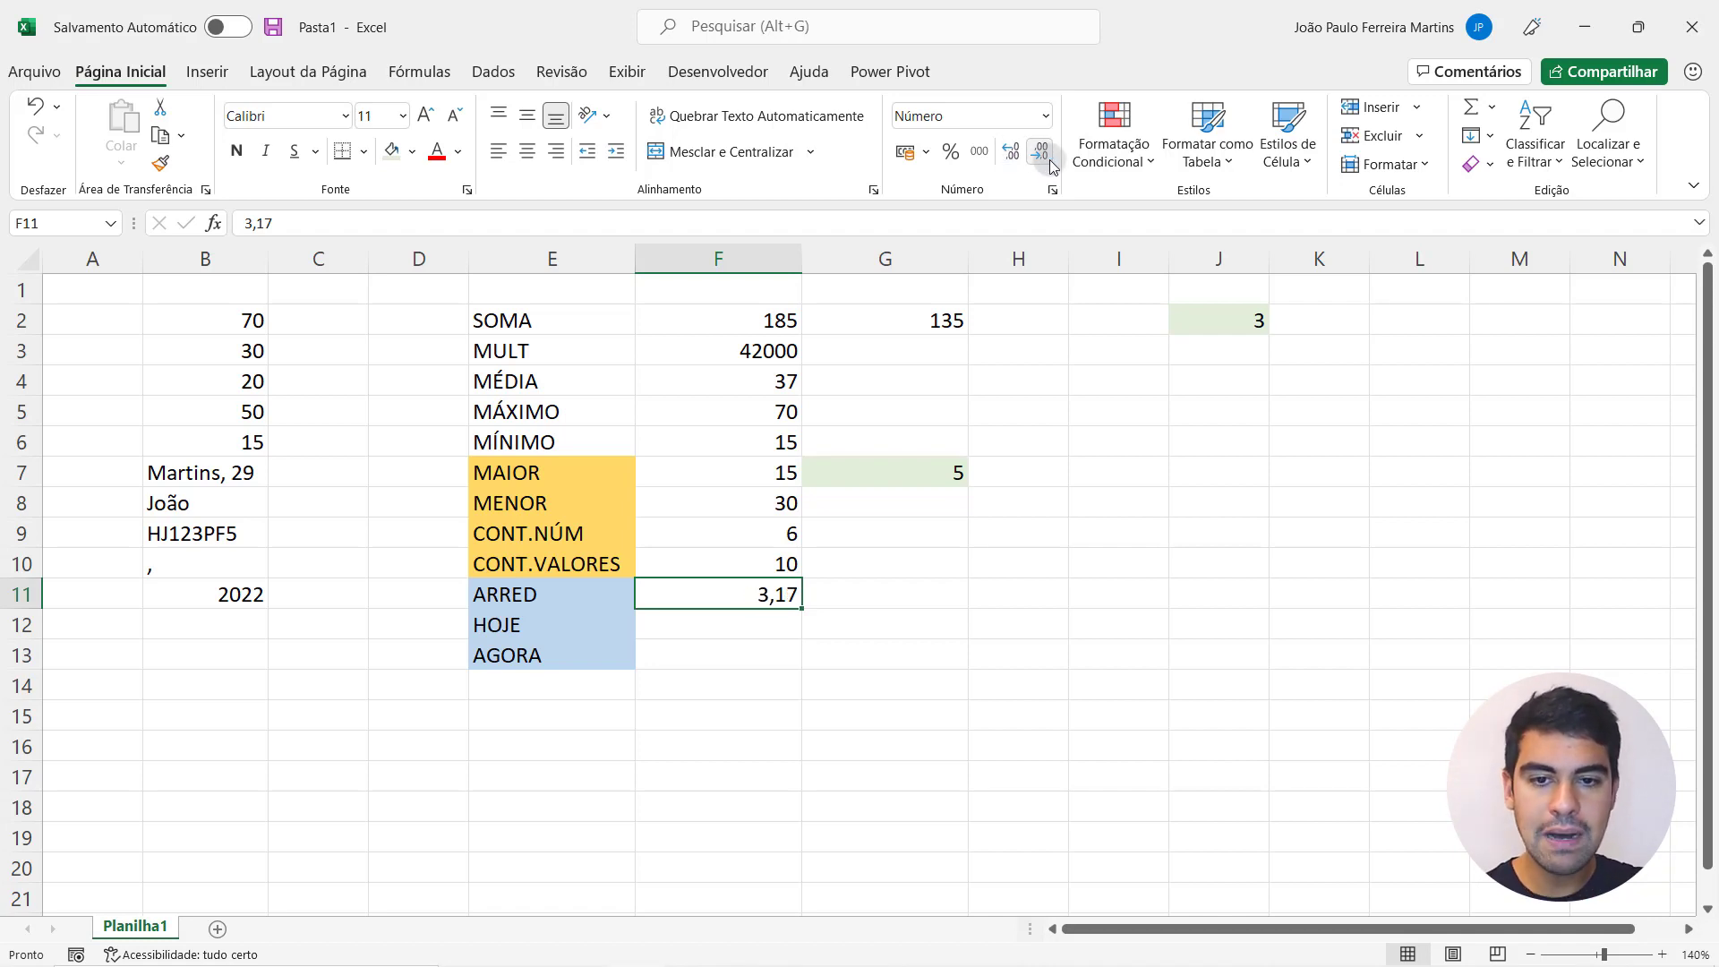
{"action": "left_click", "coordinate": [1041, 154]}
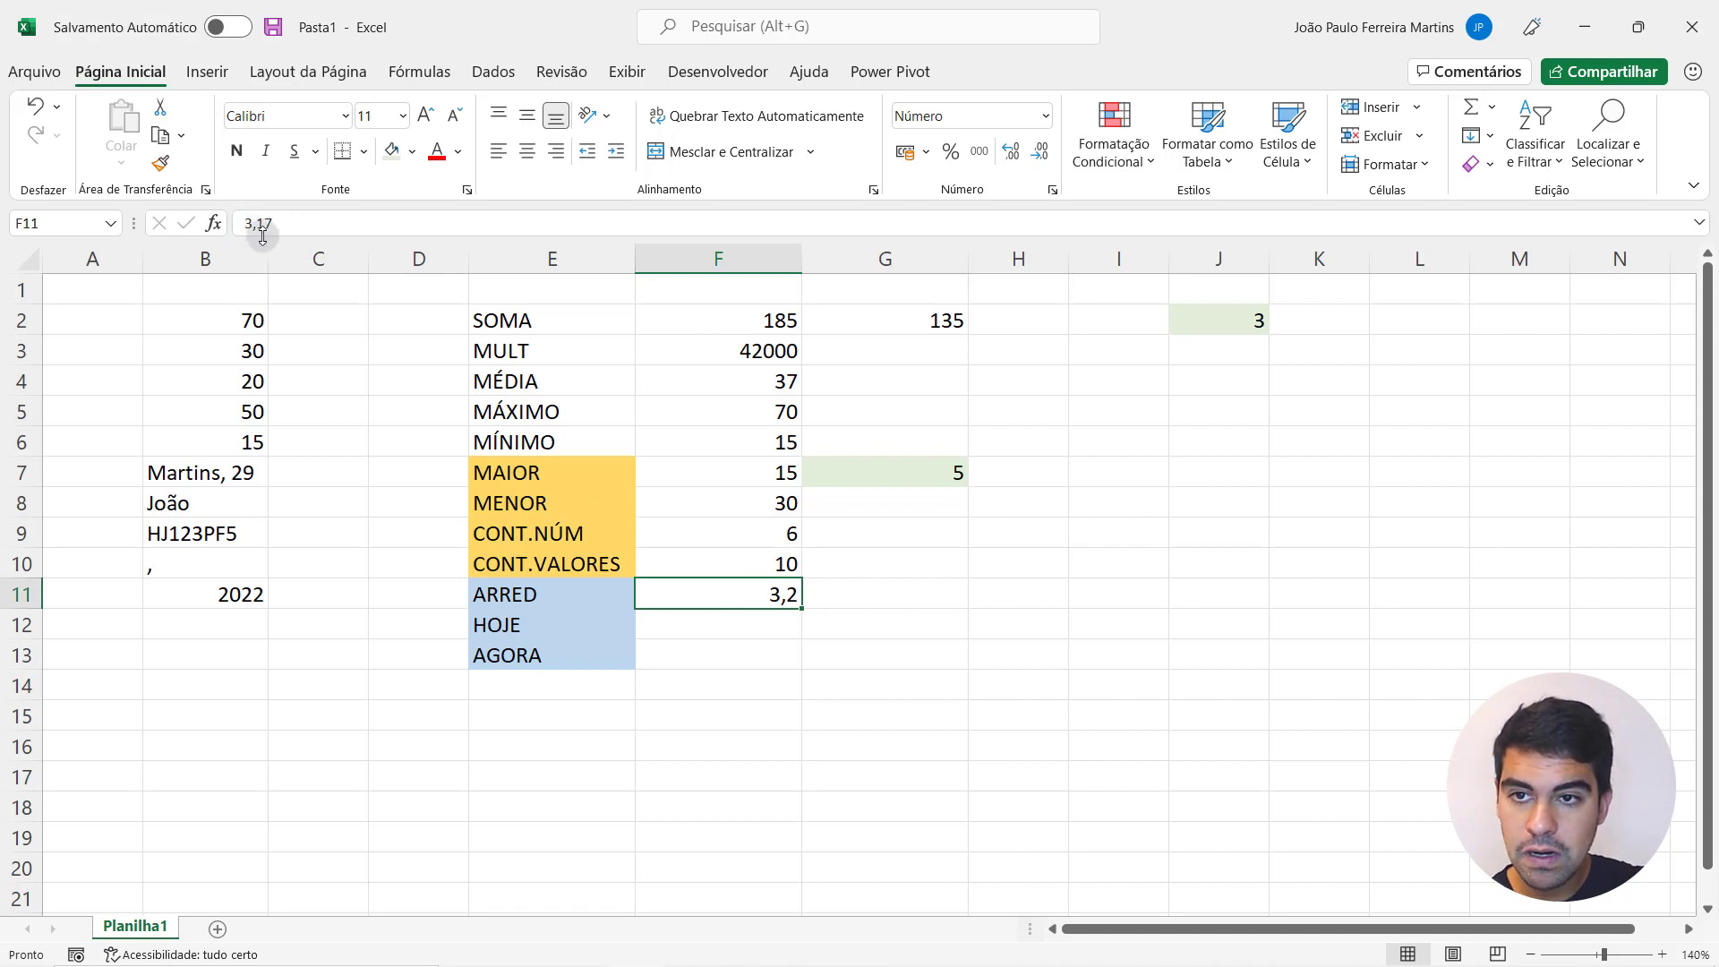
- Fill F11 with light green and display its value with two decimal places
{"action": "left_click", "coordinate": [392, 154]}
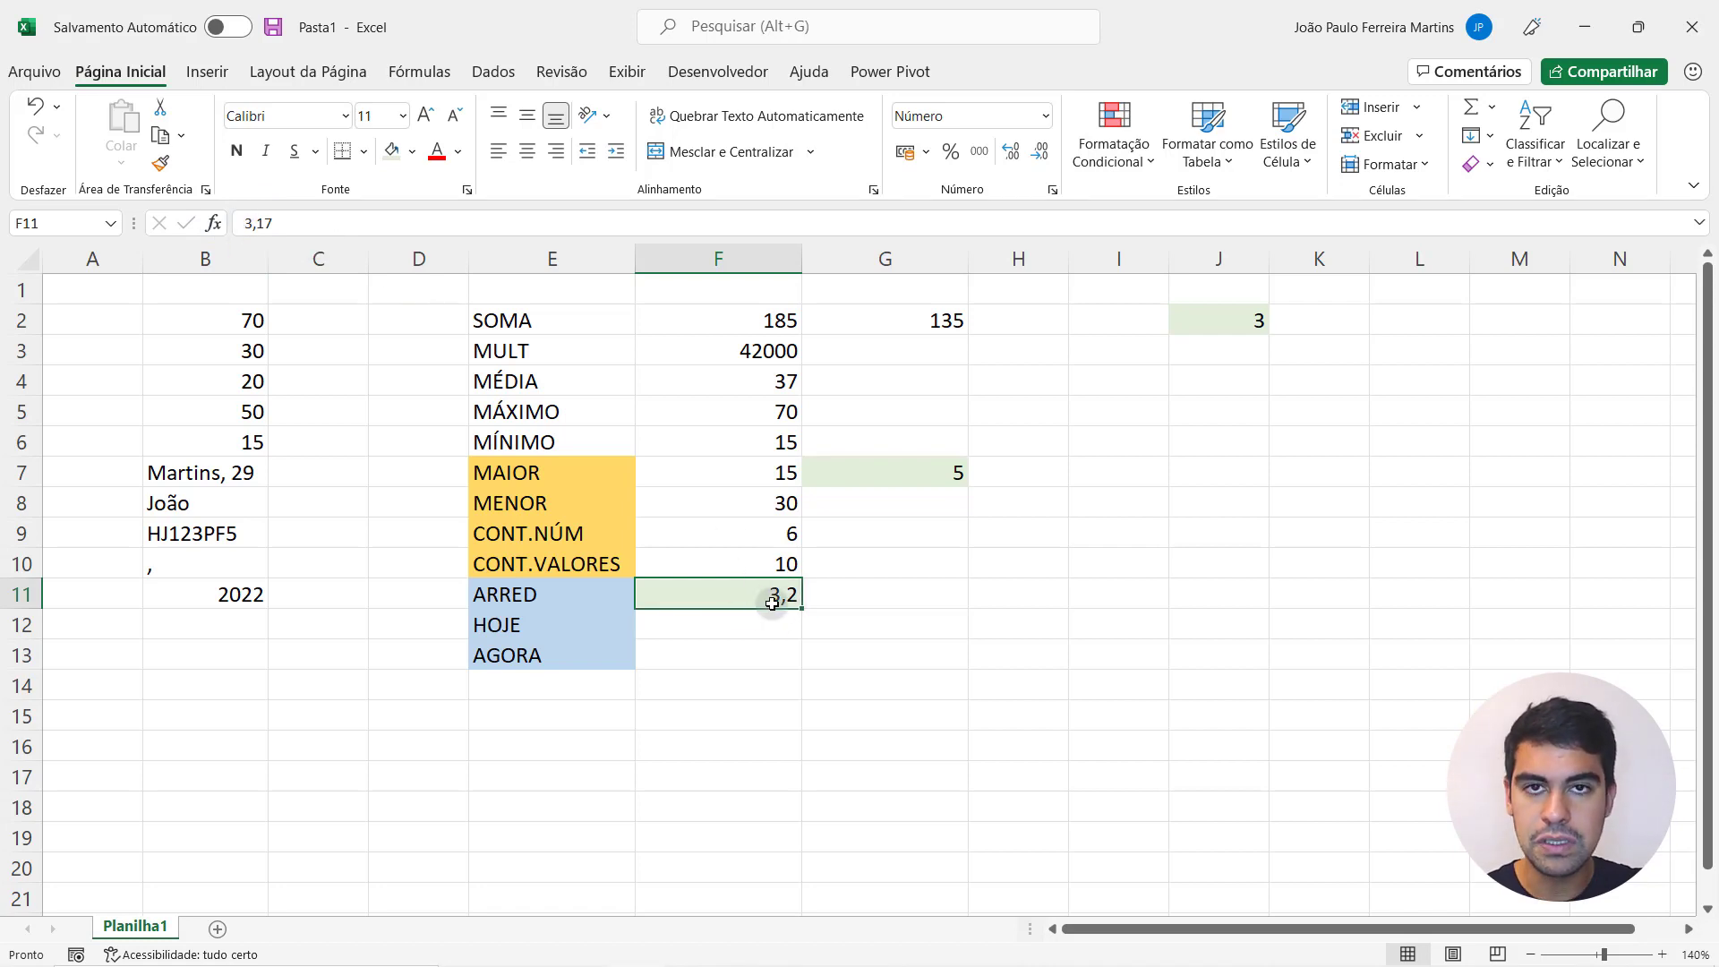
{"action": "left_click", "coordinate": [859, 603]}
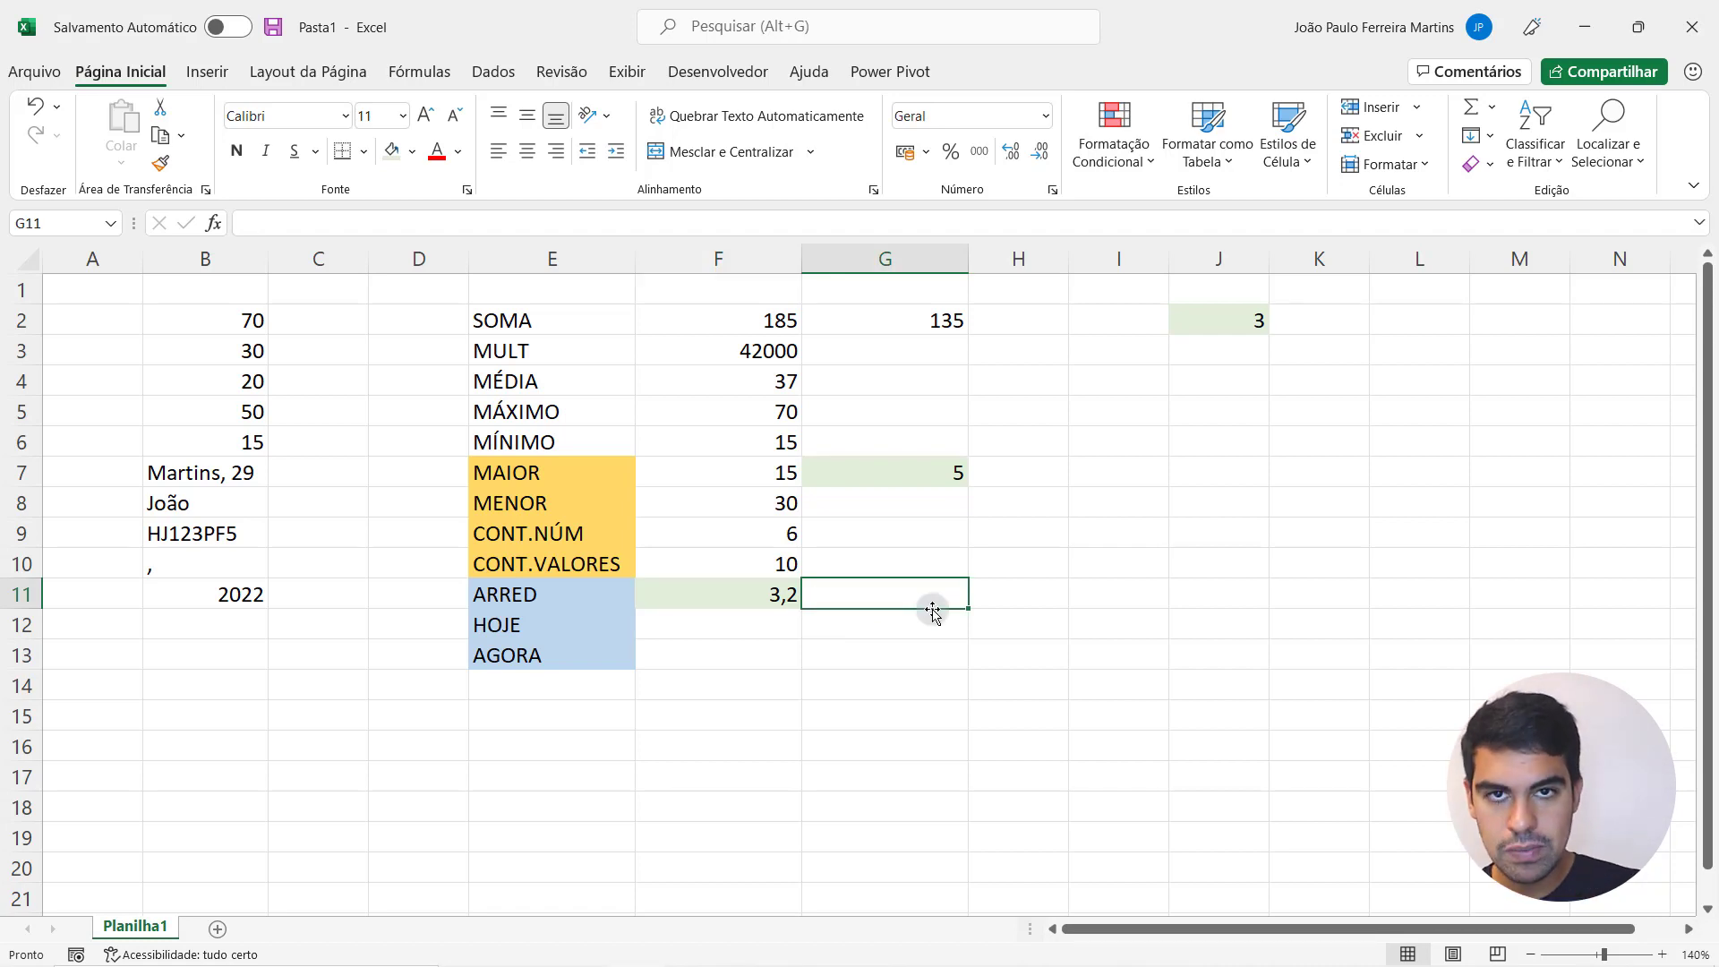
{"action": "left_click", "coordinate": [752, 594]}
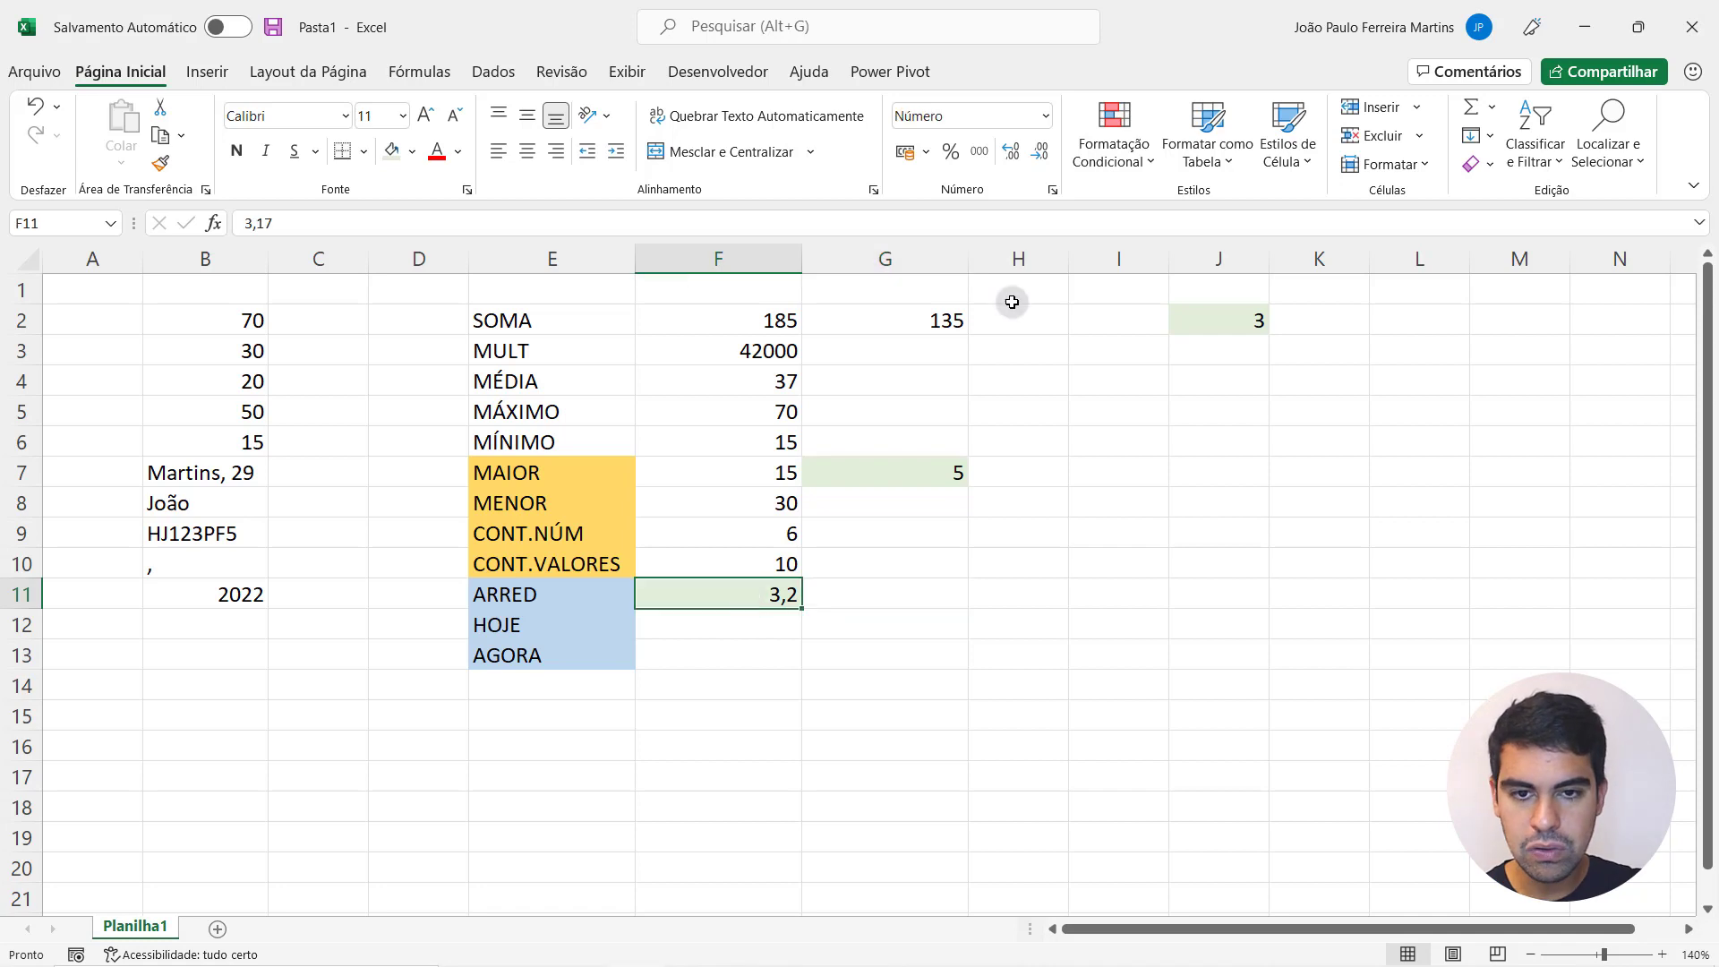
{"action": "left_click", "coordinate": [1011, 151]}
- Enter an ARRED formula in G11 that rounds the value of F11 to 1 decimal digit
{"action": "left_click", "coordinate": [862, 587]}
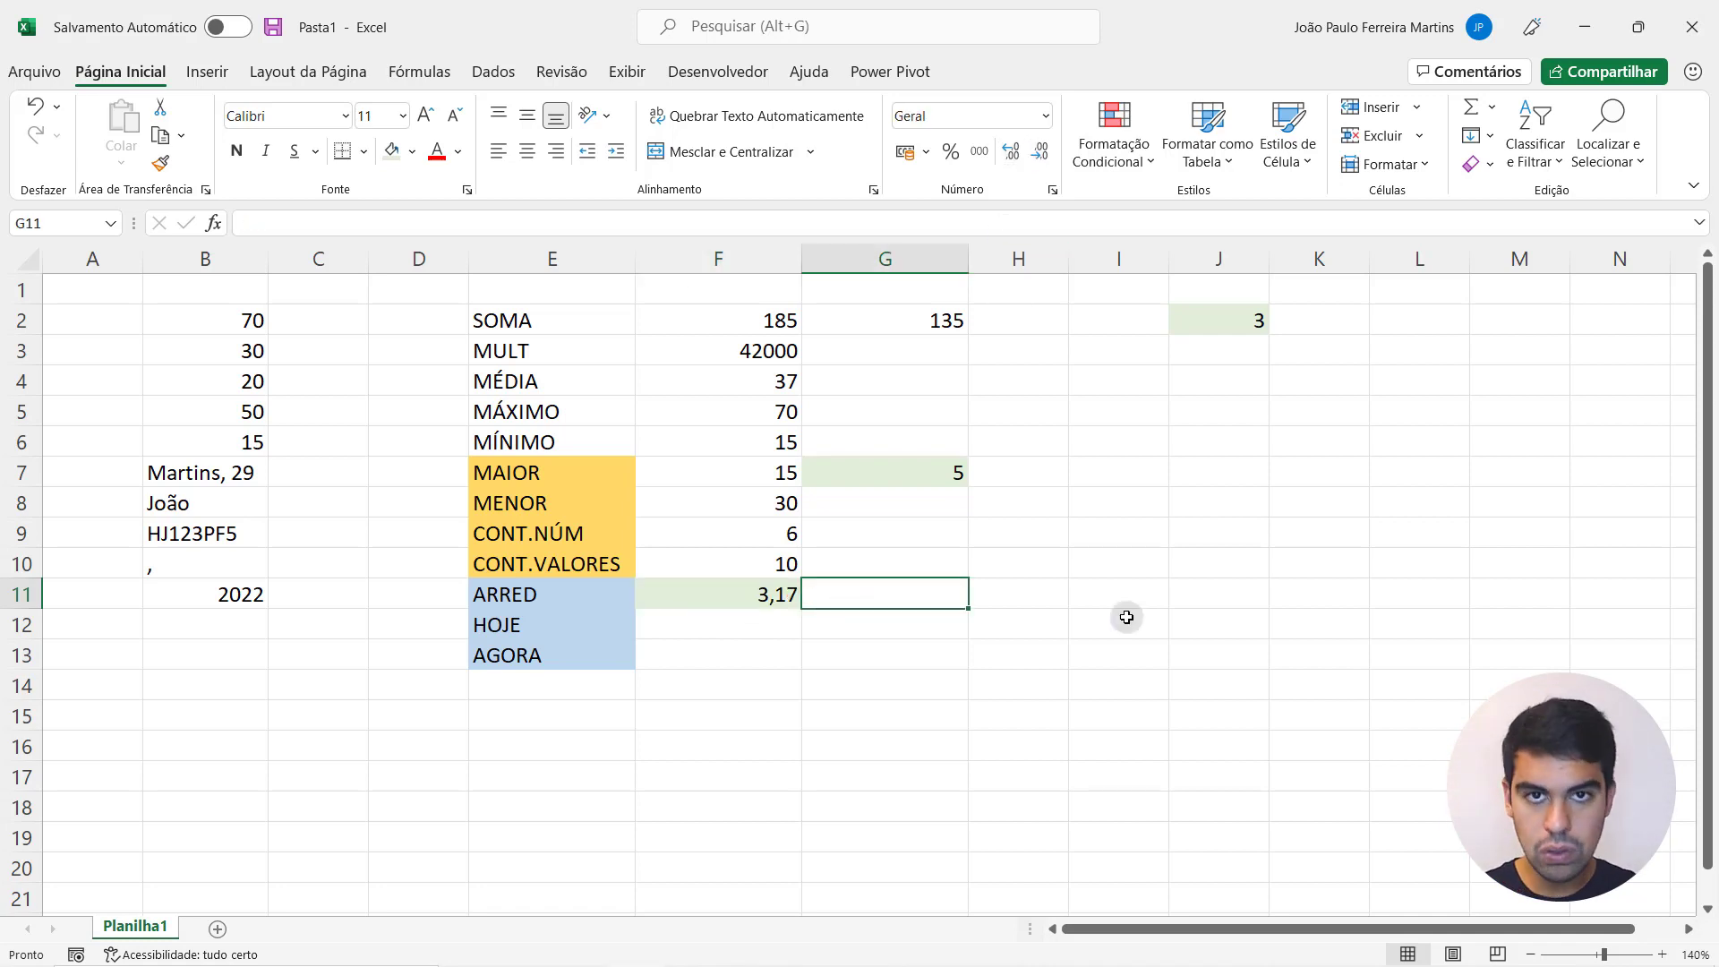
{"action": "type", "text": "="}
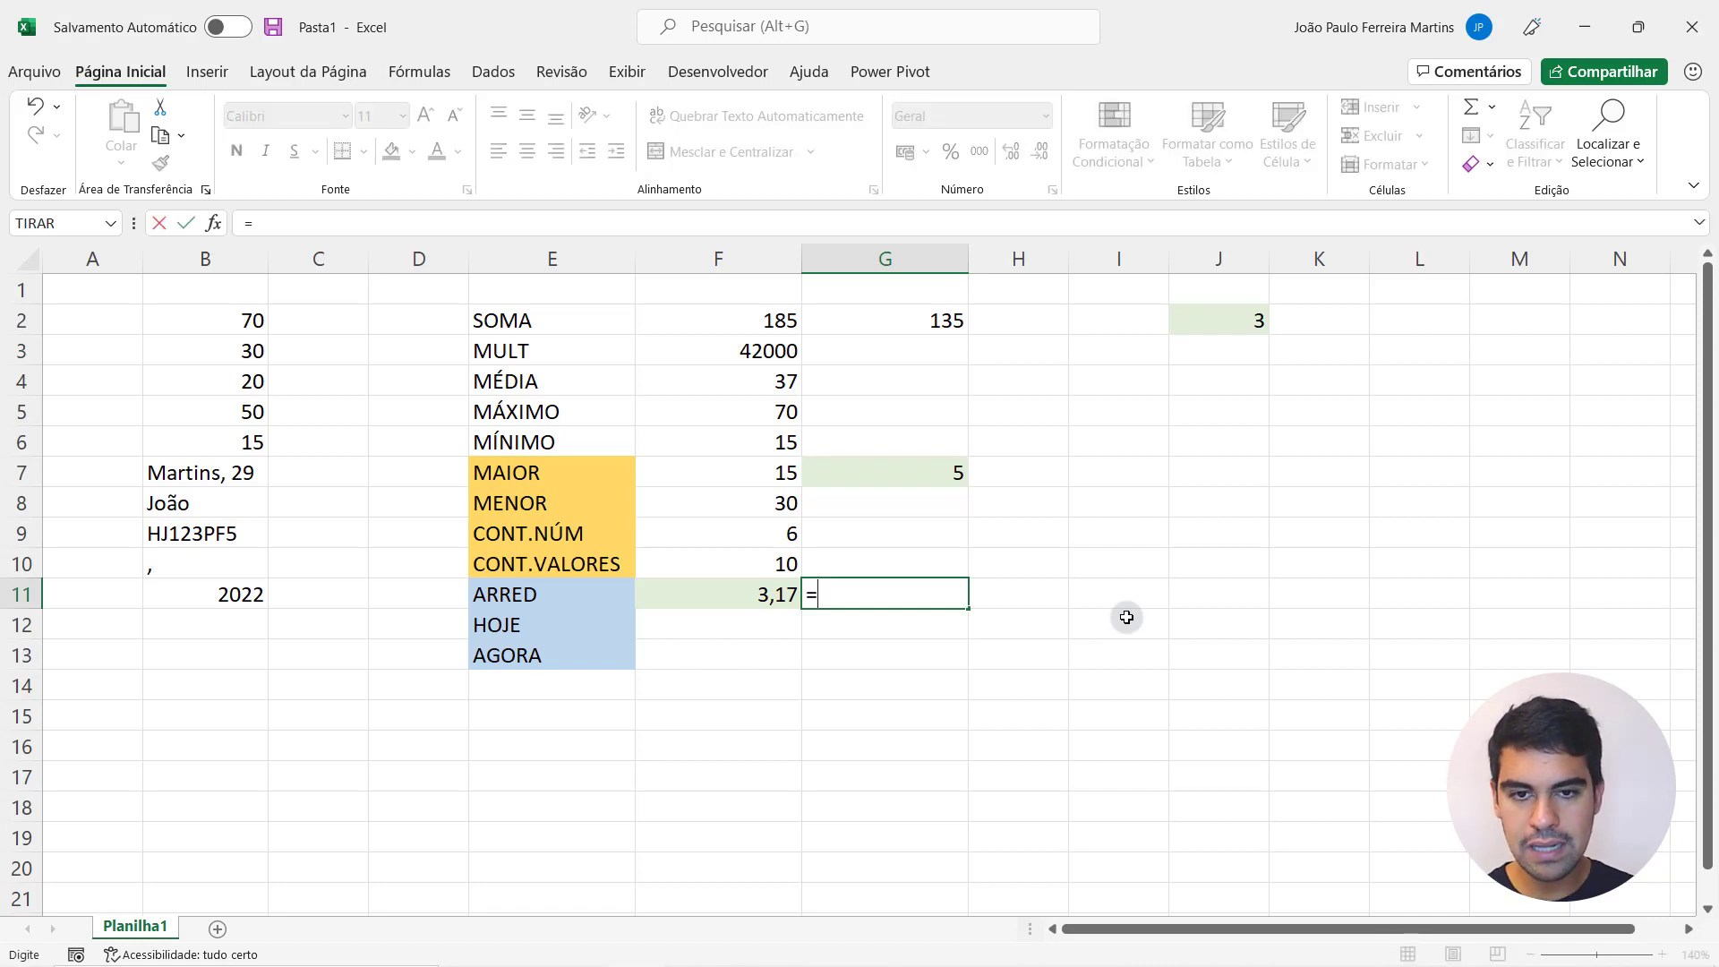
{"action": "type", "text": "arred"}
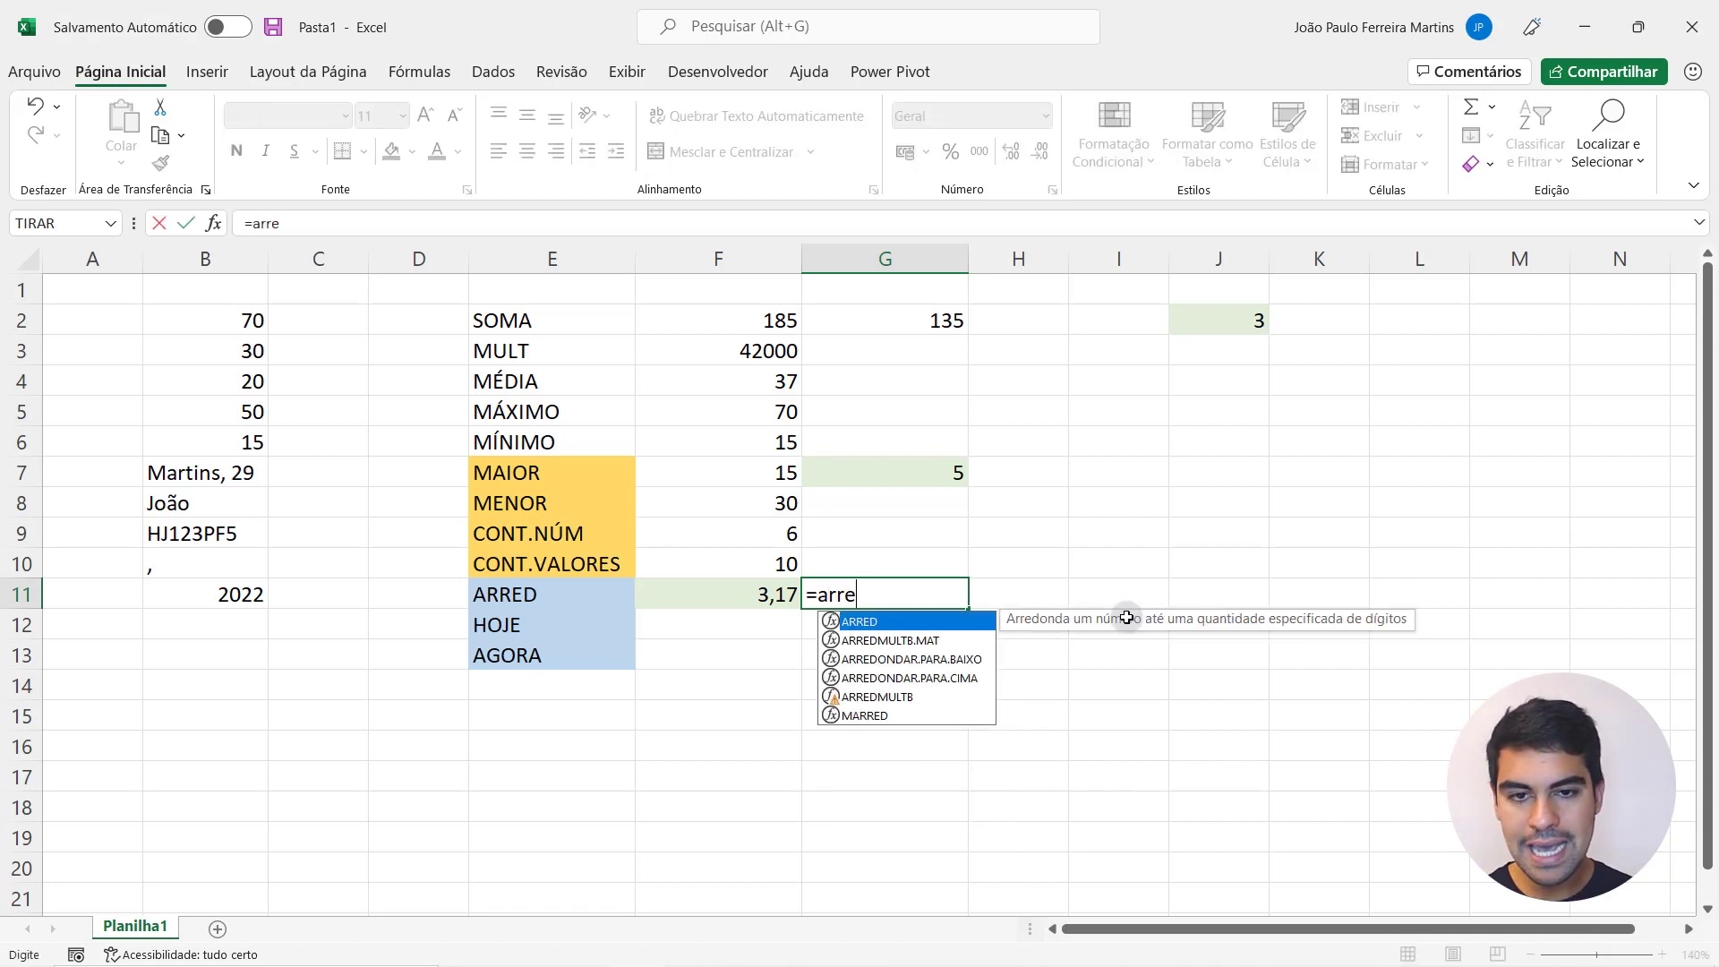
{"action": "key", "text": "Tab"}
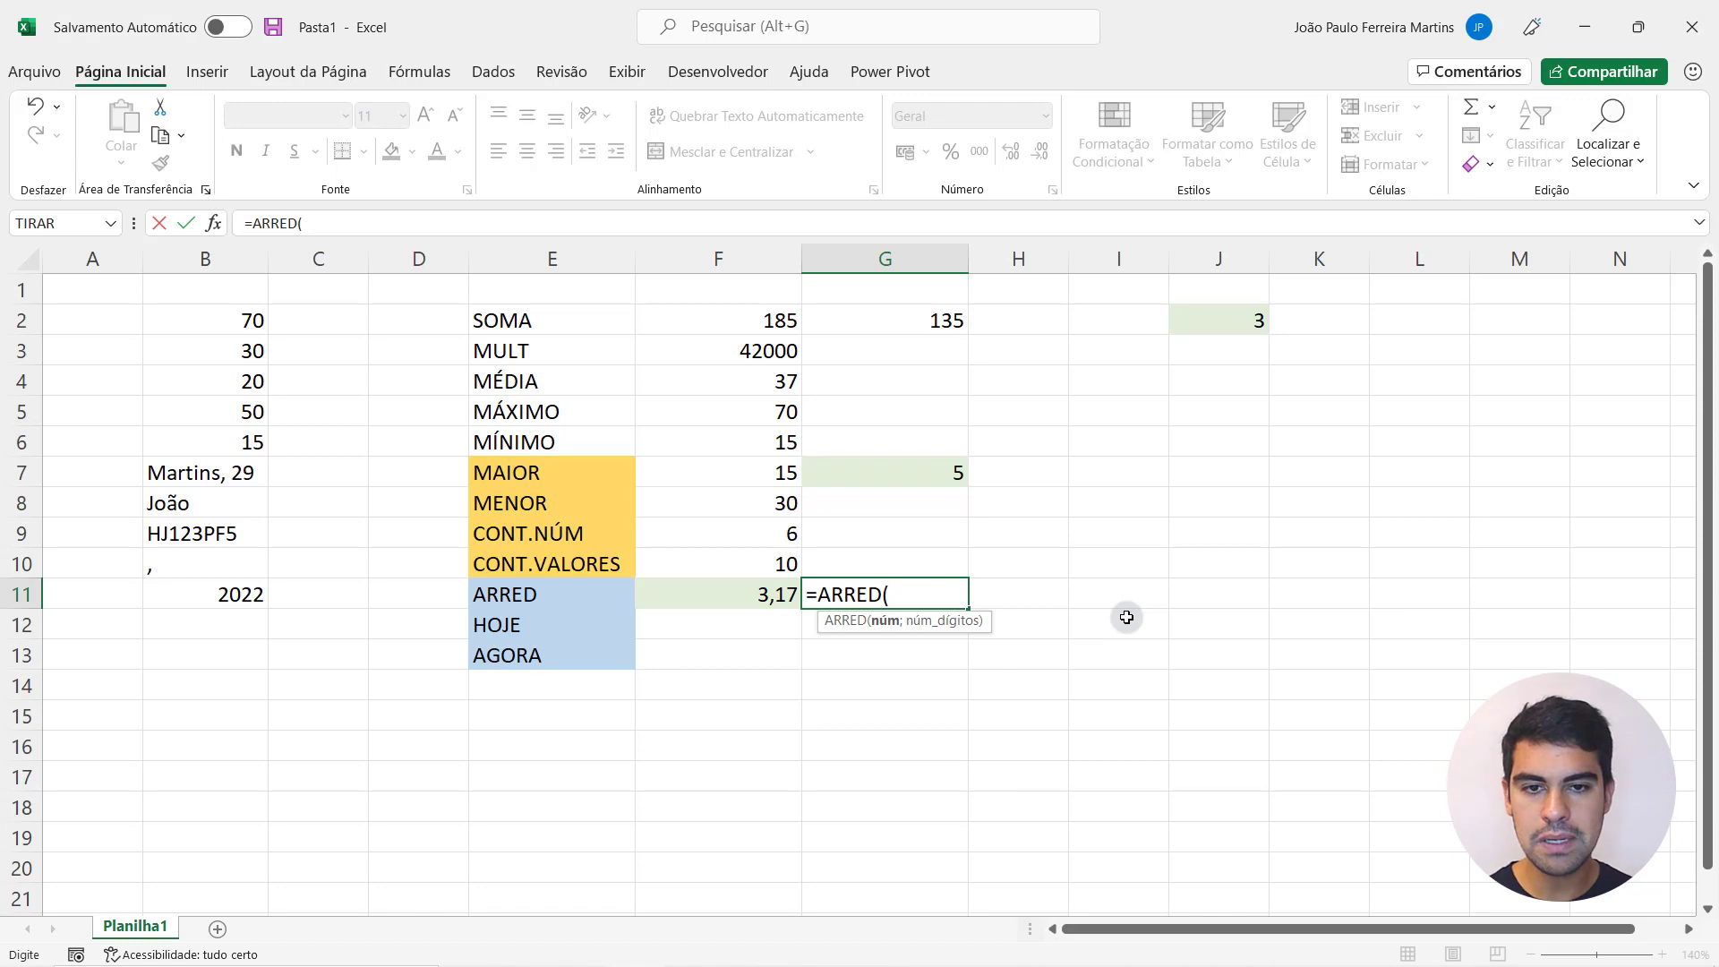
{"action": "left_click", "coordinate": [721, 596]}
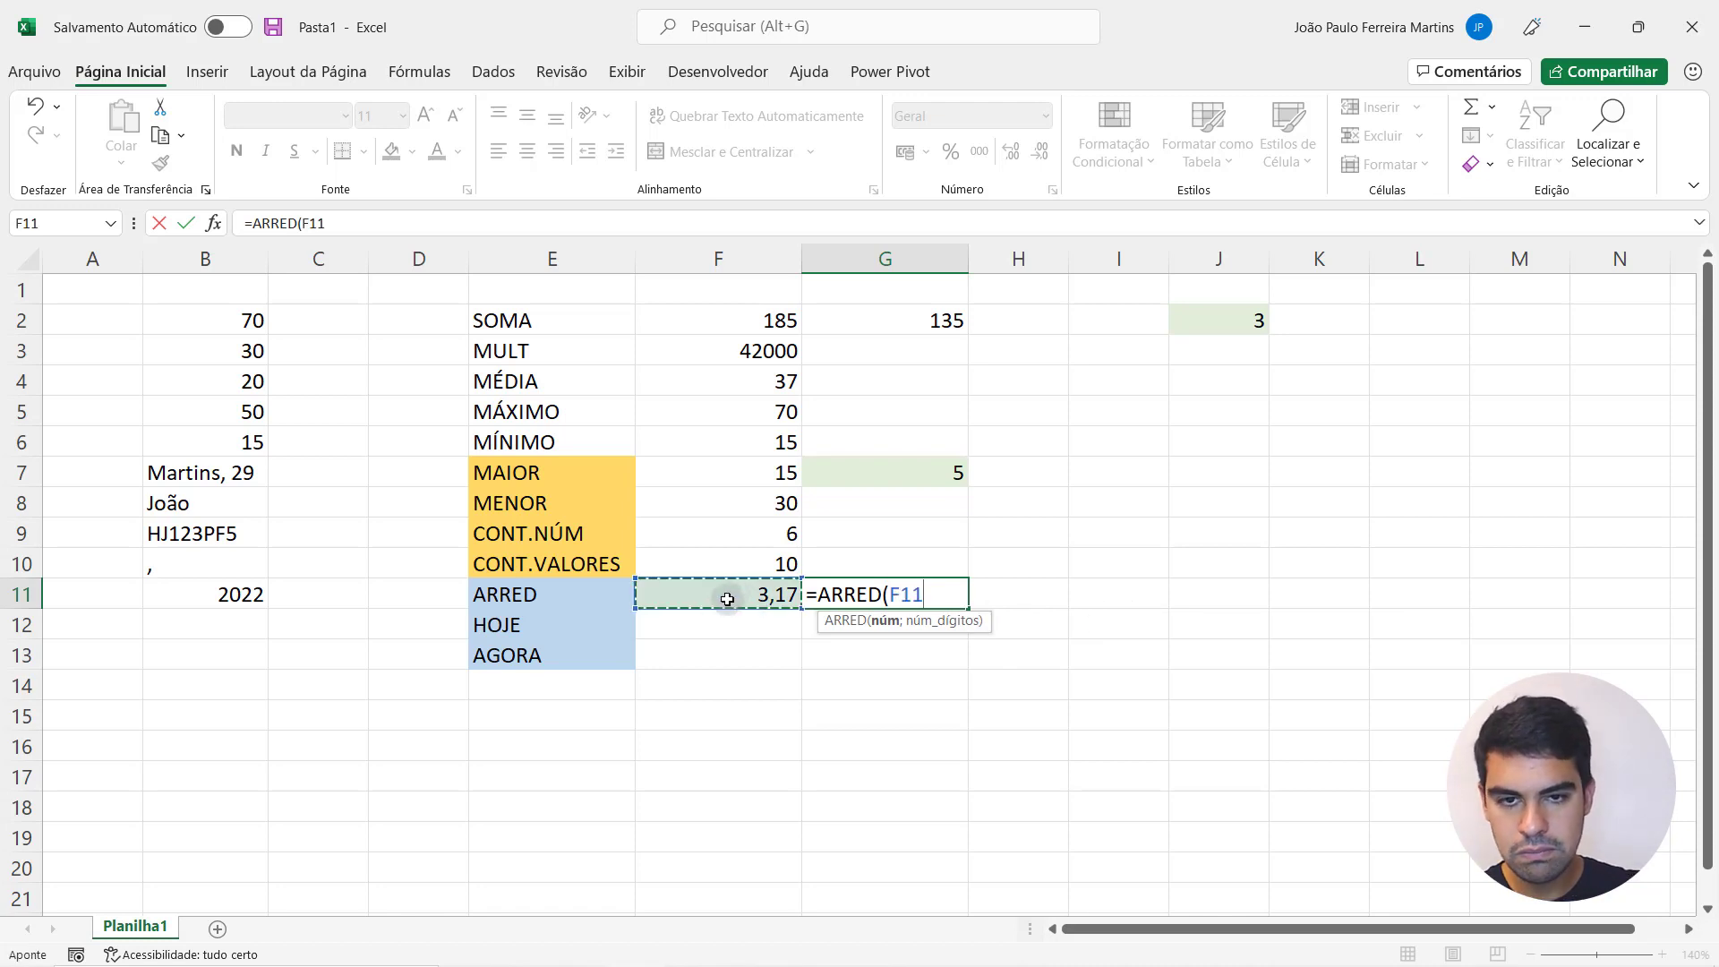
{"action": "type", "text": ";"}
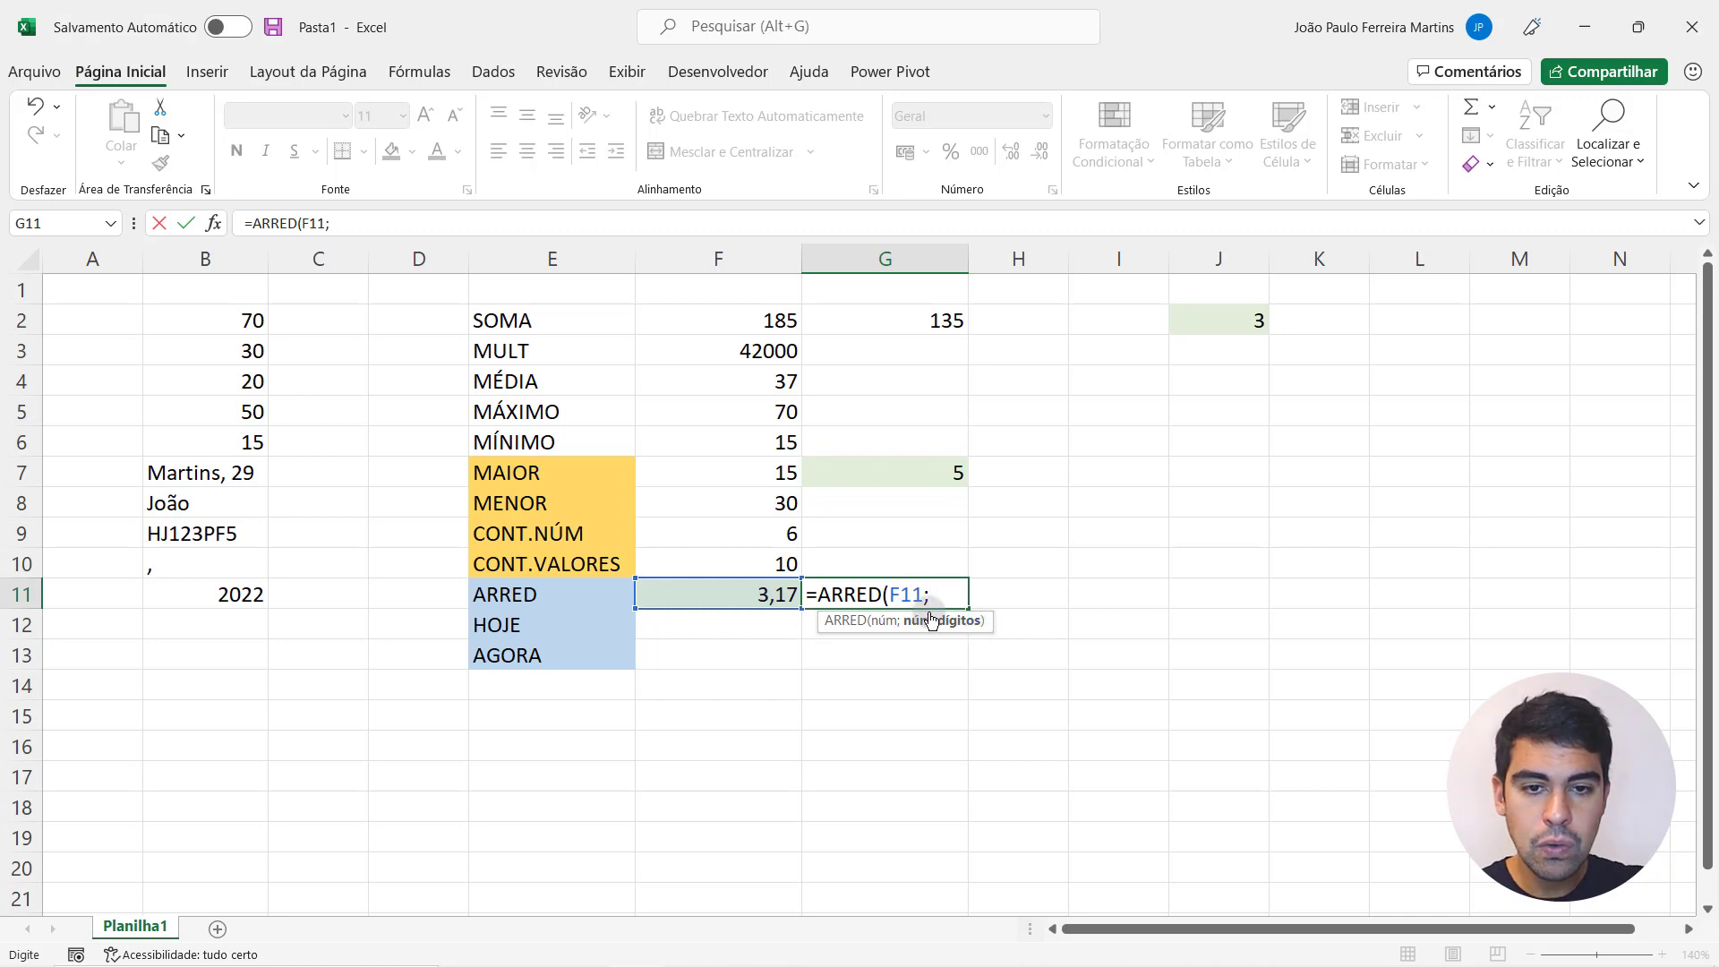
{"action": "type", "text": "1"}
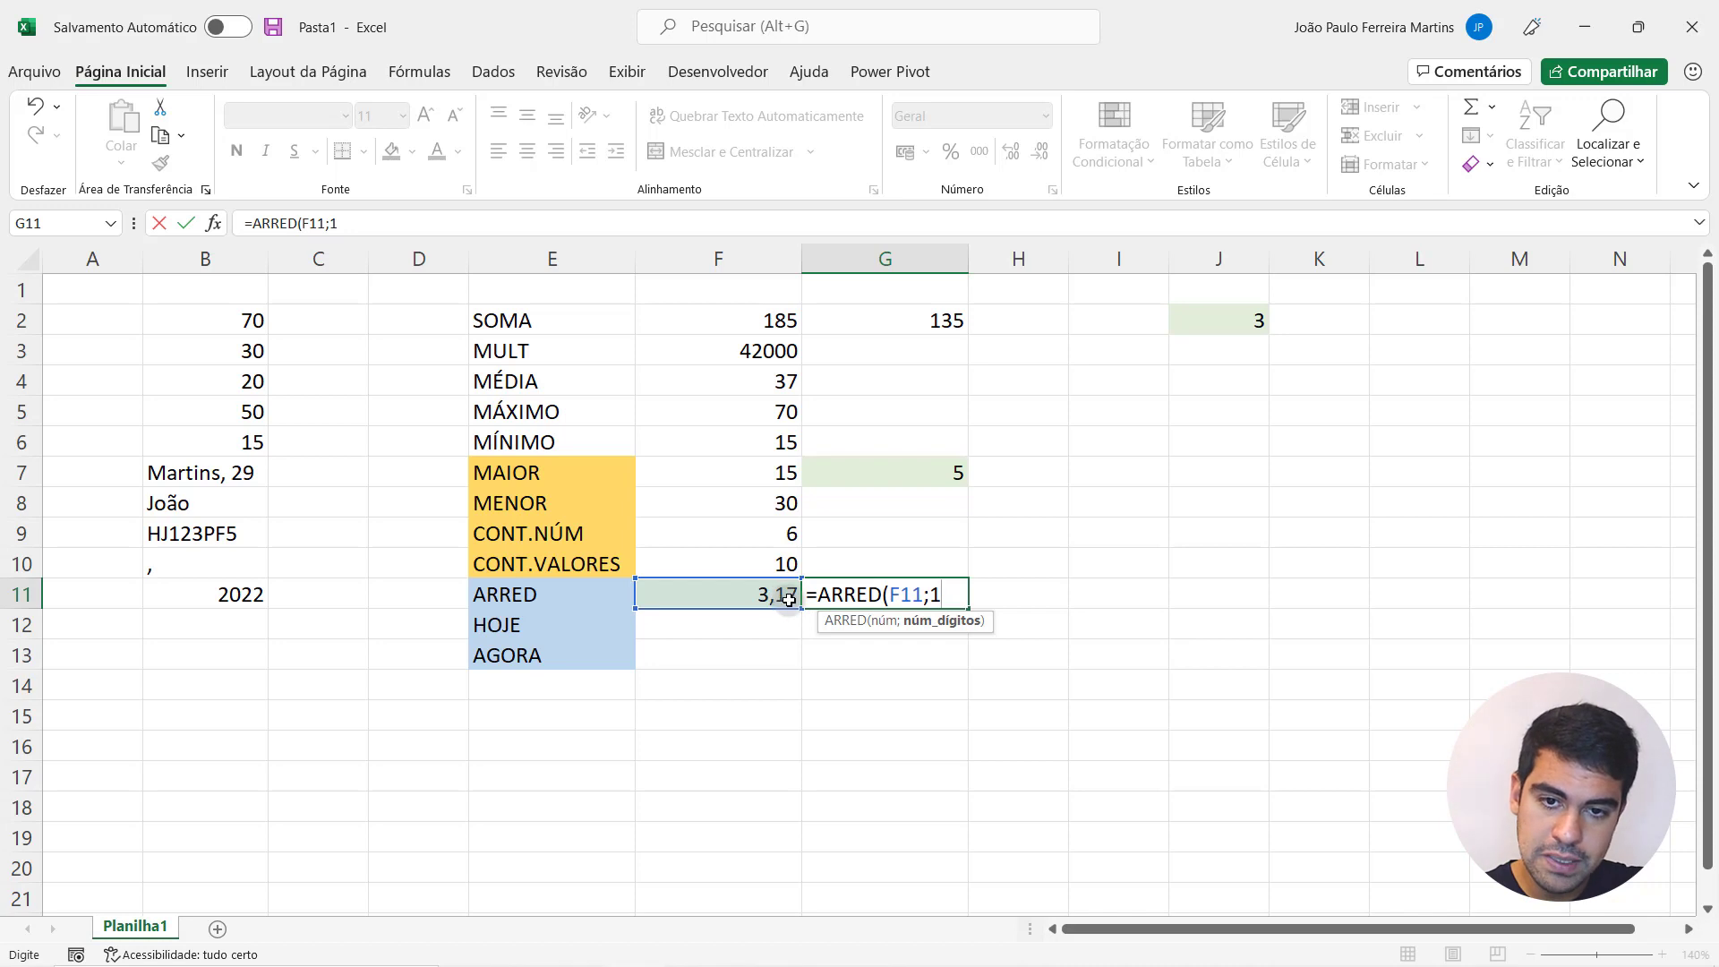
{"action": "key", "text": "Return"}
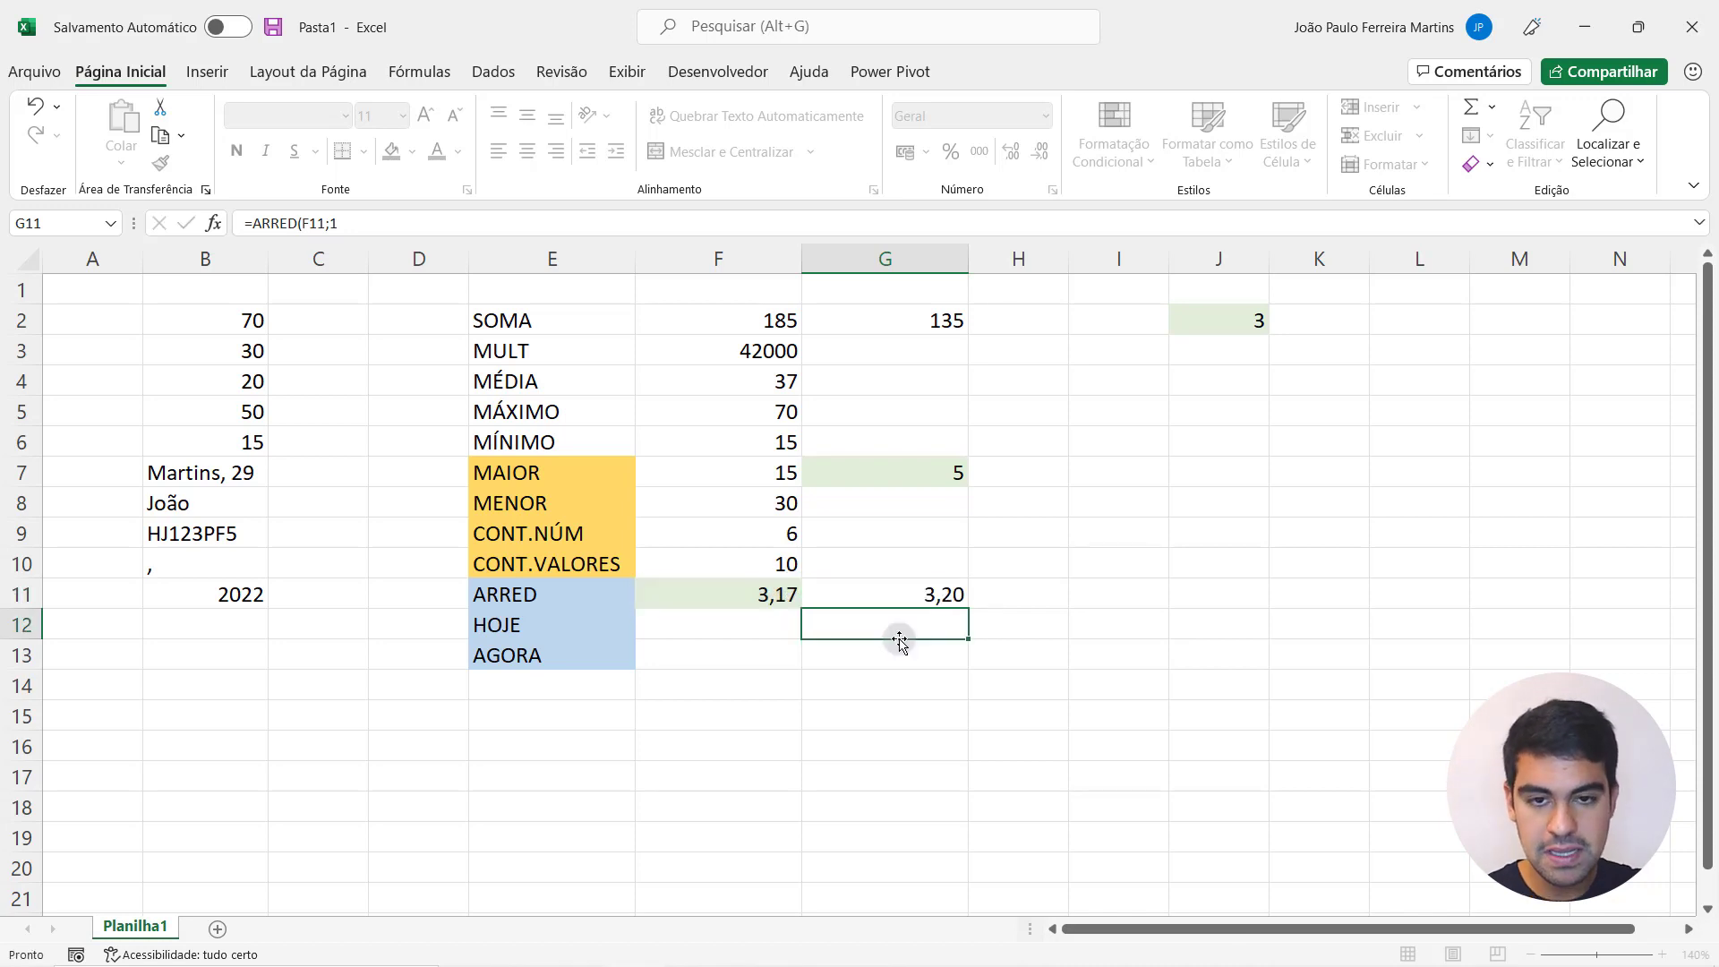
- Inspect the ARRED formula in G11 and compare it with its source value in F11
{"action": "left_click", "coordinate": [905, 595]}
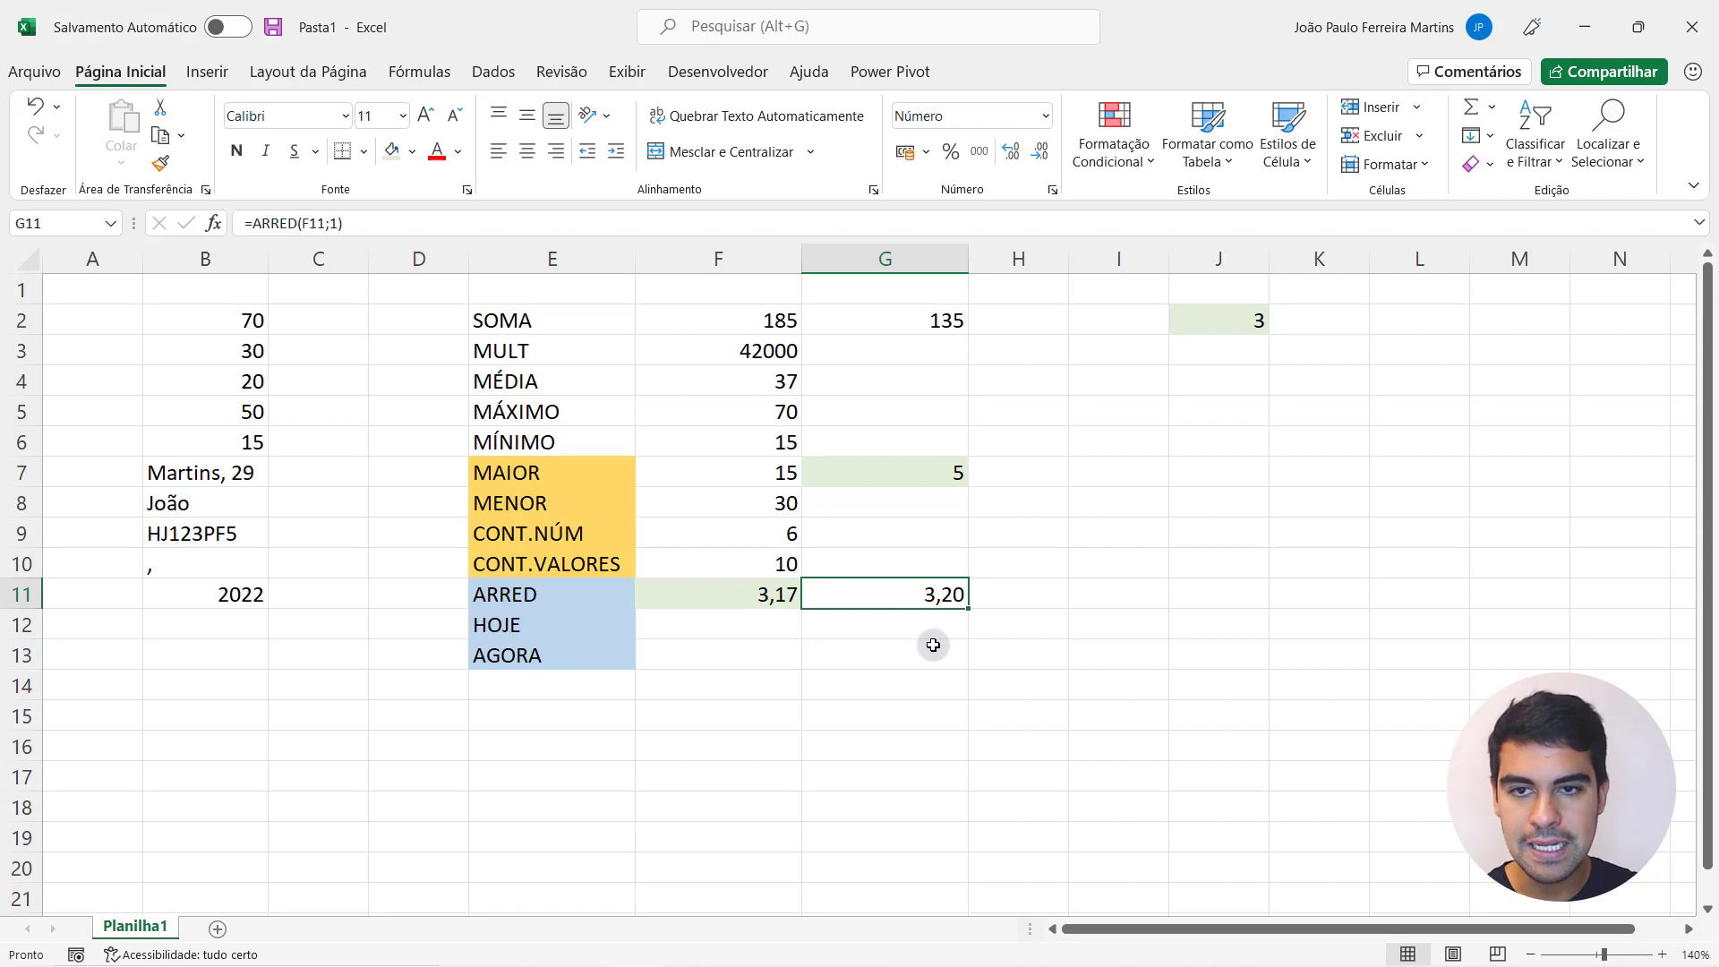
{"action": "key", "text": "F2"}
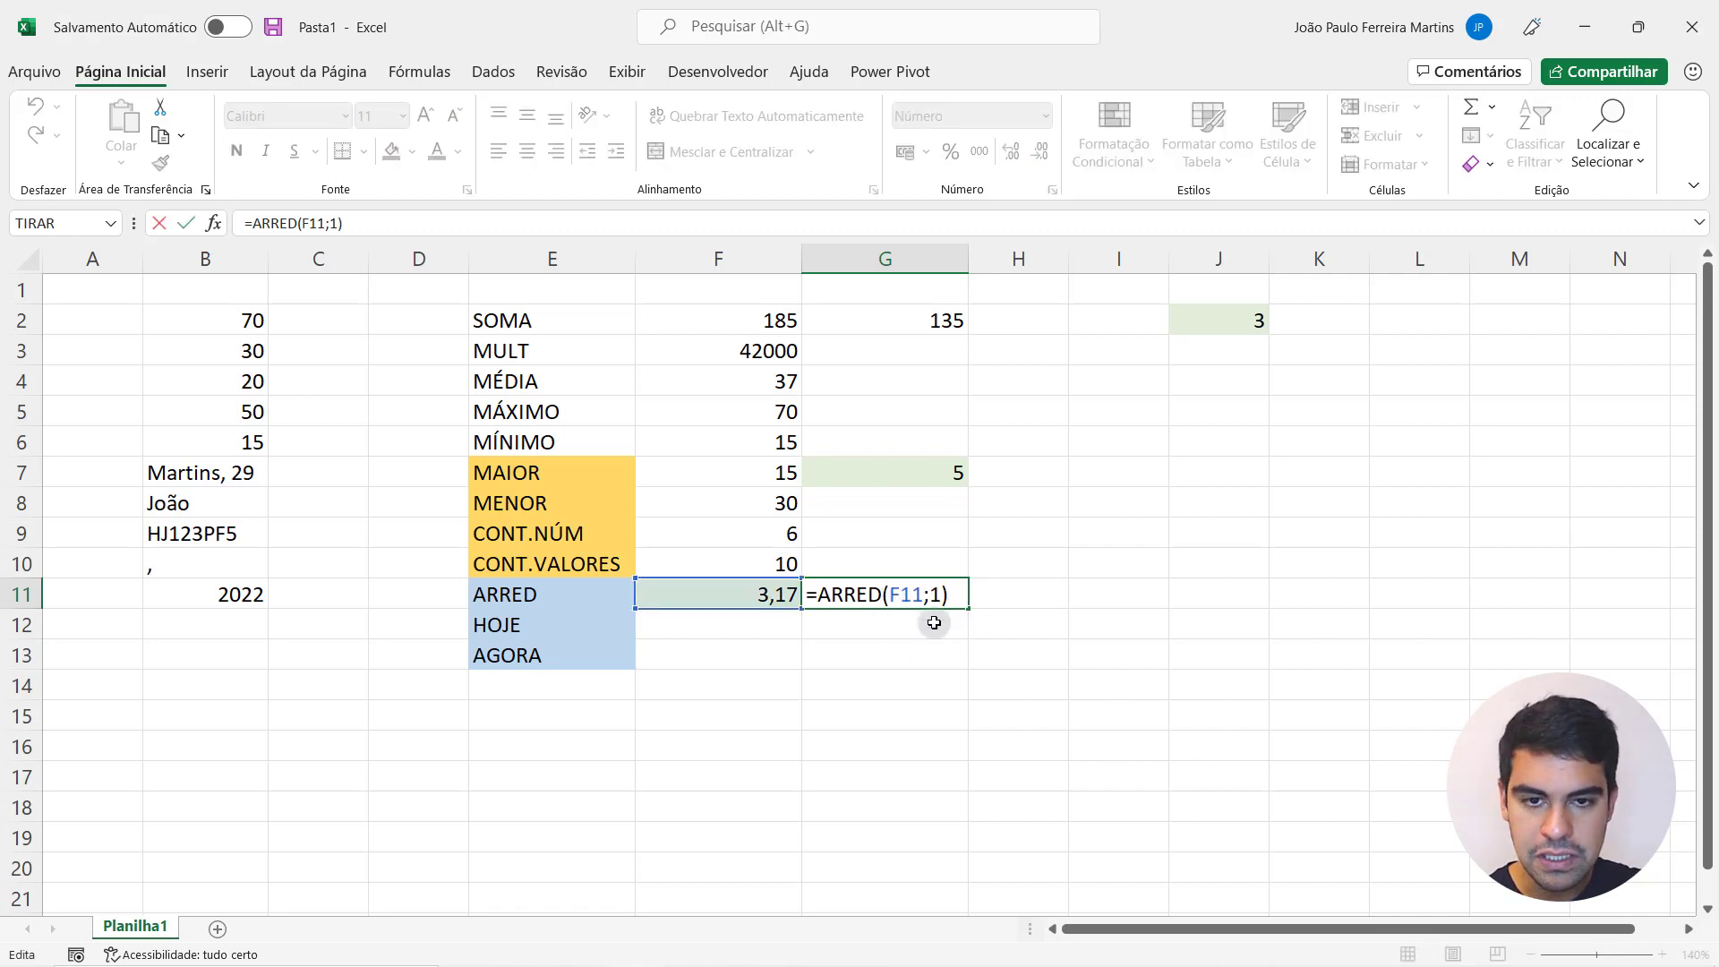
{"action": "key", "text": "Escape"}
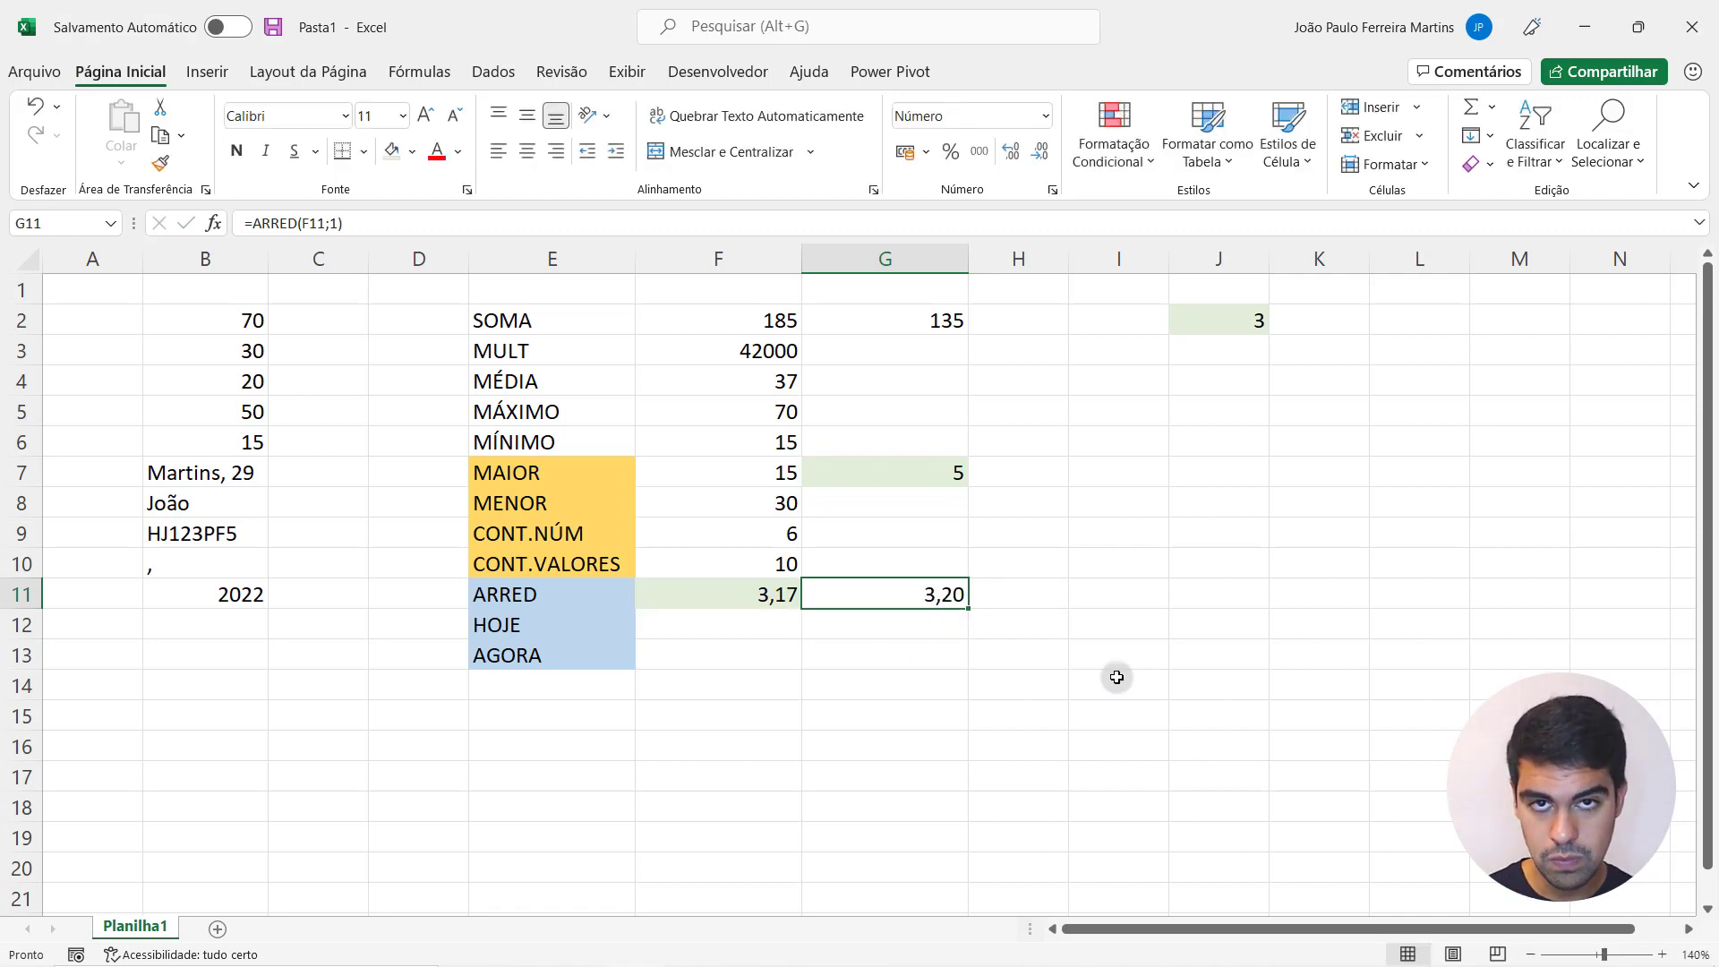
{"action": "left_click", "coordinate": [761, 597]}
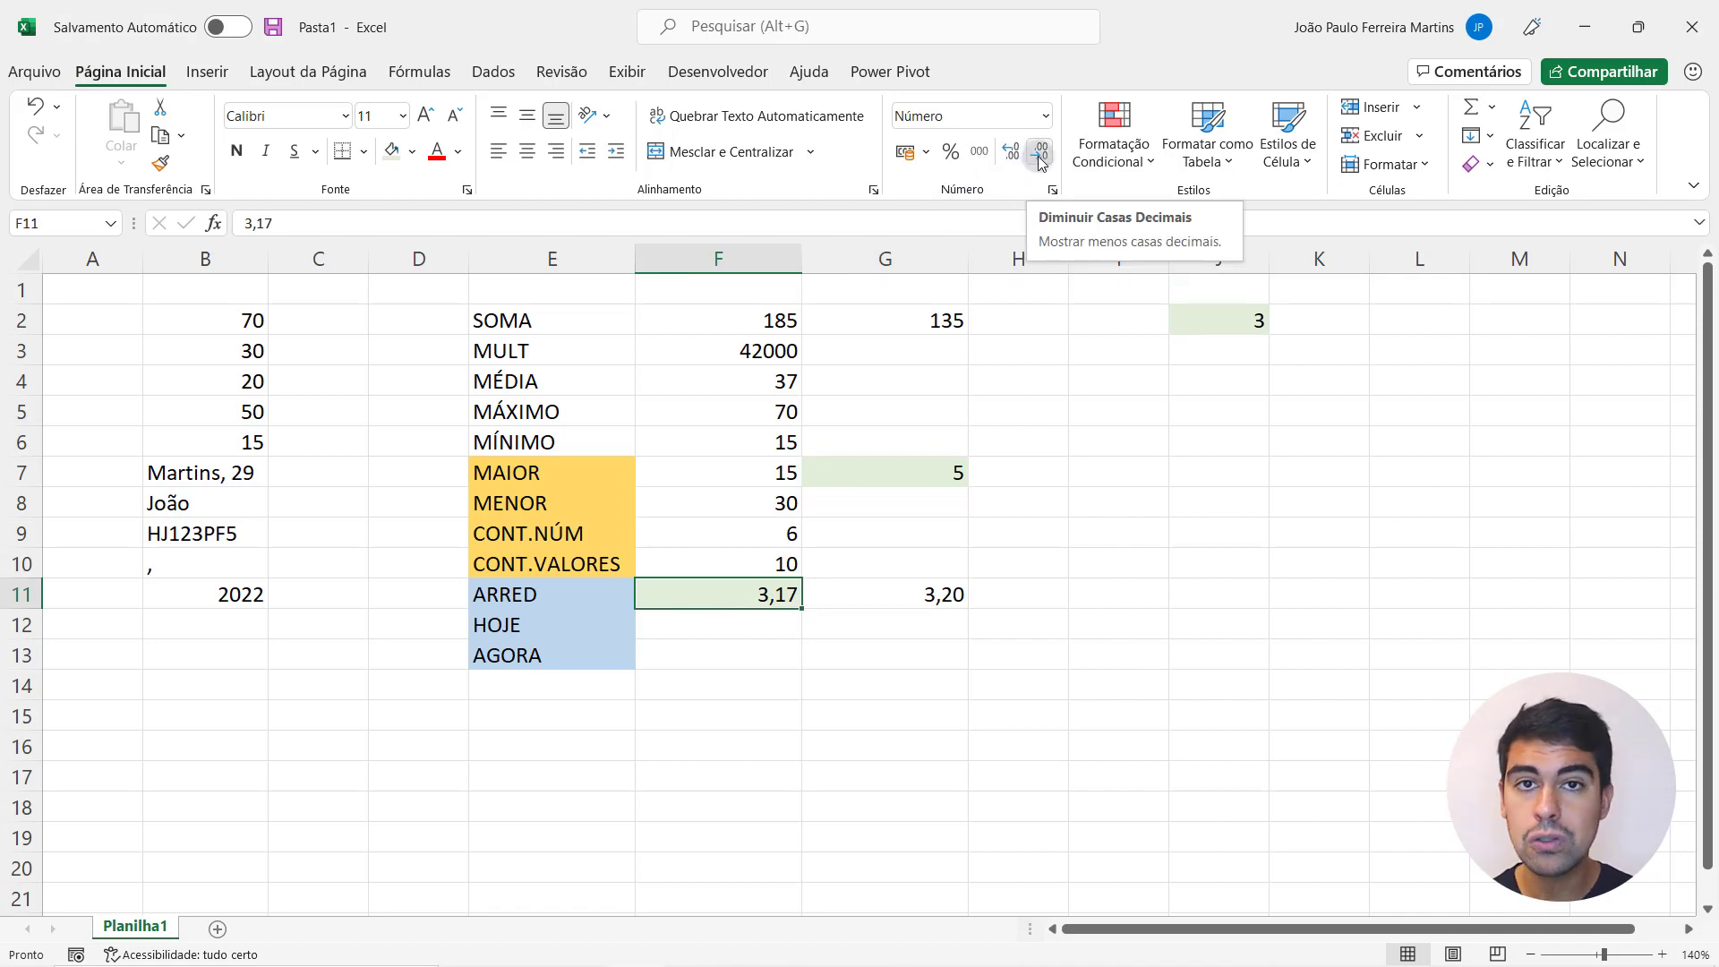
{"action": "left_click", "coordinate": [922, 597]}
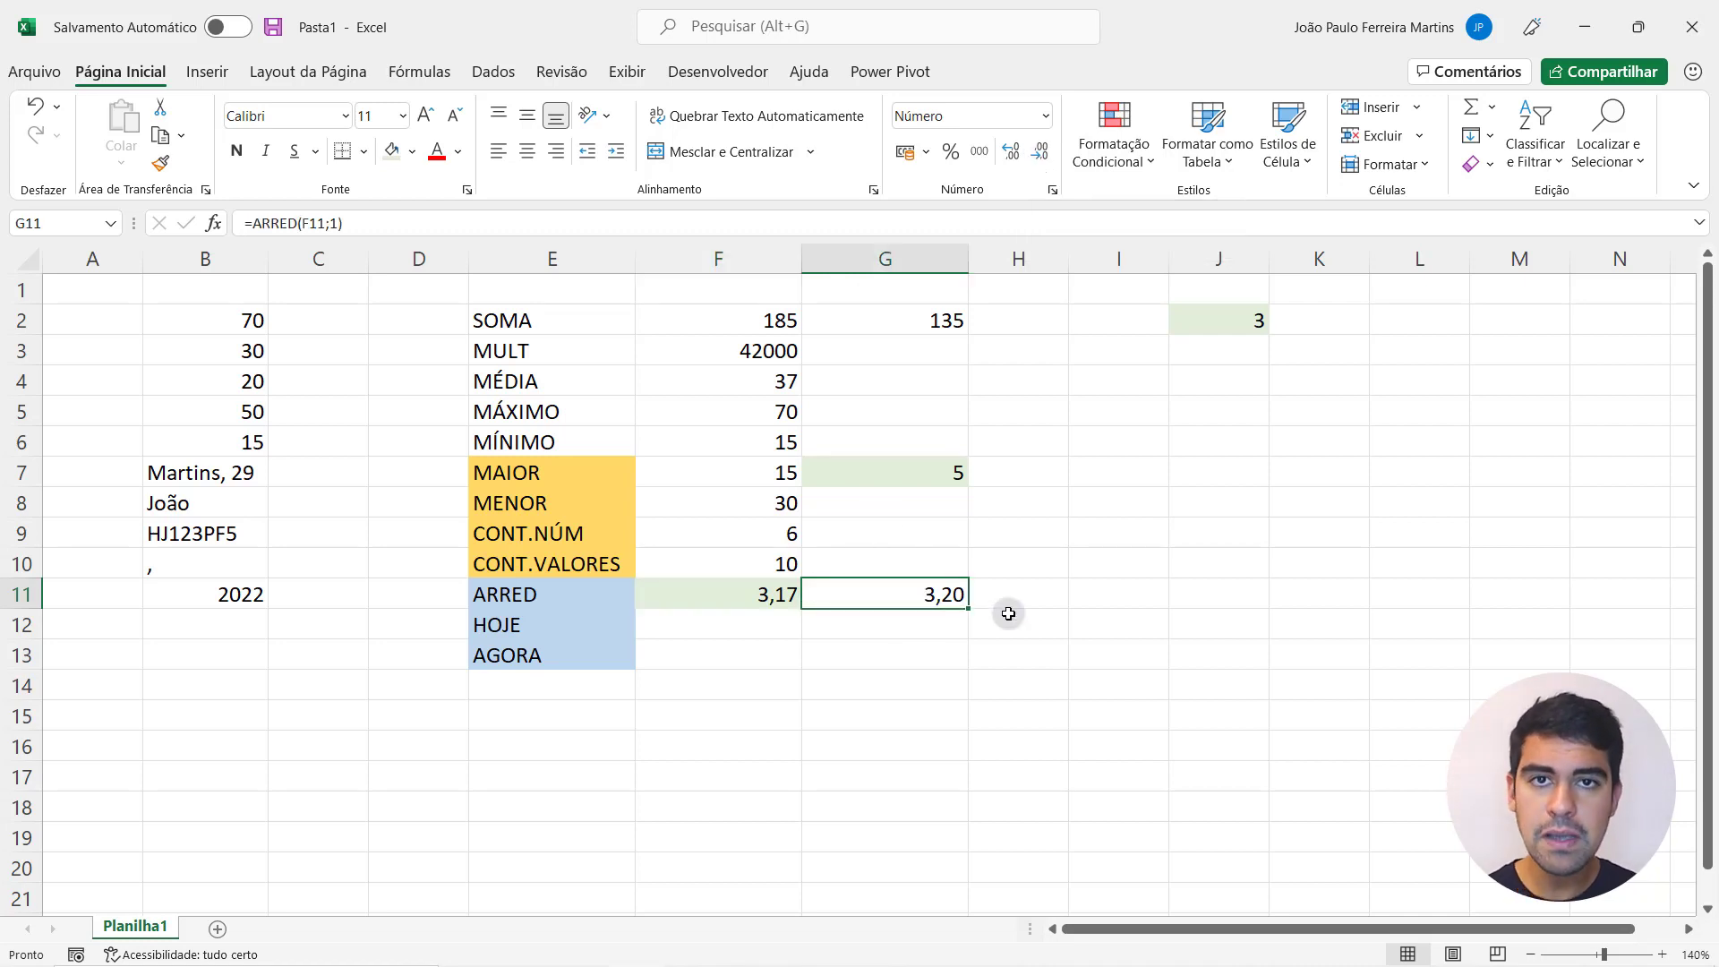
- Change the number in F11 to 3,16 and check the rounded result in G11
{"action": "left_click", "coordinate": [770, 595]}
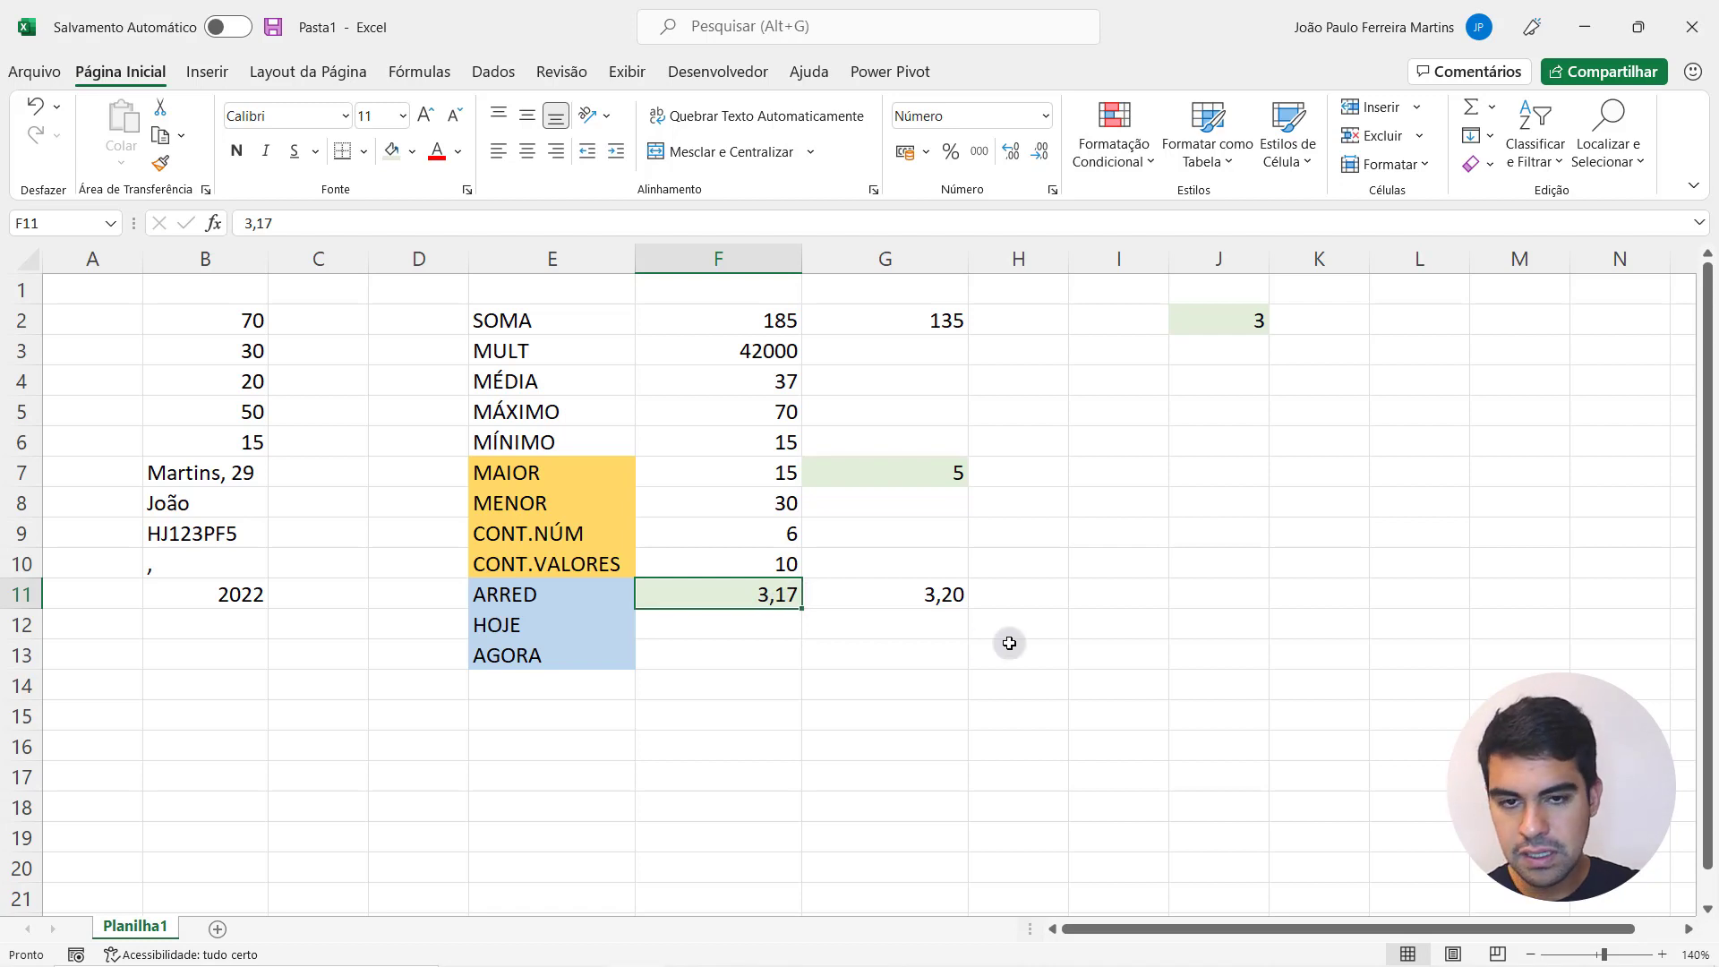
{"action": "key", "text": "F2"}
{"action": "key", "text": "BackSpace"}
{"action": "type", "text": "6"}
{"action": "key", "text": "Return"}
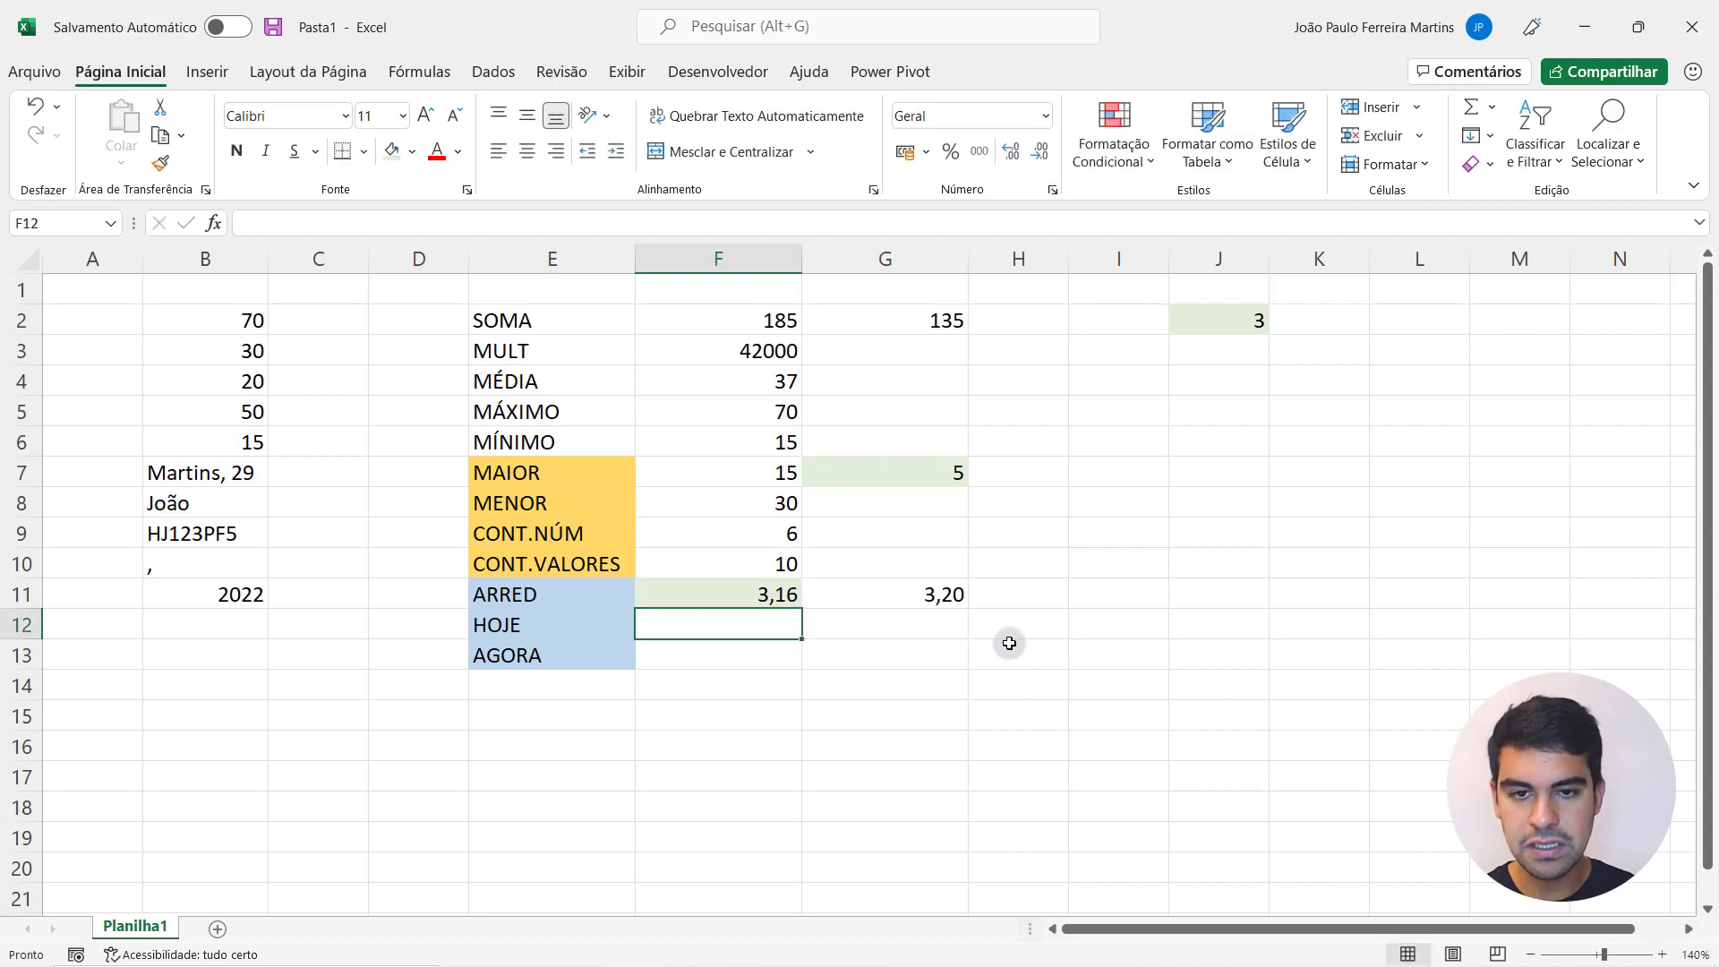
{"action": "left_click", "coordinate": [777, 595]}
{"action": "left_click", "coordinate": [920, 595]}
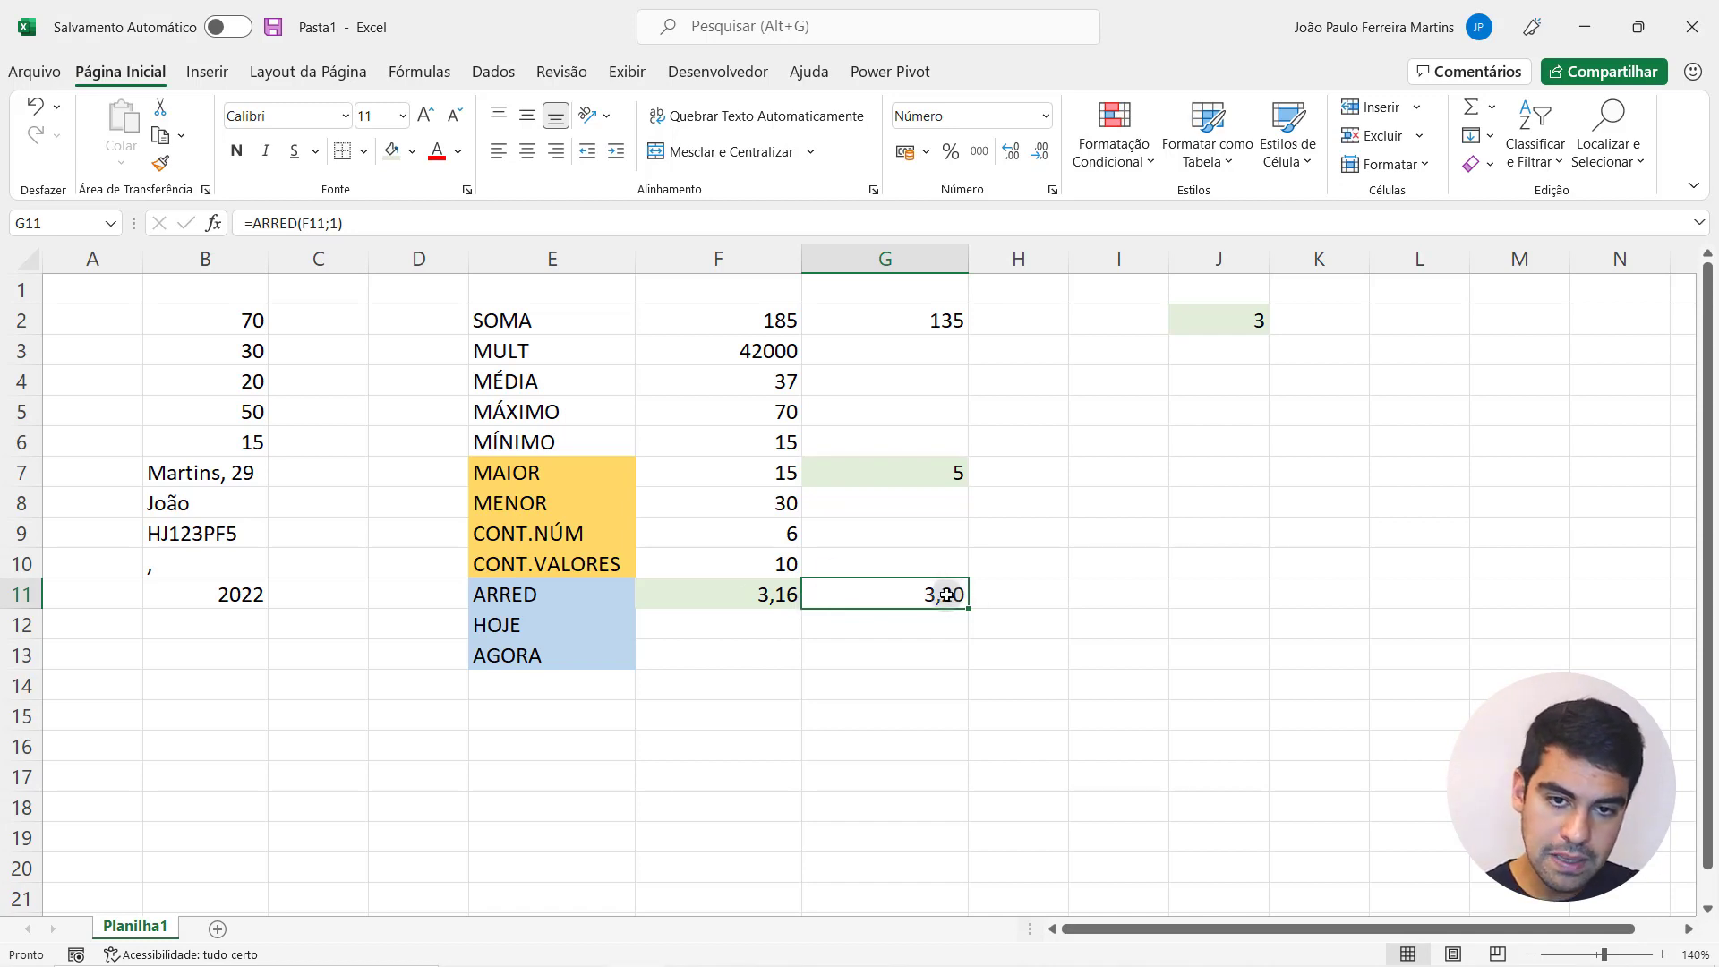
- Change the number in F11 to 3,15 and check how ARRED rounds it in G11
{"action": "left_click", "coordinate": [771, 606]}
{"action": "key", "text": "F2"}
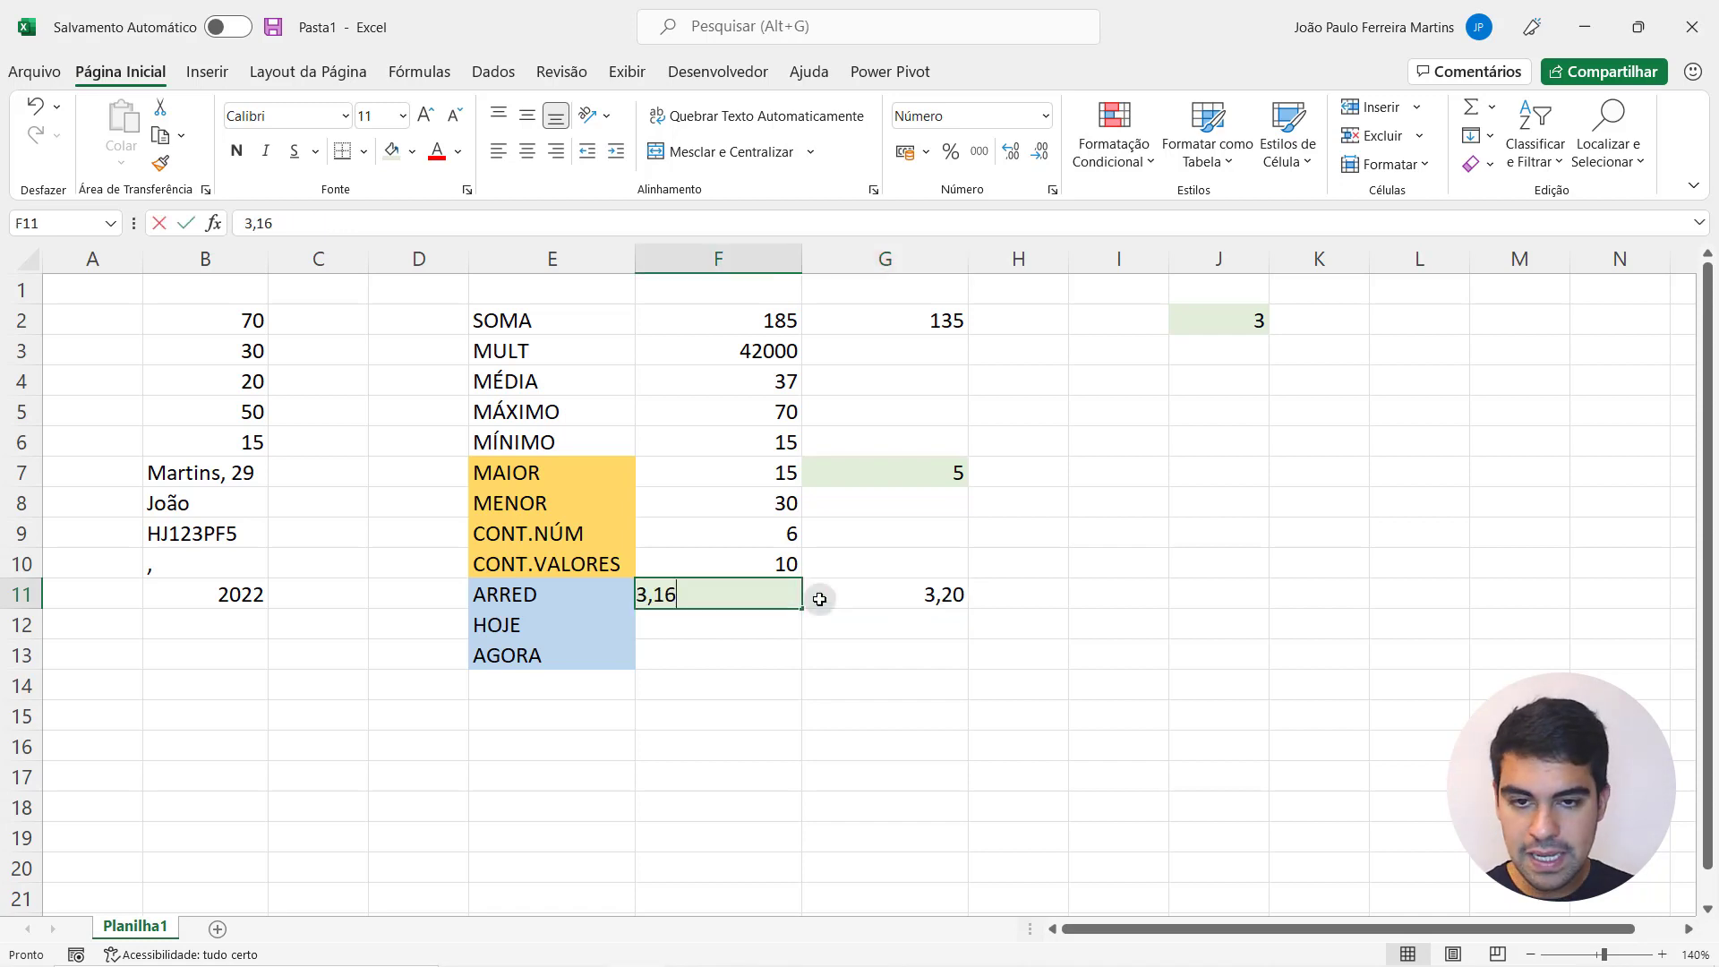
{"action": "key", "text": "BackSpace"}
{"action": "type", "text": "5"}
{"action": "key", "text": "Return"}
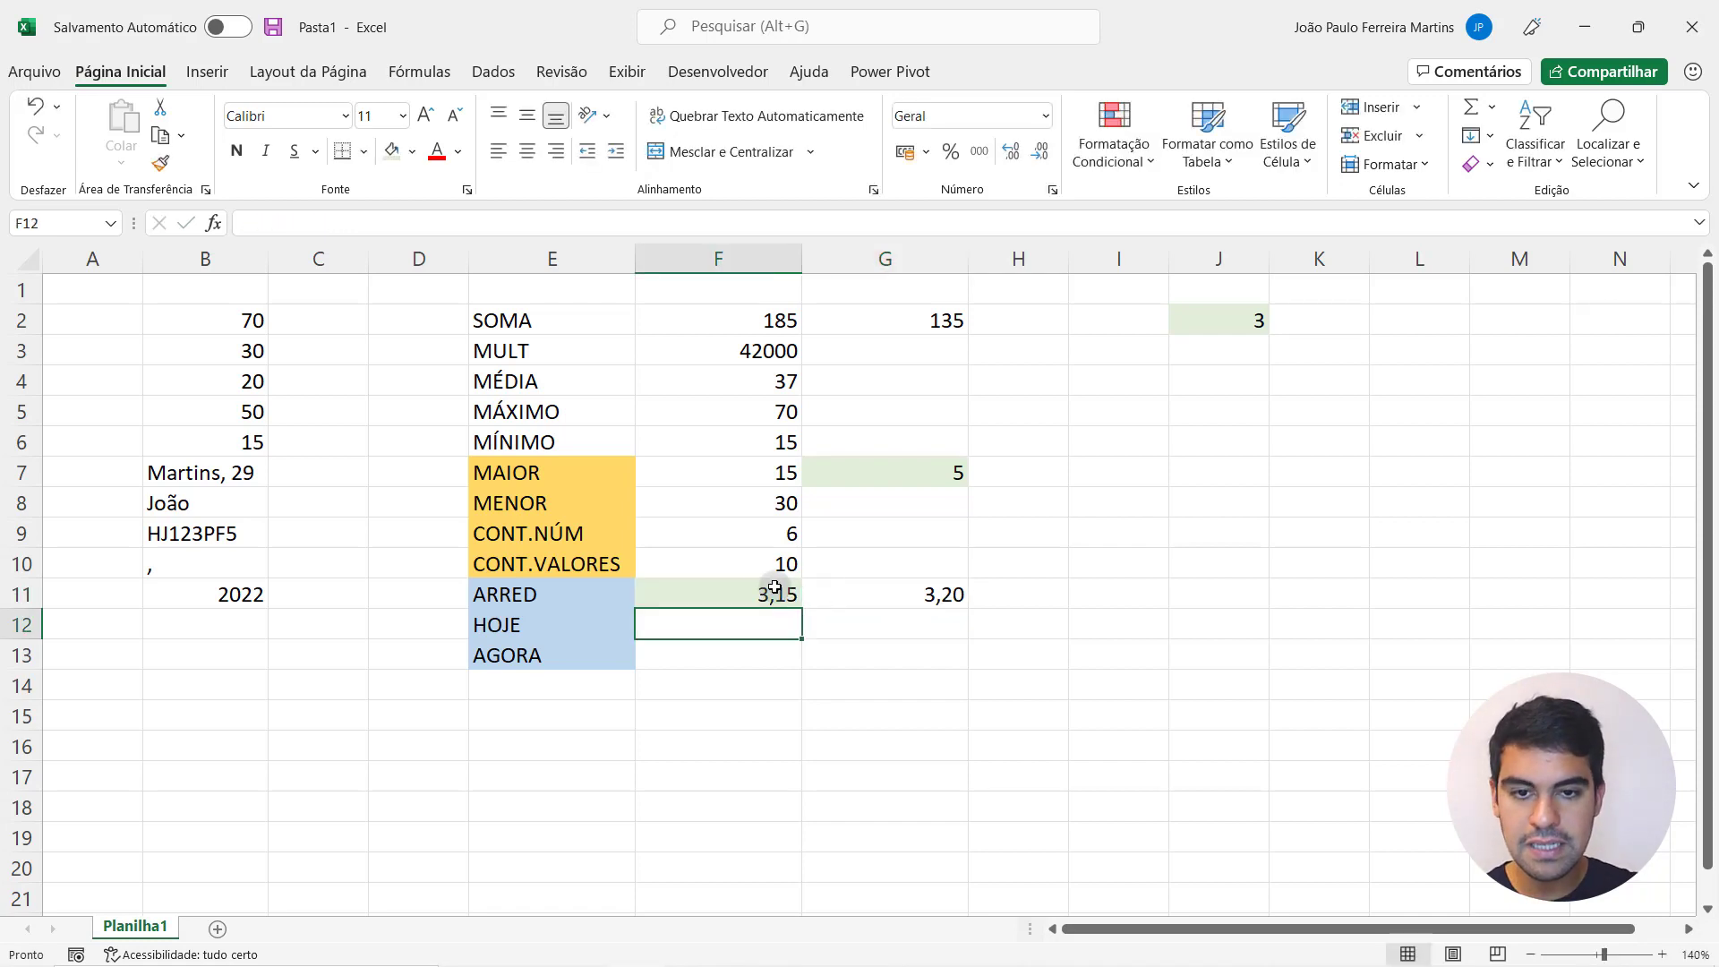
{"action": "left_click", "coordinate": [755, 586]}
{"action": "left_click", "coordinate": [924, 598]}
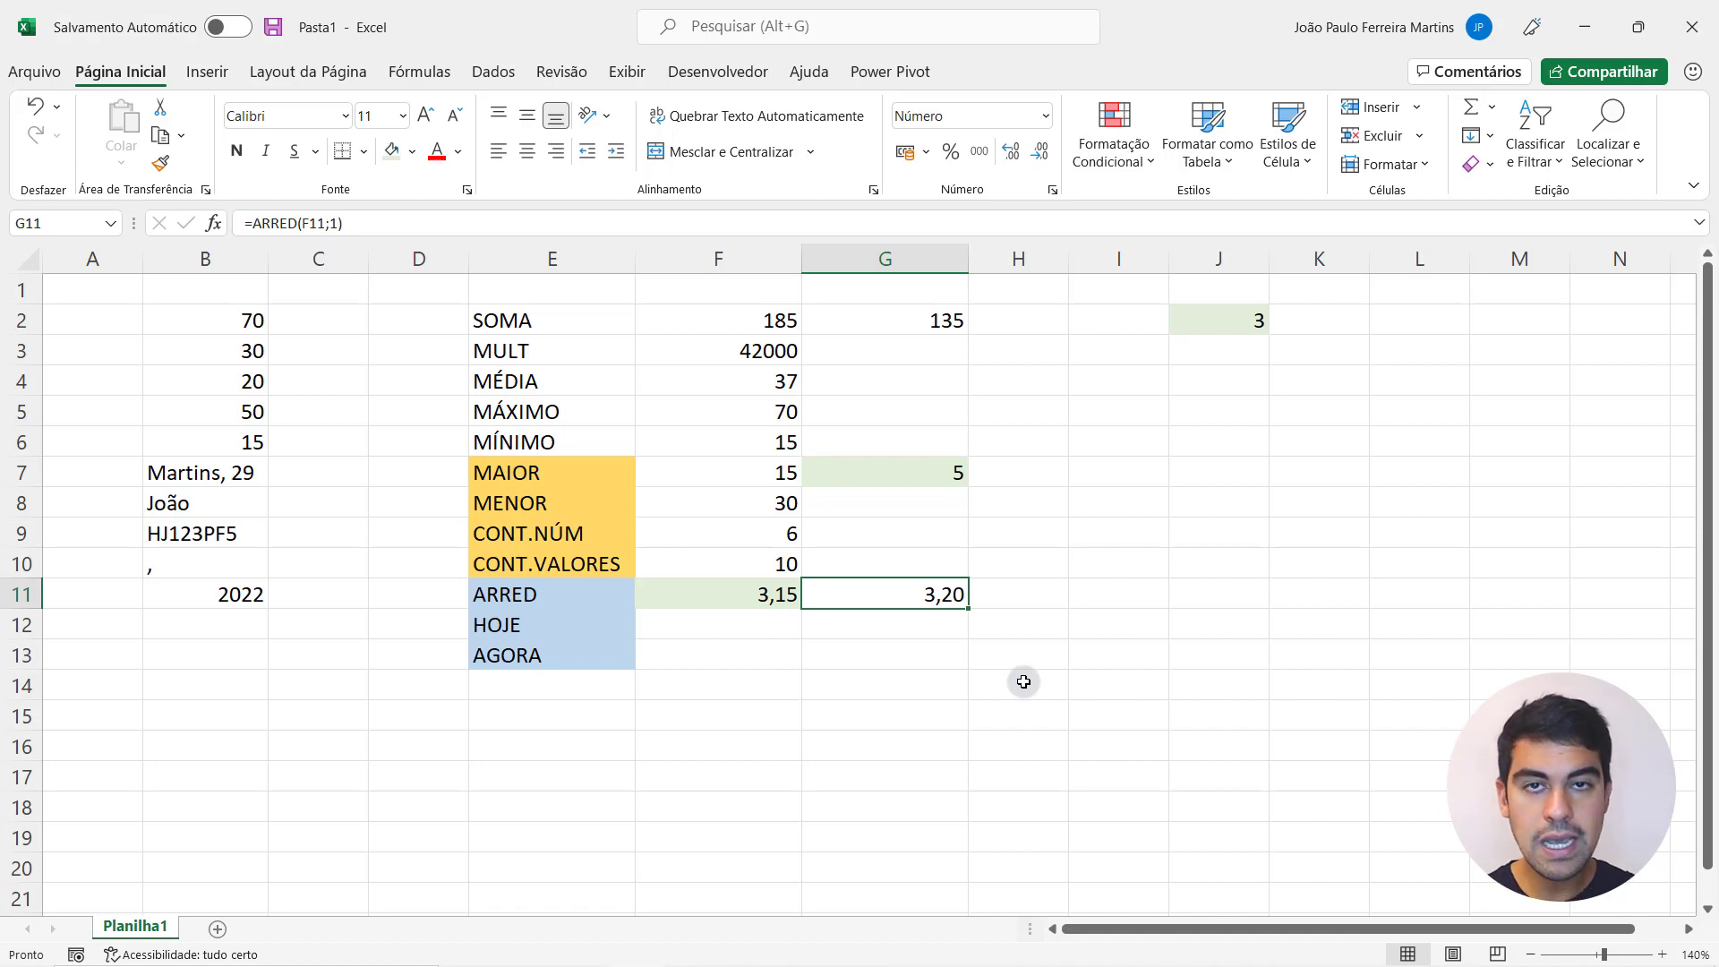
- Set the number in F11 to 3,14 and compare it with the ARRED result in G11
{"action": "left_click", "coordinate": [779, 612]}
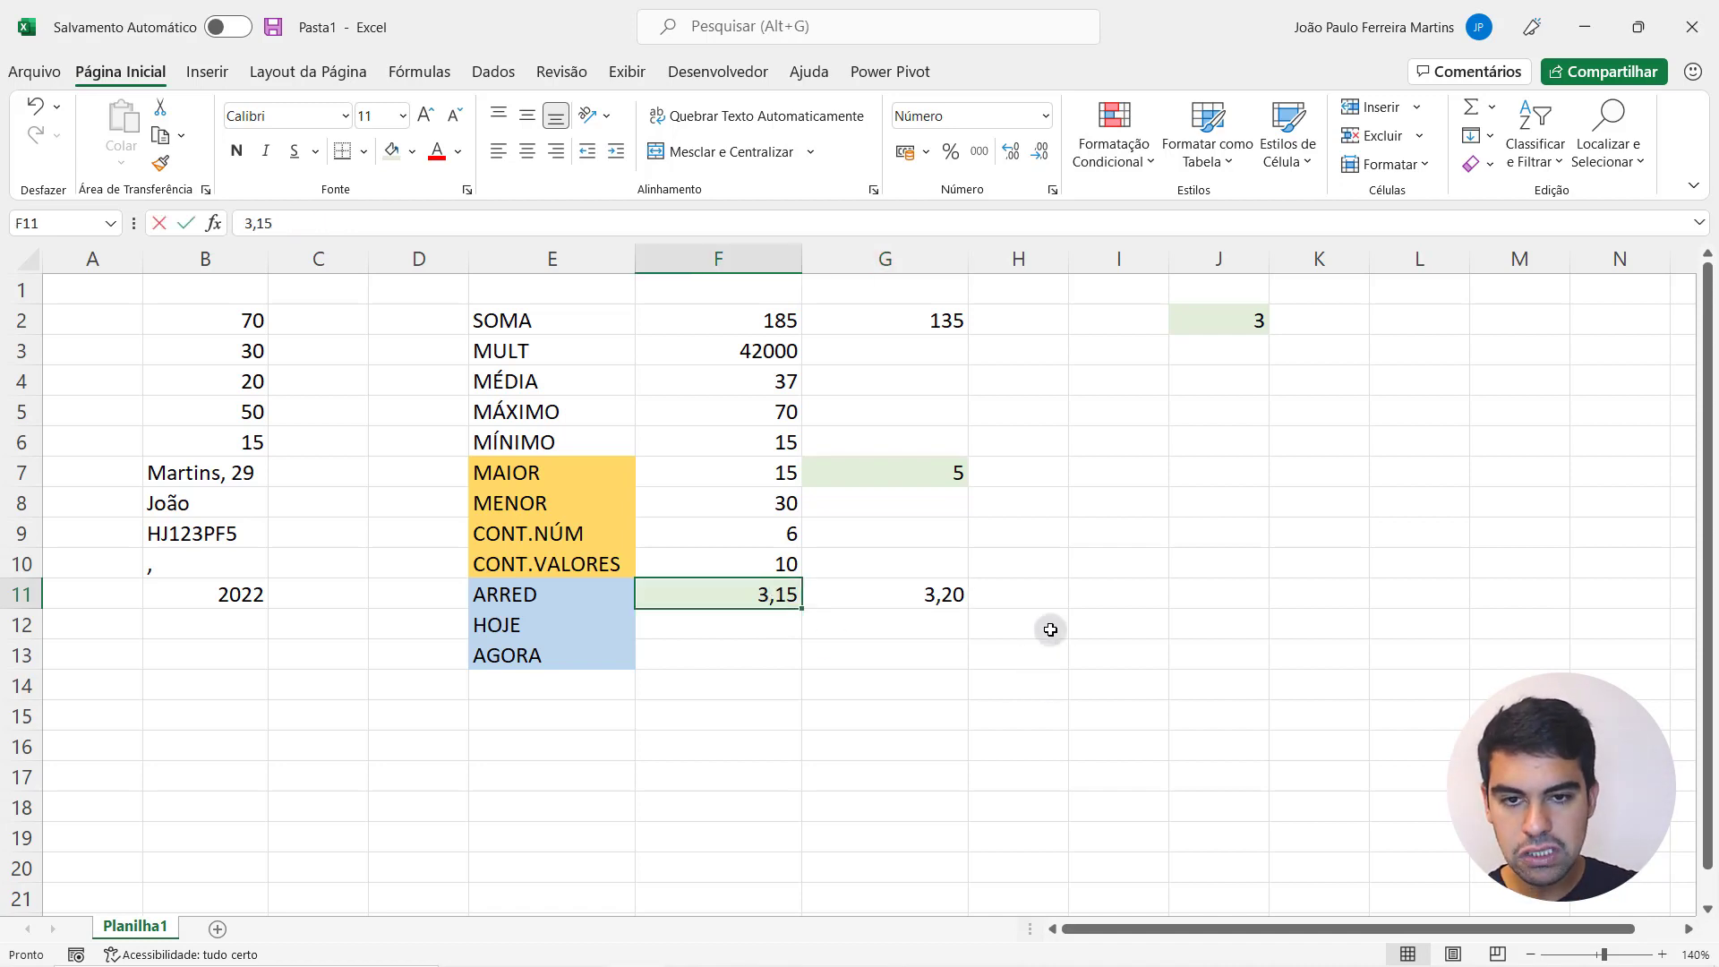
{"action": "key", "text": "F2"}
{"action": "key", "text": "BackSpace"}
{"action": "type", "text": "4"}
{"action": "key", "text": "Return"}
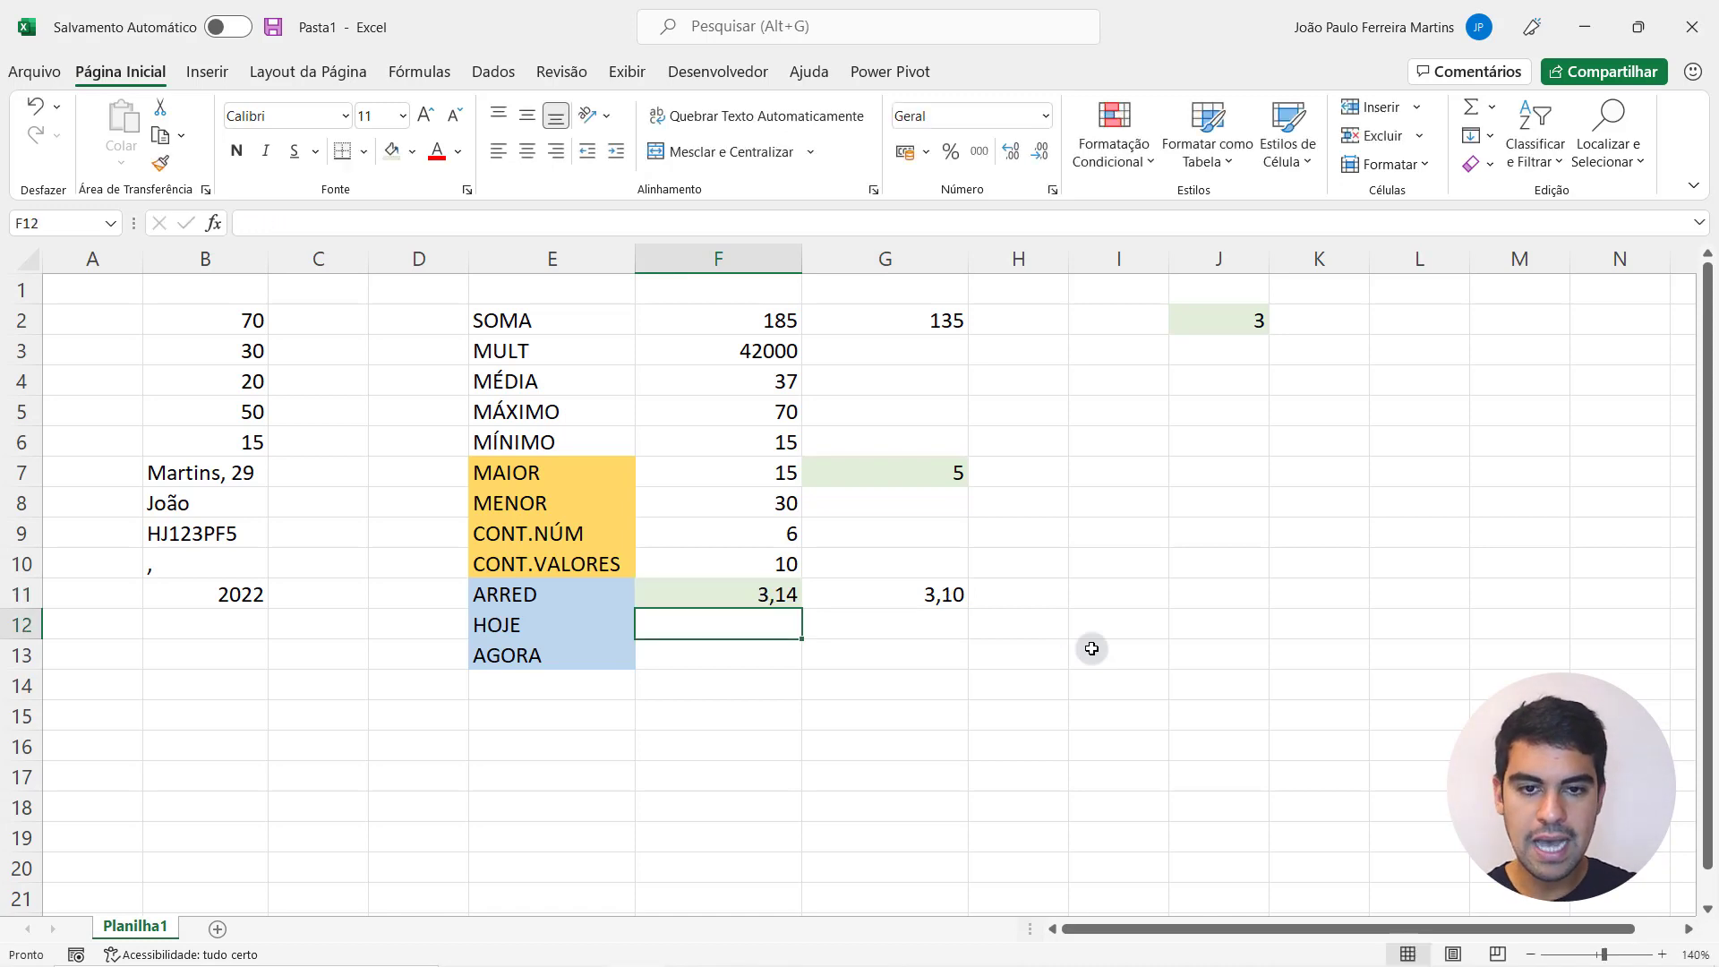
{"action": "left_click", "coordinate": [947, 596]}
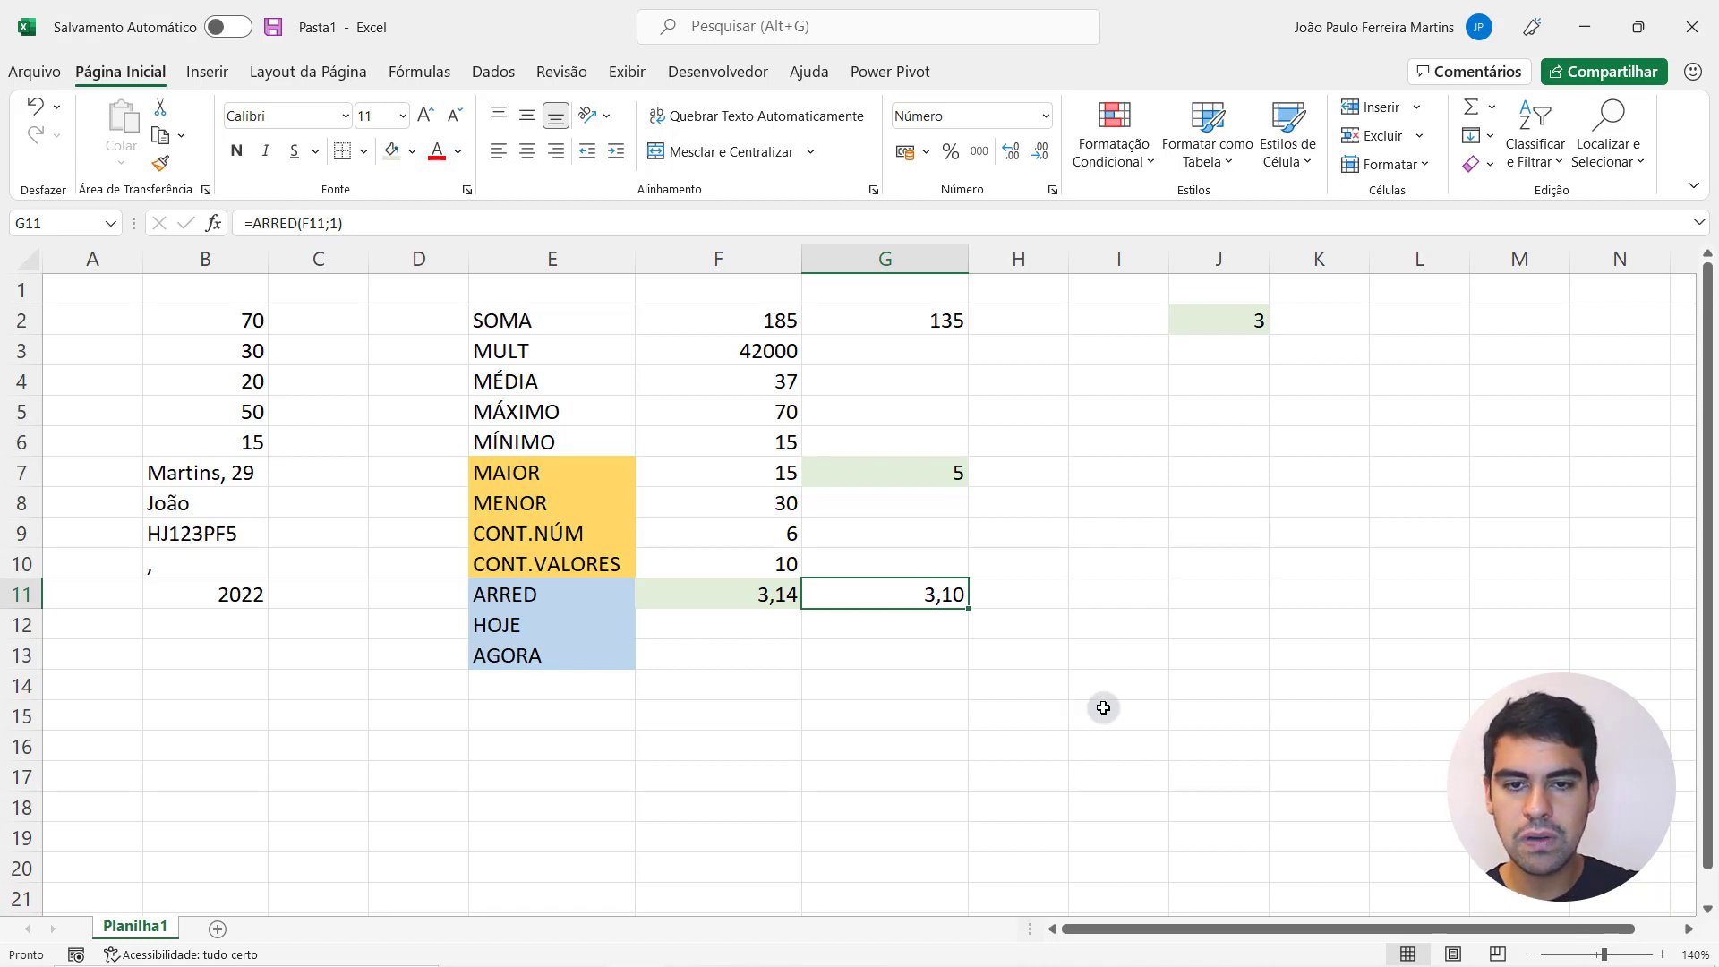
{"action": "left_click", "coordinate": [752, 589]}
{"action": "left_click", "coordinate": [670, 625]}
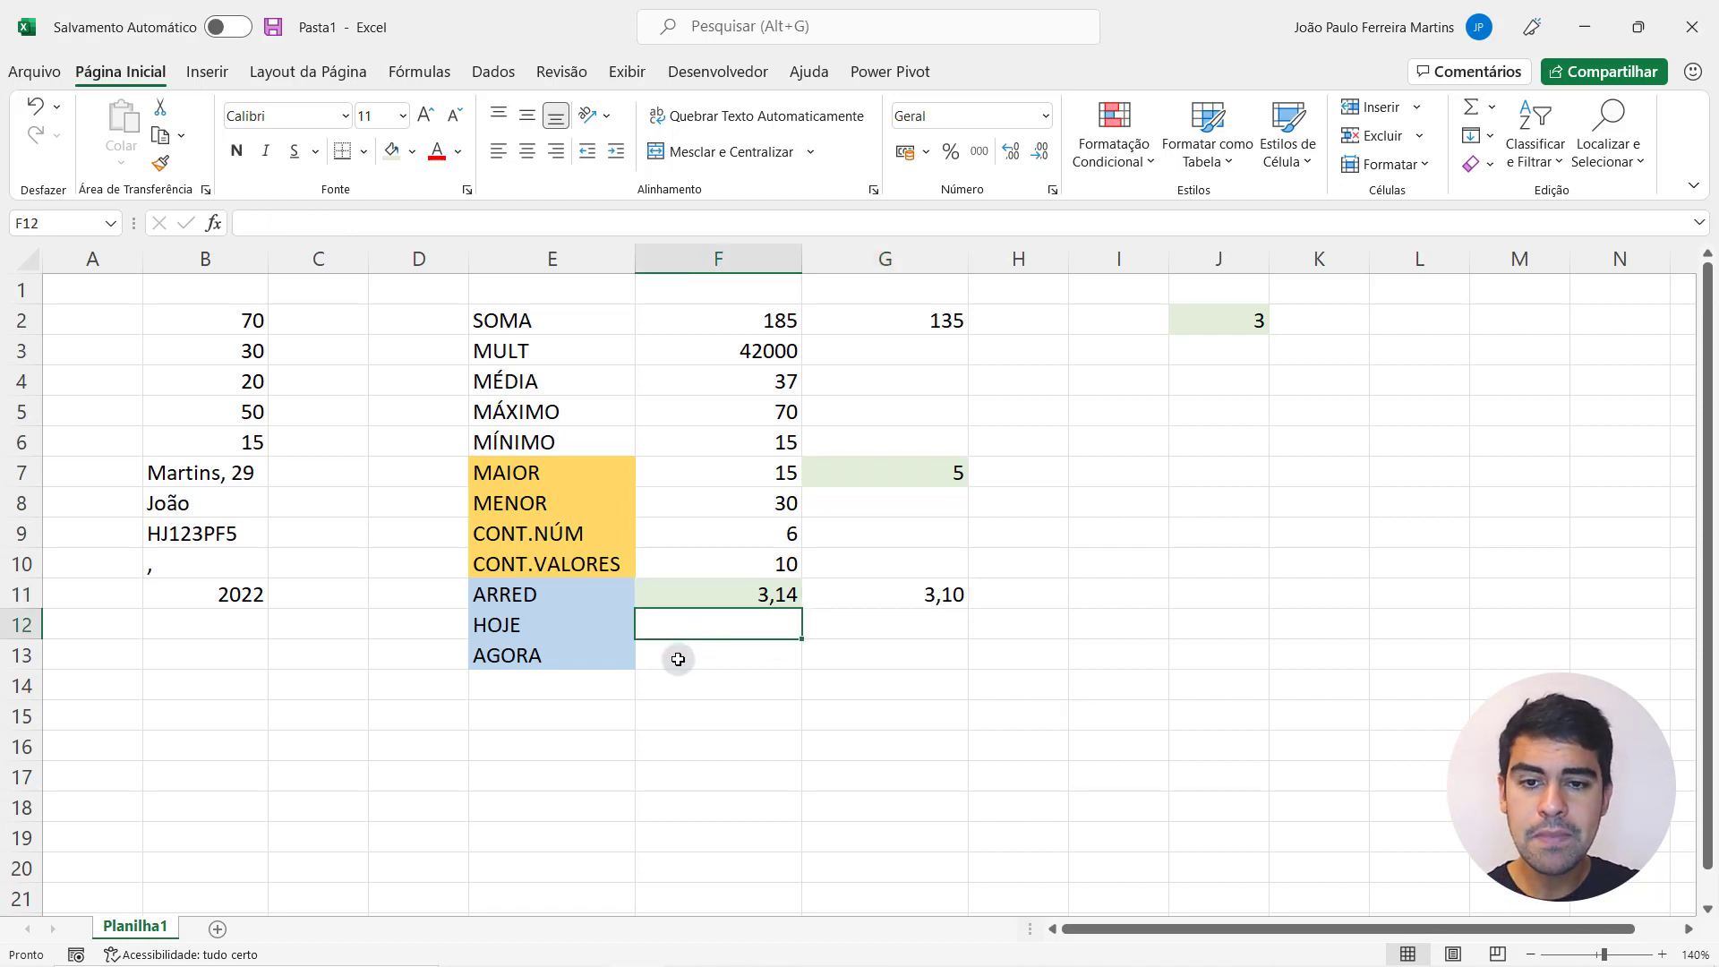
{"action": "left_click", "coordinate": [678, 660]}
{"action": "left_click", "coordinate": [677, 632]}
{"action": "left_click", "coordinate": [679, 668]}
{"action": "left_click", "coordinate": [696, 630]}
{"action": "left_click", "coordinate": [695, 656]}
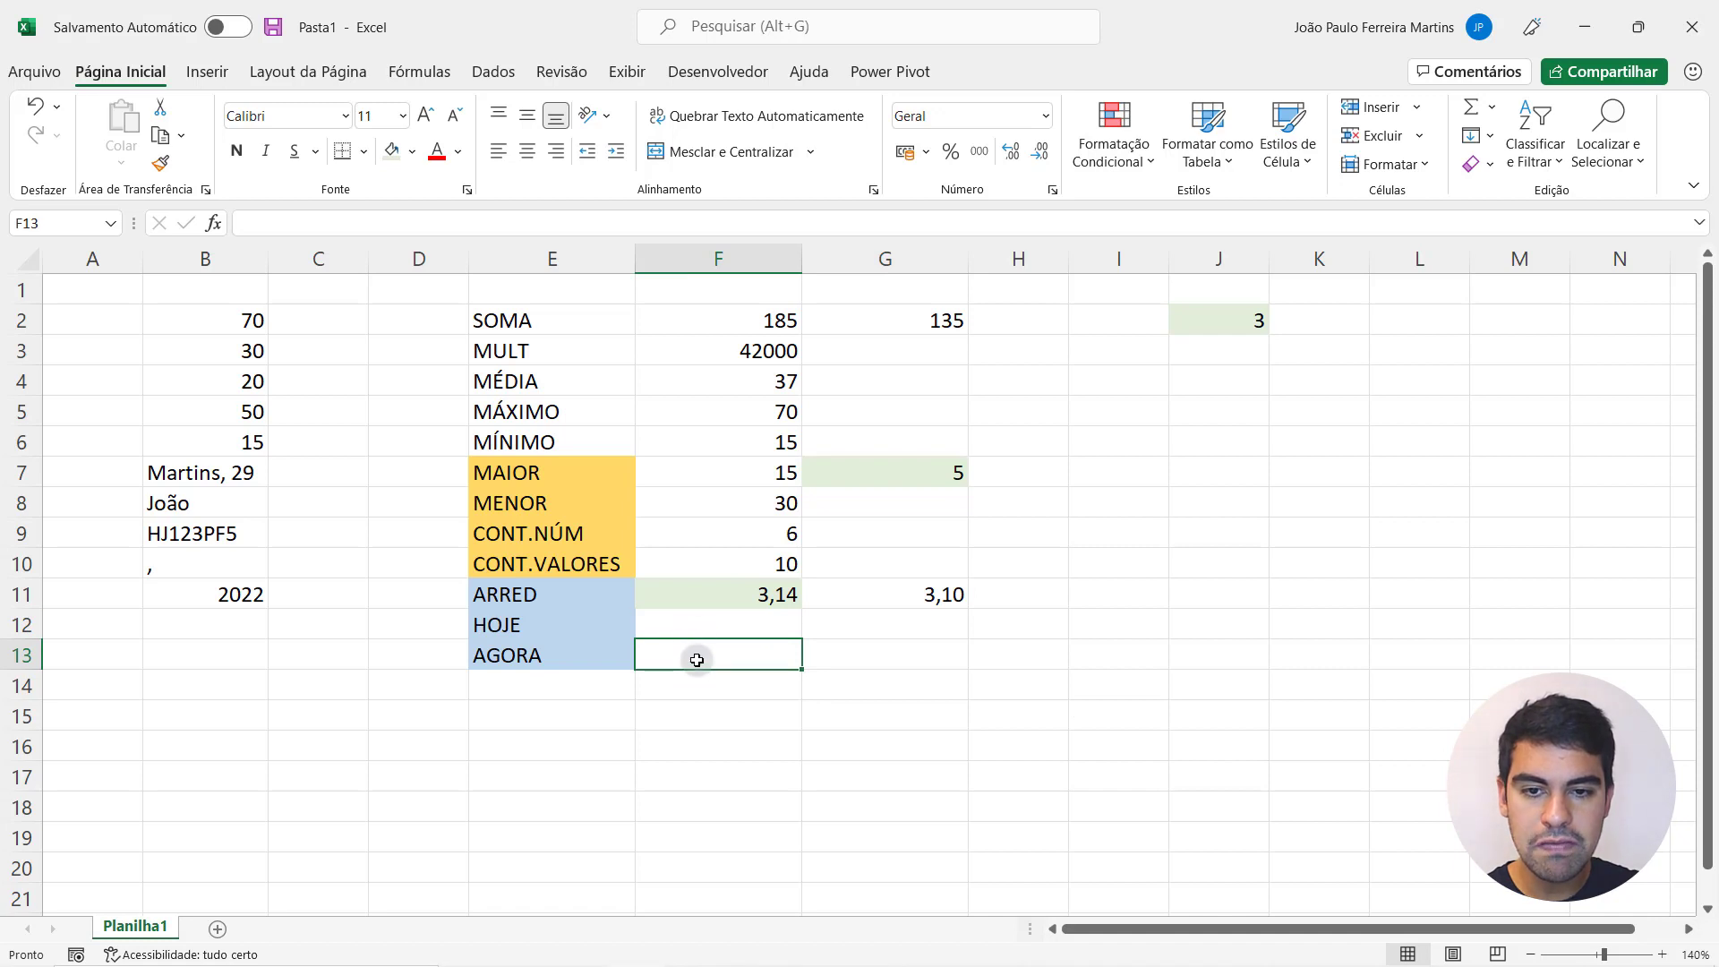
- Enter the formula =HOJE() in F12 beside the HOJE label and check its result
{"action": "left_click", "coordinate": [702, 630]}
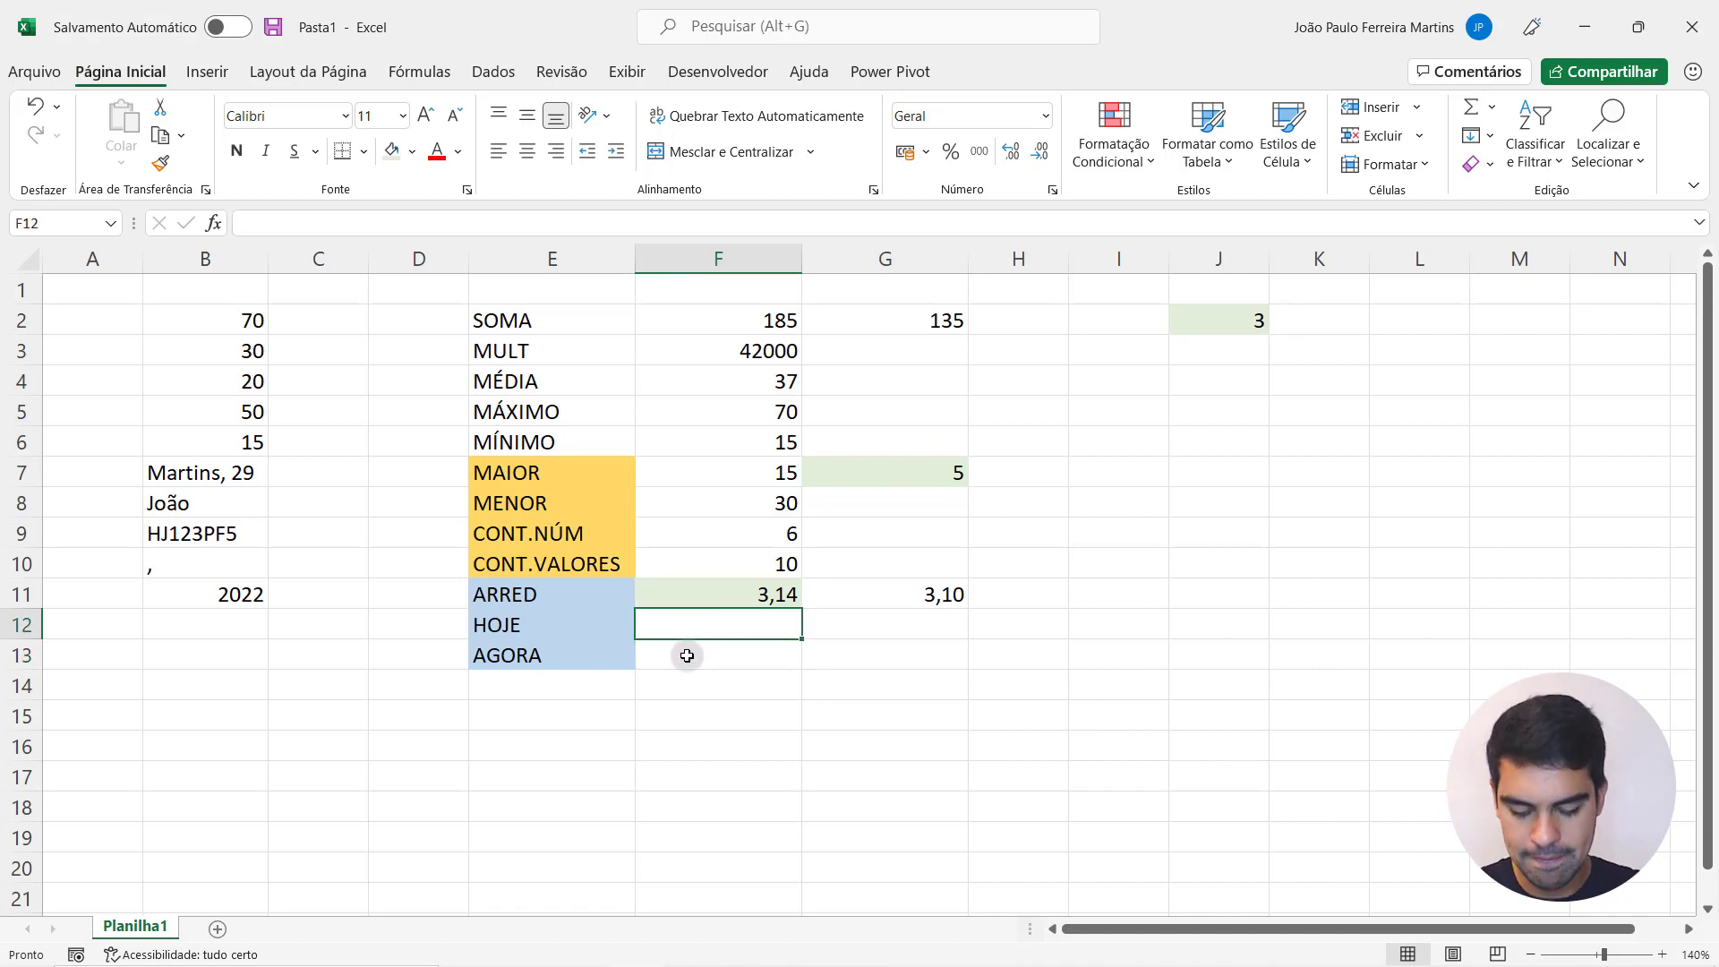
{"action": "type", "text": "=hoje"}
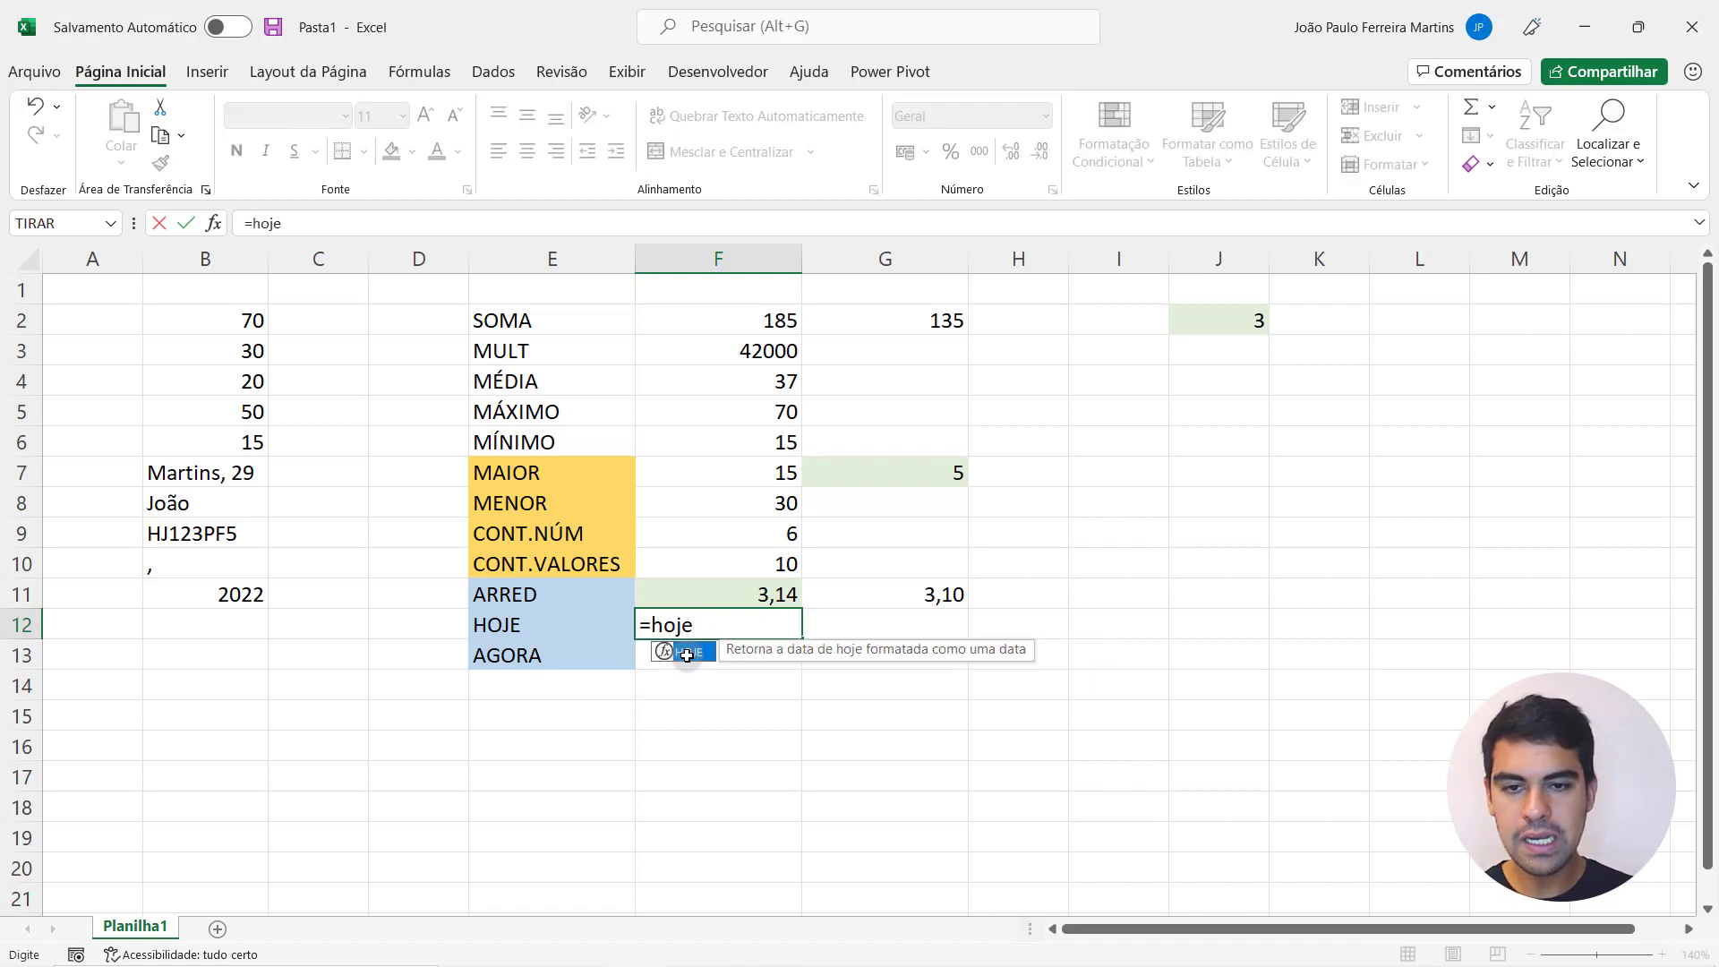
{"action": "double_click", "coordinate": [687, 654]}
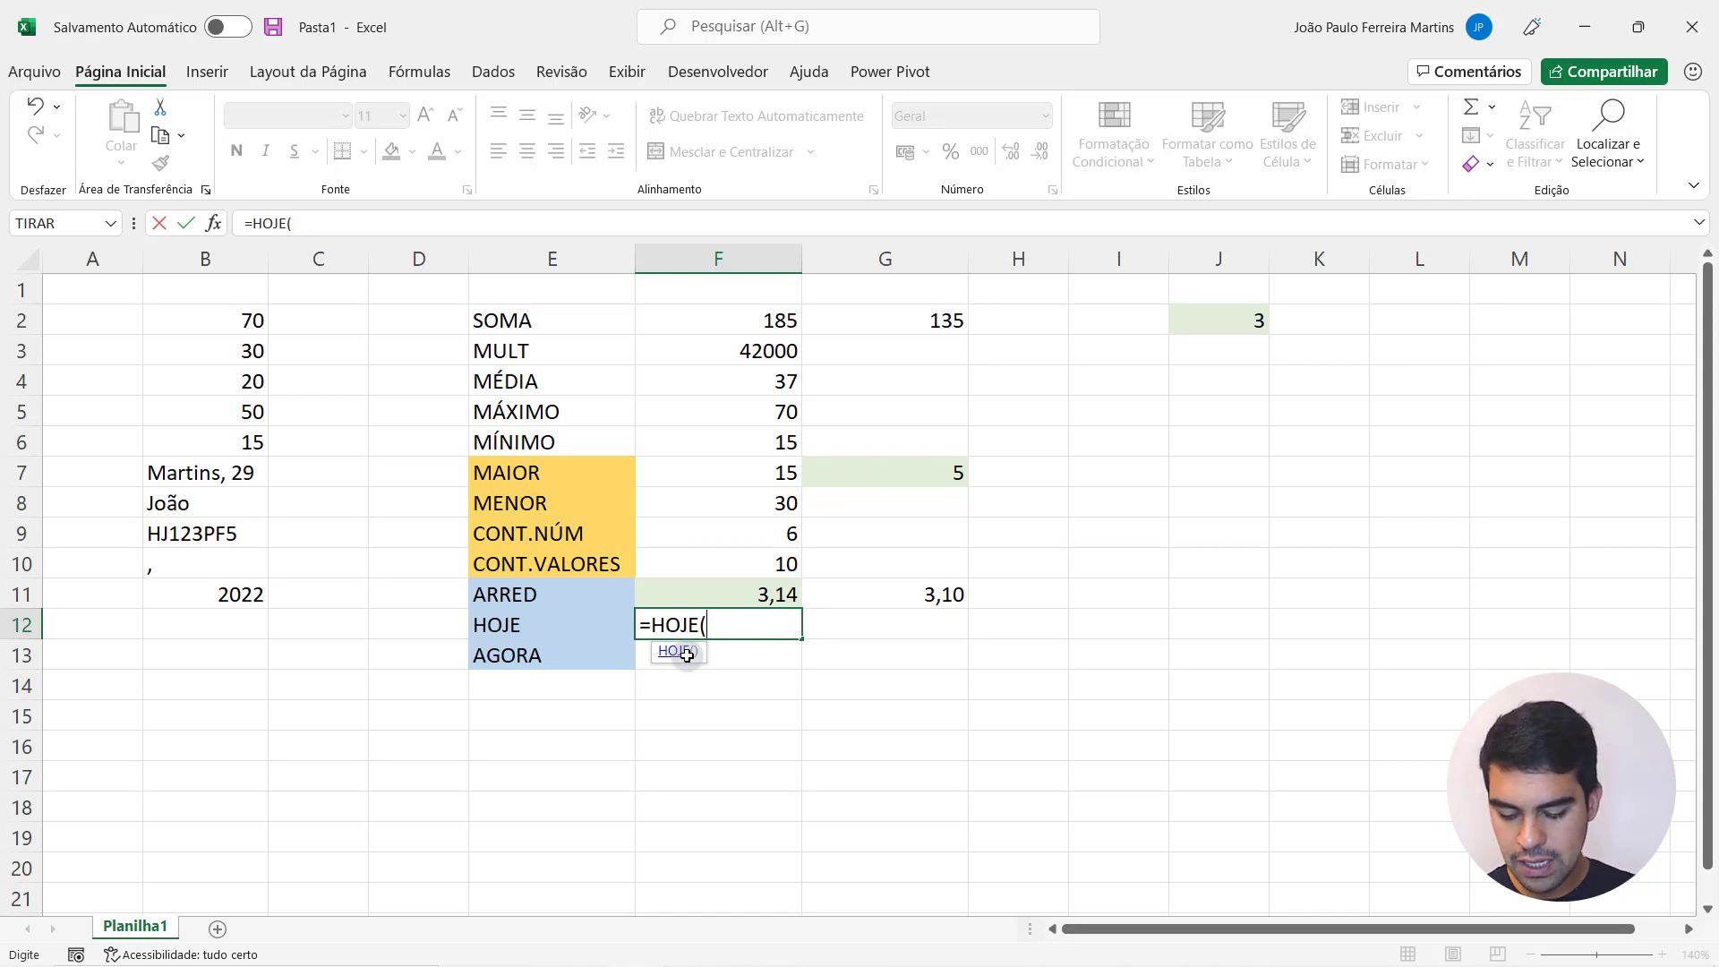
{"action": "type", "text": ")"}
{"action": "key", "text": "Return"}
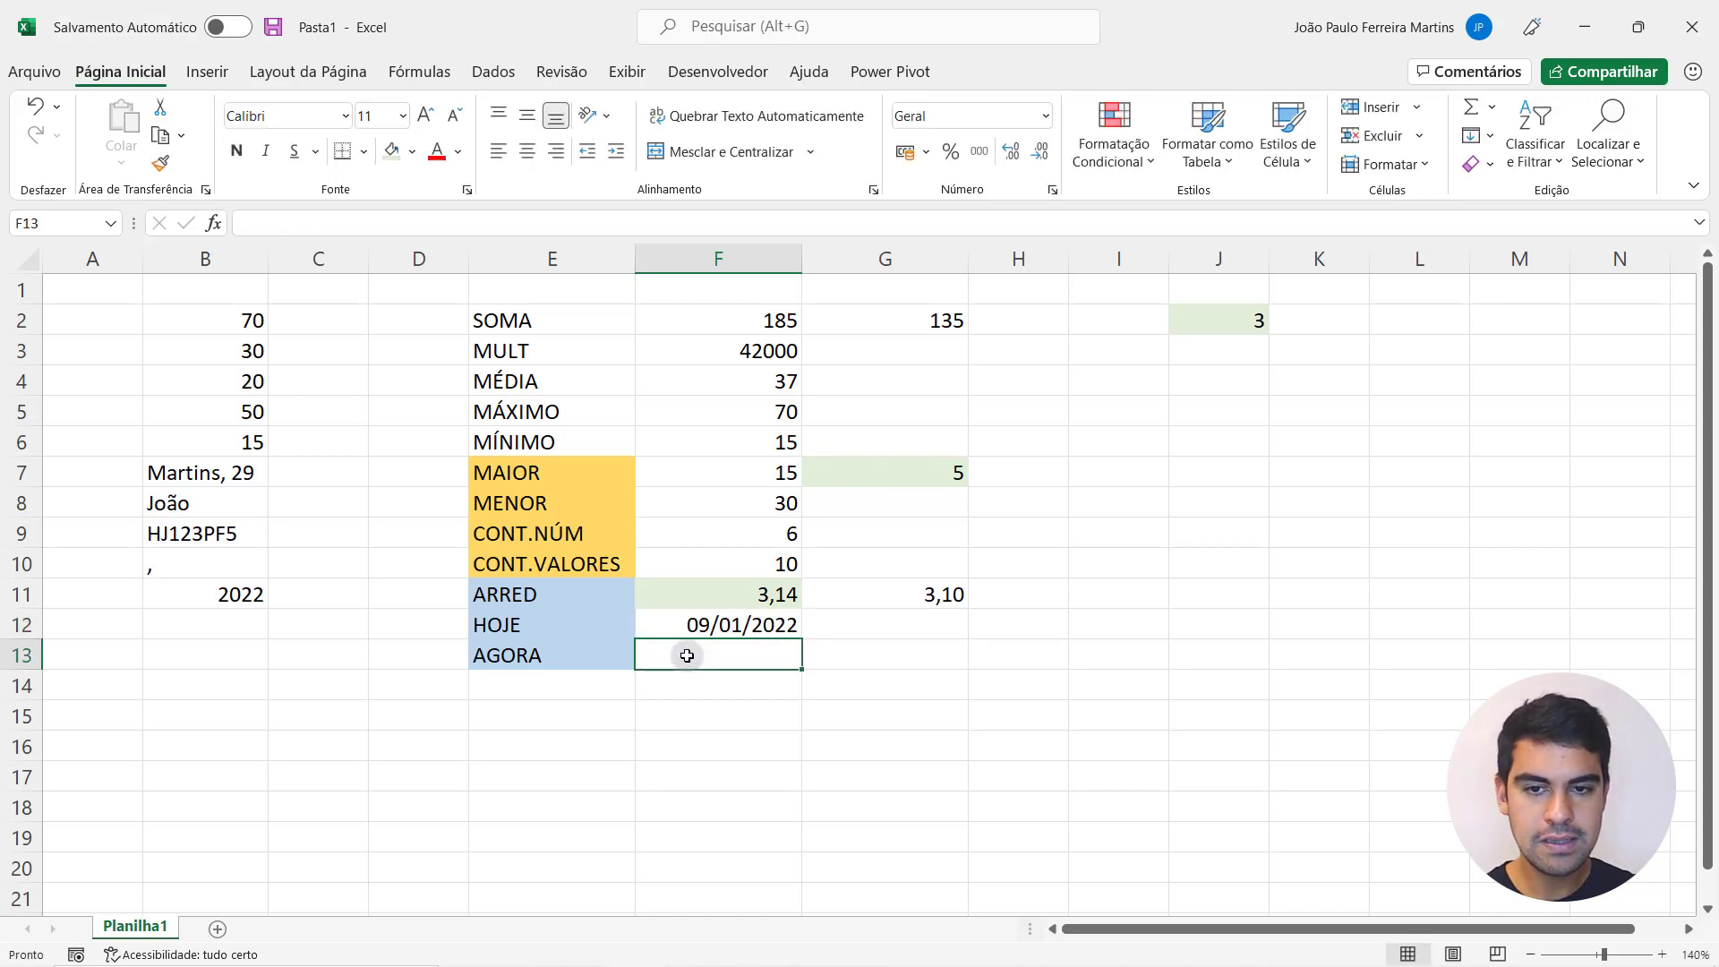
{"action": "left_click", "coordinate": [702, 620]}
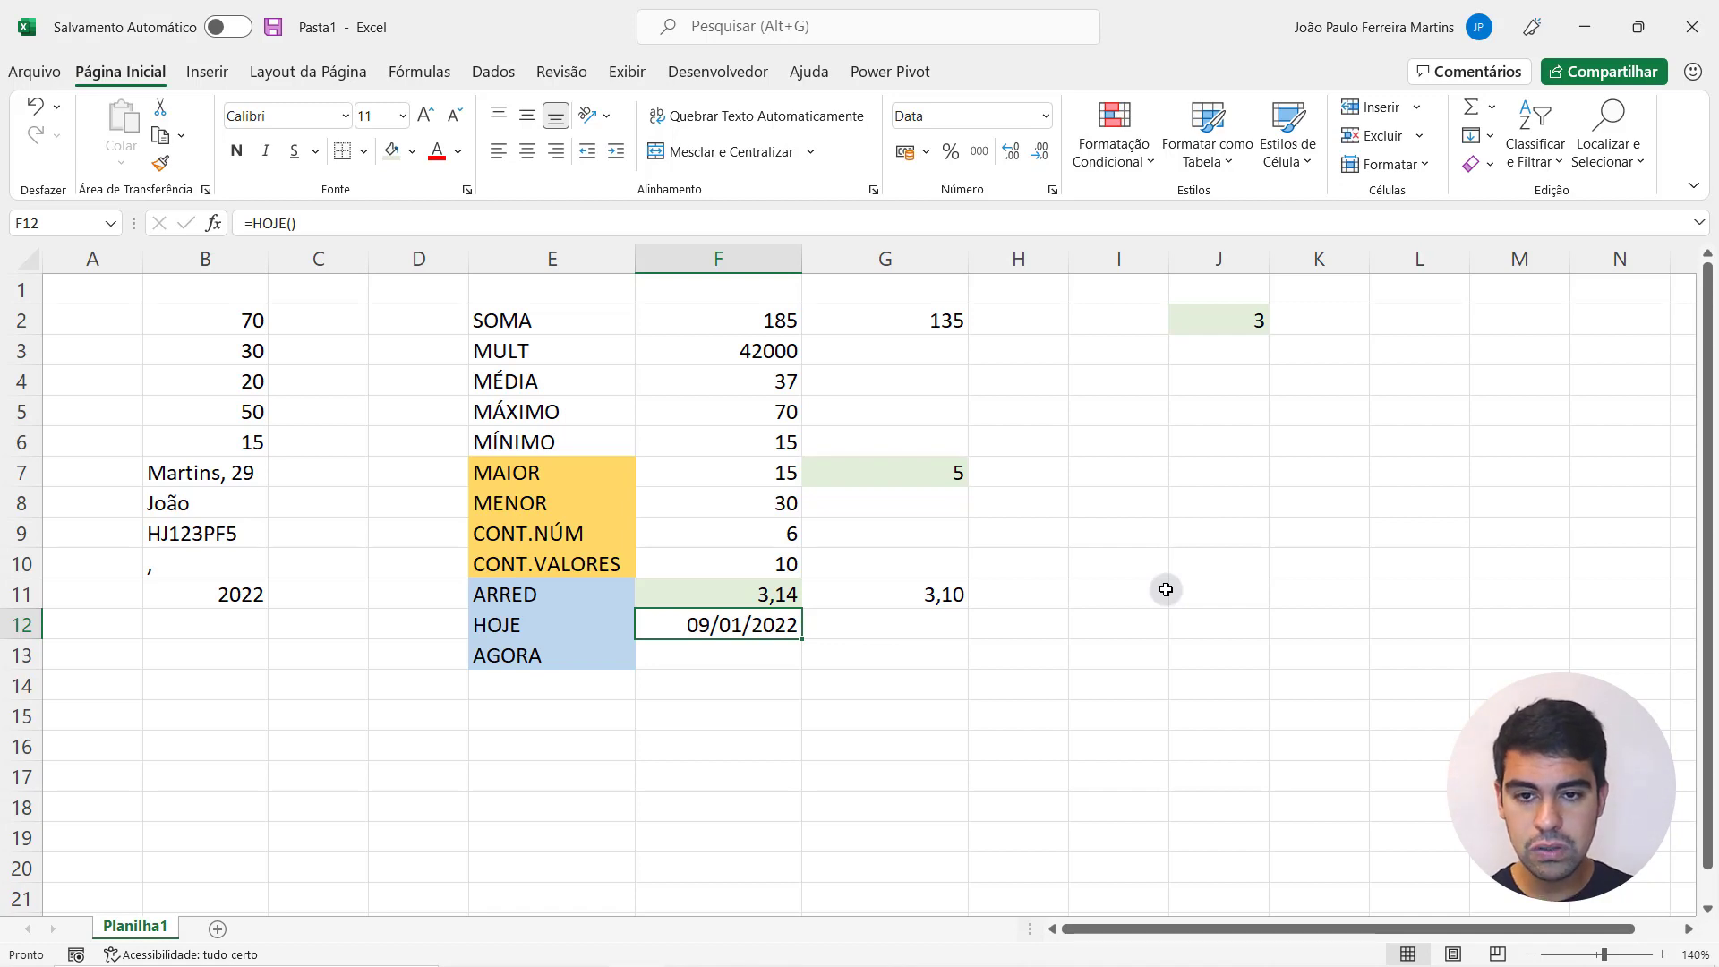
- Enter the formula =AGORA() in F13 and widen column F enough to show the full date and time
{"action": "left_click", "coordinate": [766, 654]}
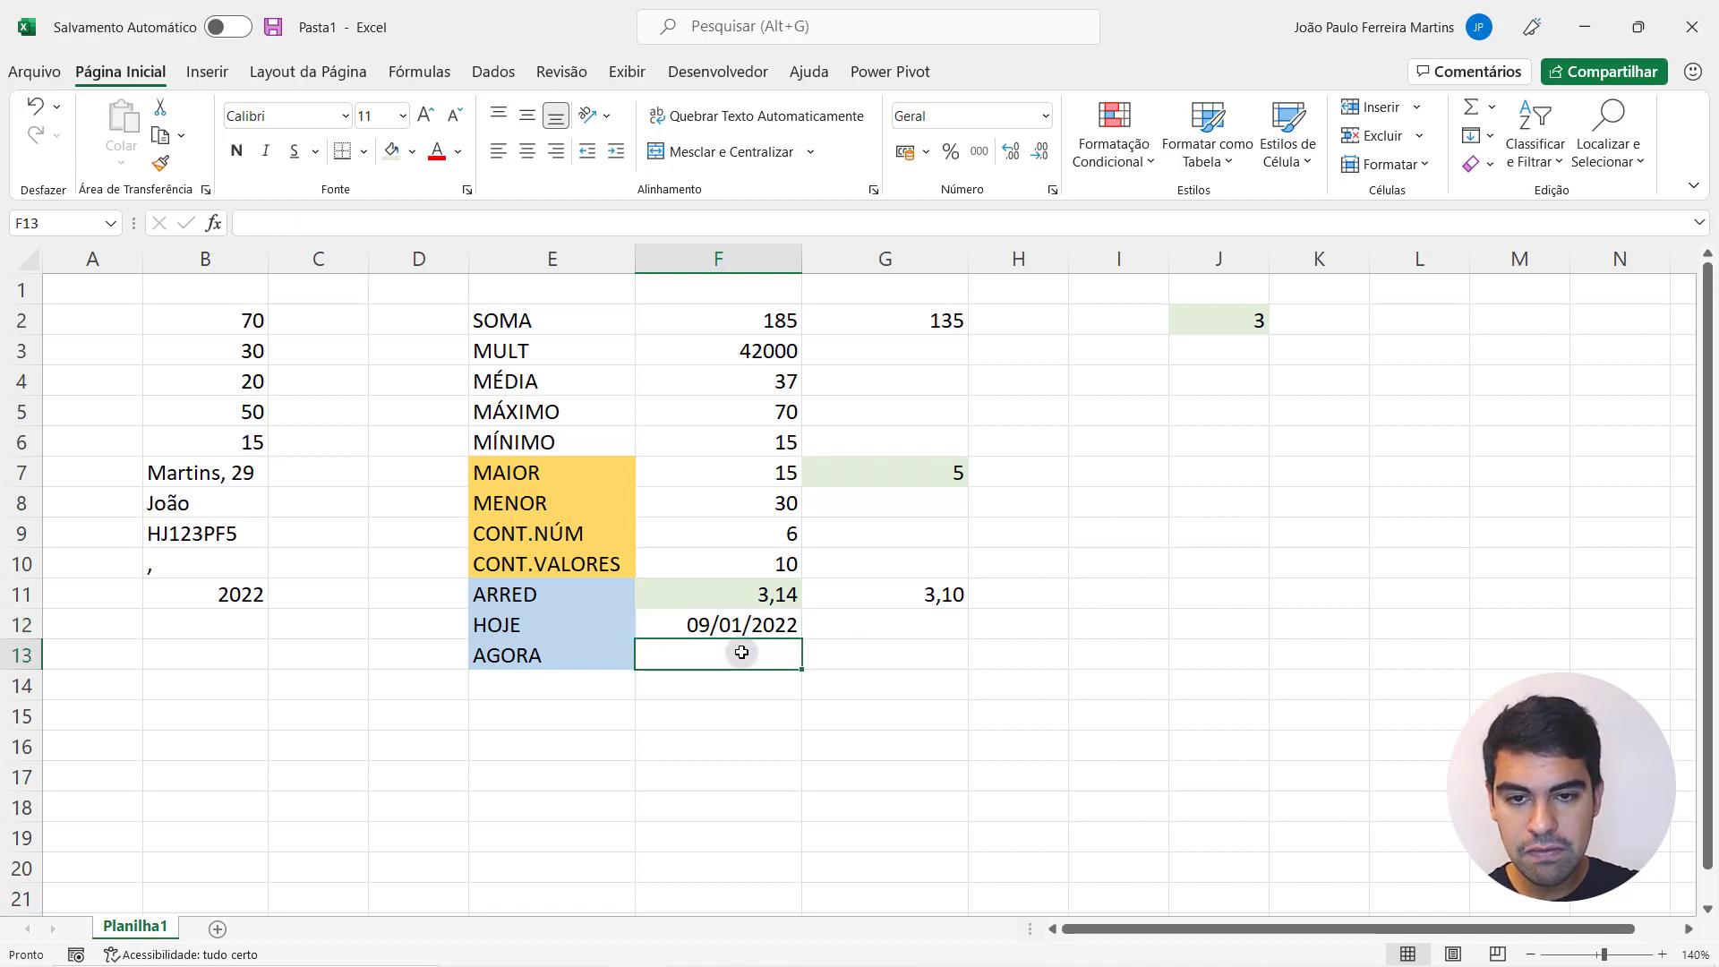
{"action": "type", "text": "="}
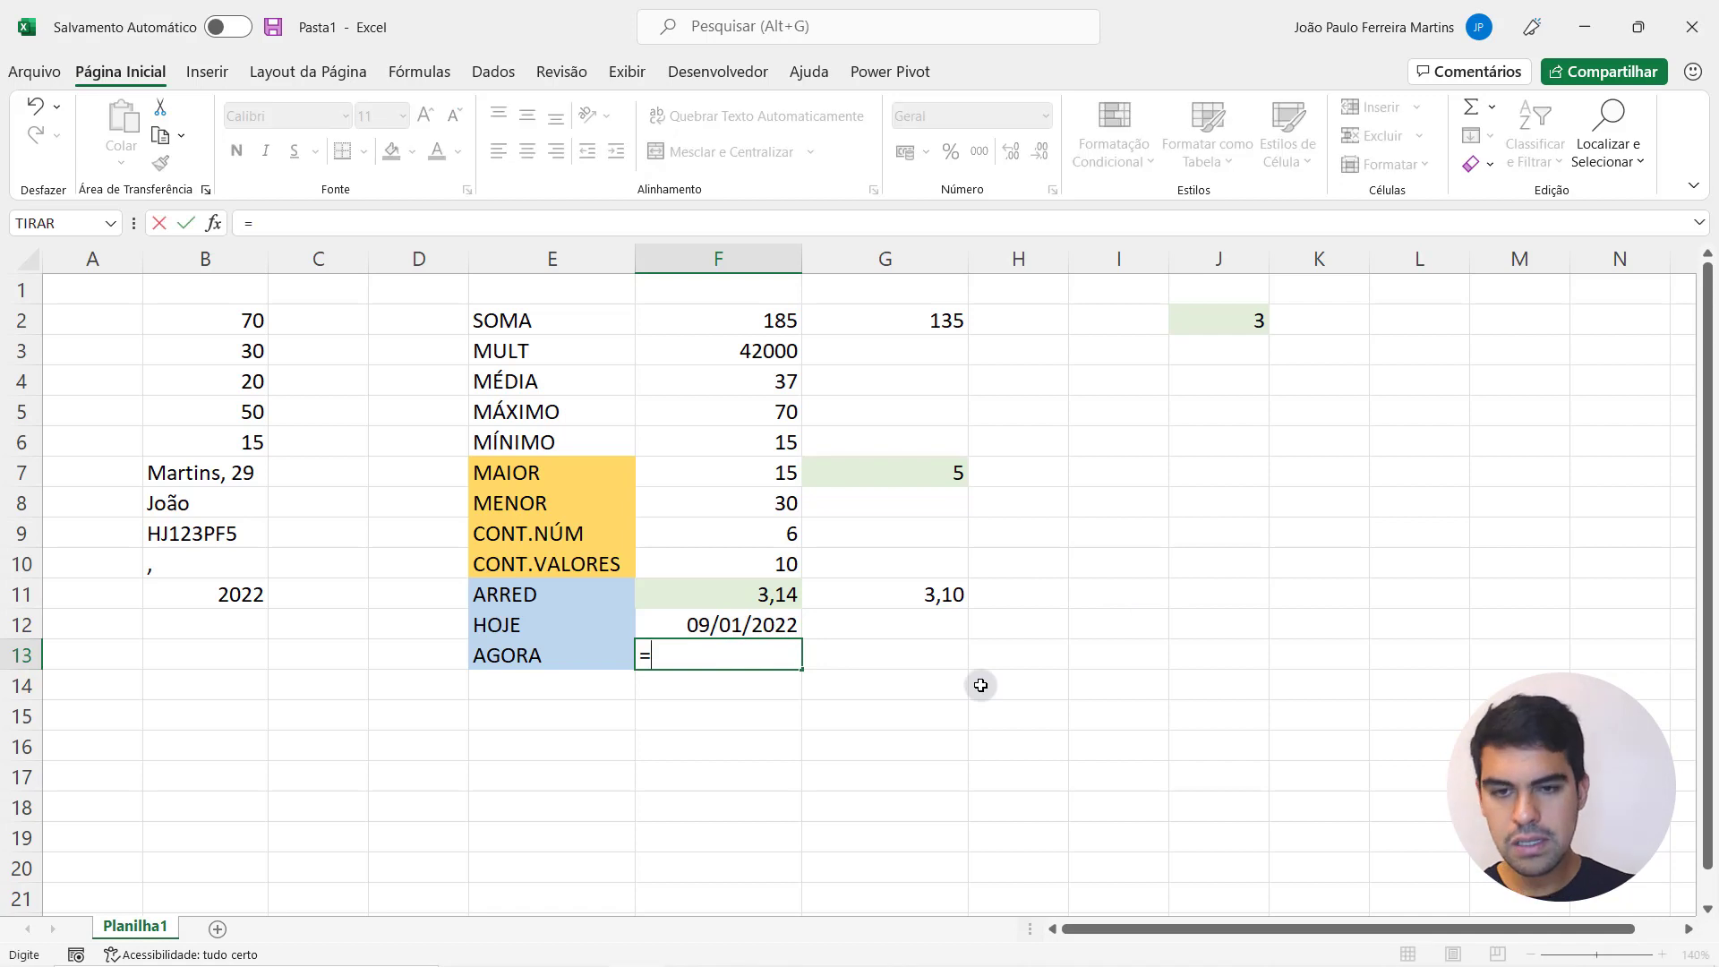
{"action": "type", "text": "agora"}
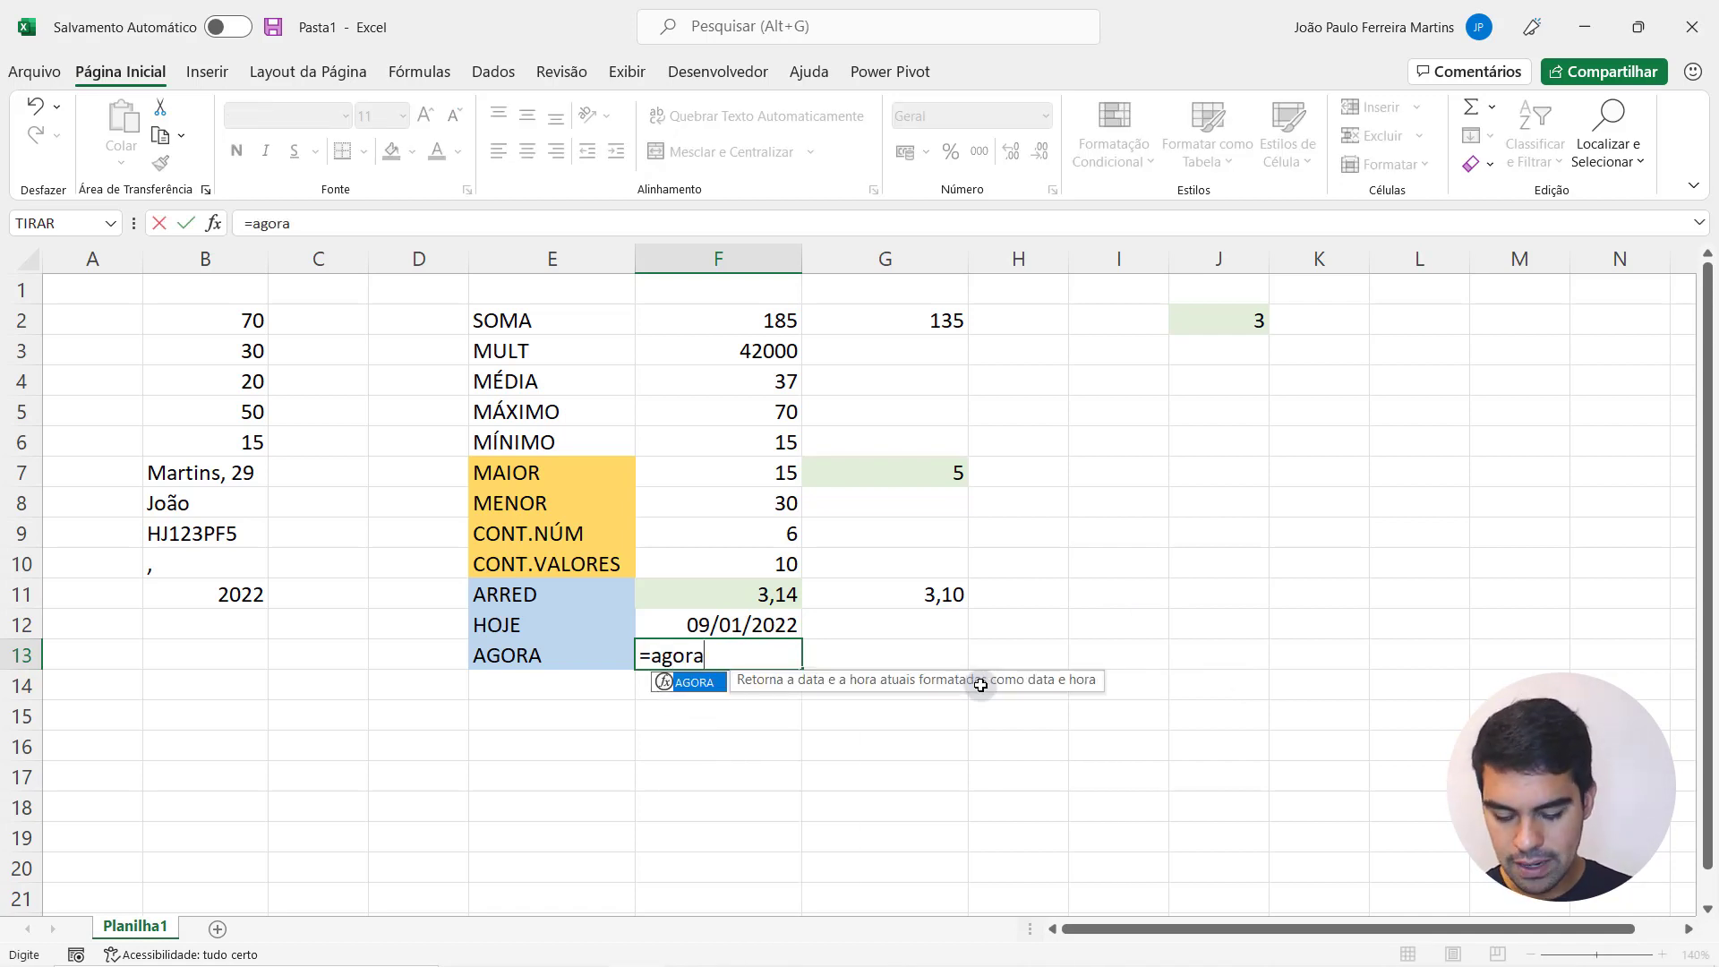
{"action": "type", "text": "()"}
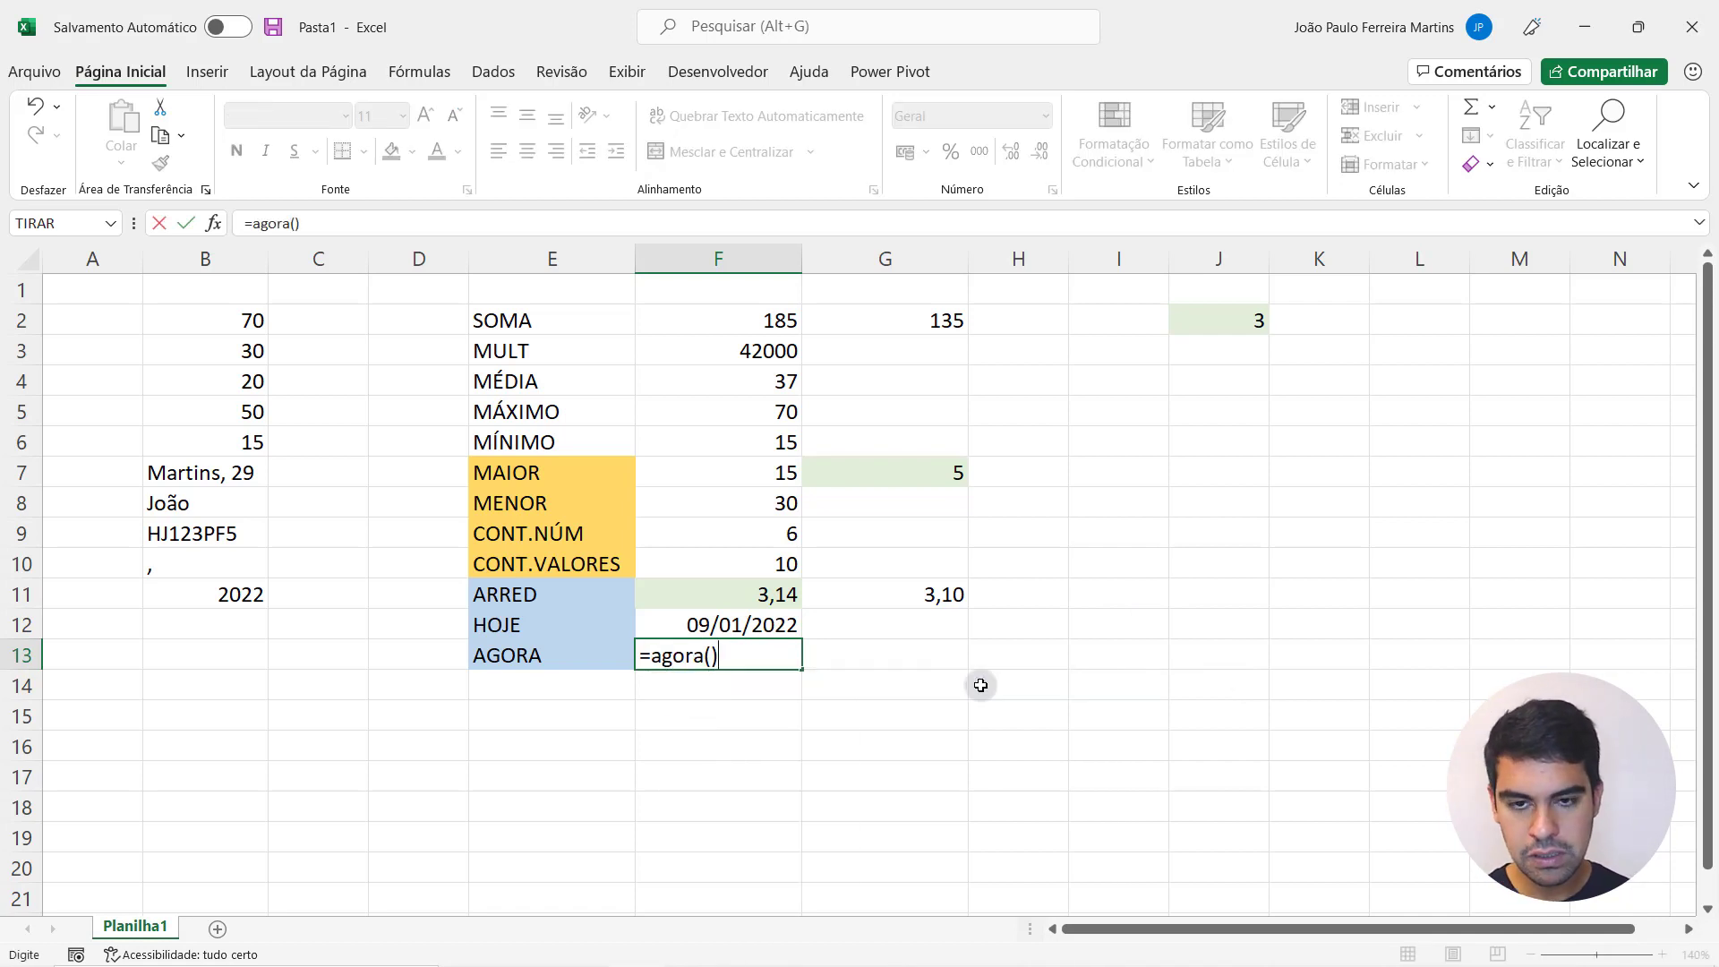
{"action": "key", "text": "Return"}
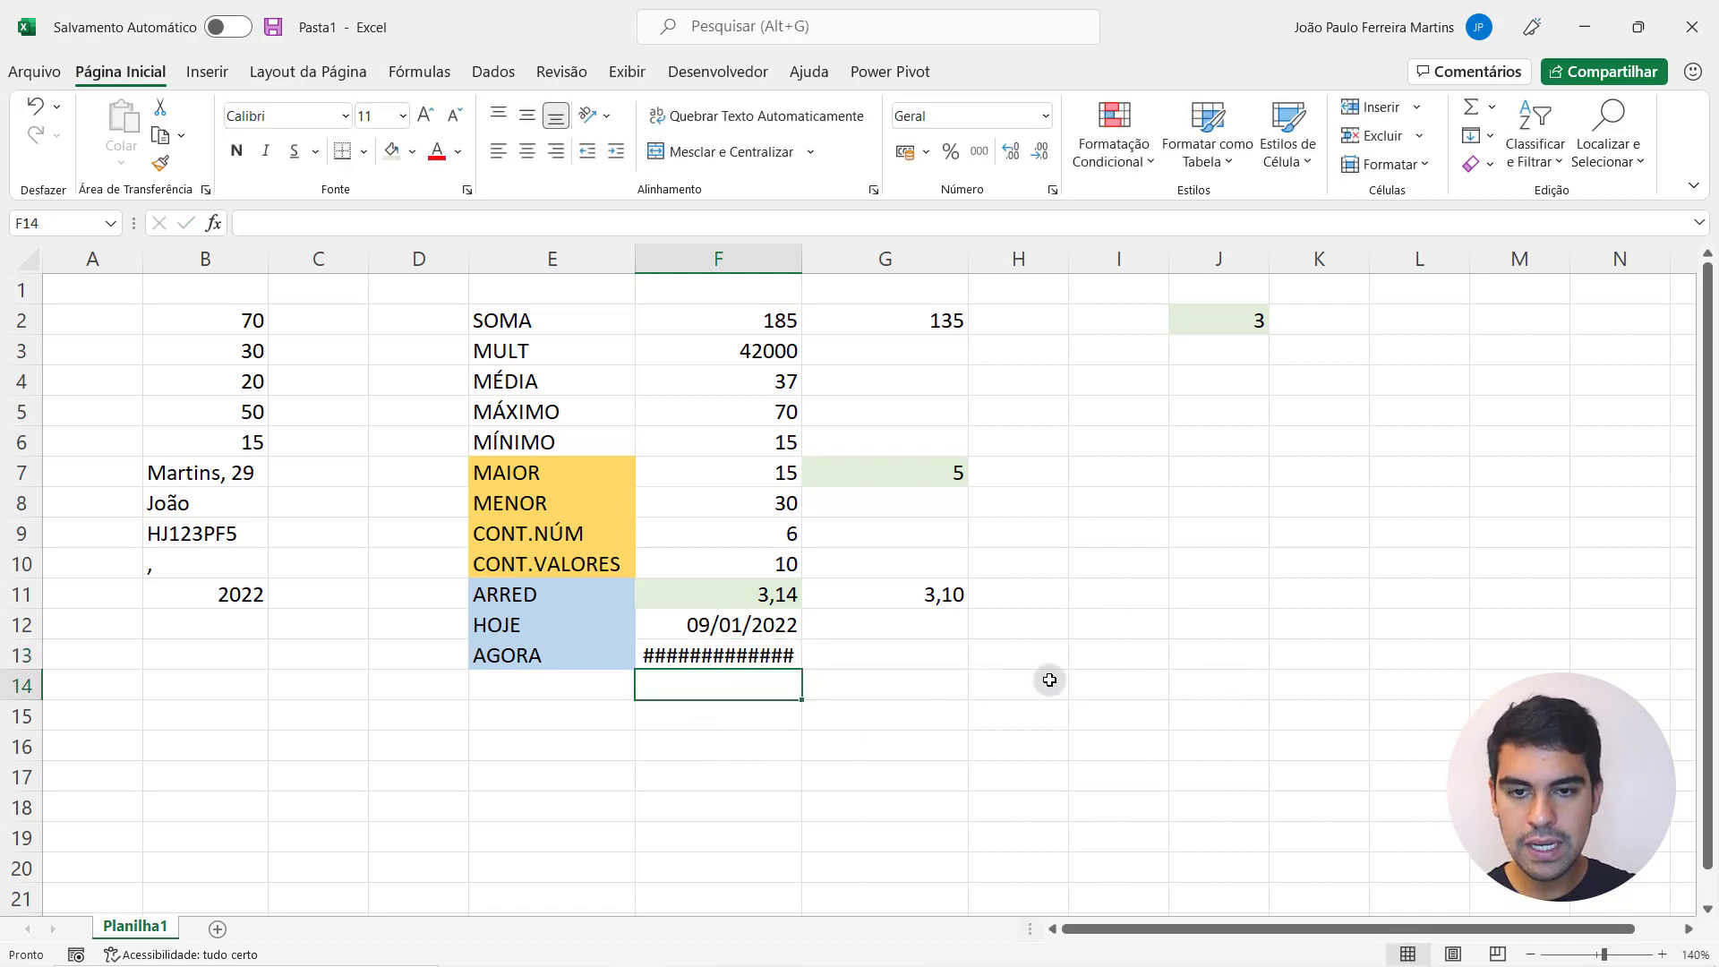
{"action": "left_click", "coordinate": [733, 658]}
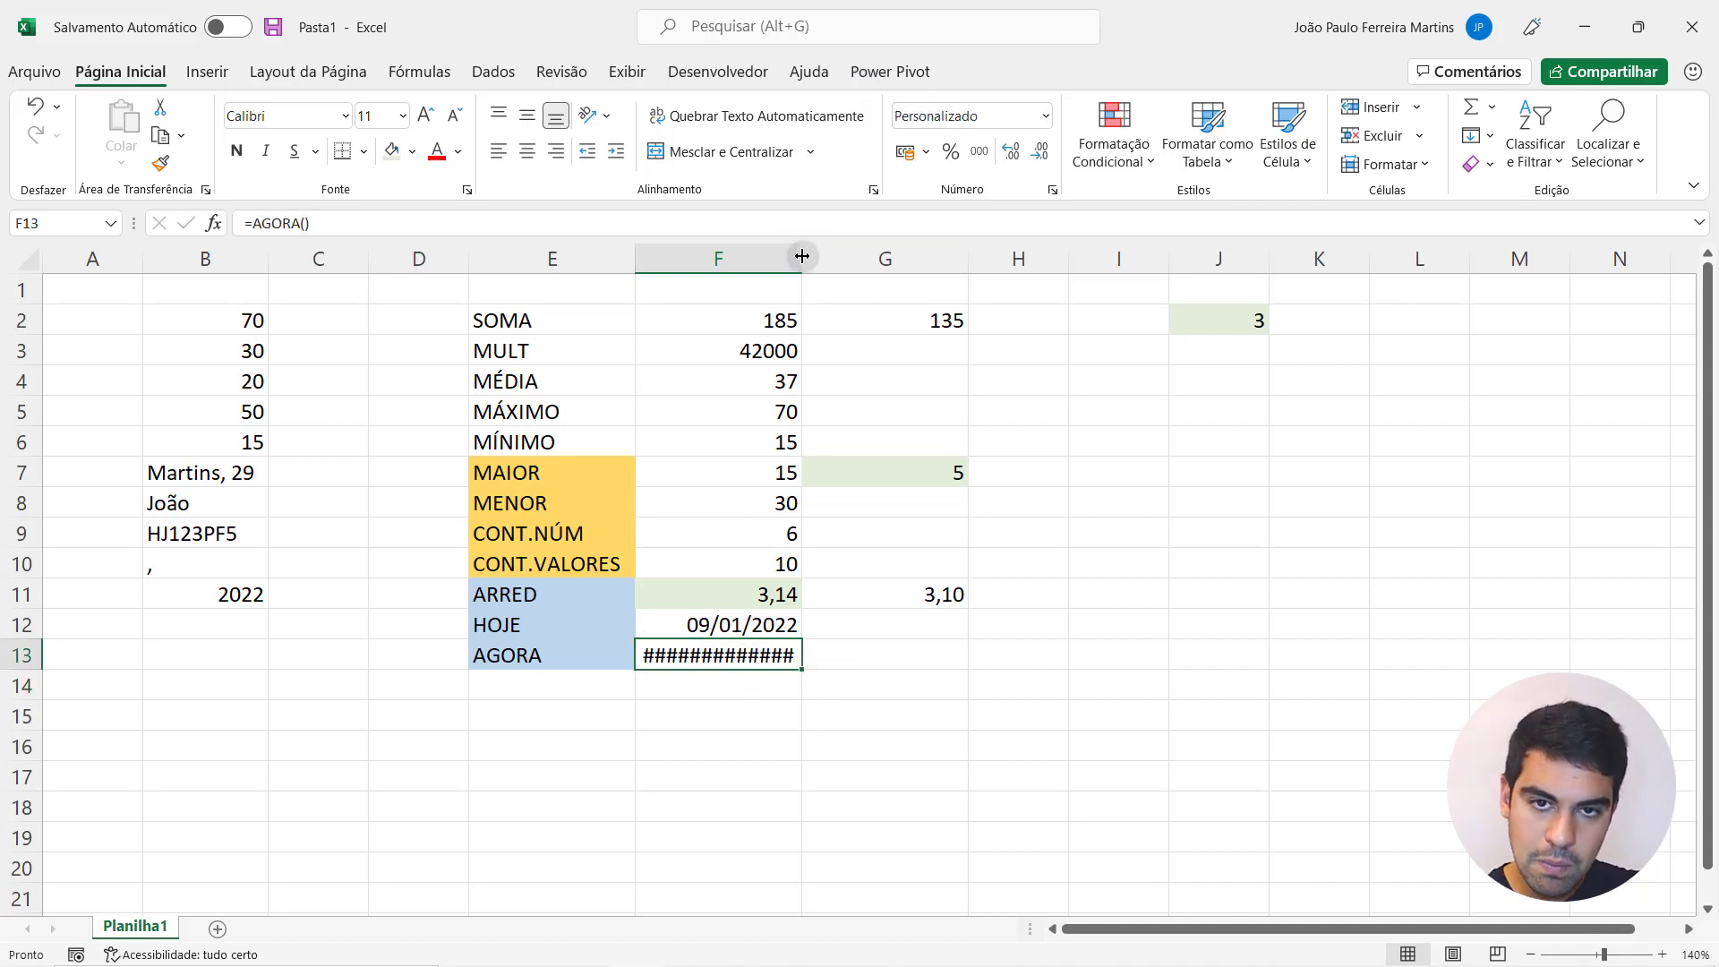
{"action": "left_click_drag", "start_coordinate": [802, 265], "coordinate": [889, 273]}
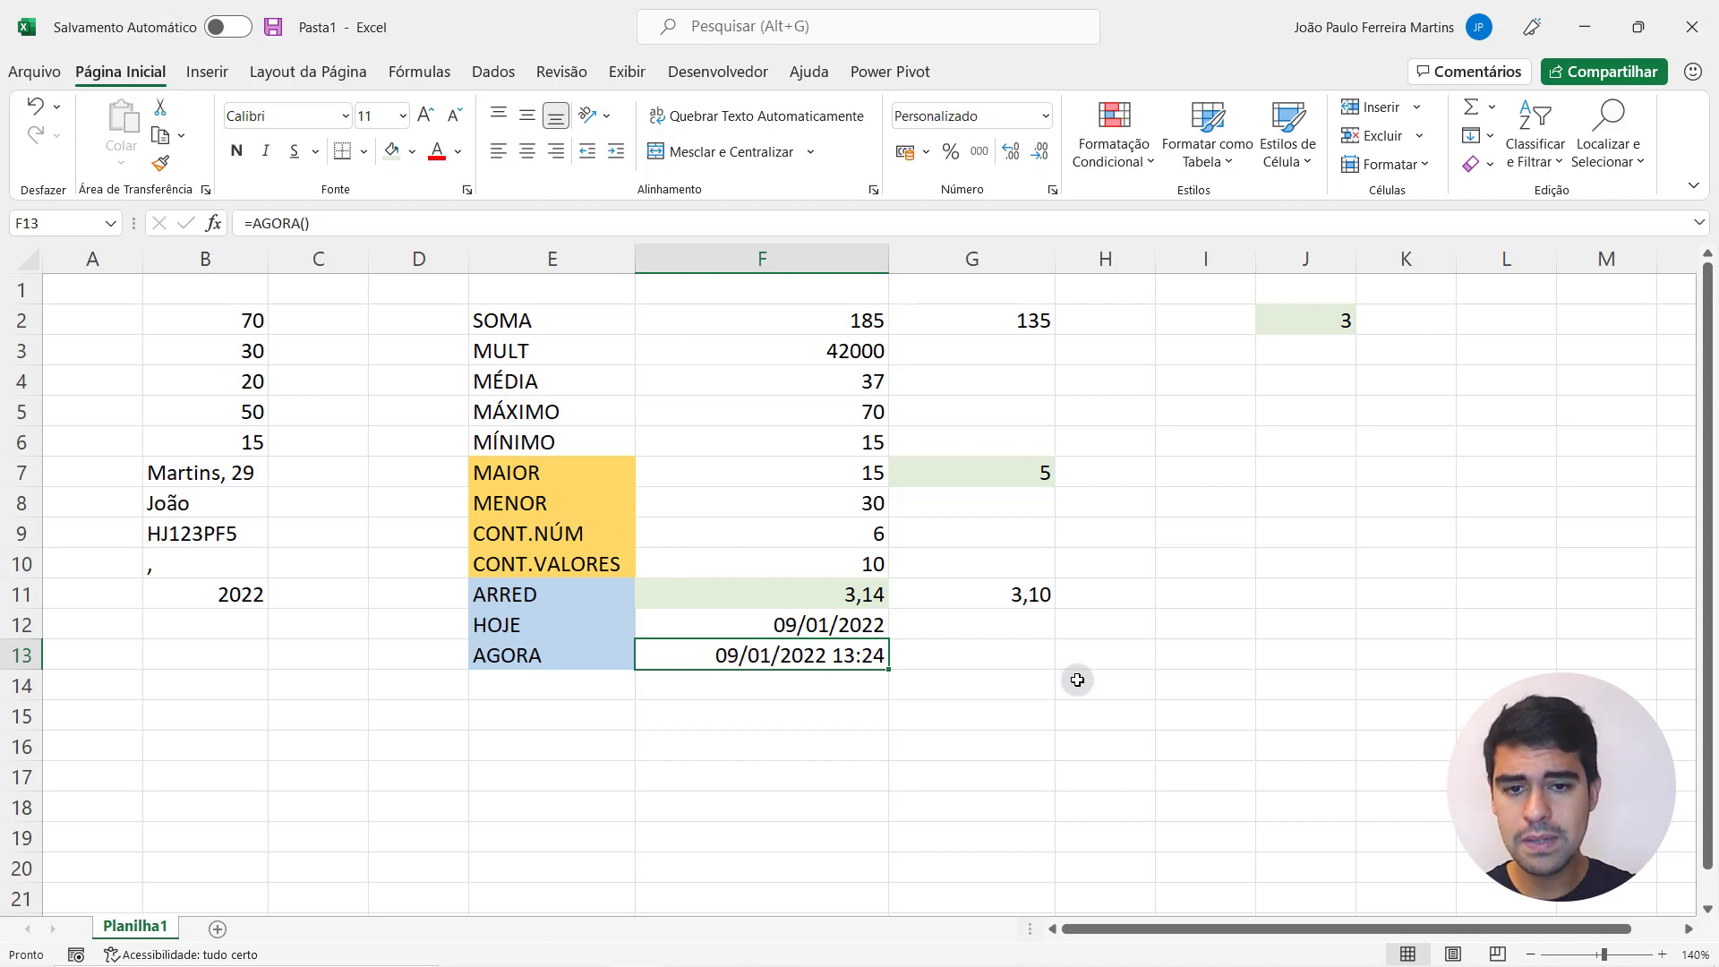
- Compare the HOJE and AGORA cells in F12 and F13, and re-enter =AGORA() in F13
{"action": "left_click", "coordinate": [801, 618]}
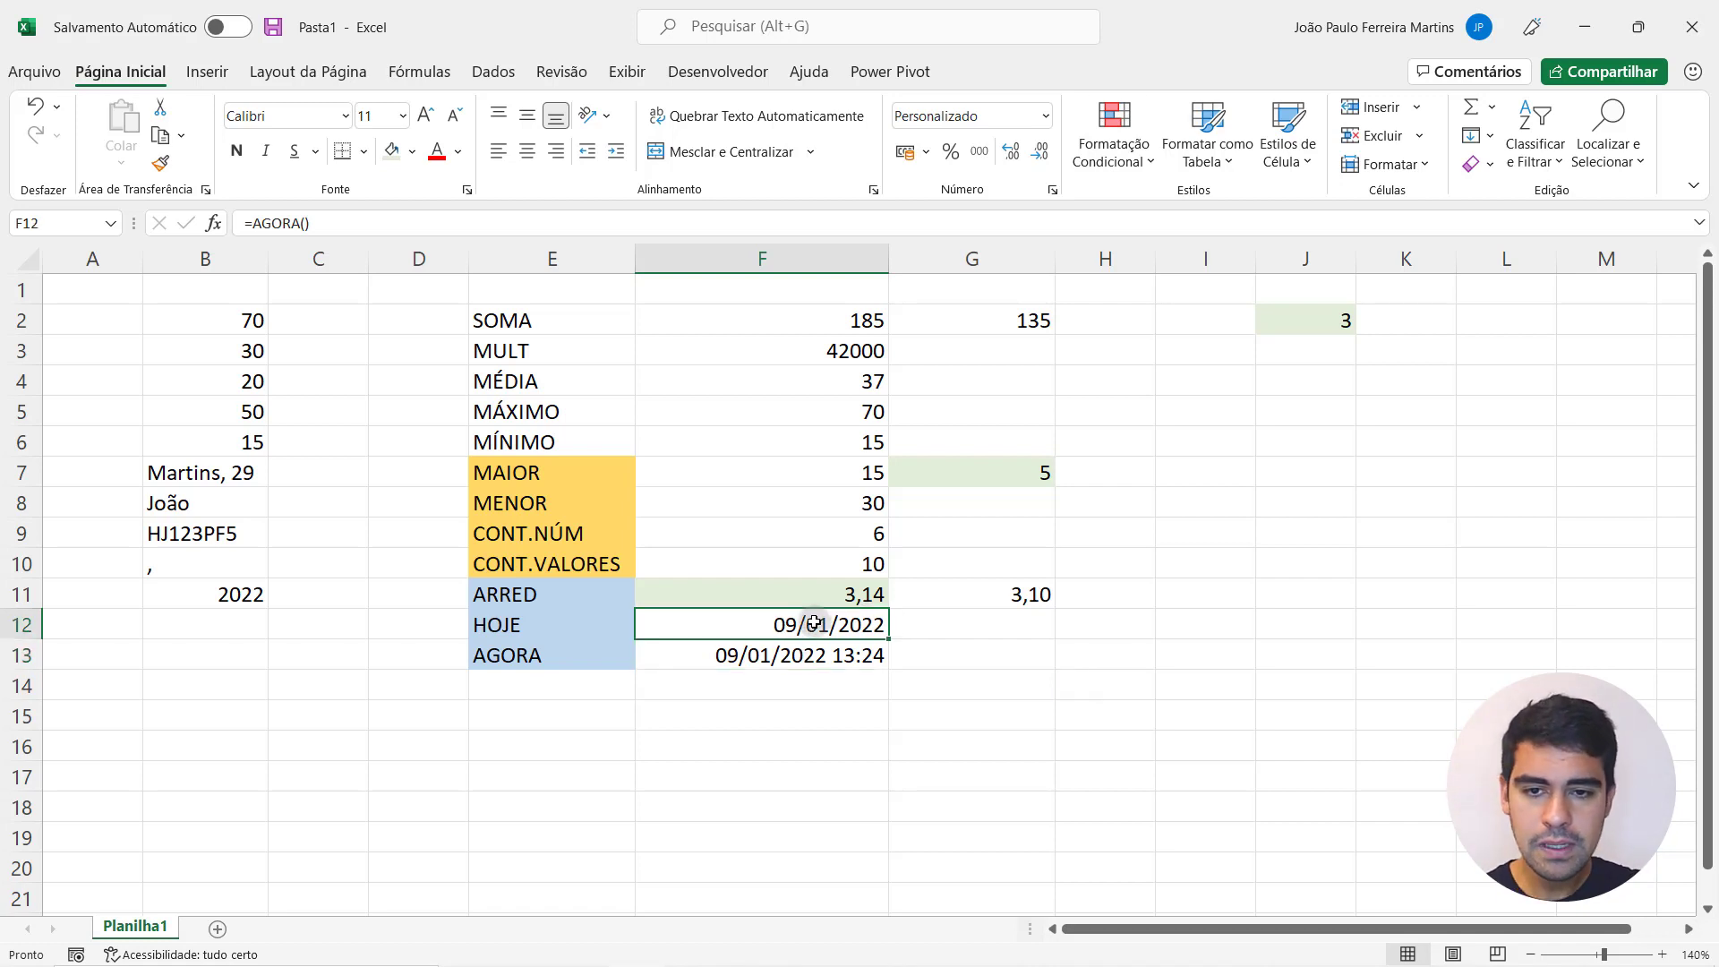
{"action": "left_click", "coordinate": [806, 653]}
{"action": "left_click", "coordinate": [805, 621]}
{"action": "left_click", "coordinate": [806, 656]}
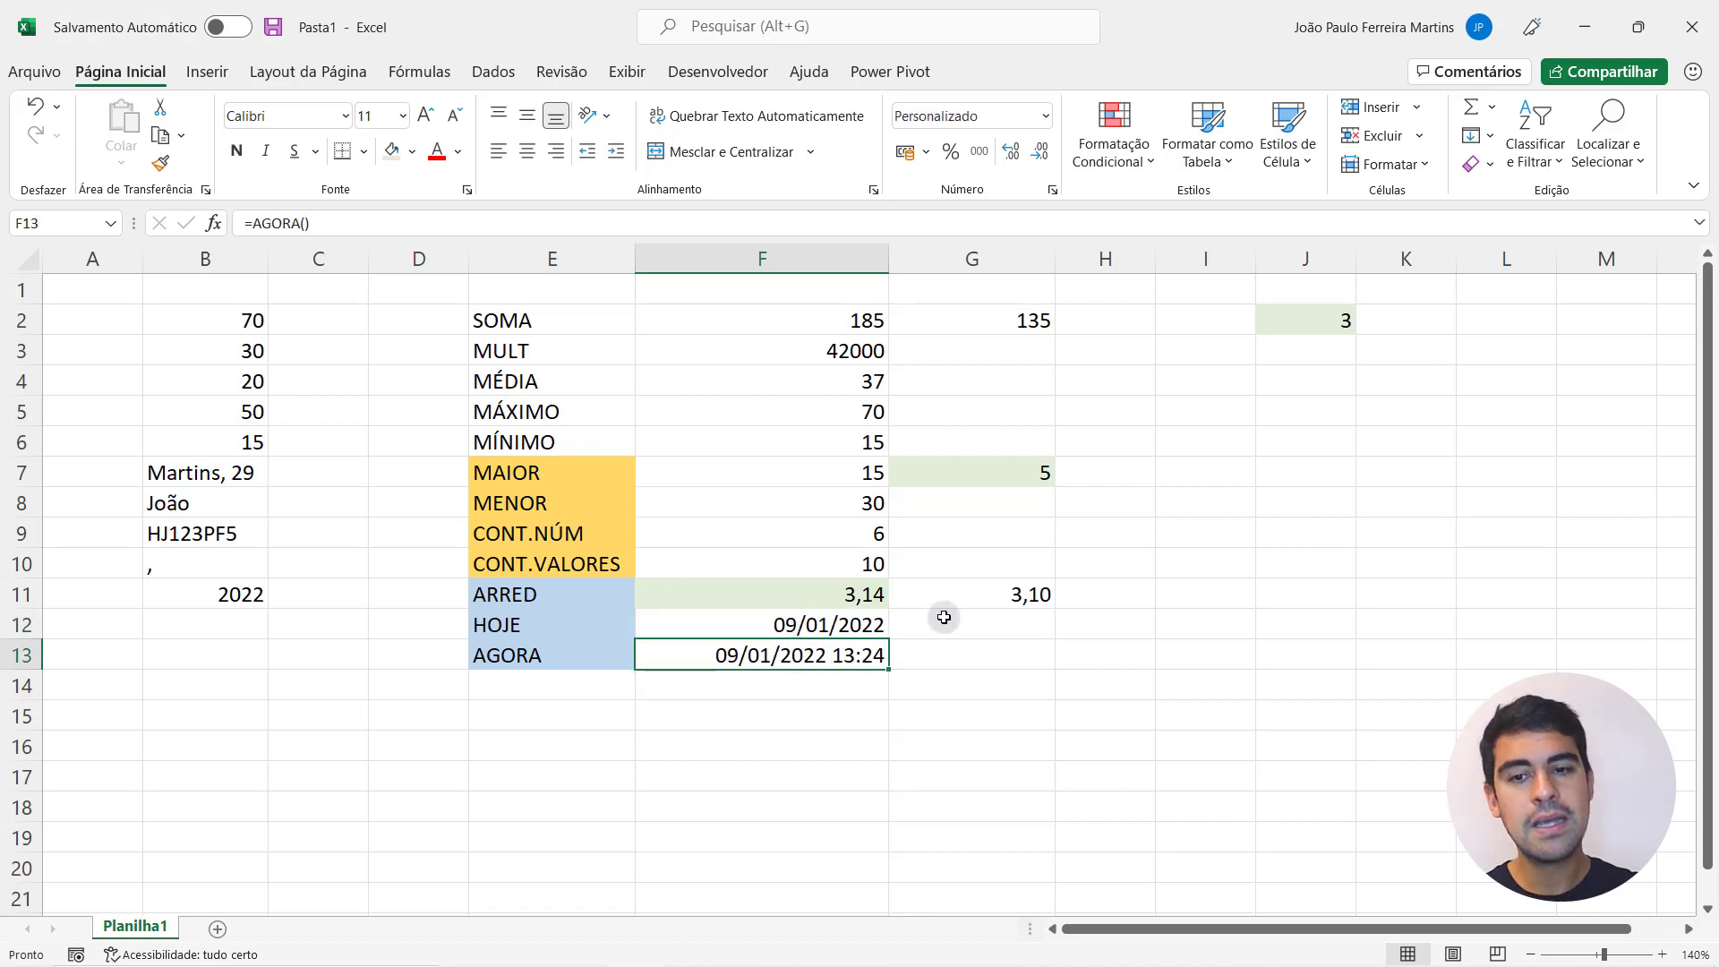
{"action": "type", "text": "=agora"}
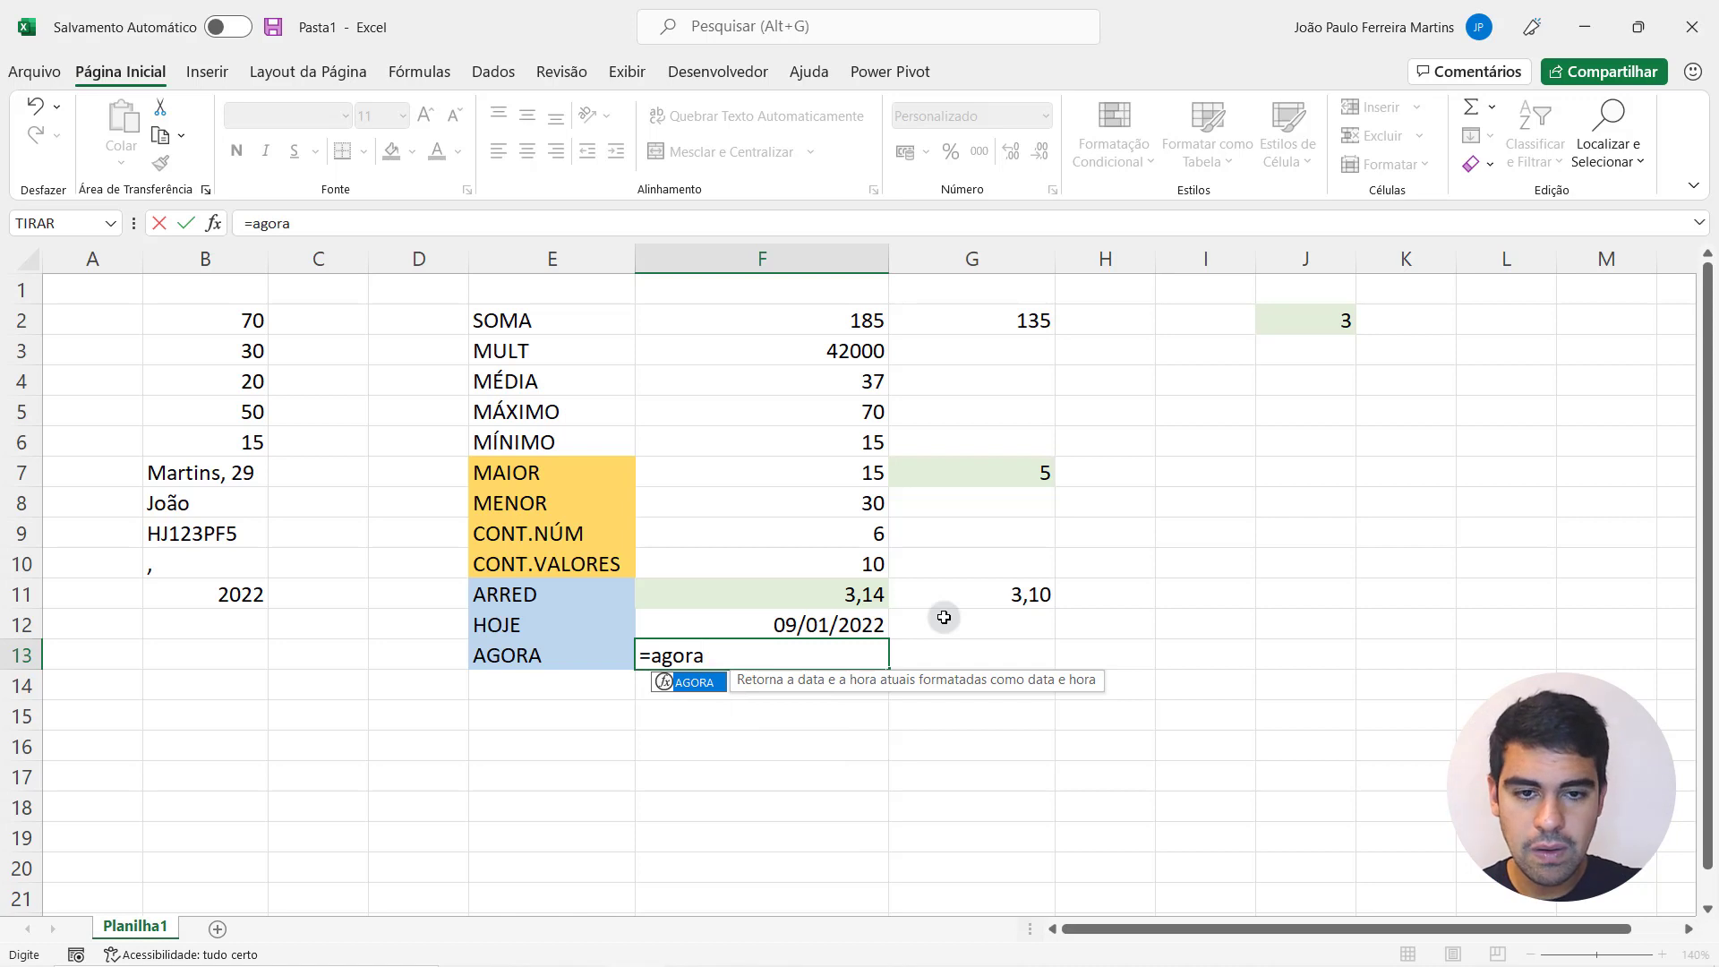
{"action": "type", "text": "()"}
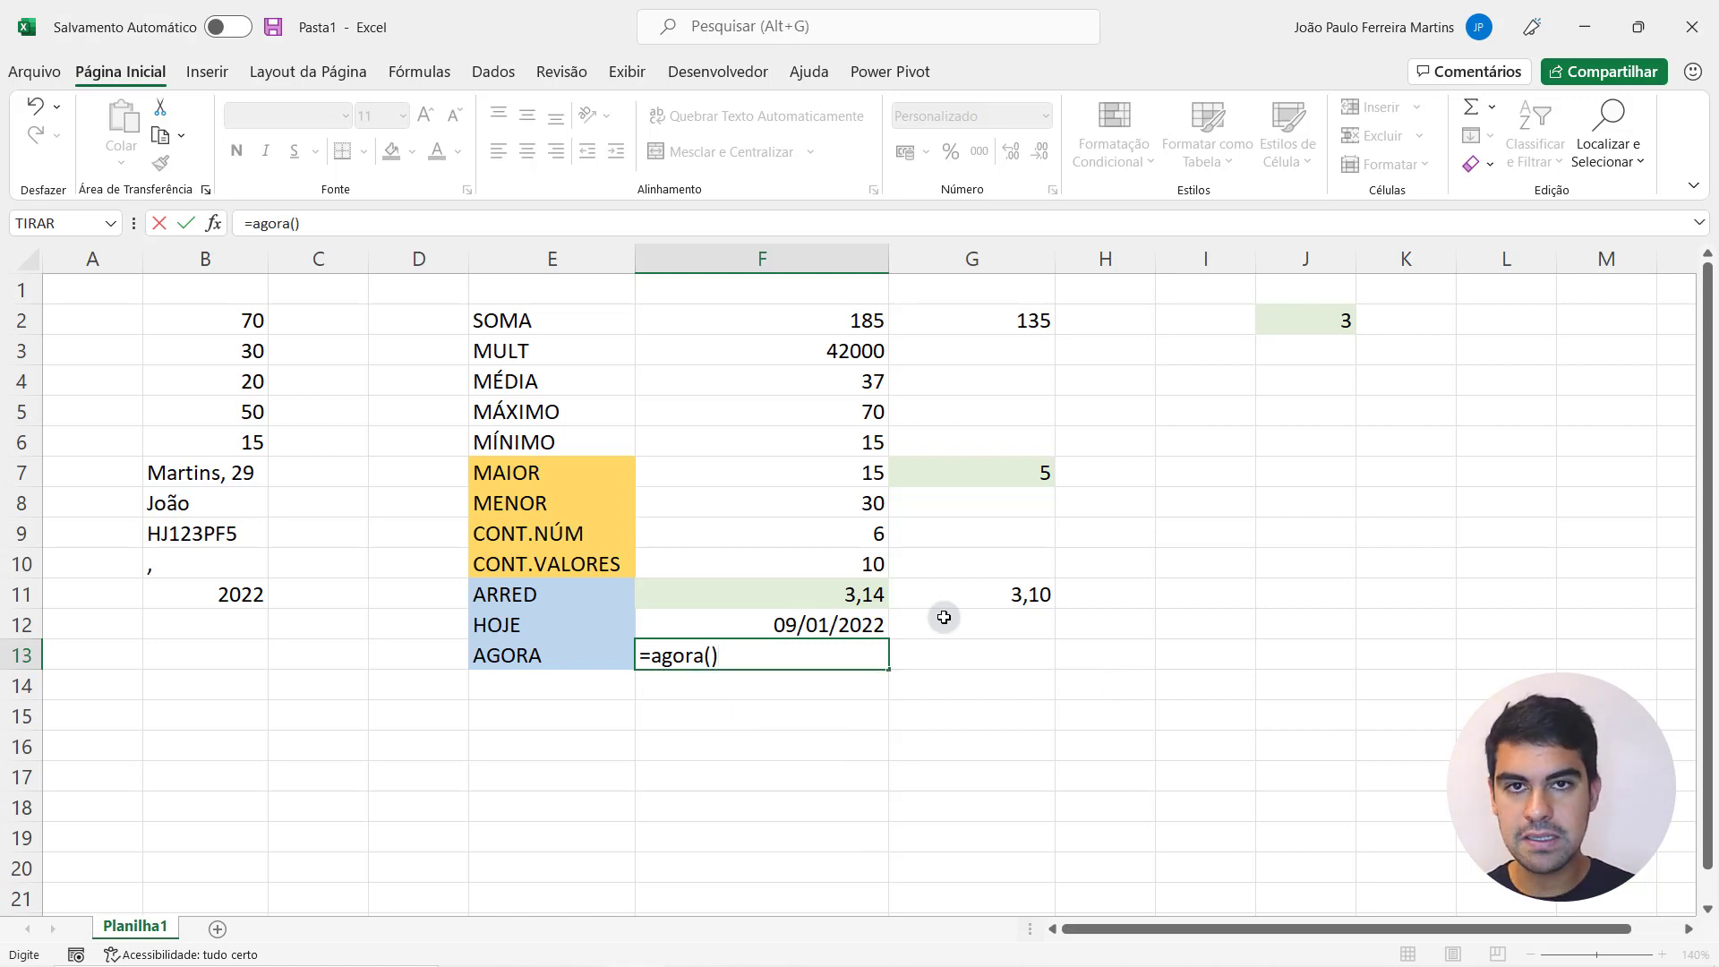
{"action": "key", "text": "Return"}
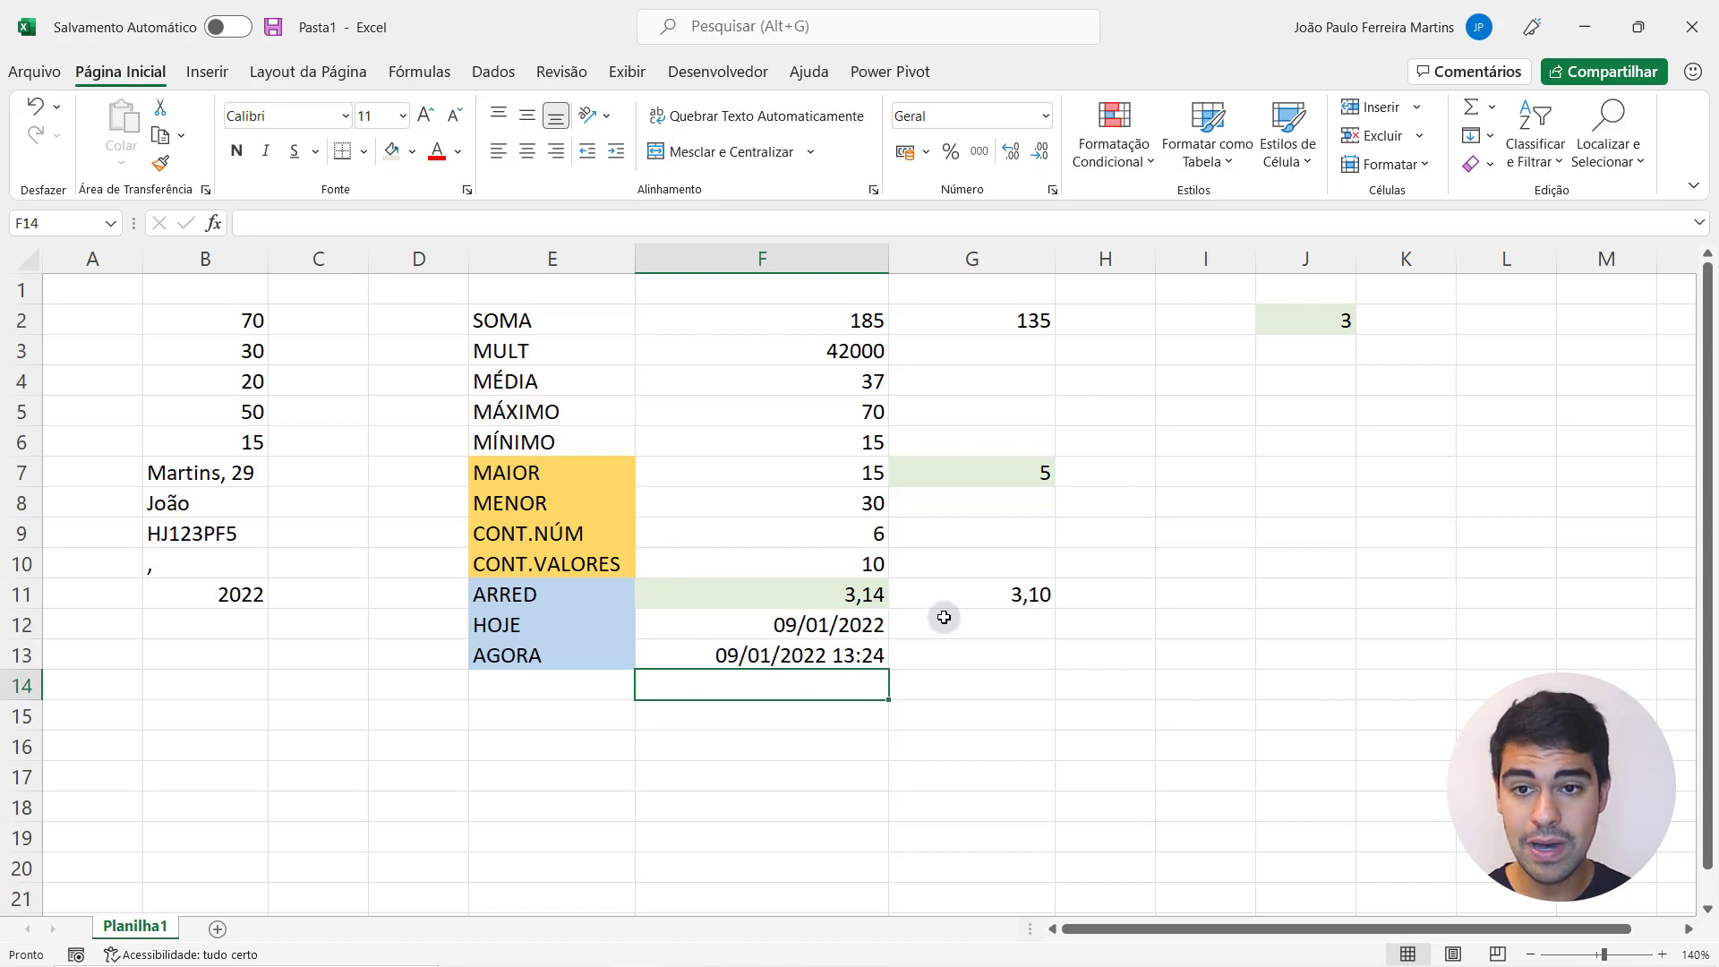
- Select the function names from SOMA to AGORA in E2:E13 for review
{"action": "left_click_drag", "start_coordinate": [549, 322], "coordinate": [544, 655]}
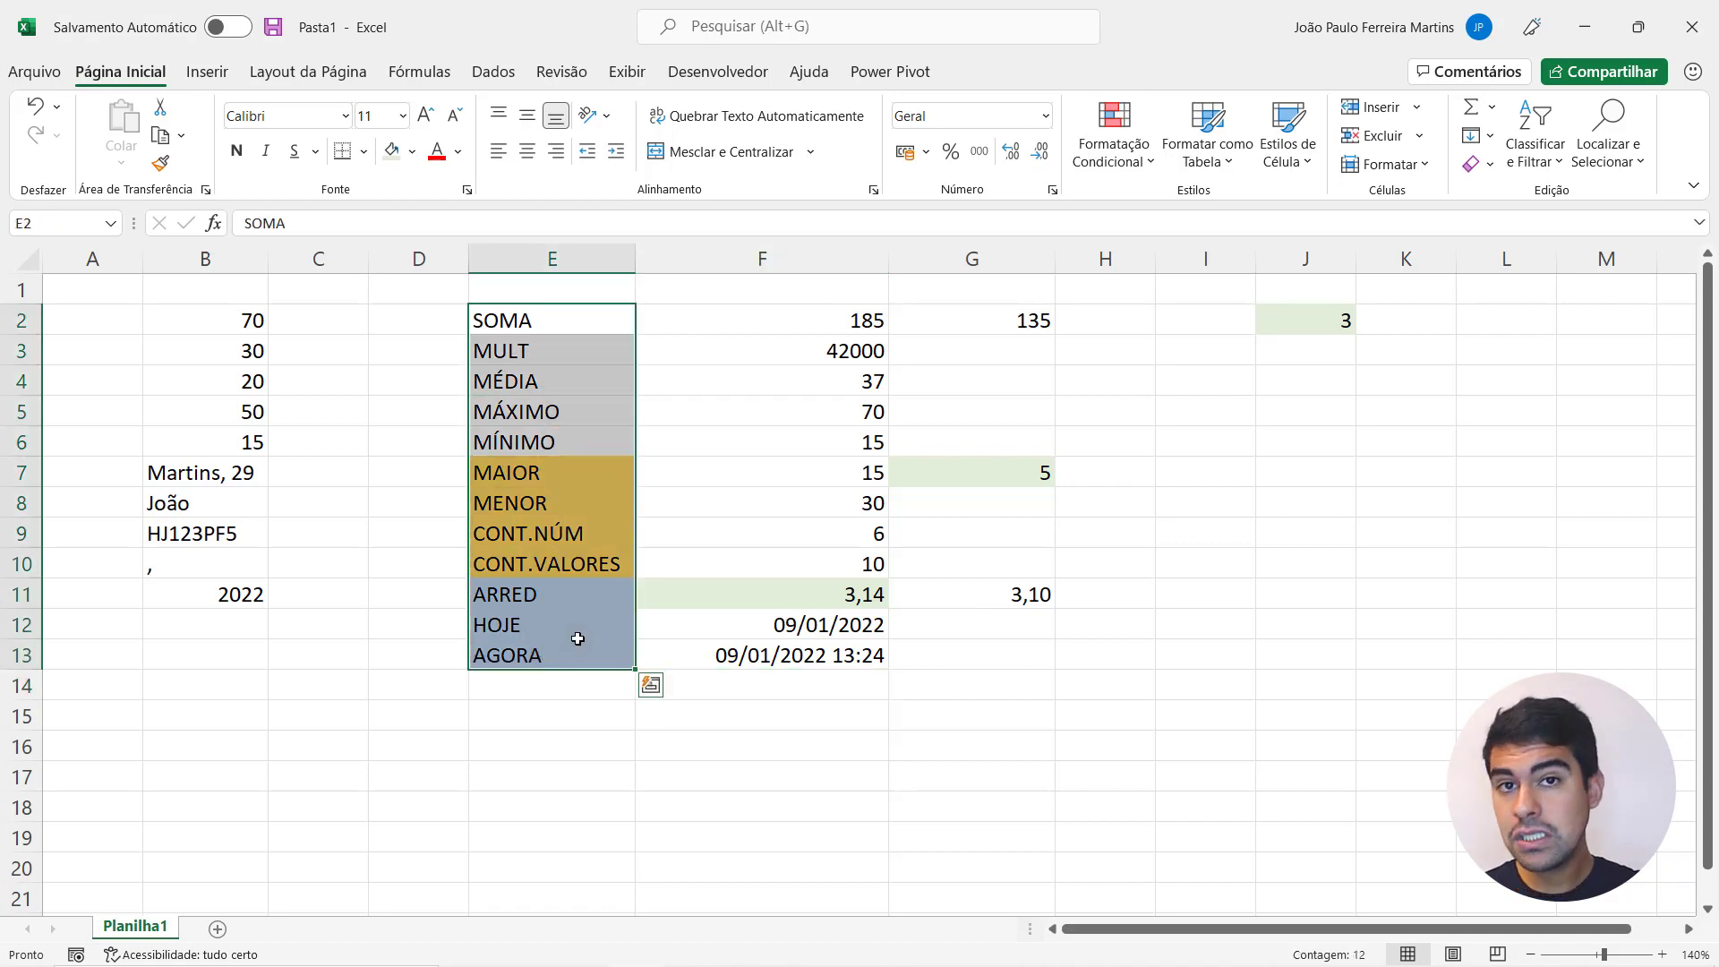